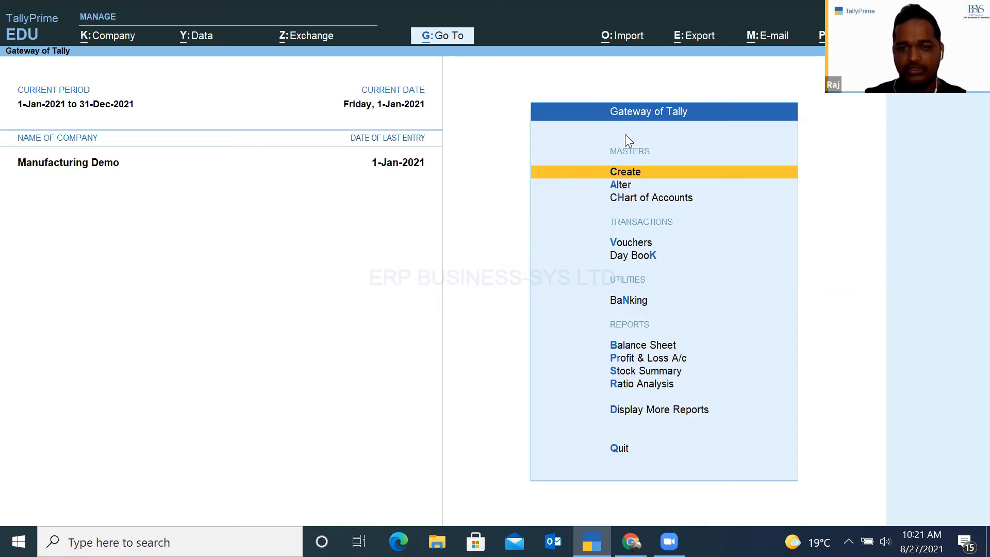
# - Open the list of stock groups from the chart of accounts and review the groups
pyautogui.press('Down')
pyautogui.press('Down')
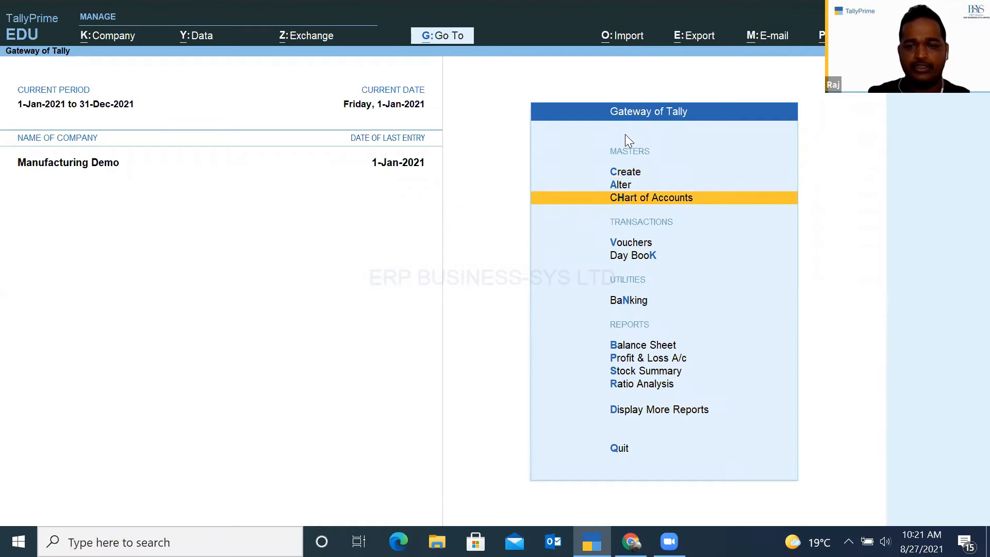
pyautogui.press('Return')
pyautogui.press('Down')
pyautogui.press('Down')
pyautogui.press('Down')
pyautogui.press('Down')
pyautogui.press('Down')
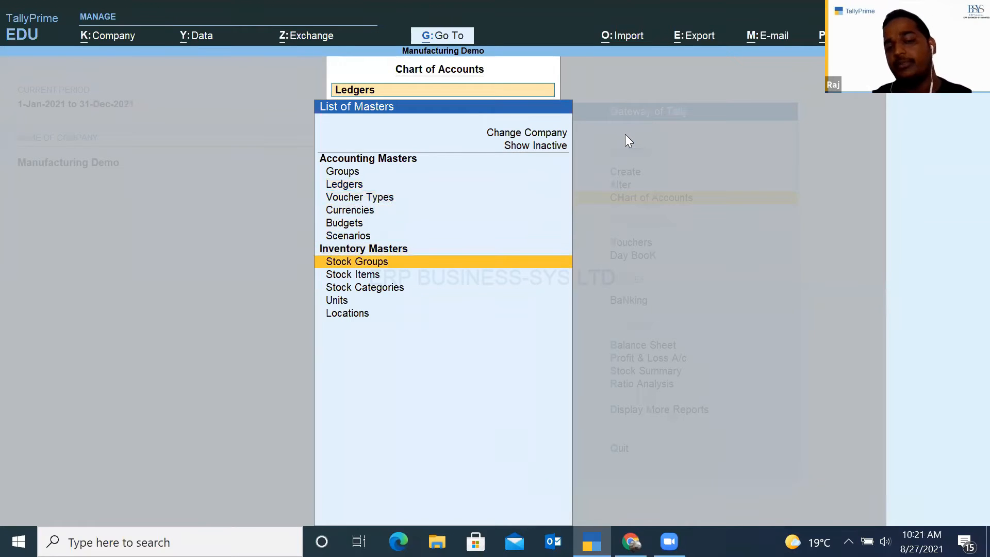
pyautogui.press('Return')
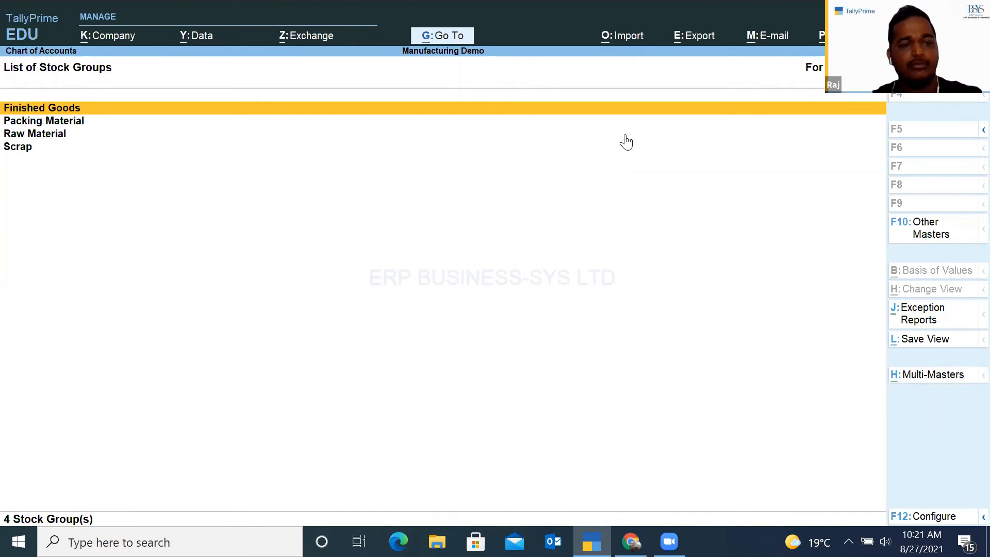
# - Open the list of stock items and examine the items under Finished Goods, Packing Material, Raw Material and Scrap
pyautogui.press('Escape')
pyautogui.press('Down')
pyautogui.press('Return')
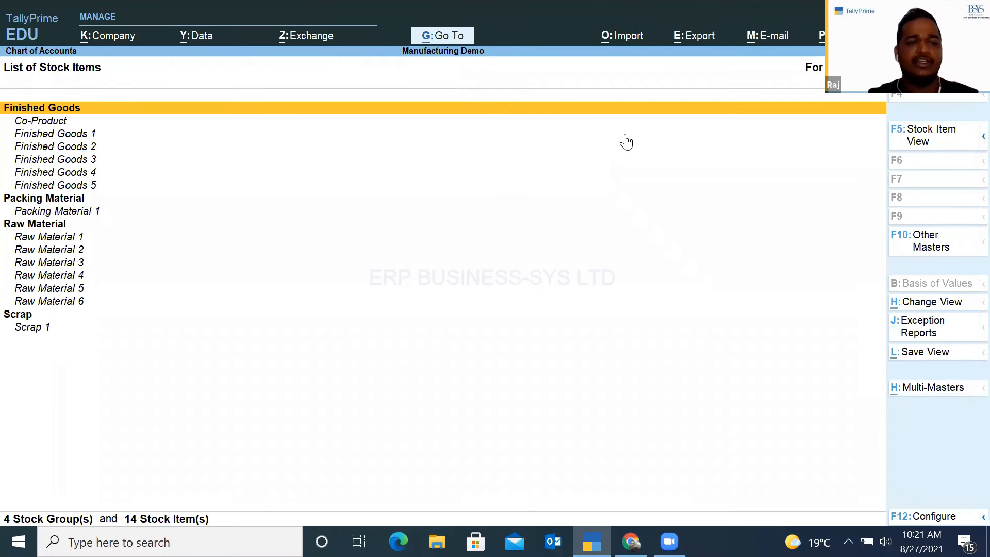
pyautogui.press('Down')
pyautogui.press('Down')
pyautogui.press('Down')
pyautogui.press('Down')
pyautogui.press('Down')
pyautogui.press('Down')
pyautogui.press('Down')
pyautogui.press('Down')
pyautogui.press('Down')
pyautogui.press('Down')
pyautogui.press('Down')
pyautogui.press('Down')
pyautogui.press('Down')
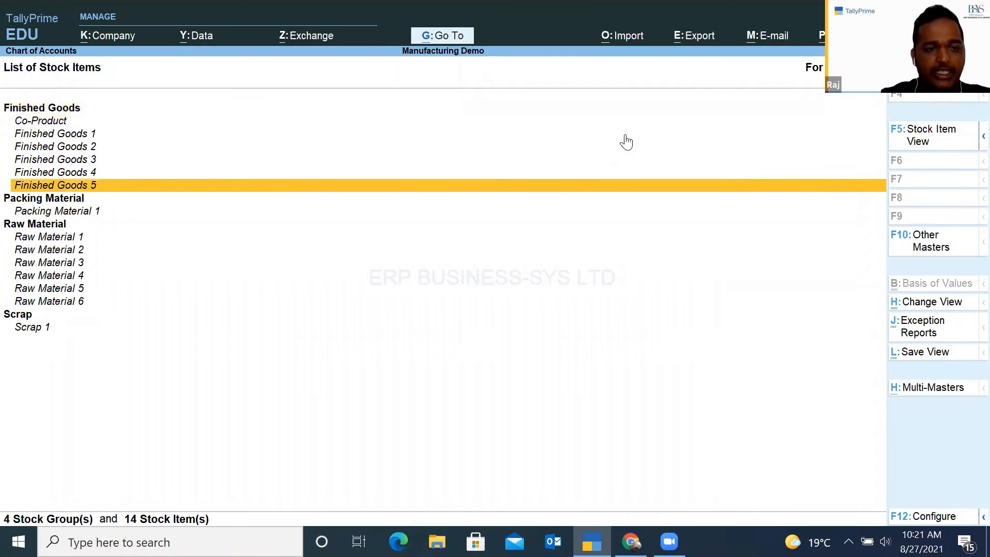
pyautogui.press('Up')
pyautogui.press('Up')
pyautogui.press('Up')
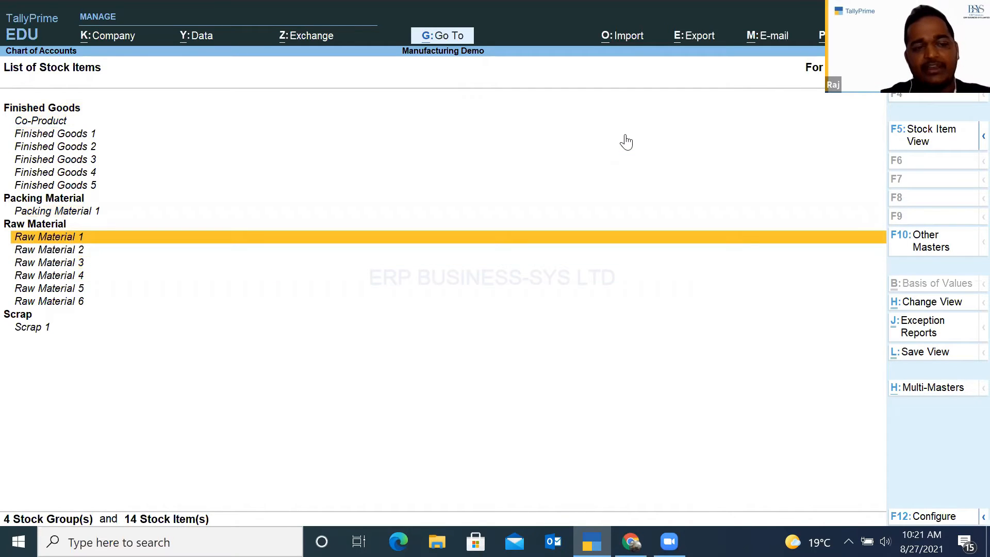
pyautogui.press('Down')
pyautogui.press('Down')
pyautogui.press('Down')
pyautogui.press('Down')
pyautogui.press('Down')
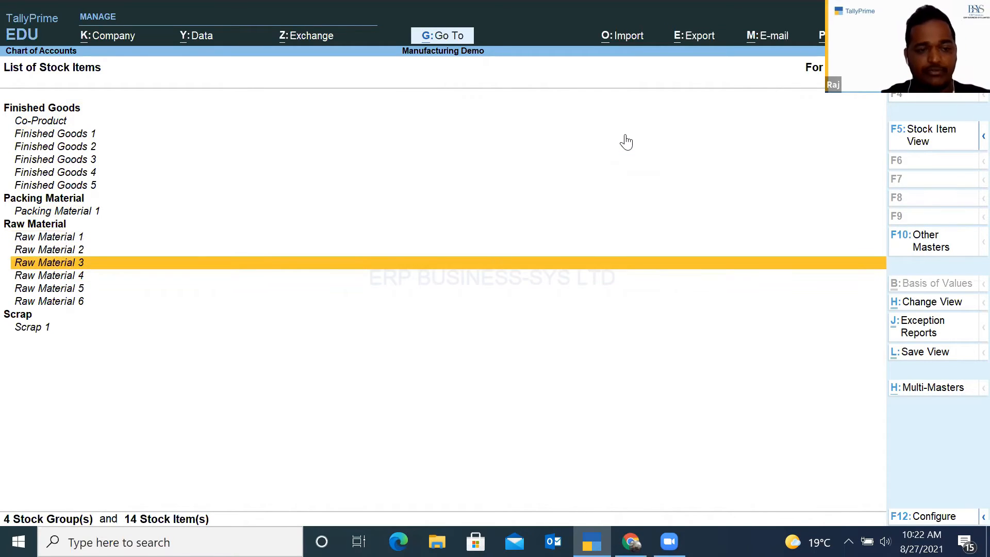
pyautogui.press('Up')
pyautogui.press('Up')
pyautogui.press('Up')
pyautogui.press('Up')
pyautogui.press('Up')
pyautogui.press('Up')
pyautogui.press('Up')
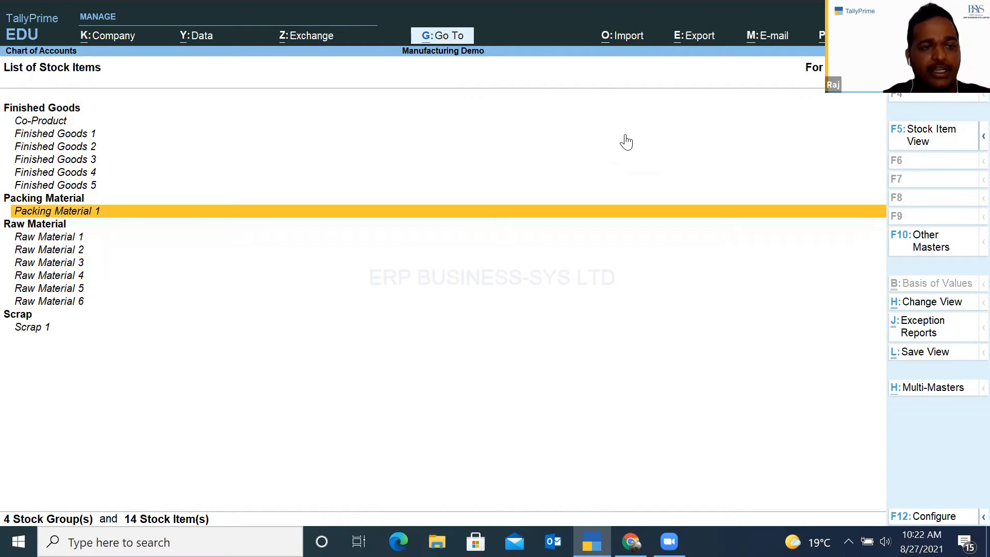
pyautogui.press('Up')
pyautogui.press('Up')
pyautogui.press('Up')
pyautogui.press('Up')
pyautogui.press('Up')
pyautogui.press('Up')
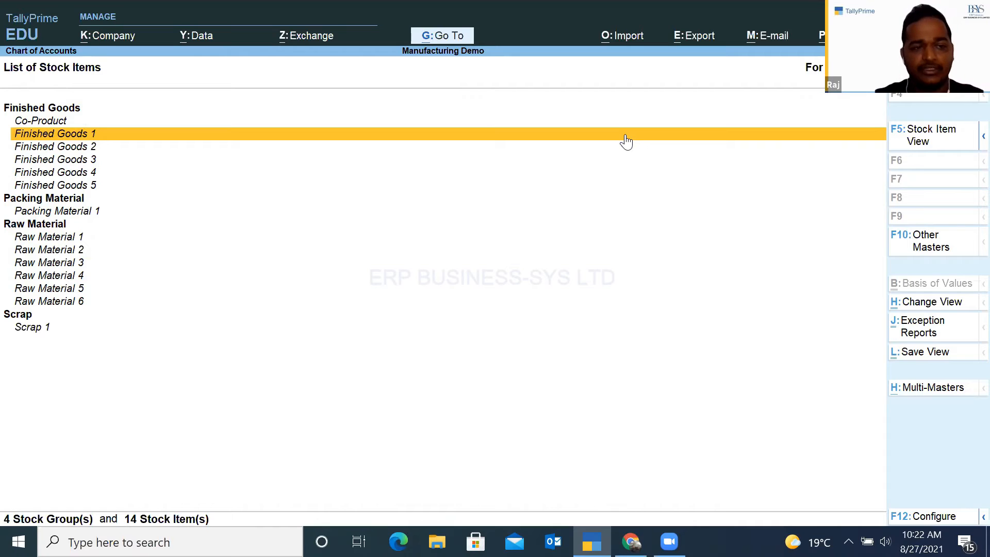
pyautogui.press('Up')
pyautogui.press('Down')
pyautogui.press('Down')
pyautogui.press('Down')
pyautogui.press('Down')
pyautogui.press('Down')
pyautogui.press('Down')
pyautogui.press('Down')
pyautogui.press('Down')
pyautogui.press('Down')
pyautogui.press('Down')
pyautogui.press('Down')
pyautogui.press('Down')
pyautogui.press('Down')
pyautogui.press('Down')
pyautogui.press('Down')
pyautogui.press('Down')
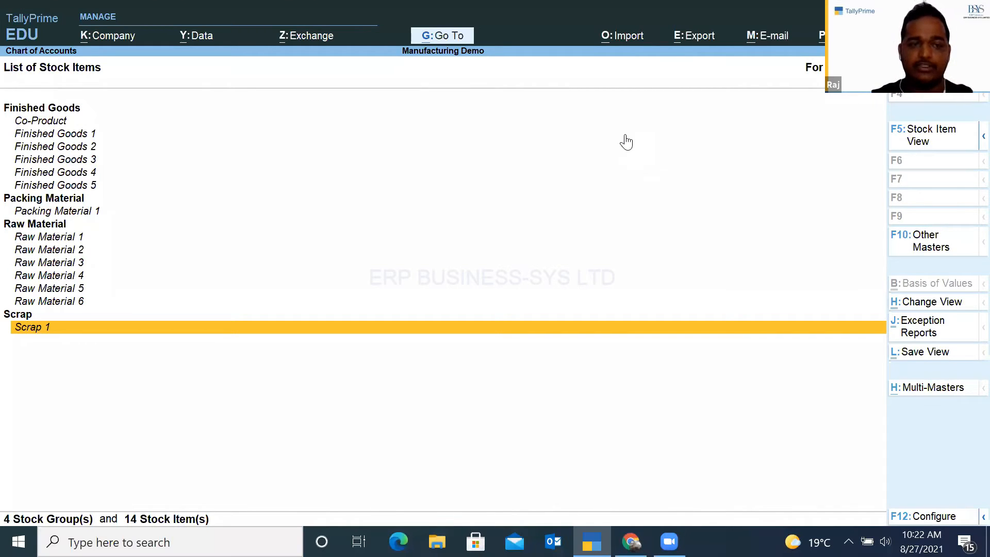
pyautogui.press('Up')
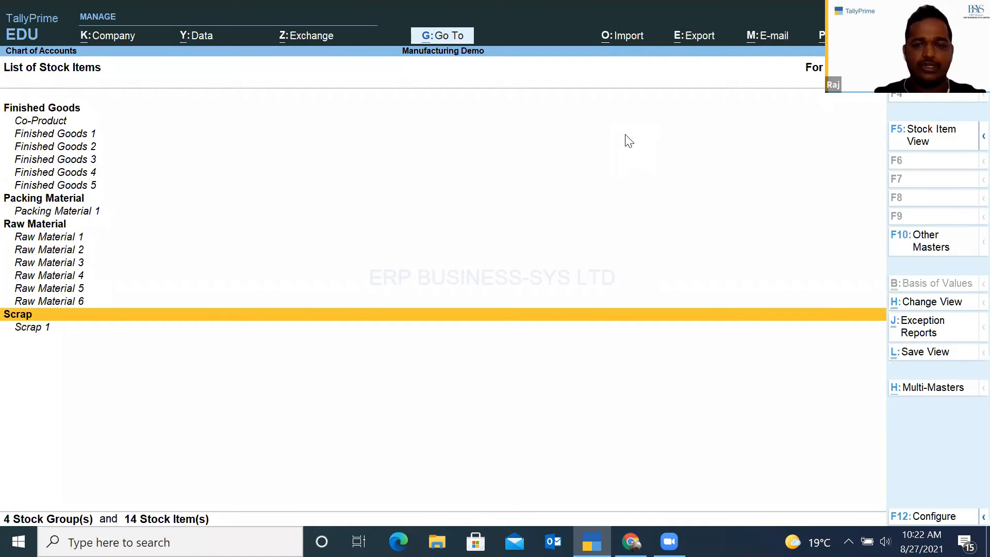
pyautogui.press('Escape')
pyautogui.press('Escape')
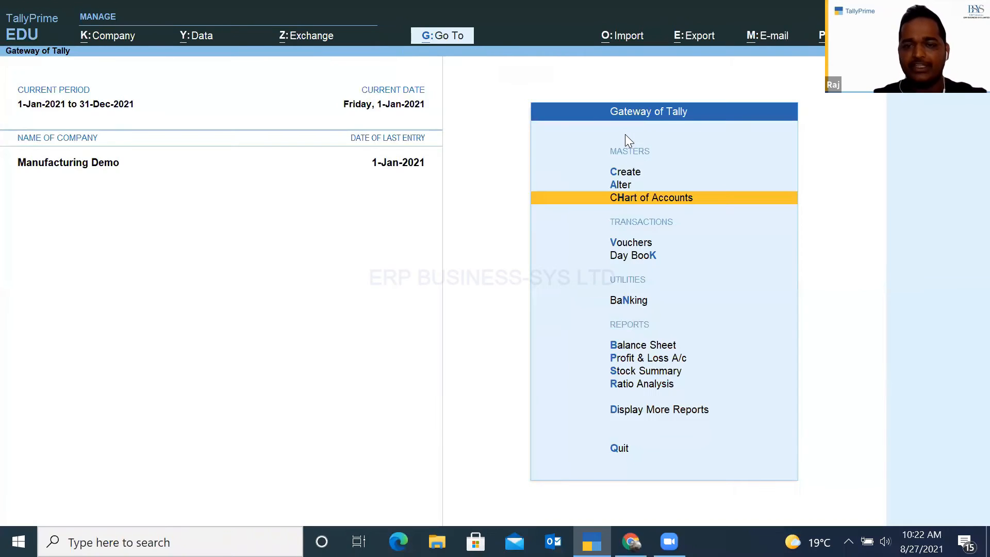
# - Start creating a new stock item master named "Ram7"
pyautogui.press('Up')
pyautogui.press('Up')
pyautogui.press('Return')
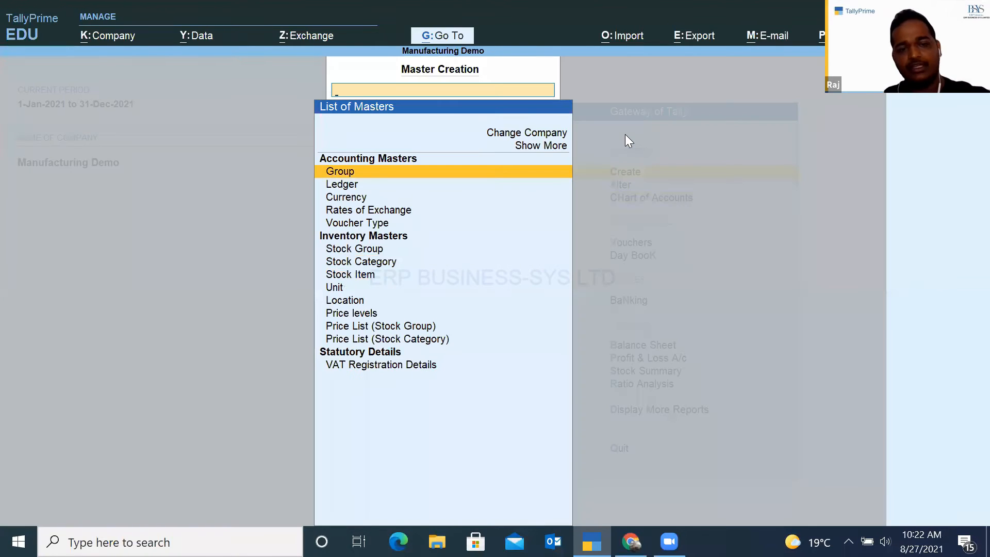
pyautogui.press('Down')
pyautogui.press('Down')
pyautogui.press('Down')
pyautogui.press('Down')
pyautogui.press('Down')
pyautogui.press('Down')
pyautogui.press('Down')
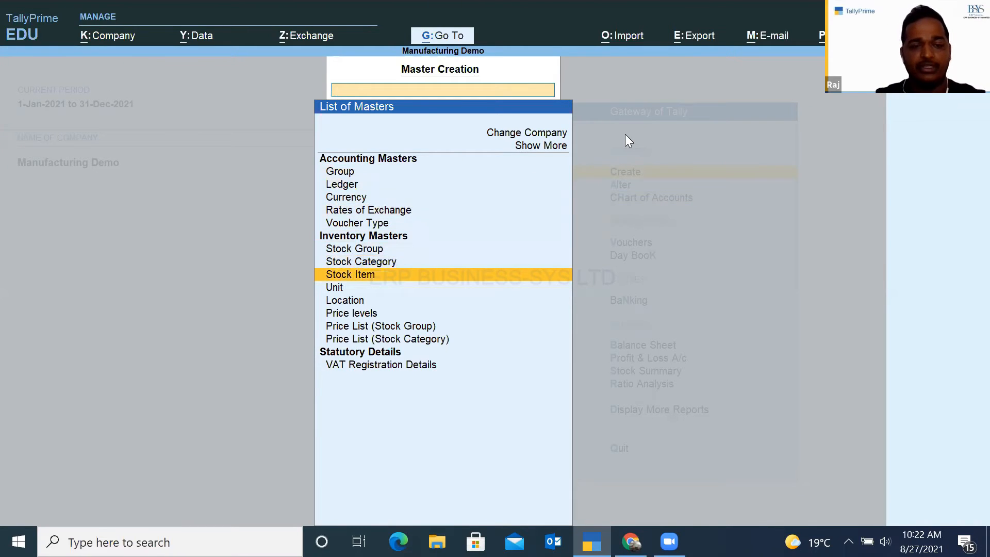
pyautogui.press('Return')
pyautogui.write('R')
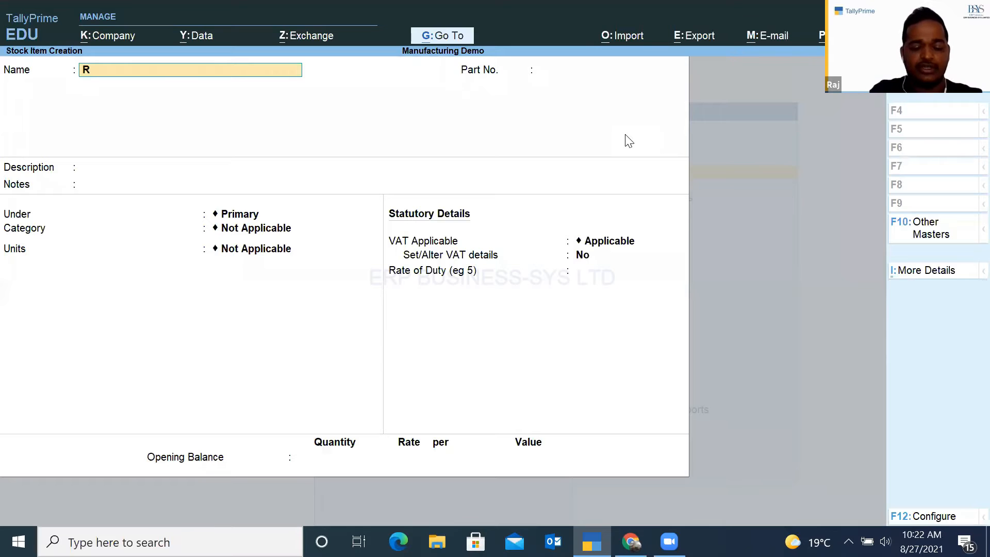
pyautogui.write('am7')
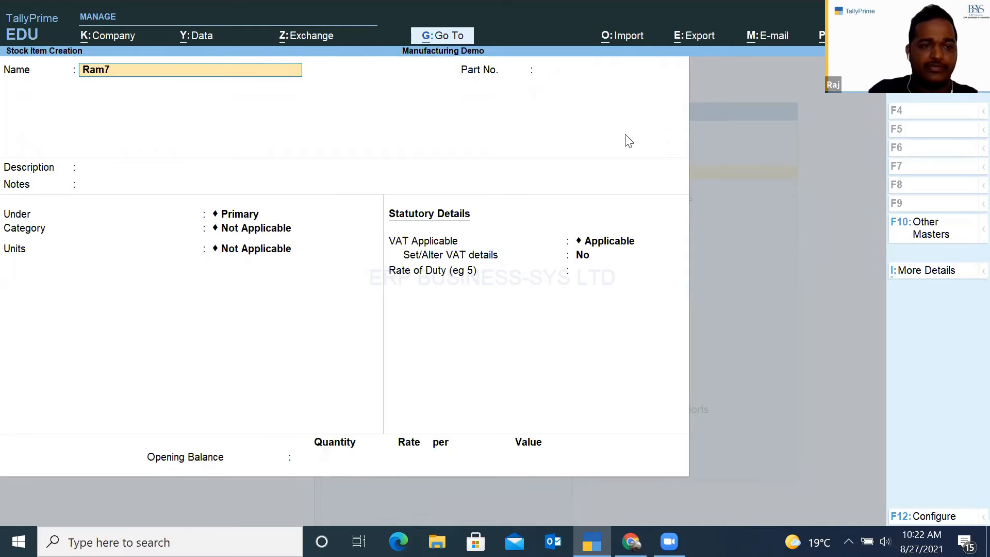
# - Place the new stock item under the Raw Material group with category Not Applicable and units in Kgs
pyautogui.press('Return')
pyautogui.press('Return')
pyautogui.press('Return')
pyautogui.press('Return')
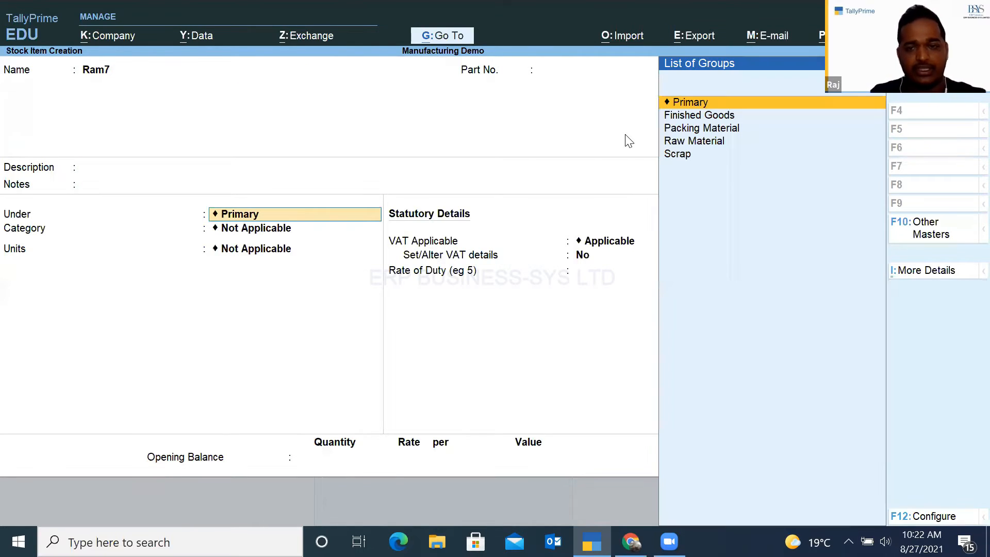
pyautogui.press('Down')
pyautogui.press('Down')
pyautogui.press('Down')
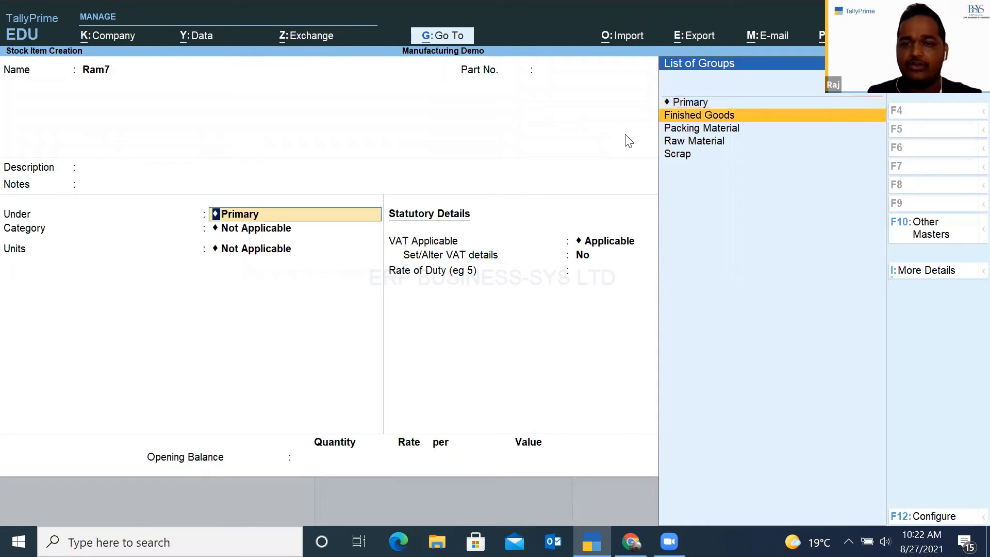
pyautogui.press('Return')
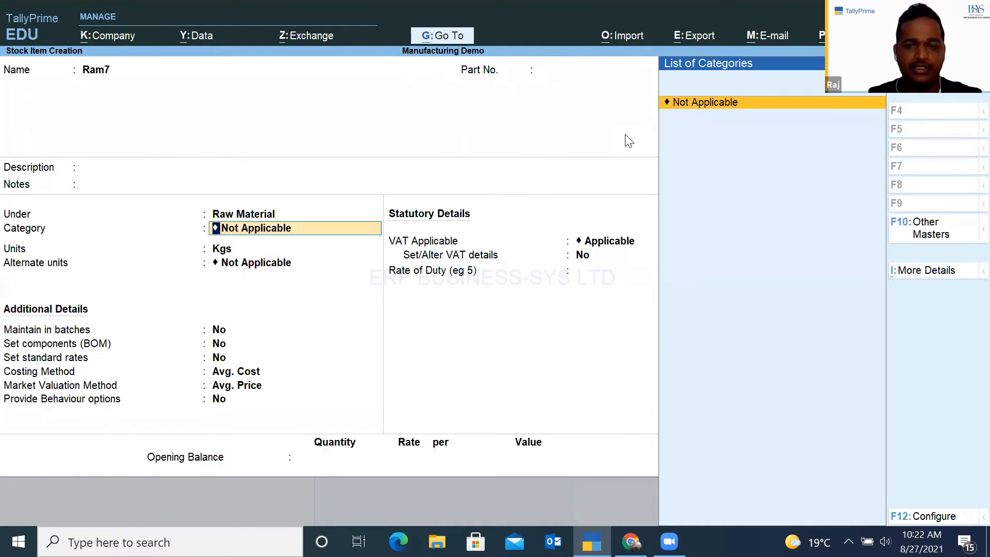
pyautogui.press('Return')
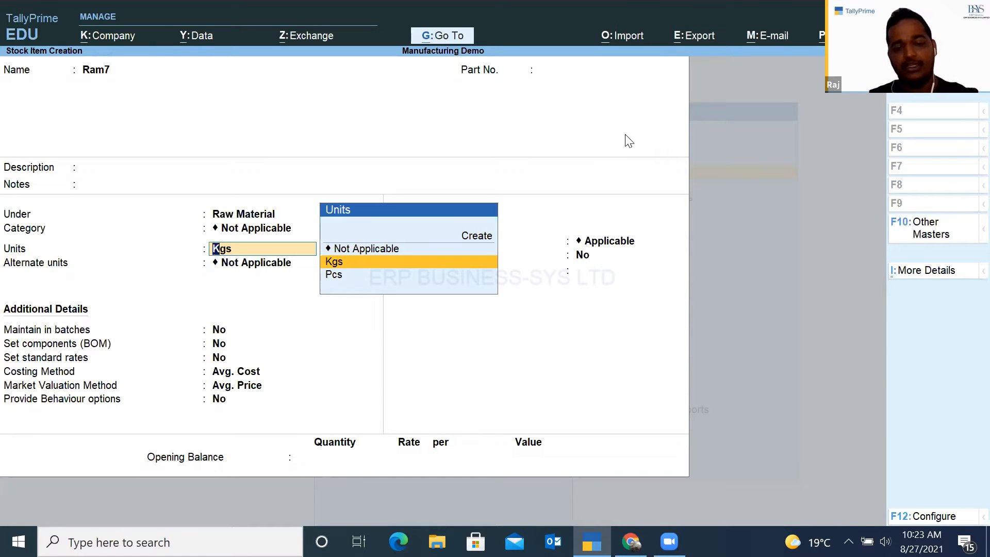
pyautogui.press('Return')
# - Display the available costing methods for the new stock item and quit its creation without saving
pyautogui.press('Return')
pyautogui.press('Return')
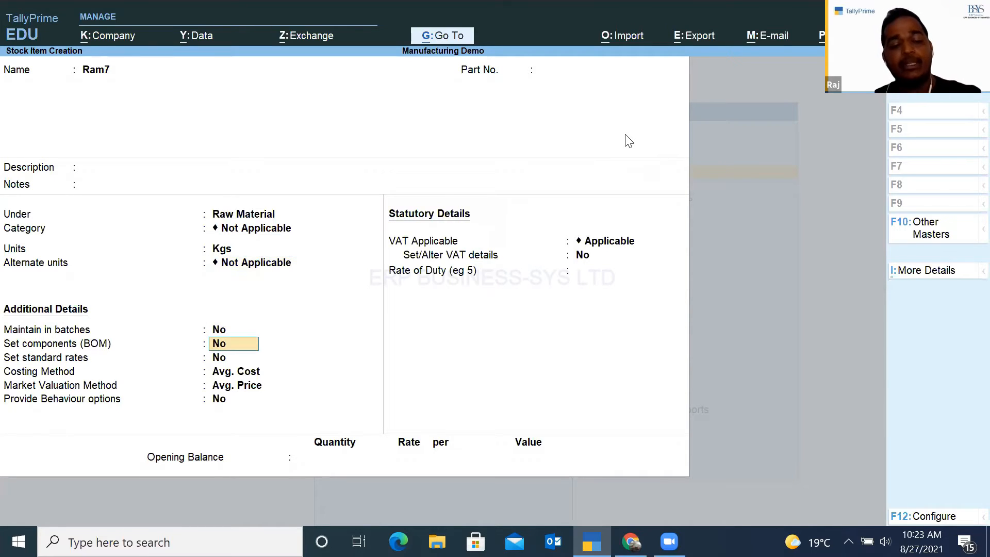
pyautogui.press('Return')
pyautogui.press('Return')
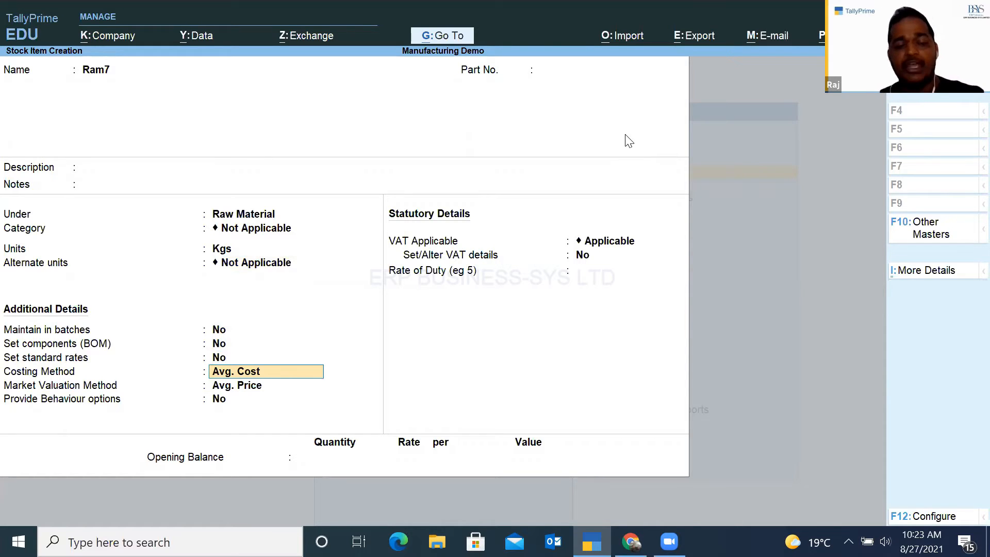
pyautogui.press('BackSpace')
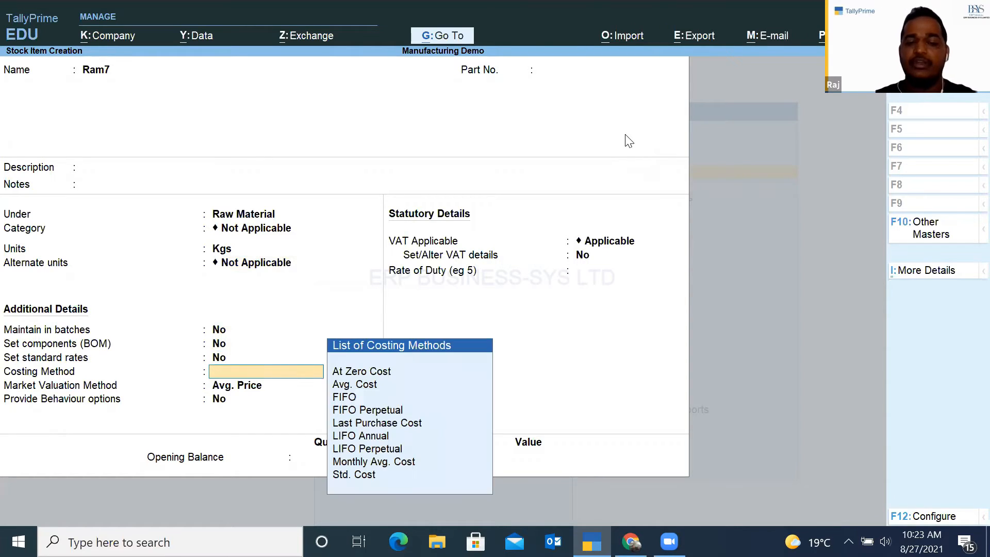
pyautogui.press('Escape')
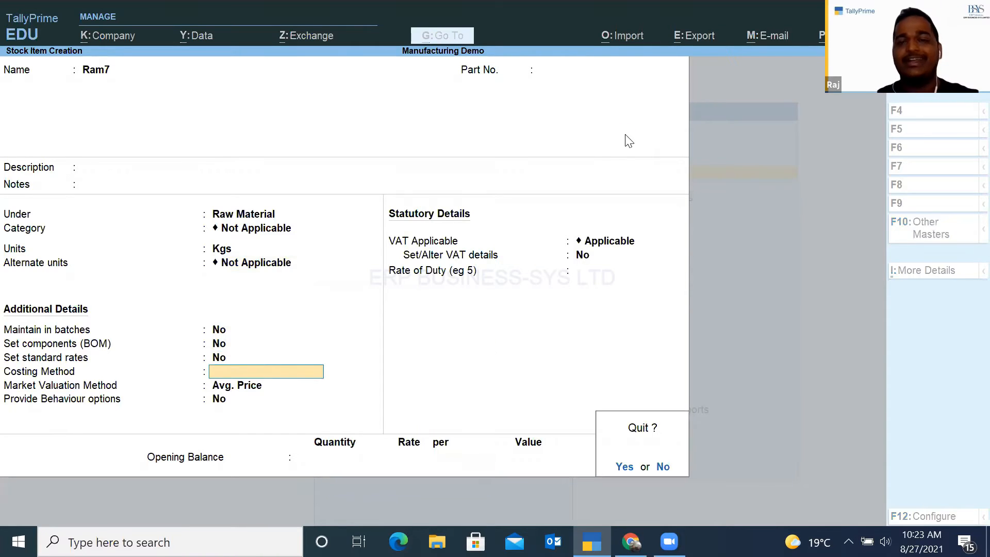
pyautogui.press('y')
pyautogui.press('Escape')
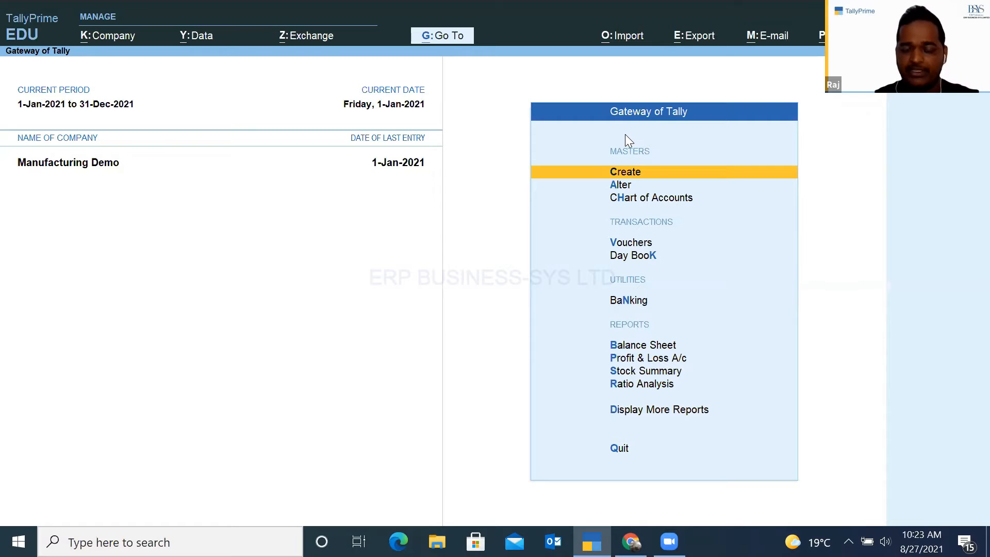
# - Open the Finished Goods 1 stock item for alteration from the chart of accounts' stock item list
pyautogui.press('Down')
pyautogui.press('Down')
pyautogui.press('Return')
pyautogui.press('Down')
pyautogui.press('Down')
pyautogui.press('Down')
pyautogui.press('Down')
pyautogui.press('Down')
pyautogui.press('Down')
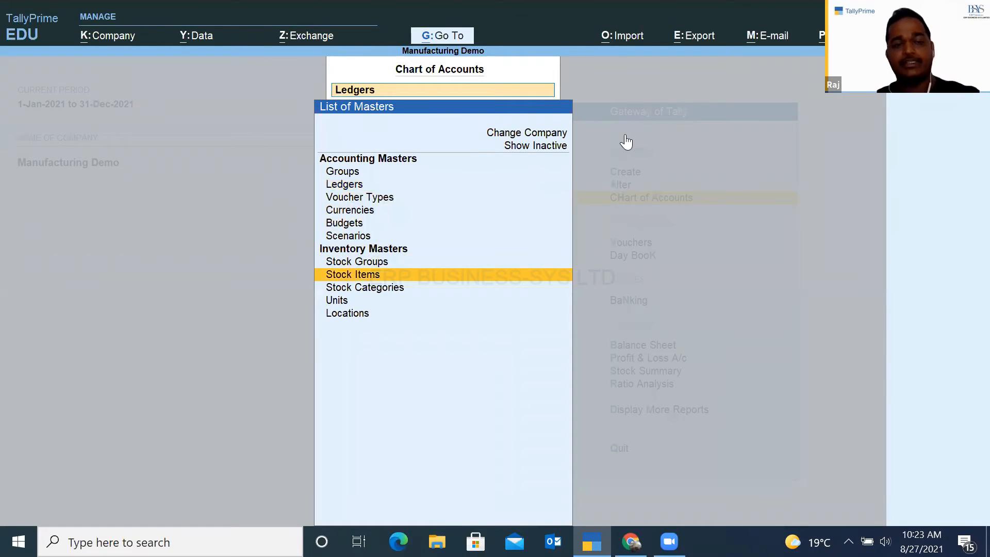
pyautogui.press('Return')
pyautogui.press('Down')
pyautogui.press('Down')
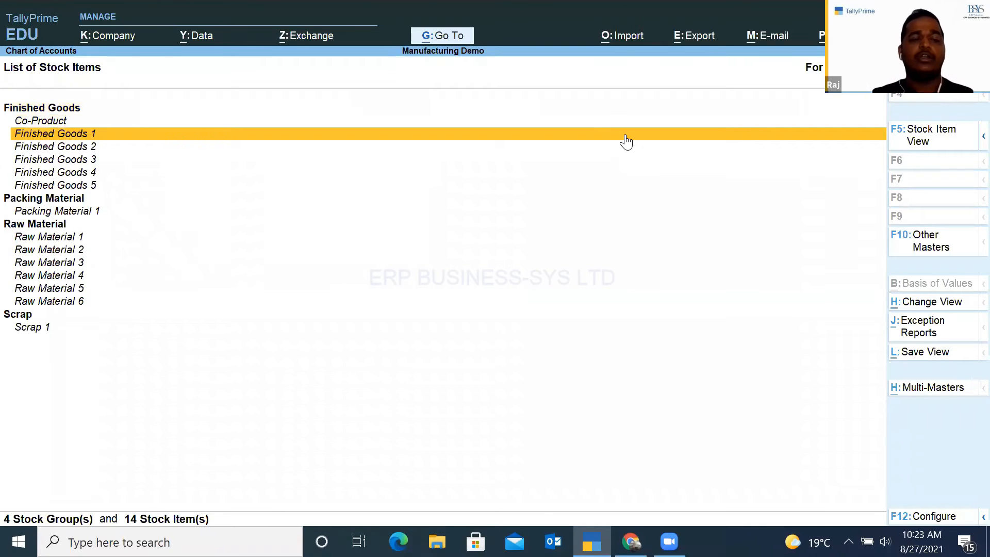
pyautogui.press('Down')
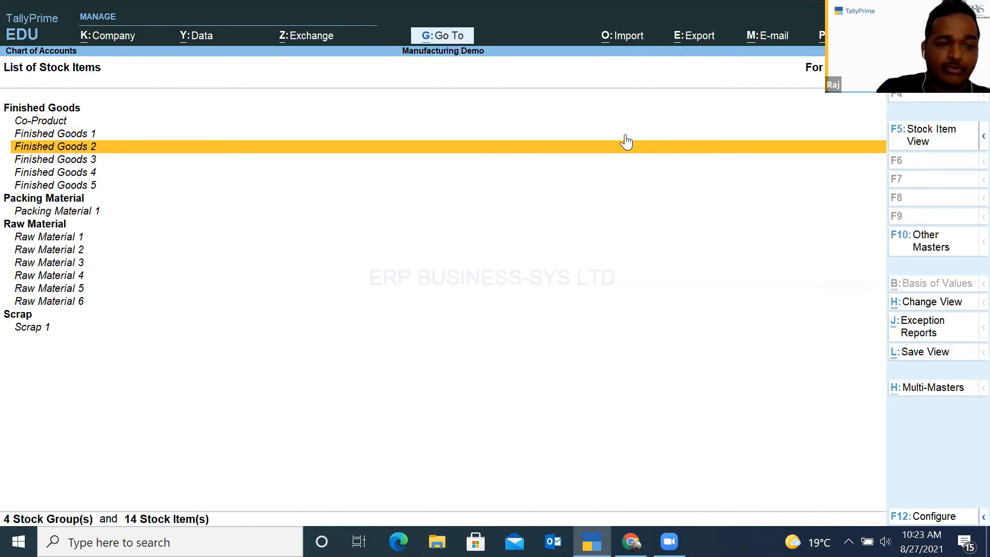
pyautogui.press('Up')
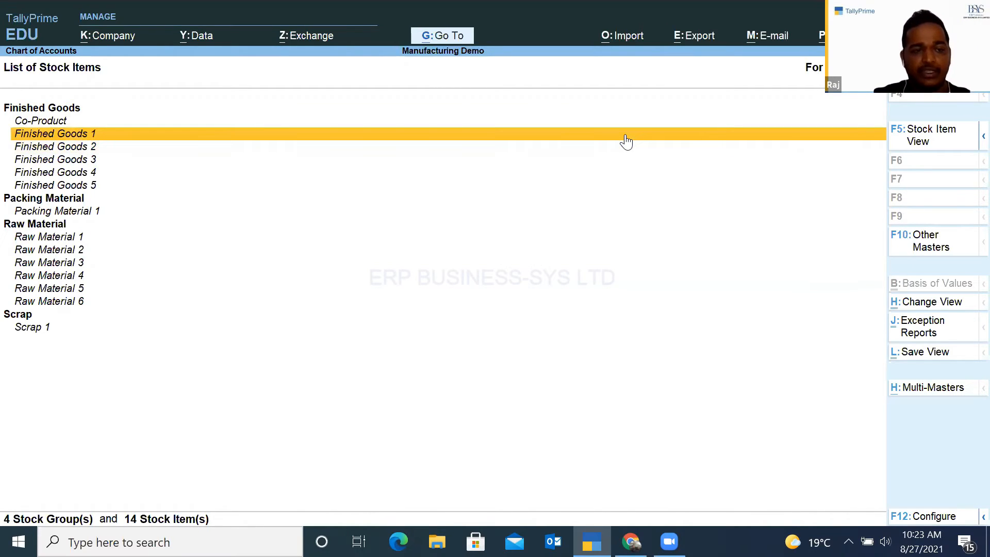
pyautogui.press('Return')
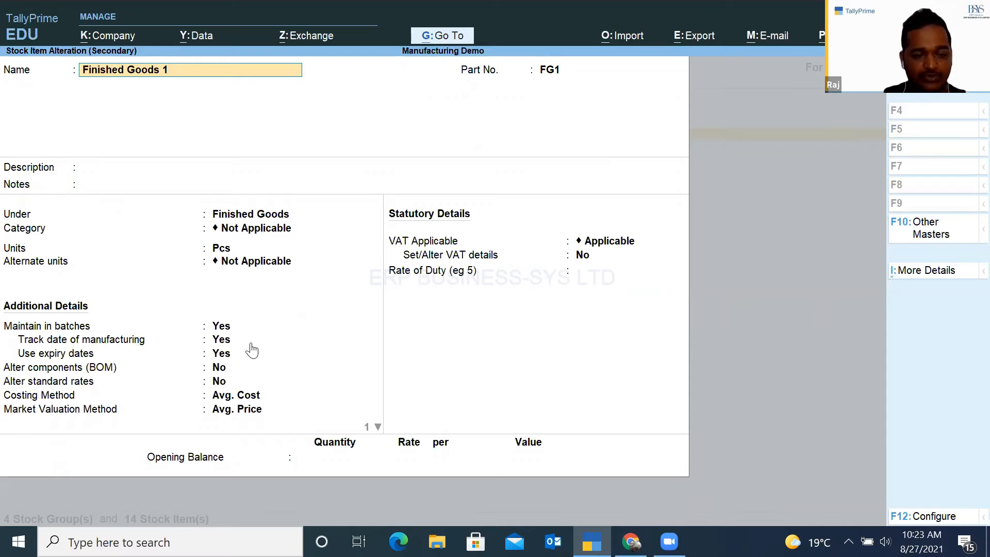
# - Set Alter components (BOM) to Yes for Finished Goods 1 and open its STD bill of materials
pyautogui.click(222, 372)
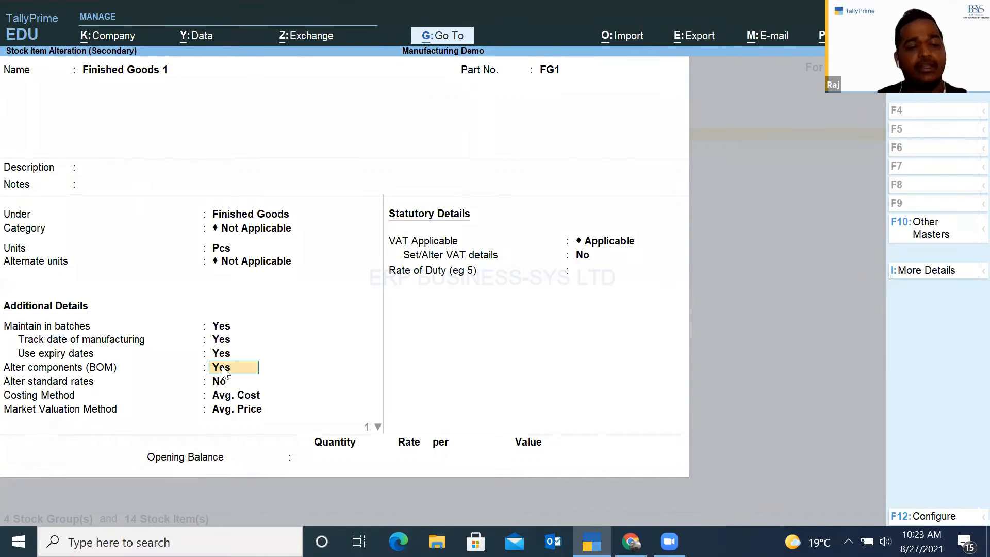
pyautogui.press('Return')
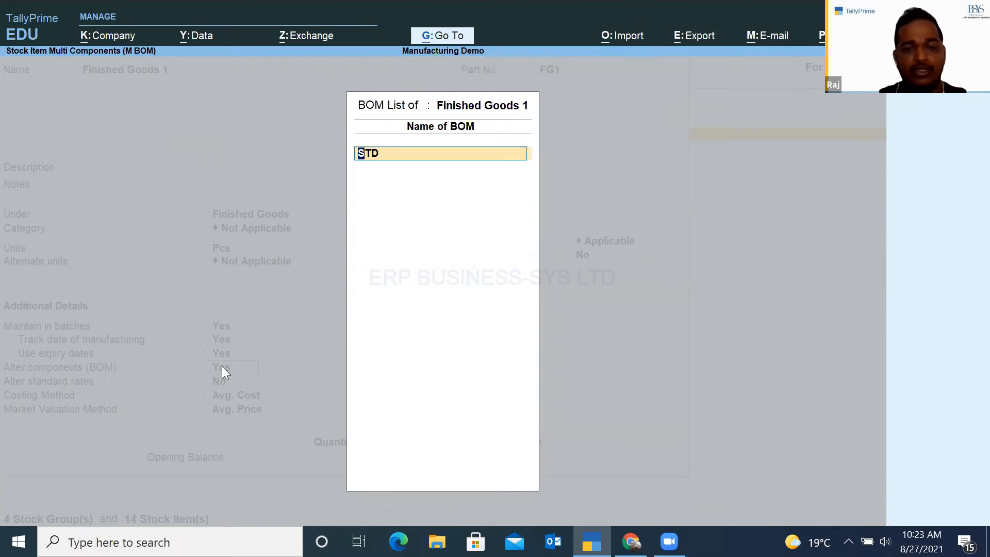
pyautogui.press('Return')
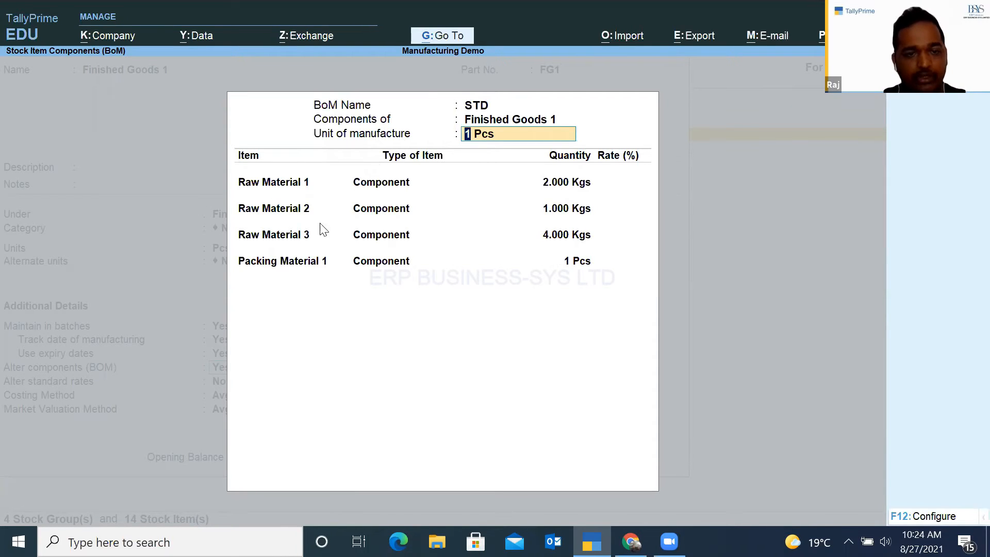
# - Review the Raw Material 2, Raw Material 3 and Packing Material 1 component lines in Finished Goods 1's STD bill of materials
pyautogui.click(296, 210)
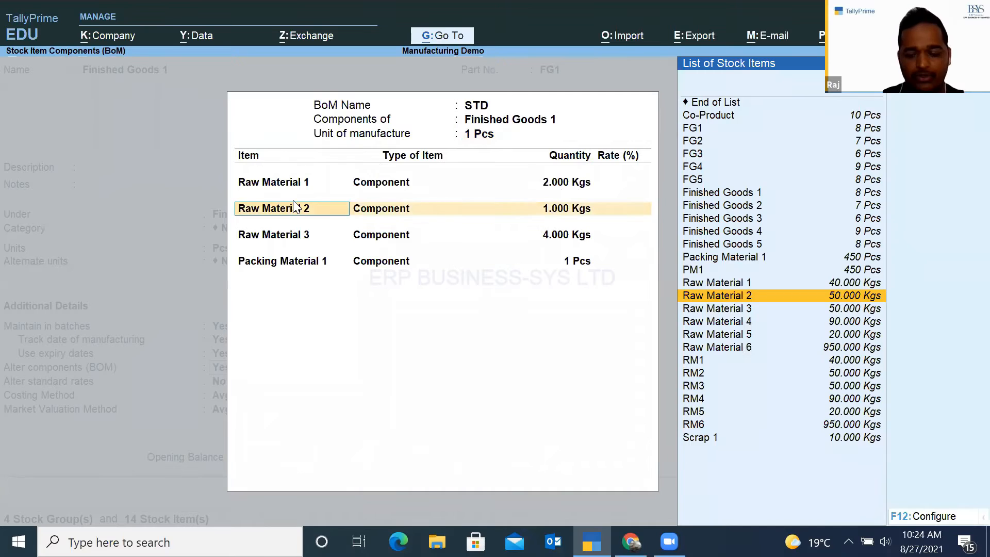
pyautogui.press('Return')
pyautogui.press('Return')
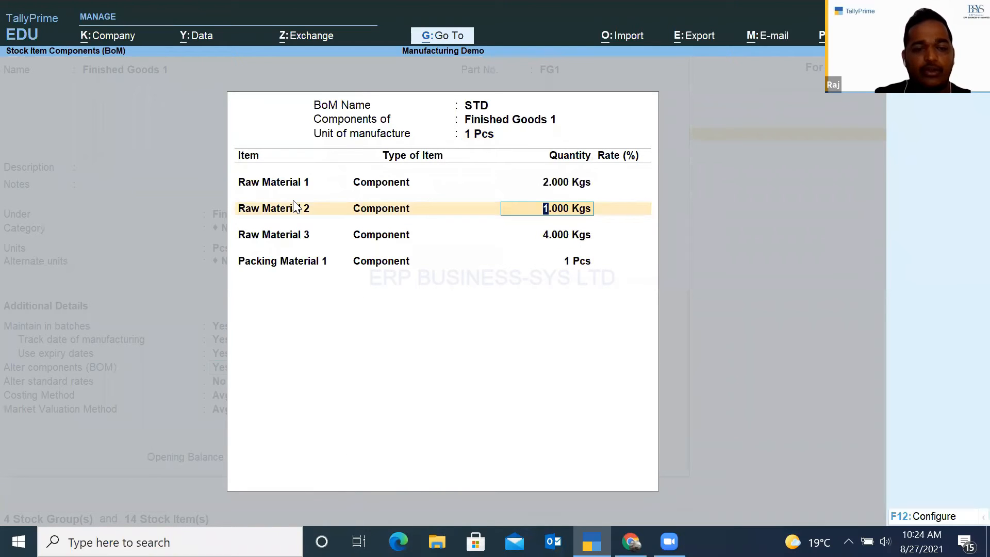
pyautogui.press('Return')
pyautogui.press('Return')
pyautogui.press('Return')
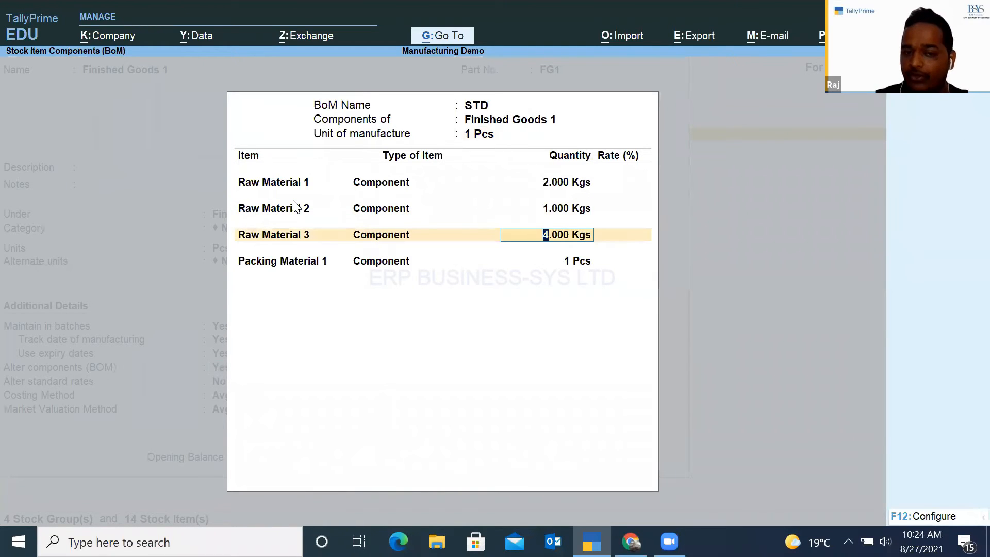
pyautogui.press('Return')
pyautogui.press('Return')
pyautogui.press('Return')
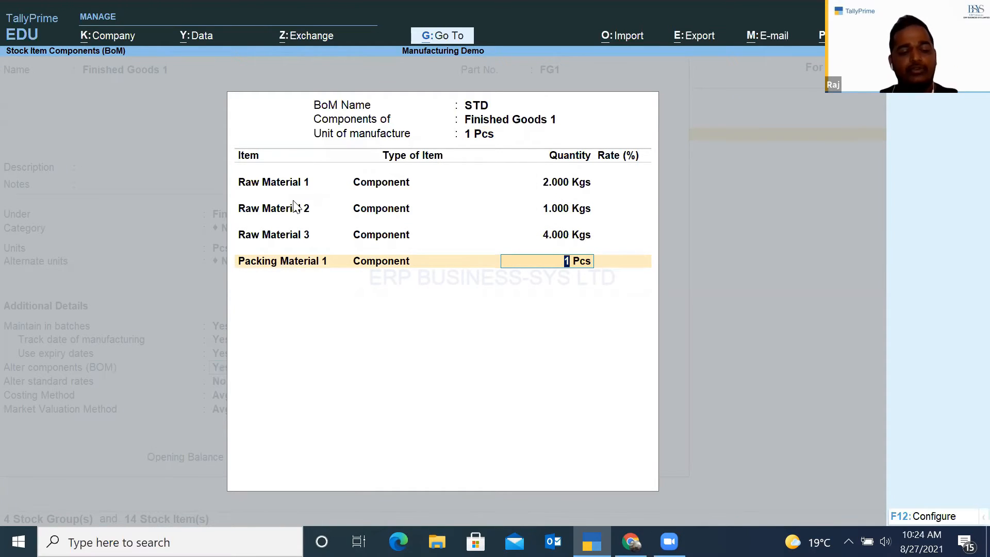
# - Leave the STD bill of materials and close the Finished Goods 1 alteration
pyautogui.press('BackSpace')
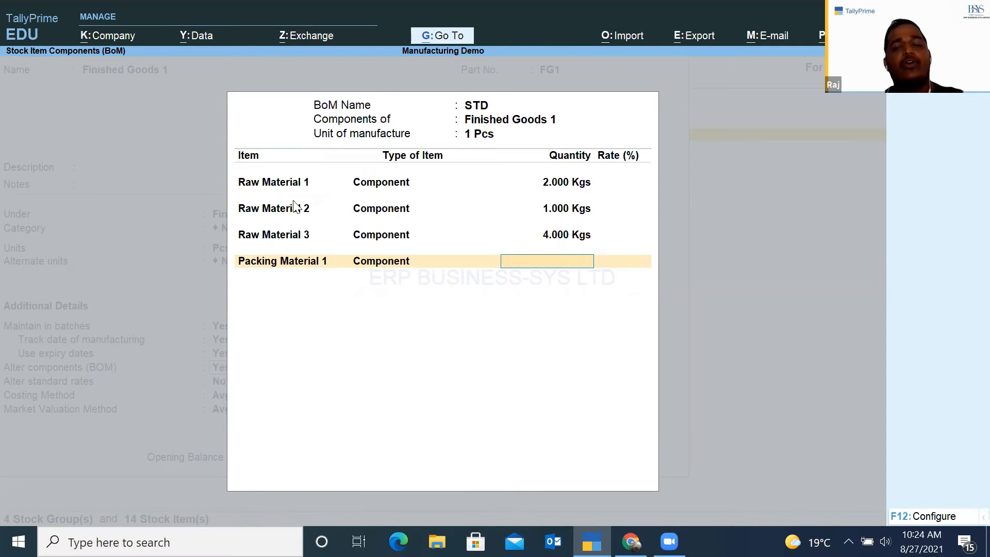
pyautogui.press('Return')
pyautogui.press('Return')
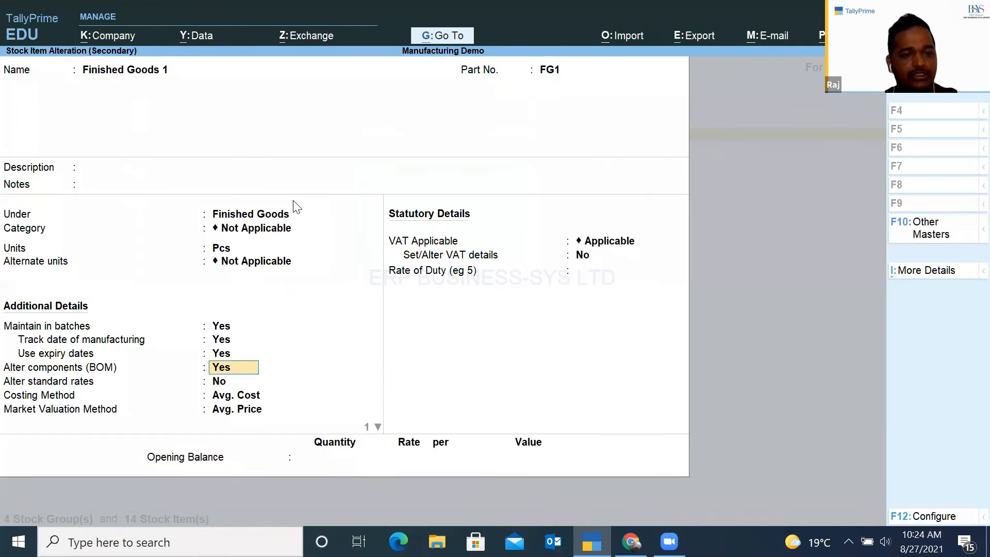
pyautogui.hotkey('ctrl', 'a')
# - Open Finished Goods 2 for alteration, set Alter components (BOM) to Yes and display its Std bill of materials
pyautogui.press('Down')
pyautogui.press('Return')
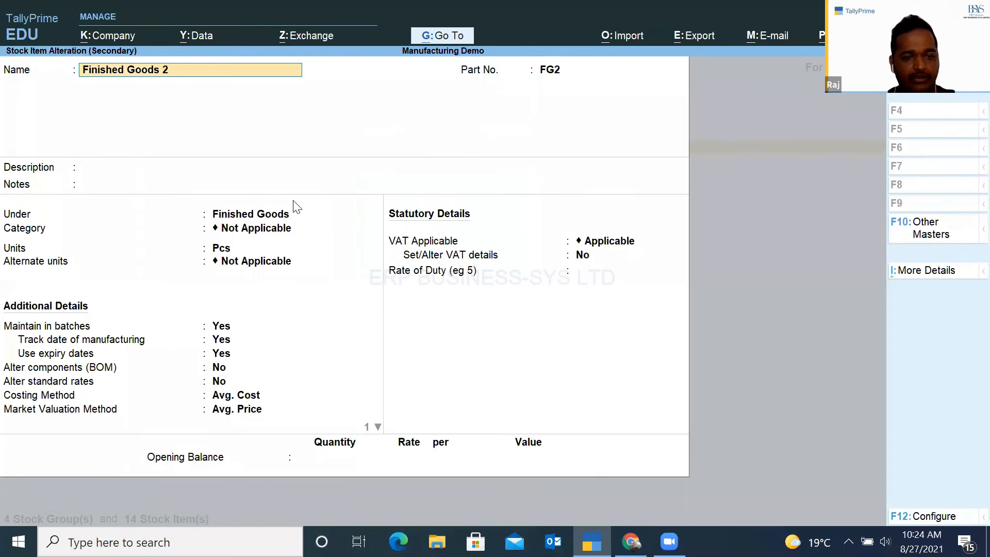
pyautogui.click(218, 366)
pyautogui.press('y')
pyautogui.press('Return')
pyautogui.press('Return')
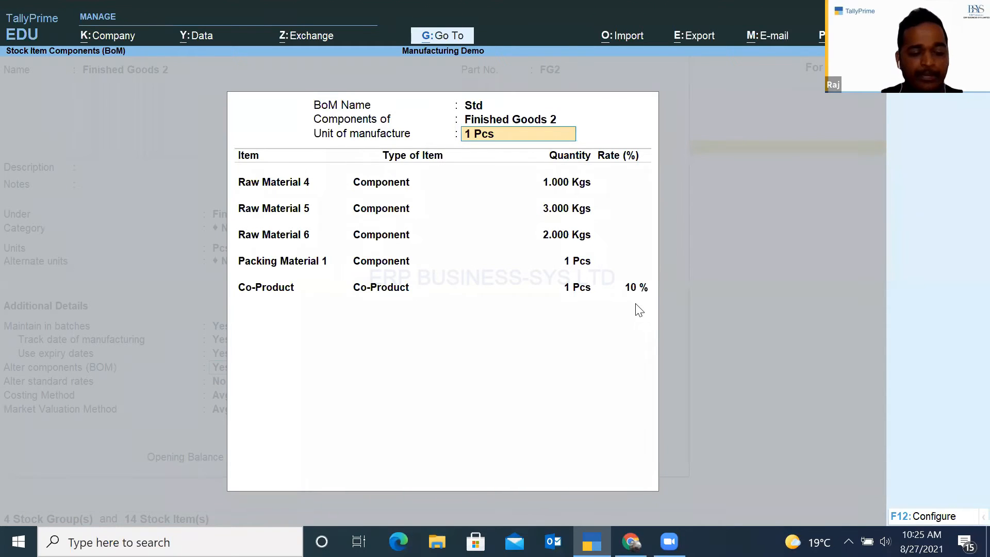
# - Quit the Std bill of materials and the Finished Goods 2 alteration without saving
pyautogui.press('BackSpace')
pyautogui.press('Escape')
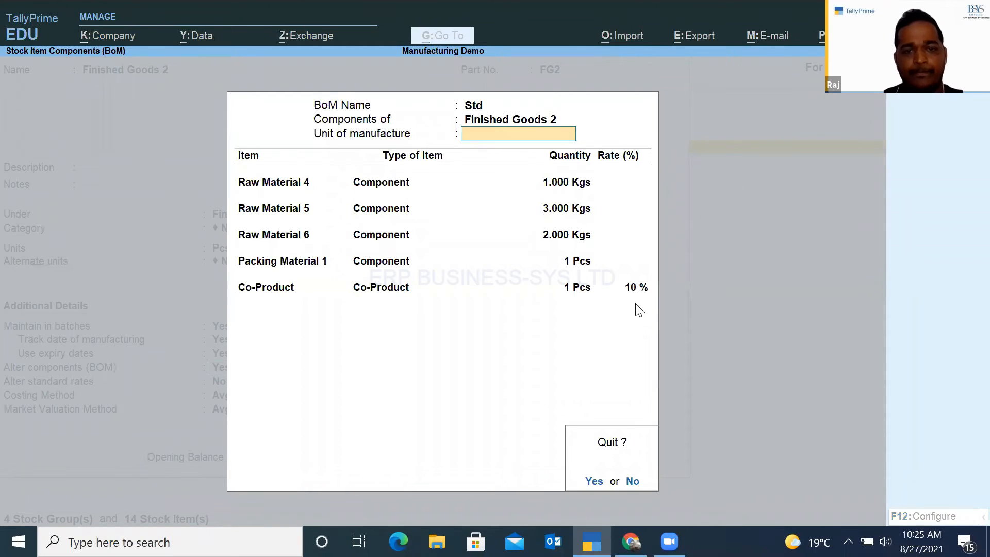
pyautogui.press('y')
pyautogui.press('Escape')
pyautogui.press('y')
pyautogui.press('Escape')
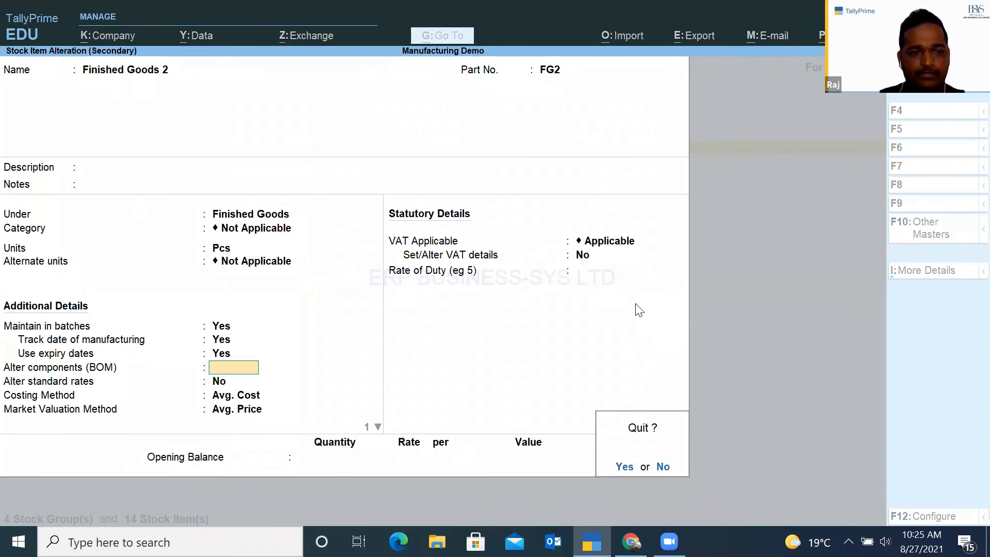
pyautogui.press('y')
# - Open Finished Goods 3 for alteration, set Alter components (BOM) to Yes and display its STD bill of materials
pyautogui.press('Down')
pyautogui.press('Return')
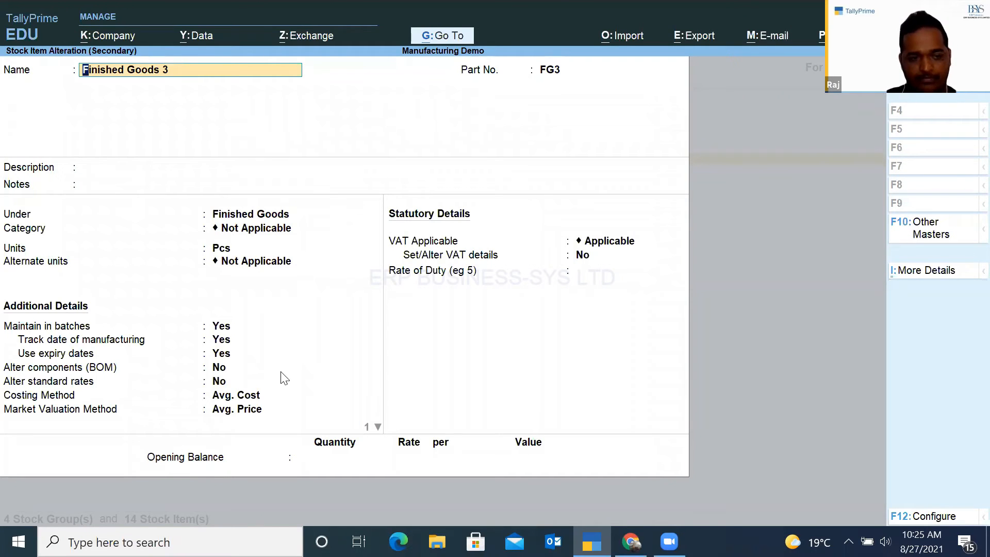
pyautogui.click(221, 367)
pyautogui.press('y')
pyautogui.press('Return')
pyautogui.press('Return')
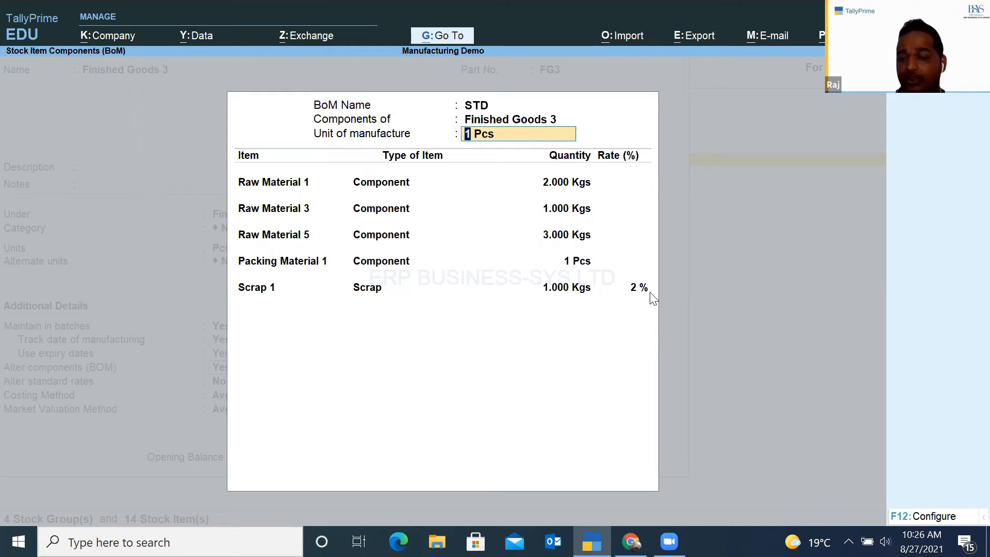
# - Quit the Finished Goods 3 bill of materials and alteration without saving, and return to the Gateway of Tally
pyautogui.press('Escape')
pyautogui.press('Escape')
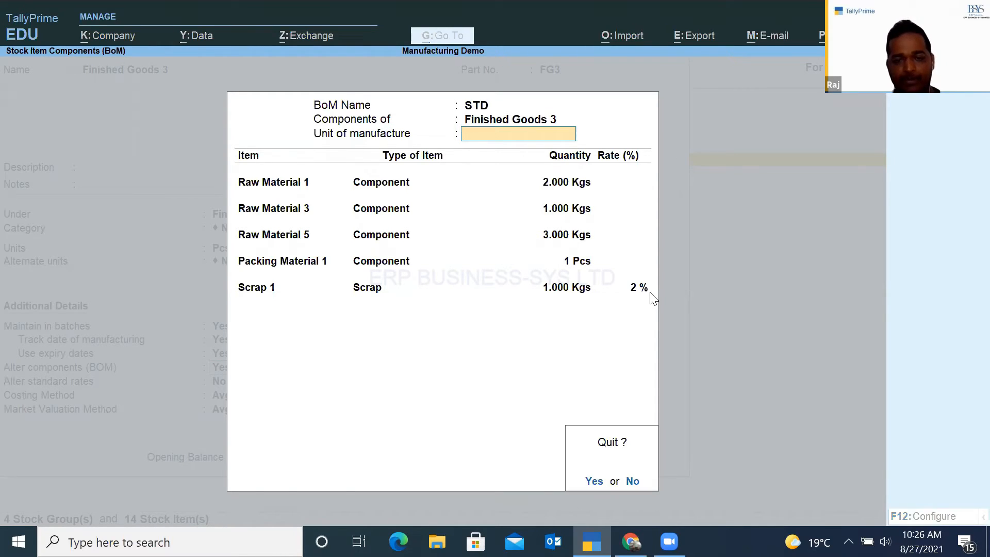
pyautogui.press('y')
pyautogui.press('Escape')
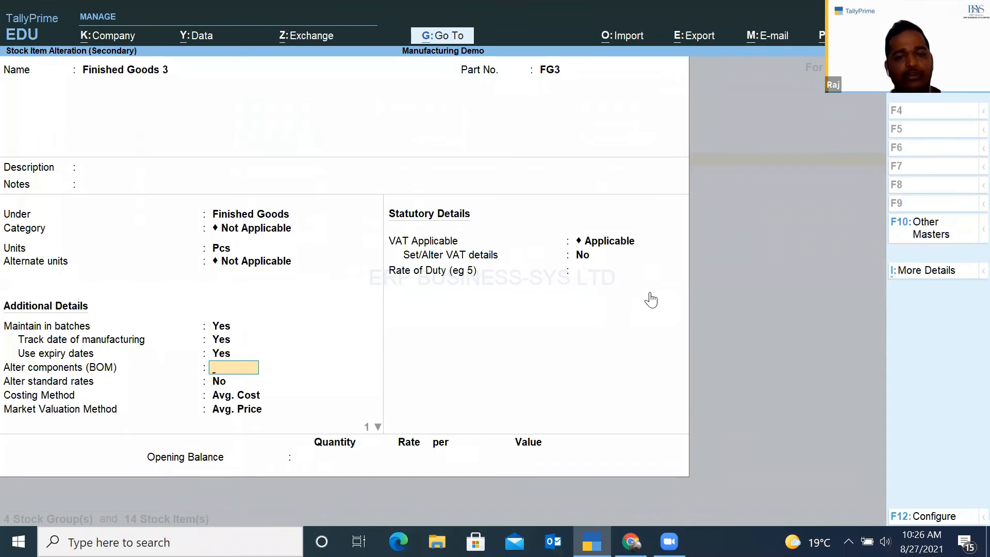
pyautogui.press('Escape')
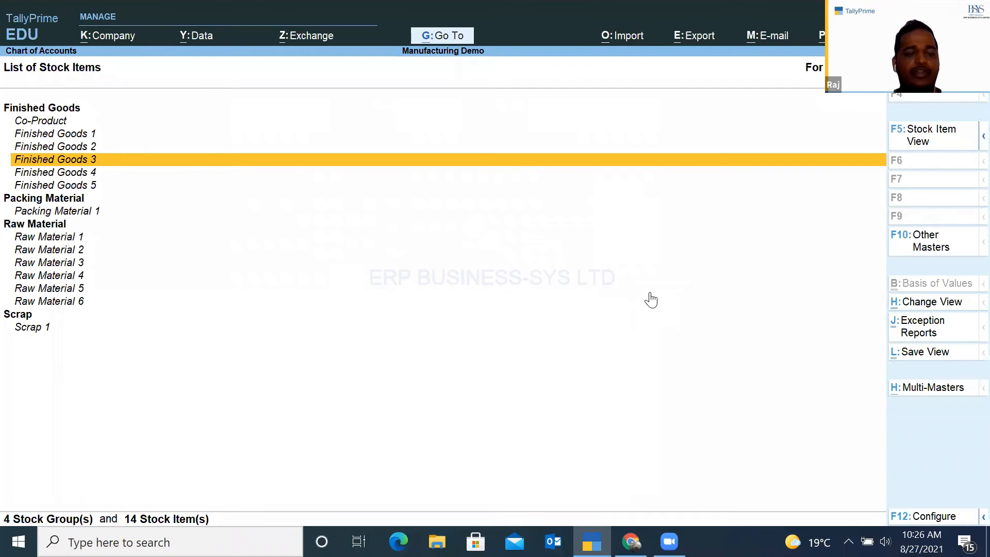
pyautogui.press('Escape')
pyautogui.press('Escape')
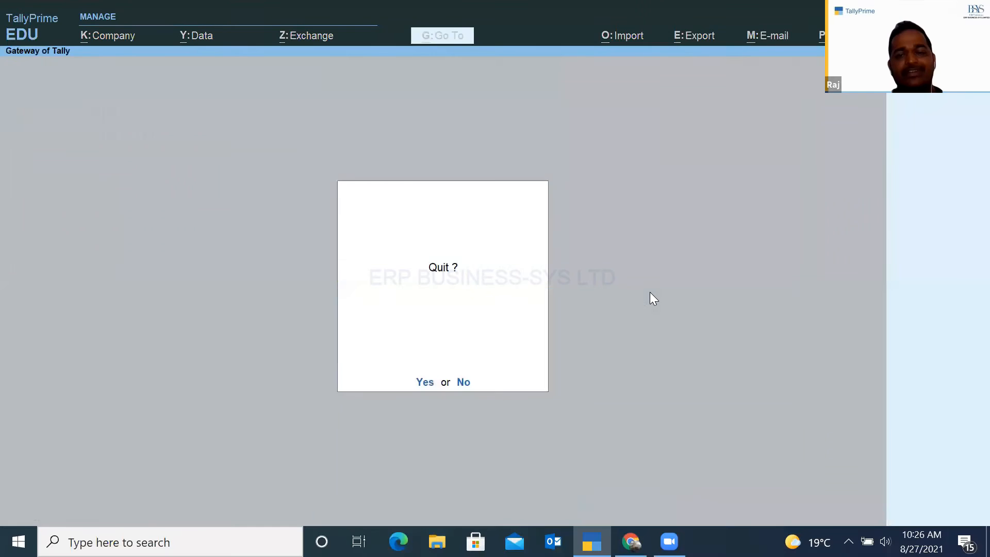
pyautogui.press('Escape')
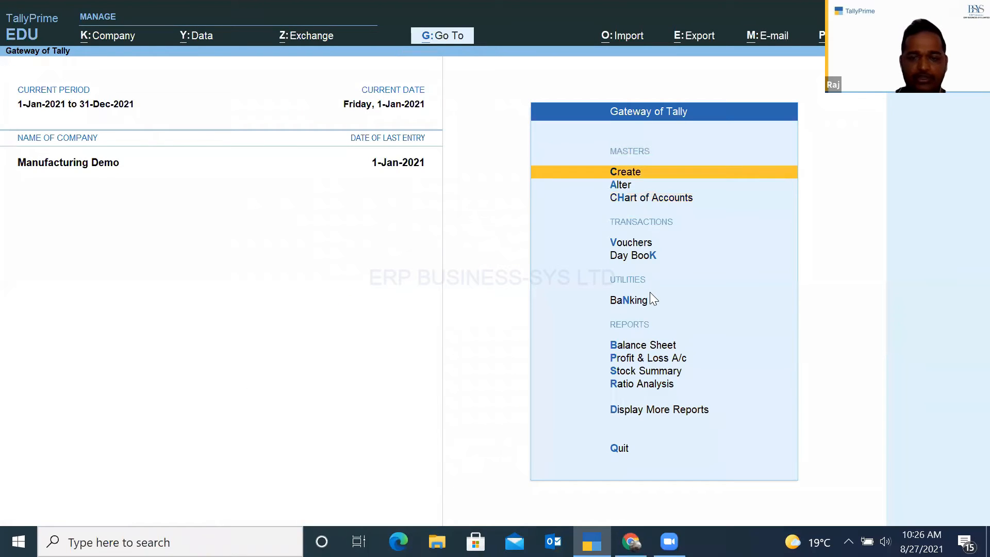
# - Open the Day Book and display Suppler 1's Purchase voucher No. 1 to review the raw materials bought
pyautogui.press('Down')
pyautogui.press('Down')
pyautogui.press('Down')
pyautogui.press('Down')
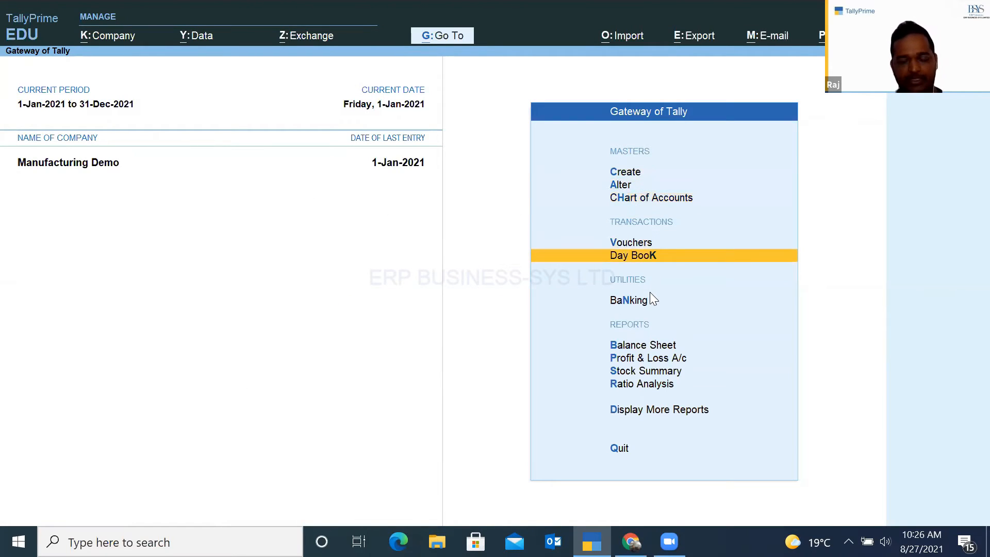
pyautogui.press('Return')
pyautogui.press('Down')
pyautogui.press('Down')
pyautogui.press('Down')
pyautogui.press('Down')
pyautogui.press('Down')
pyautogui.press('Down')
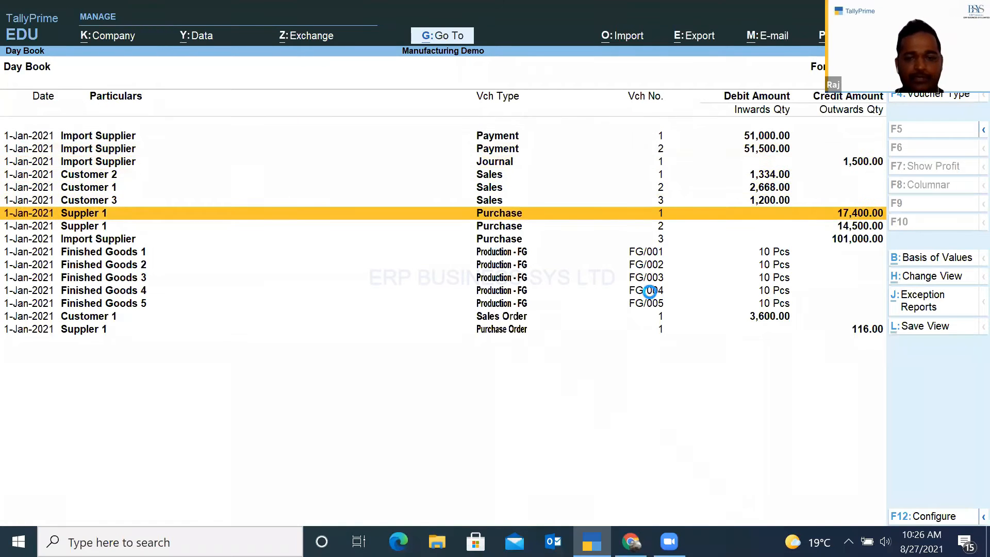
pyautogui.press('Return')
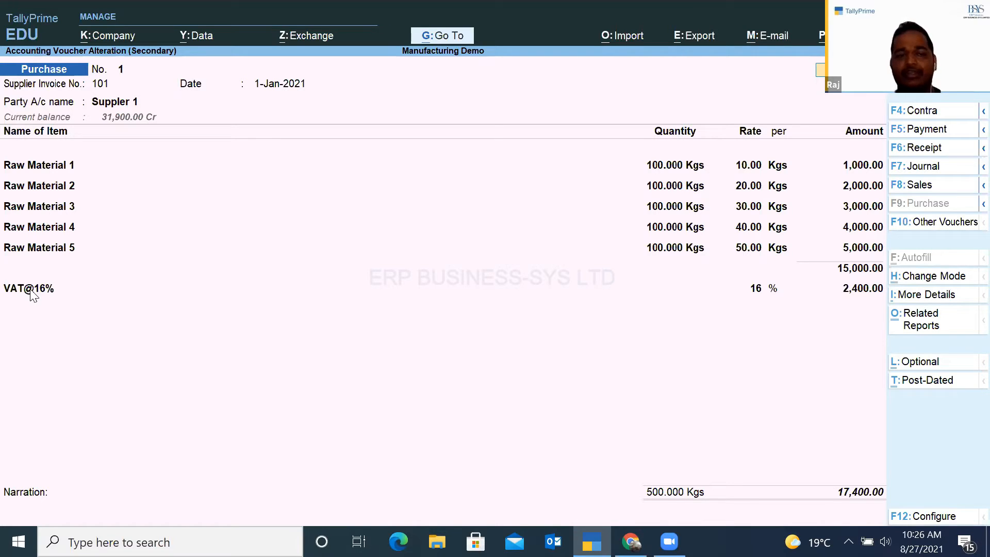
# - Quit the purchase voucher without changes and close the Day Book
pyautogui.press('Escape')
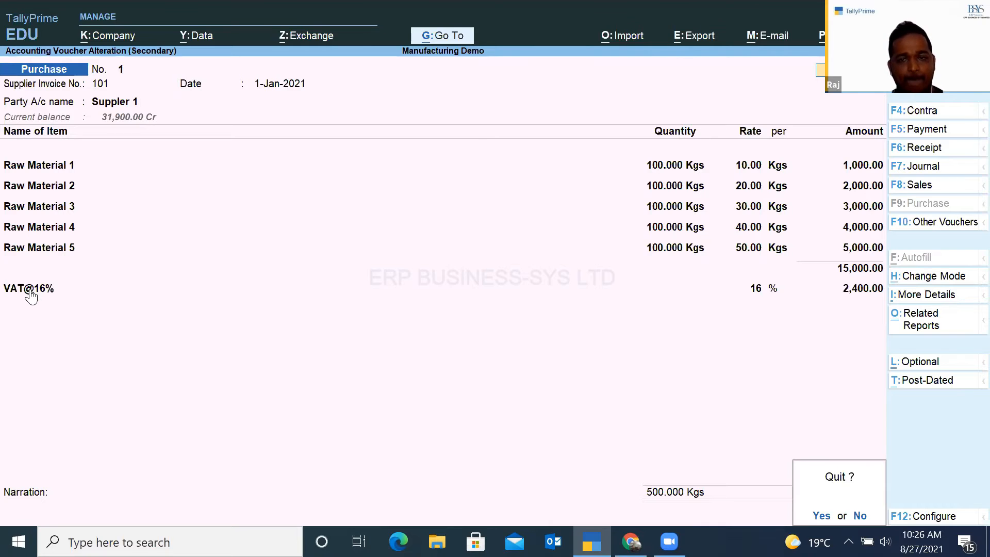
pyautogui.press('Return')
pyautogui.press('Escape')
# - Open the Stock Summary report and drill down into the Raw Material group
pyautogui.press('Down')
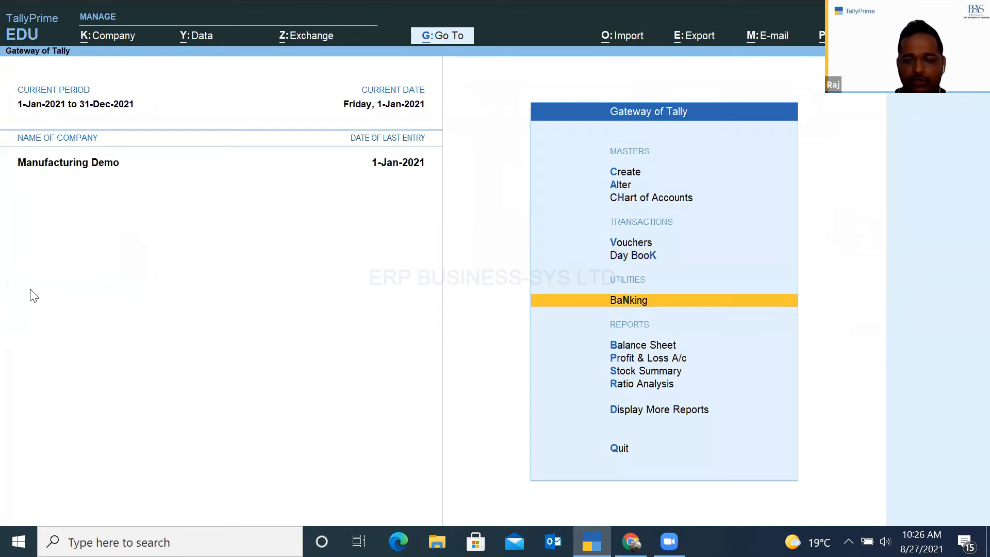
pyautogui.press('Down')
pyautogui.press('Down')
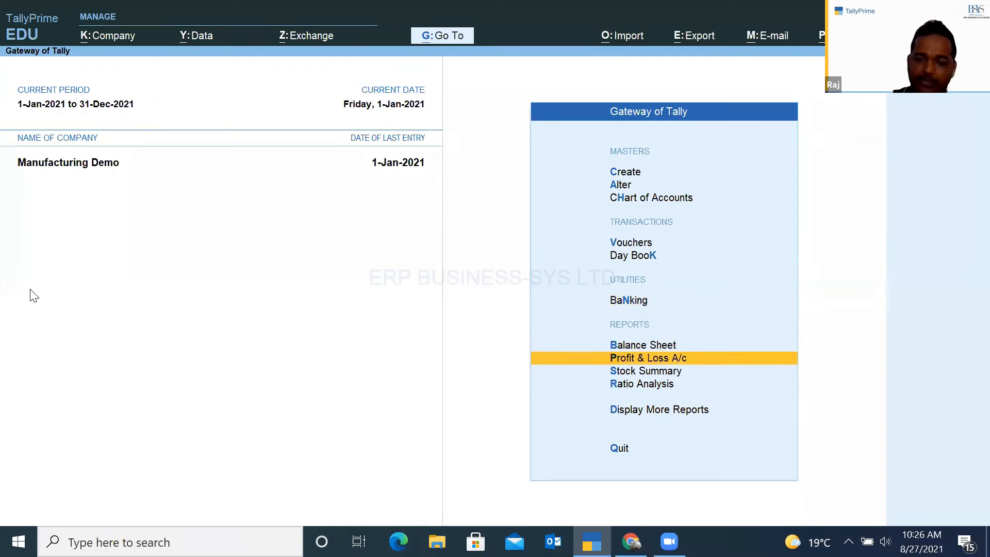
pyautogui.press('Down')
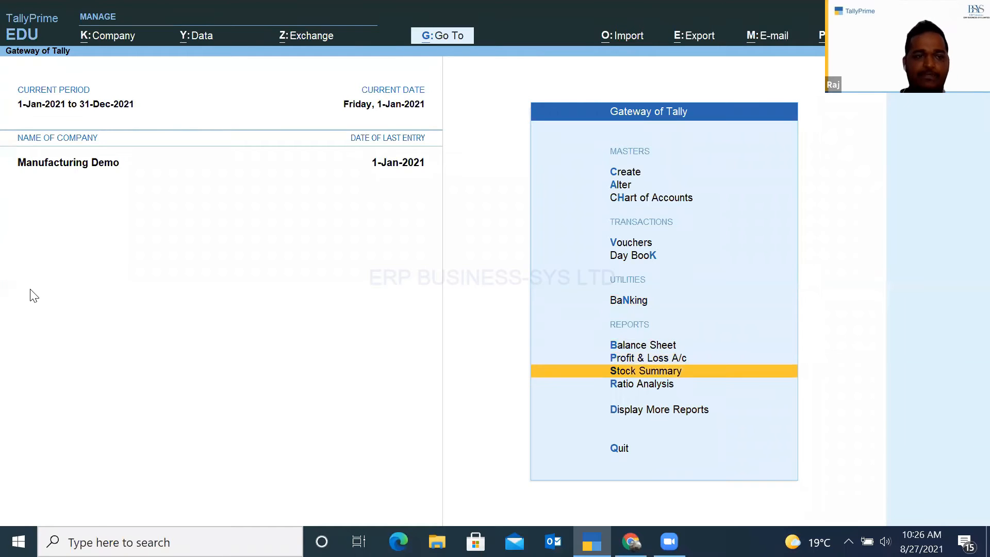
pyautogui.press('Return')
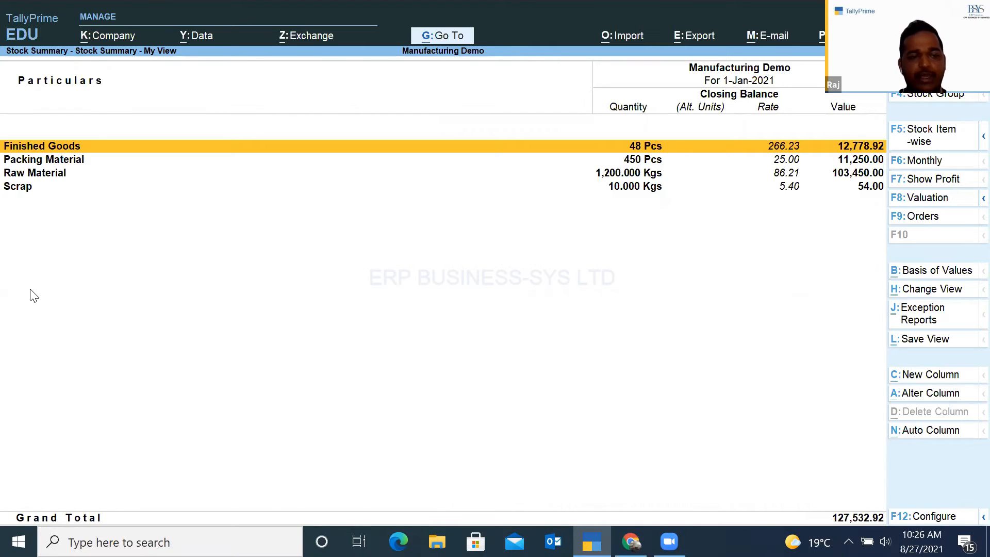
pyautogui.press('Down')
pyautogui.press('Down')
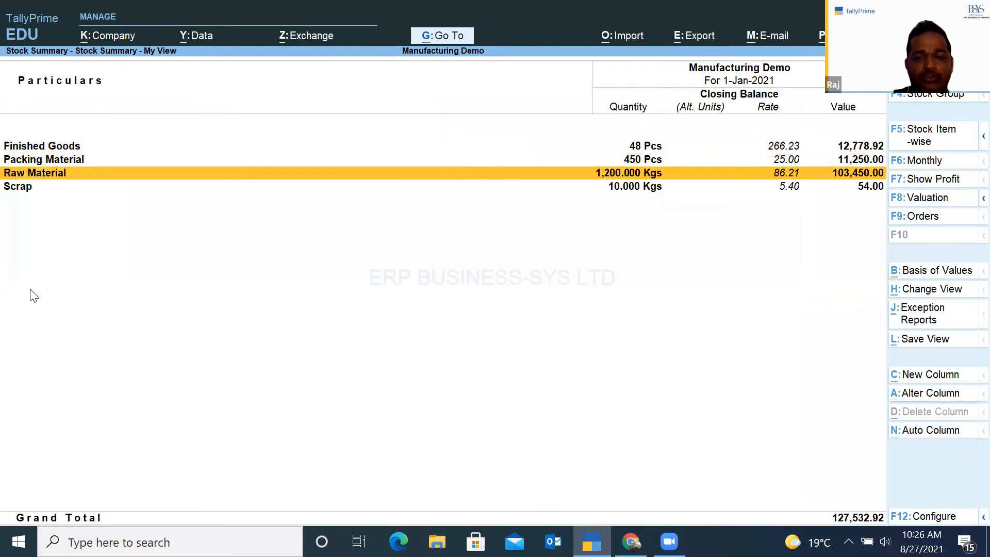
pyautogui.press('Return')
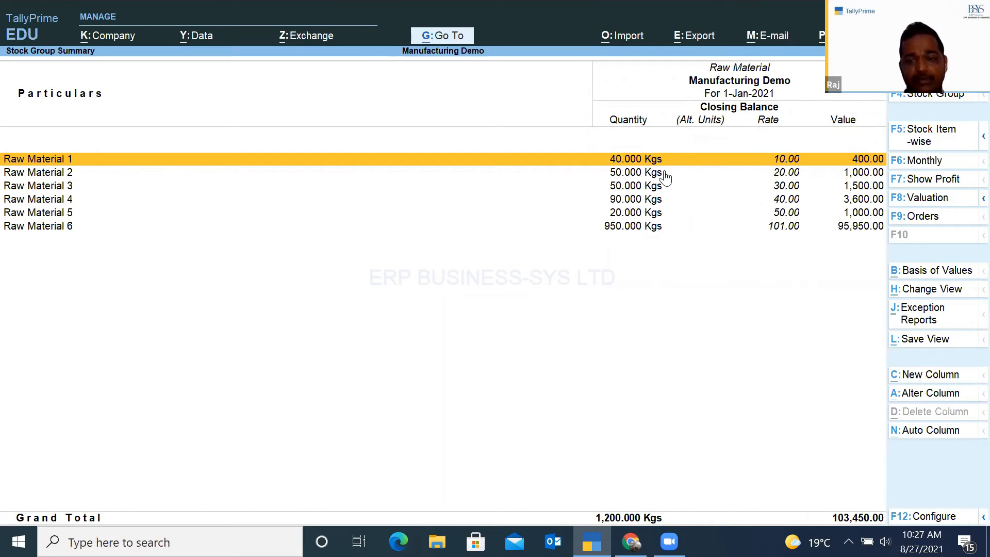
# - Drill down from Raw Material 1 through its monthly summary to the January stock item vouchers
pyautogui.click(740, 158)
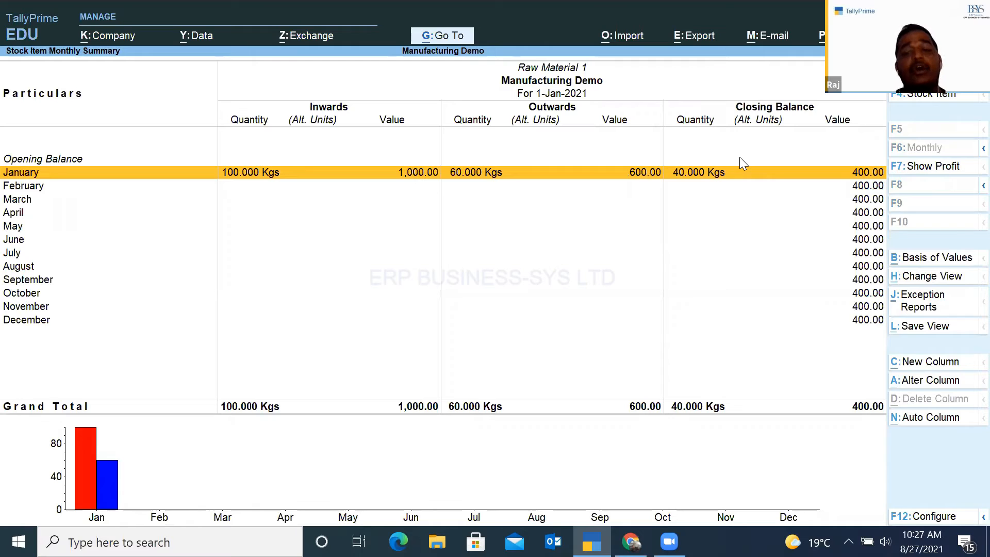
pyautogui.press('Escape')
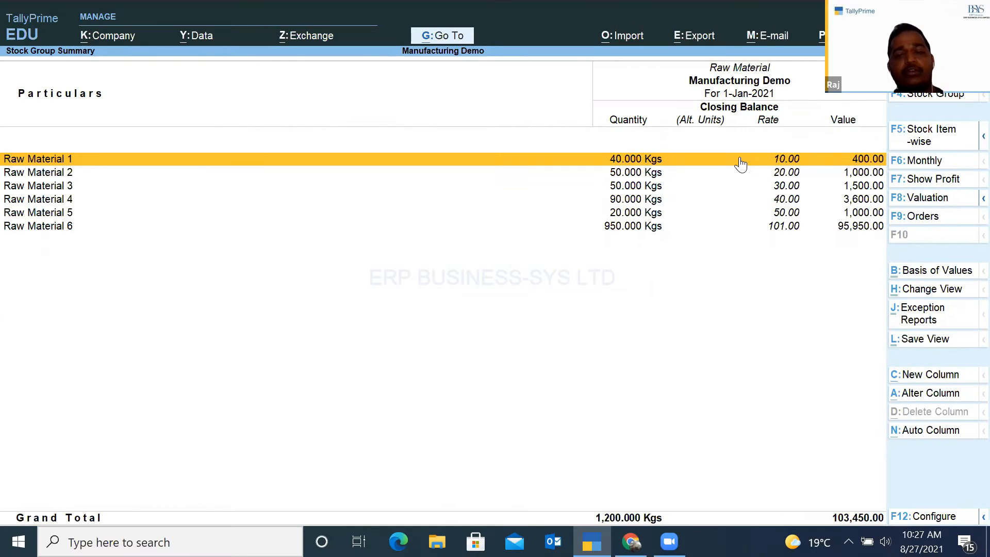
pyautogui.click(739, 159)
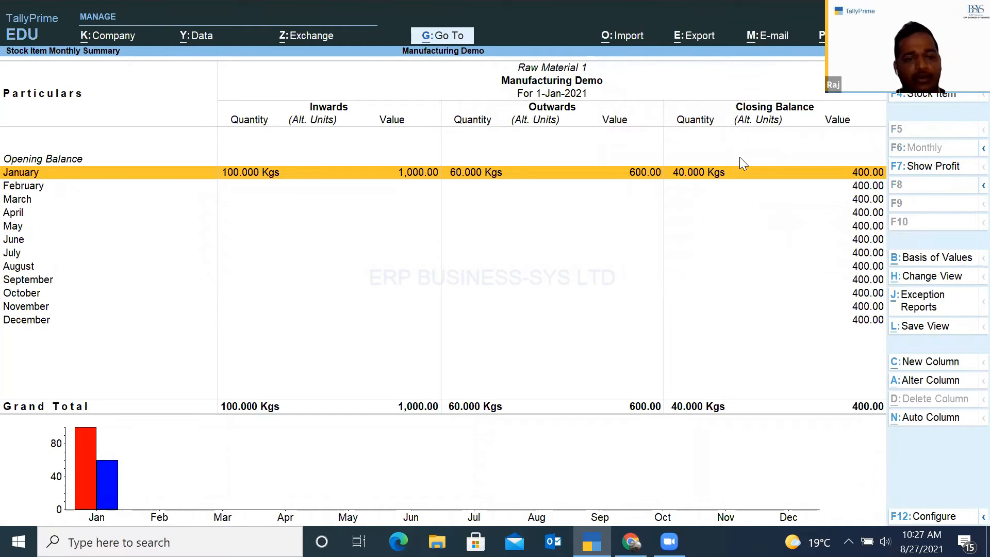
pyautogui.click(739, 158)
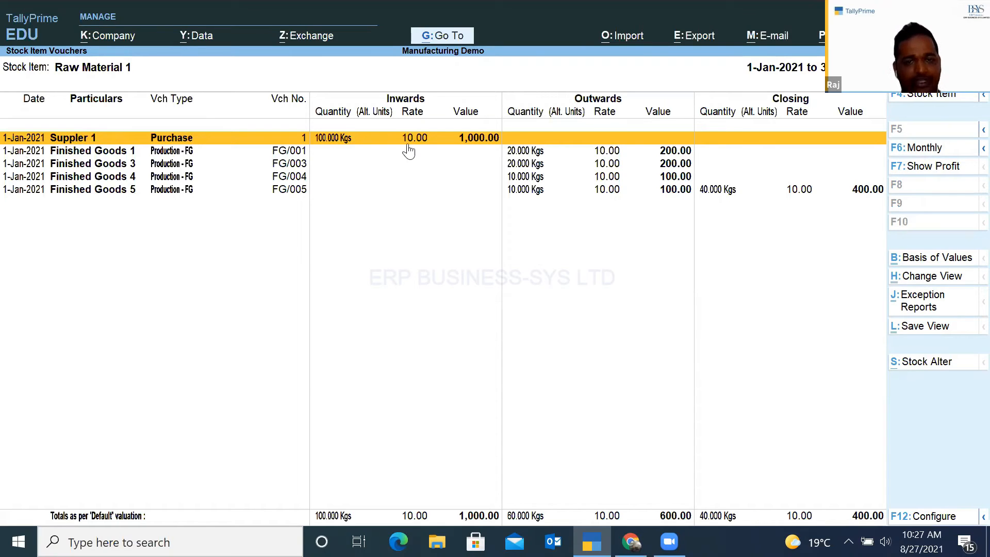
# - Examine the Production - FG vouchers that consume Raw Material 1, from Finished Goods 1 through Finished Goods 5
pyautogui.click(493, 149)
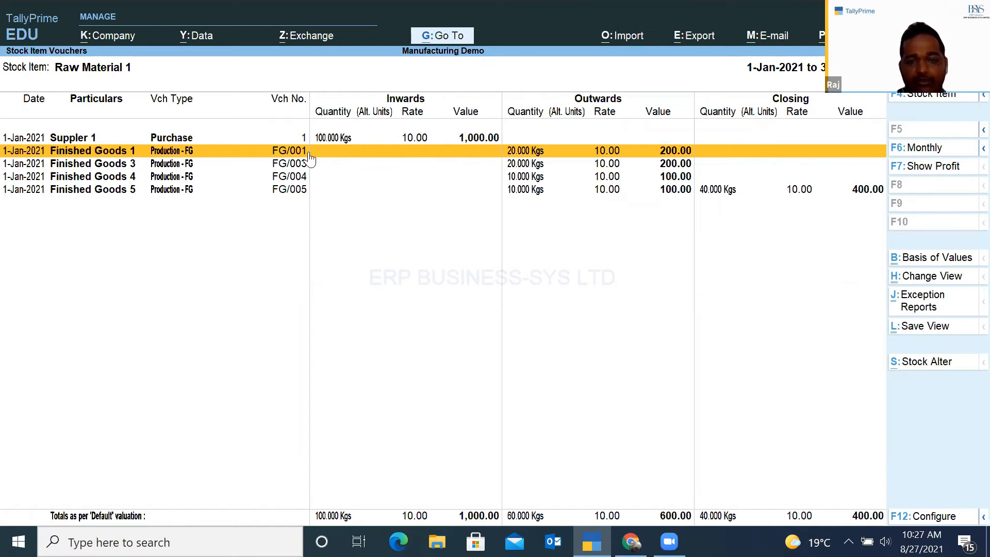
pyautogui.press('Down')
pyautogui.press('Down')
pyautogui.press('Up')
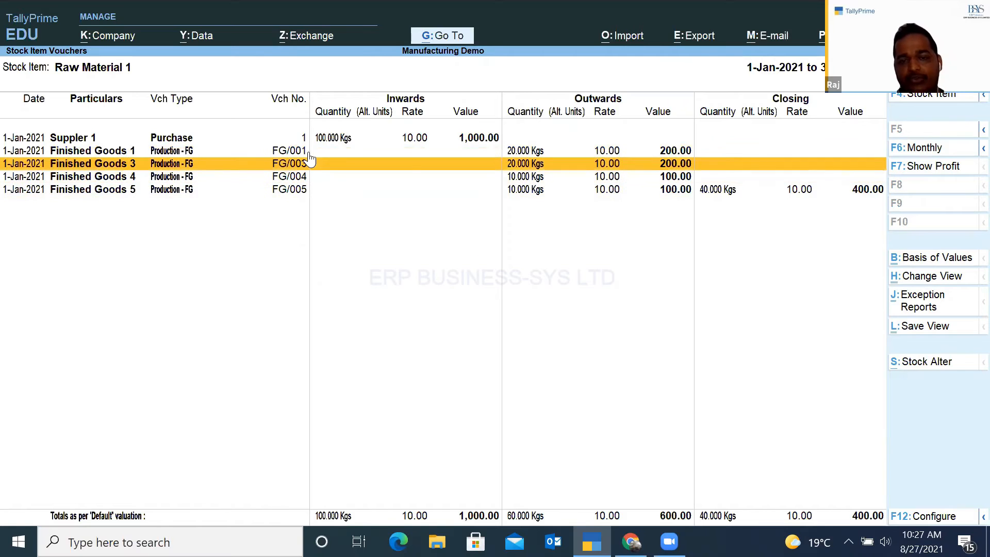
pyautogui.press('Down')
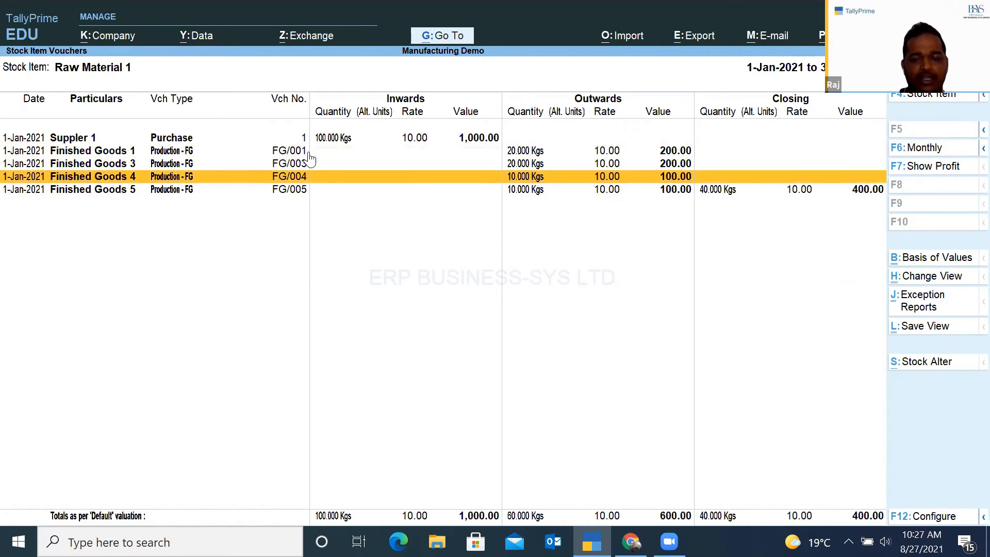
pyautogui.press('Down')
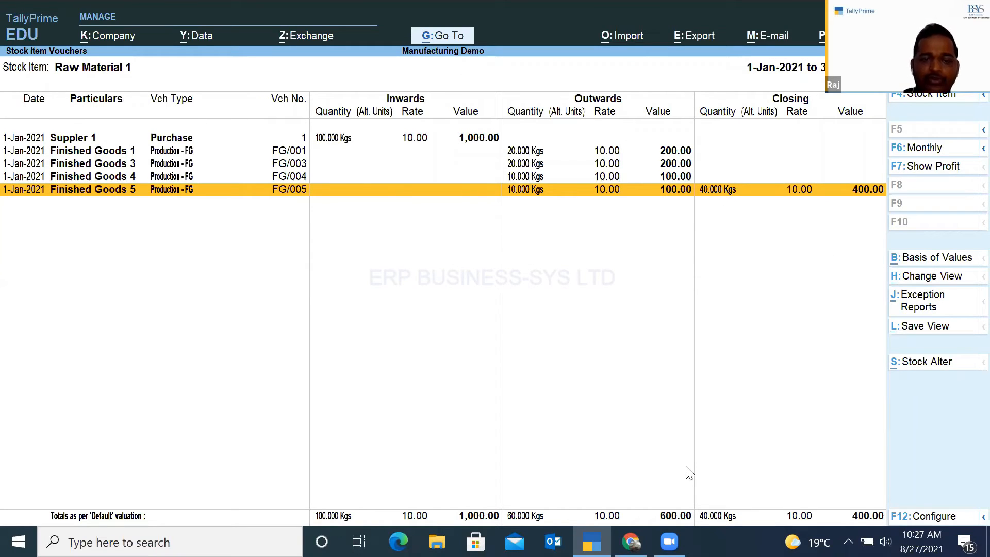
# - View the Suppler 1 purchase voucher in Raw Material 1's stock item vouchers and quit it without changes
pyautogui.press('Up')
pyautogui.press('Up')
pyautogui.press('Up')
pyautogui.press('Up')
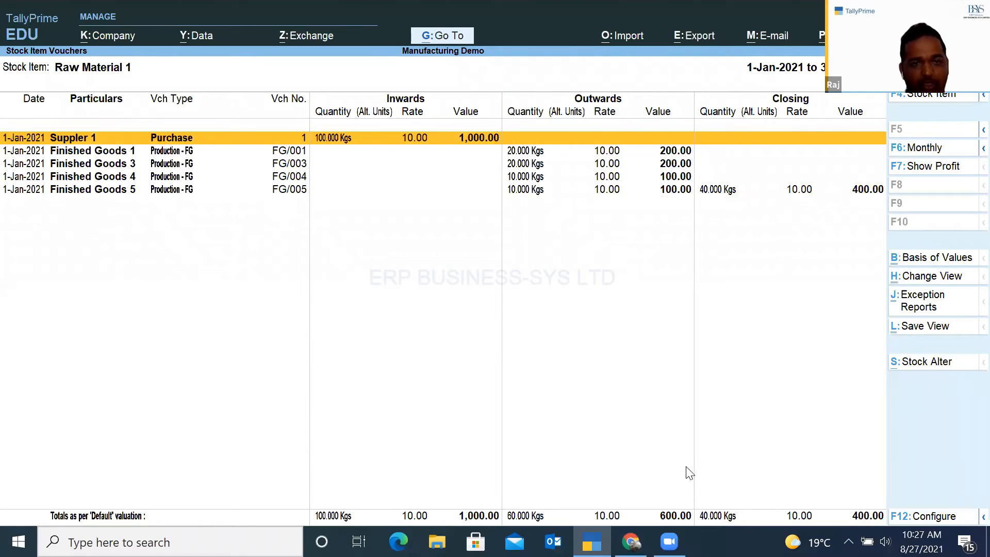
pyautogui.press('Return')
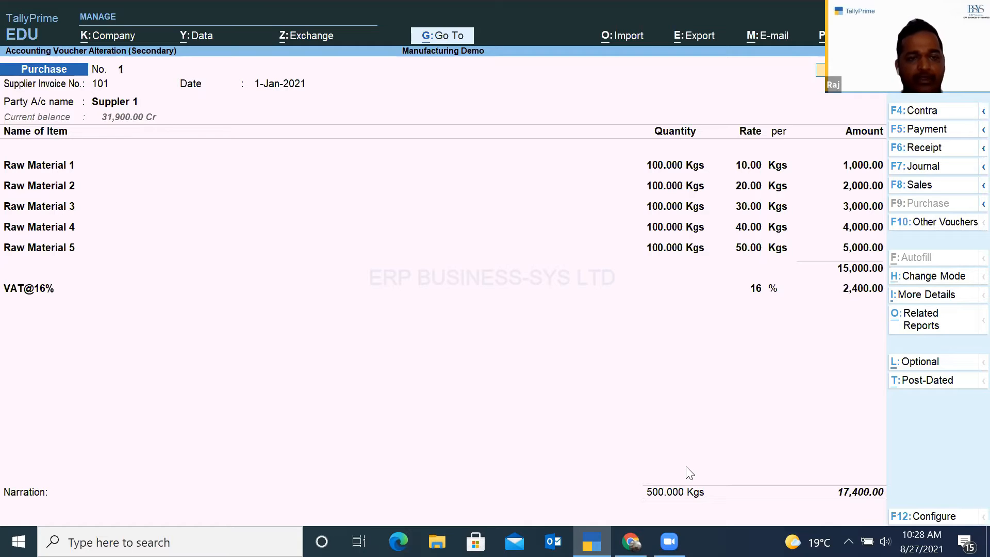
pyautogui.press('Escape')
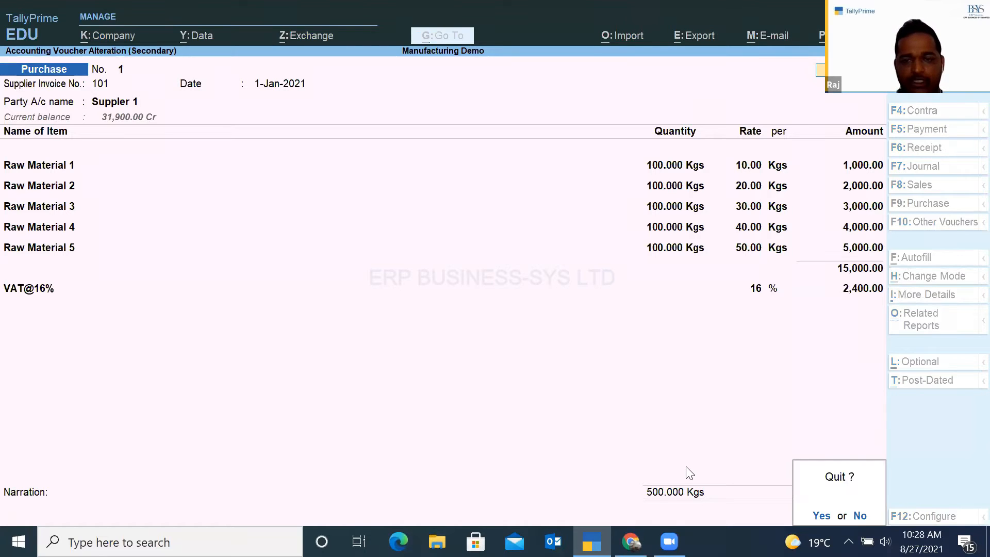
pyautogui.press('y')
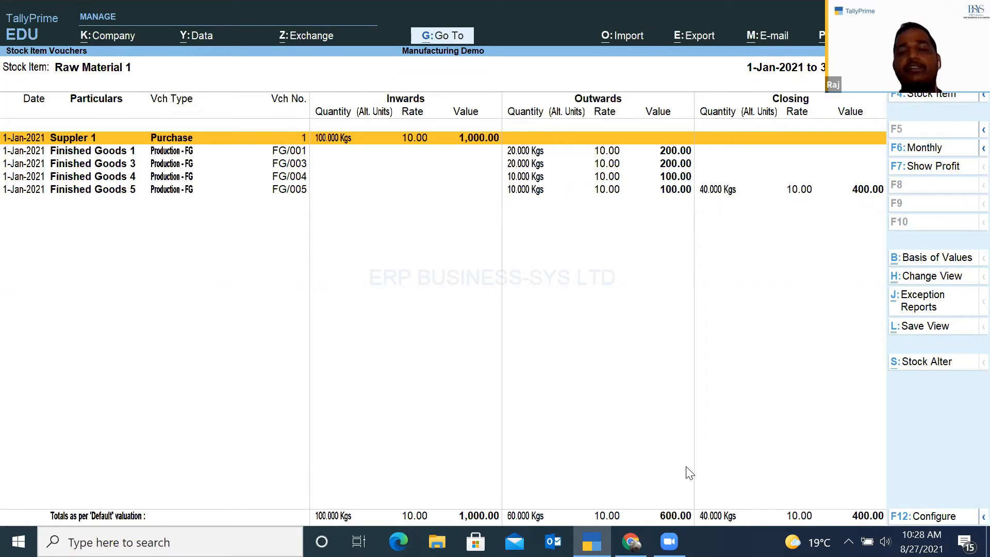
# - Close the Raw Material 1 reports and the Stock Summary, returning to the Gateway of Tally
pyautogui.press('Escape')
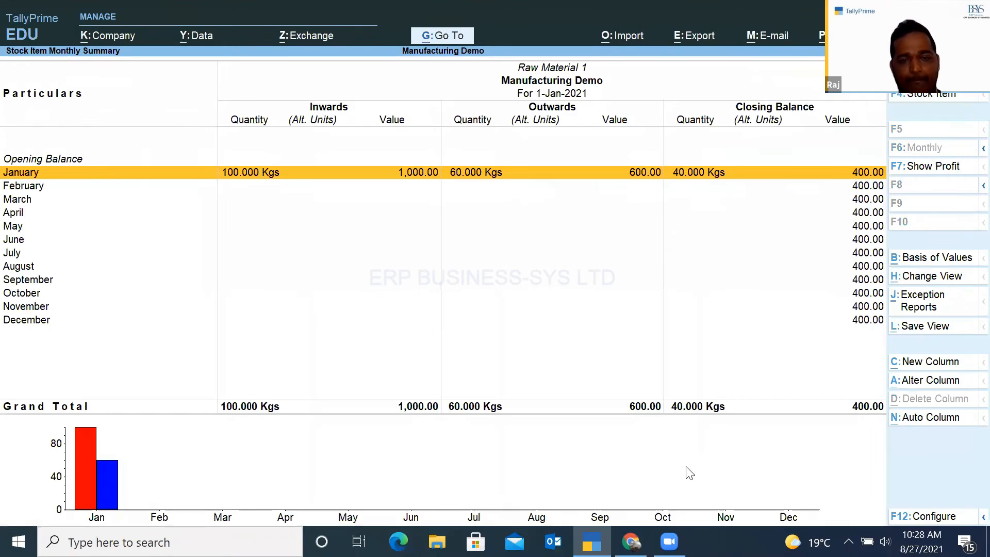
pyautogui.press('Escape')
pyautogui.press('Escape')
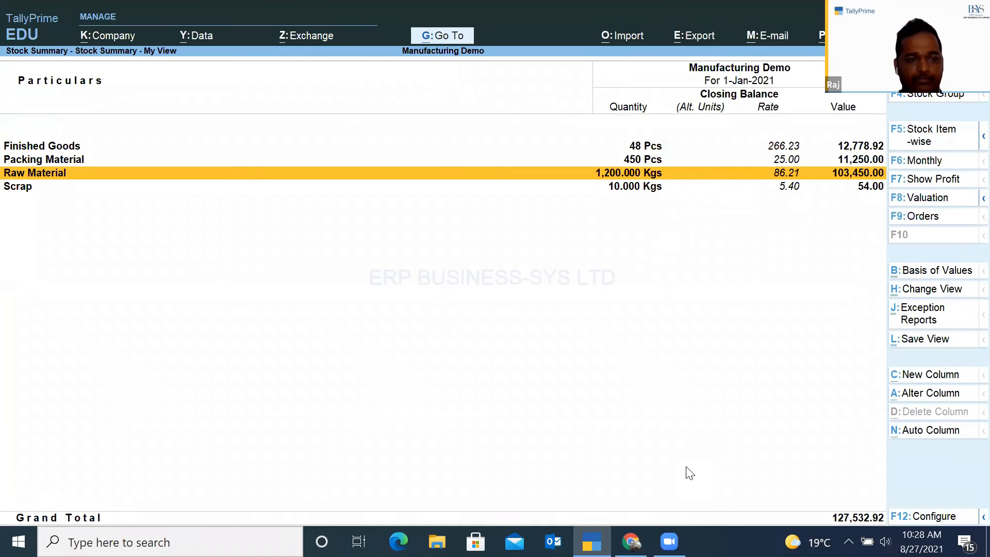
pyautogui.press('Escape')
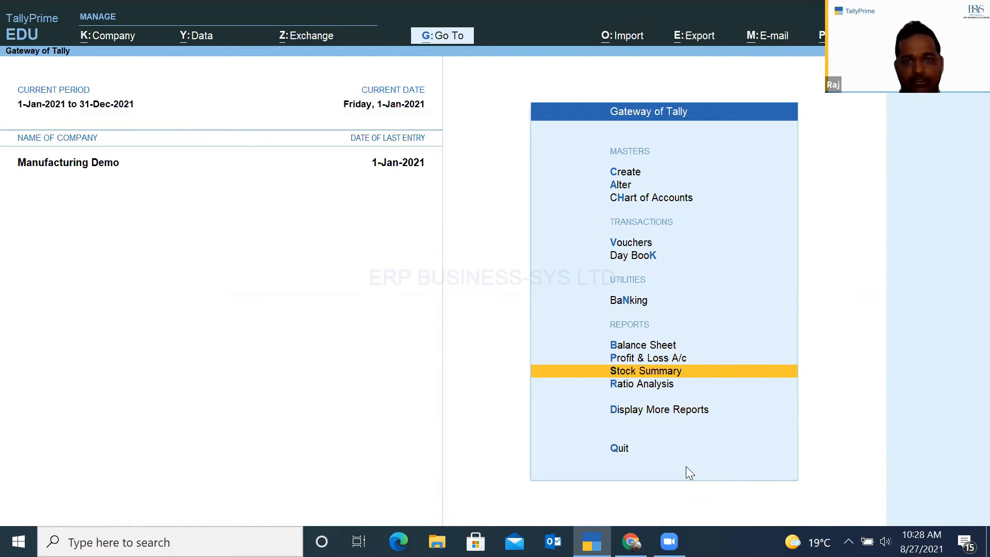
# - Open the Statements of Inventory list from the additional reports
pyautogui.press('Down')
pyautogui.press('Down')
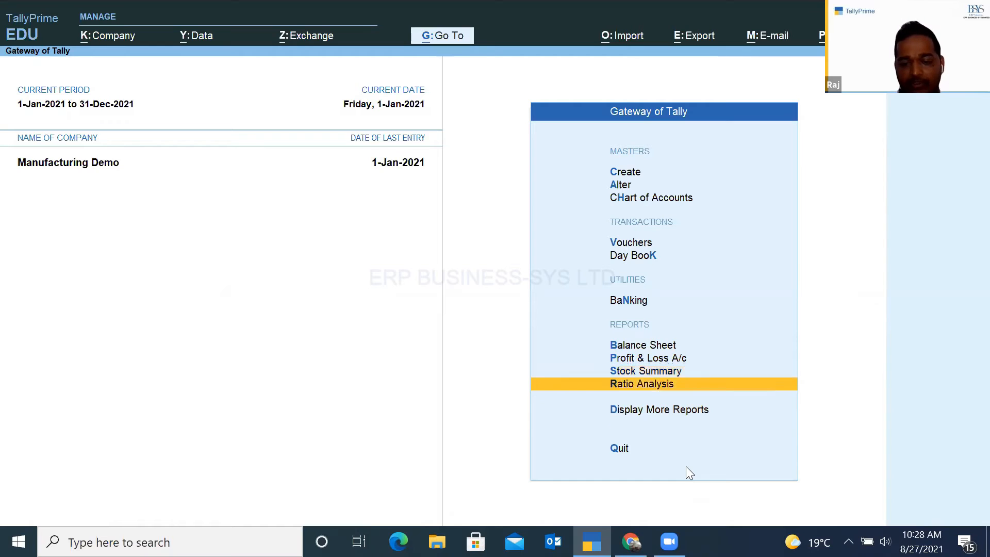
pyautogui.press('Return')
pyautogui.press('Down')
pyautogui.press('Down')
pyautogui.press('Down')
pyautogui.press('Down')
pyautogui.press('Down')
pyautogui.press('Down')
pyautogui.press('Down')
pyautogui.press('Down')
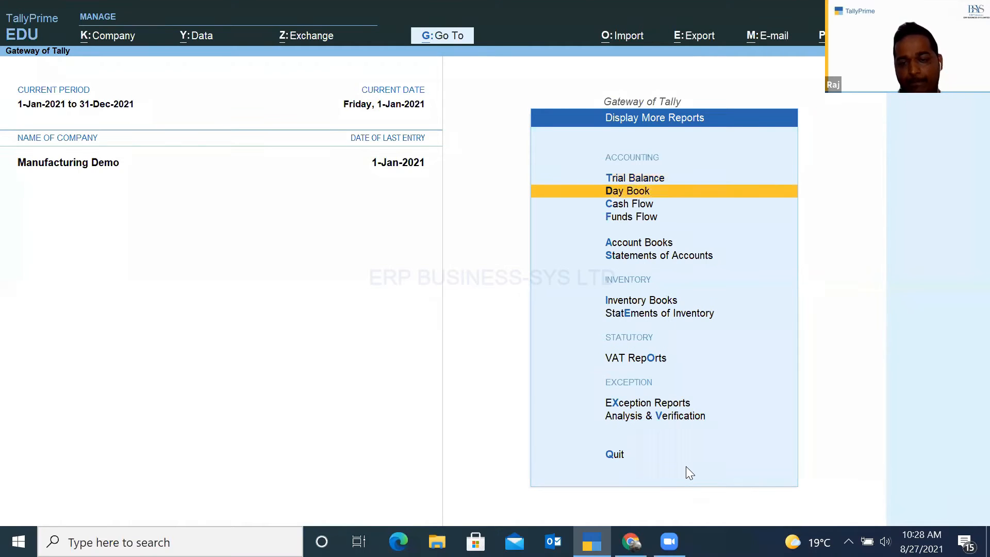
pyautogui.press('Up')
pyautogui.press('Return')
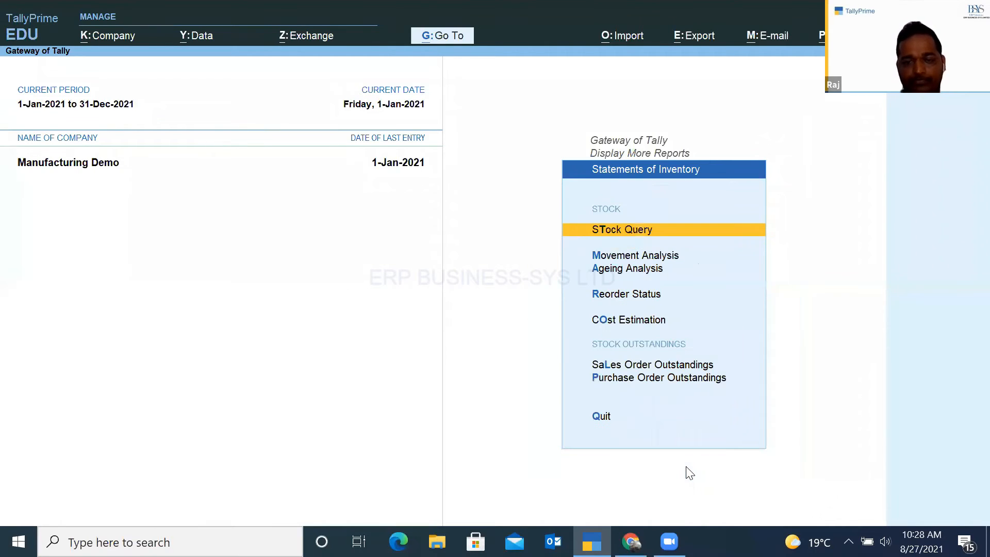
# - Open the Cost Estimation report for the Finished Goods stock group
pyautogui.press('Down')
pyautogui.press('Down')
pyautogui.press('Down')
pyautogui.press('Down')
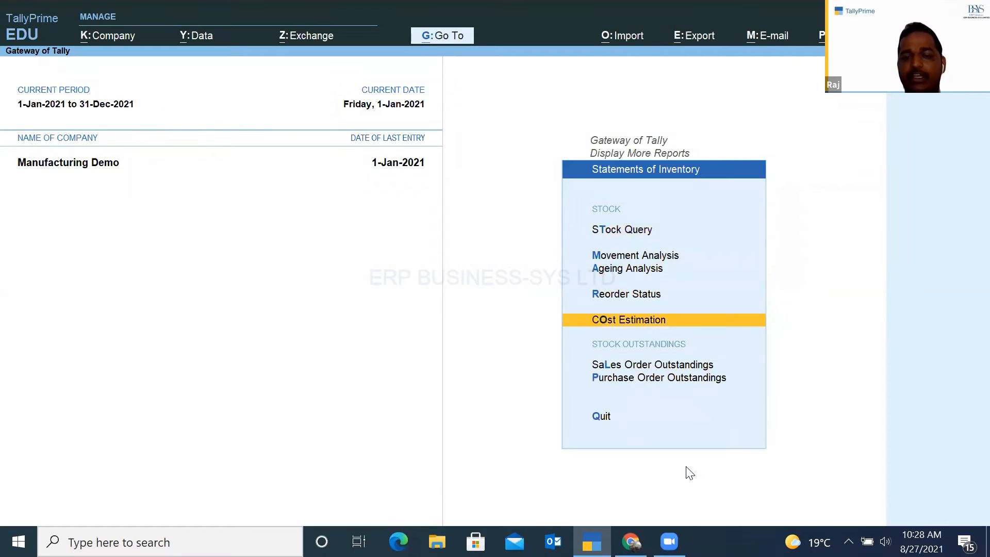
pyautogui.press('Return')
pyautogui.press('Down')
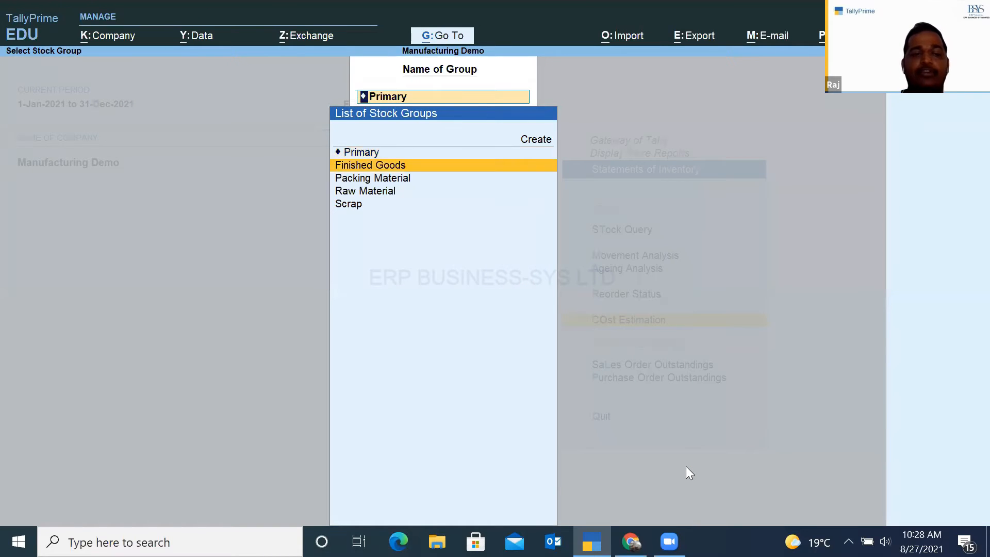
pyautogui.press('Return')
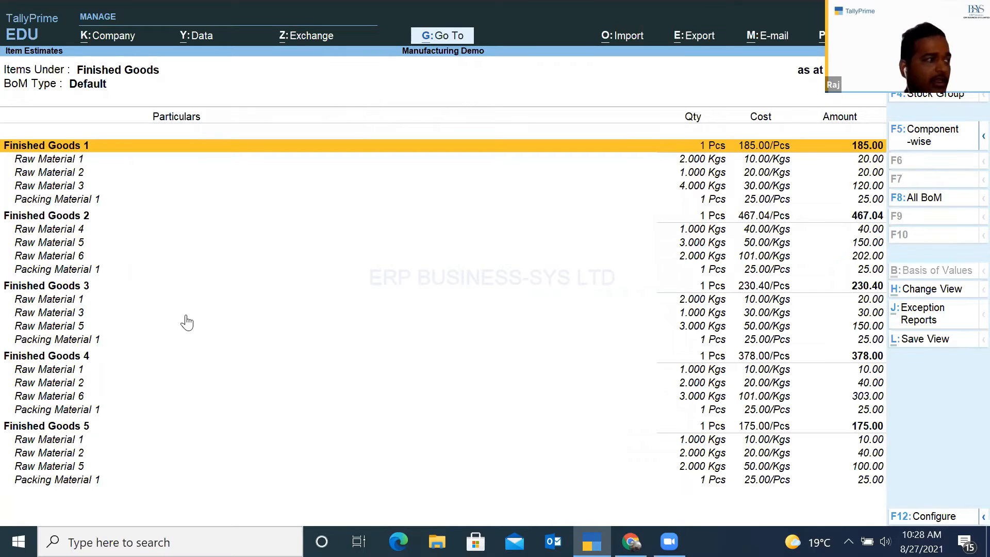
# - Examine the quantity and cost of each raw and packing material component of Finished Goods 1
pyautogui.click(41, 161)
pyautogui.click(39, 178)
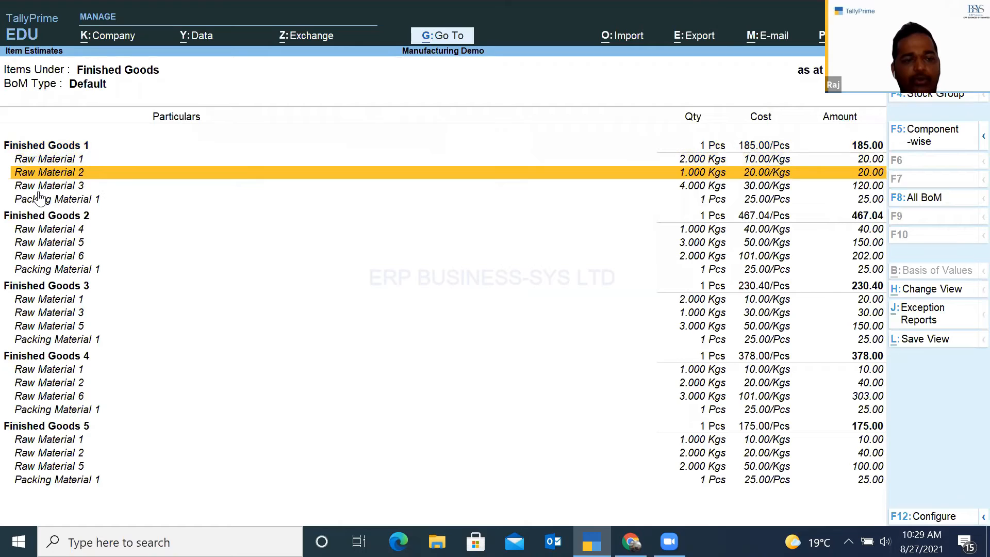
pyautogui.click(39, 191)
pyautogui.click(80, 202)
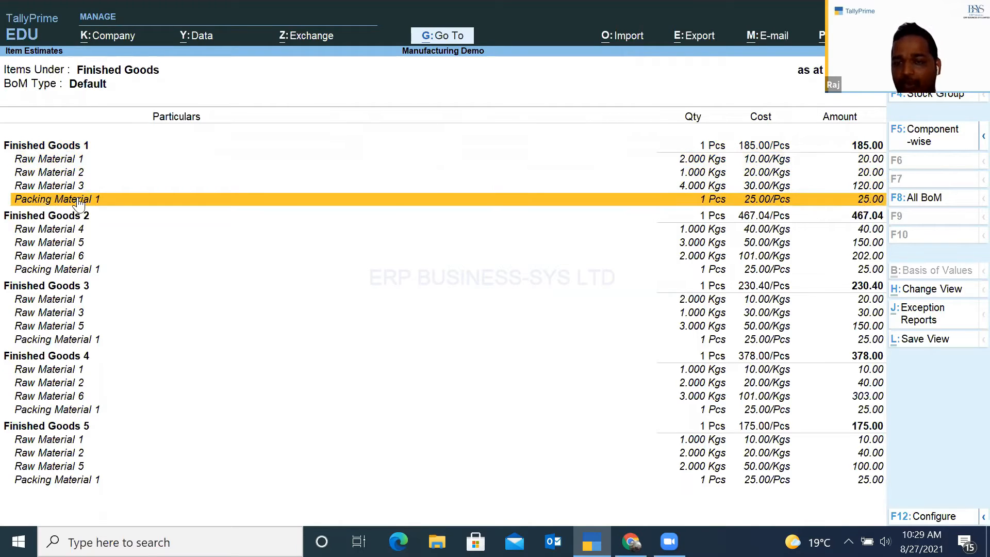
pyautogui.click(754, 163)
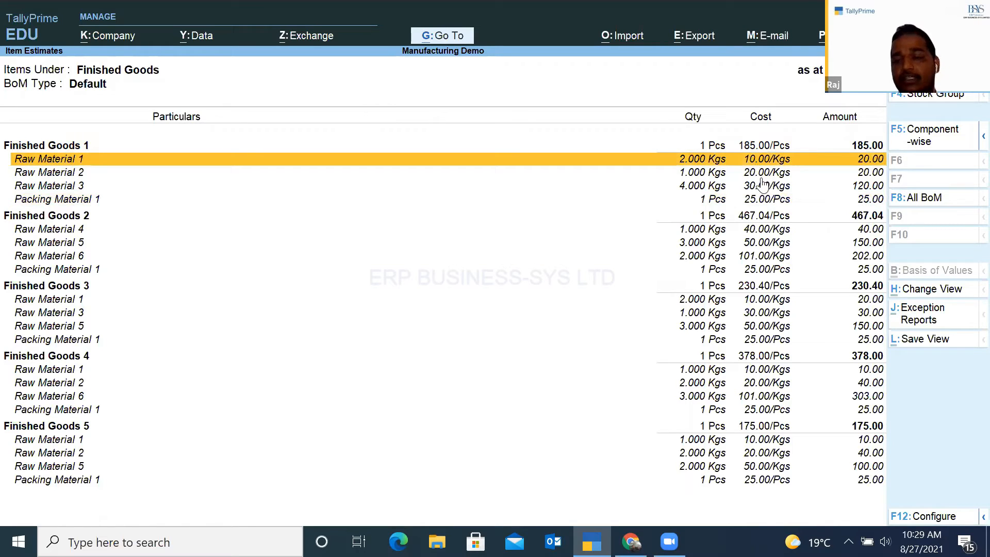
pyautogui.press('Down')
pyautogui.press('Down')
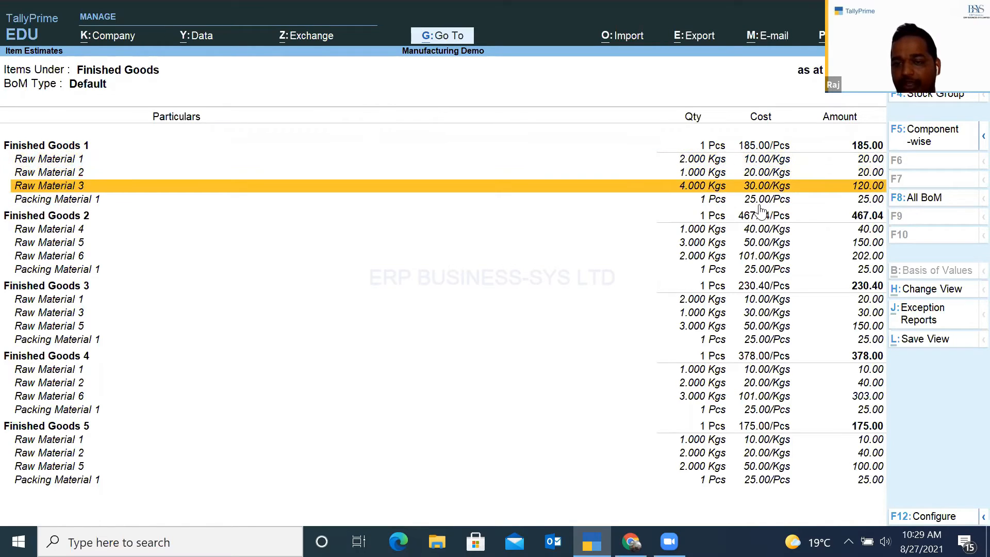
pyautogui.press('Down')
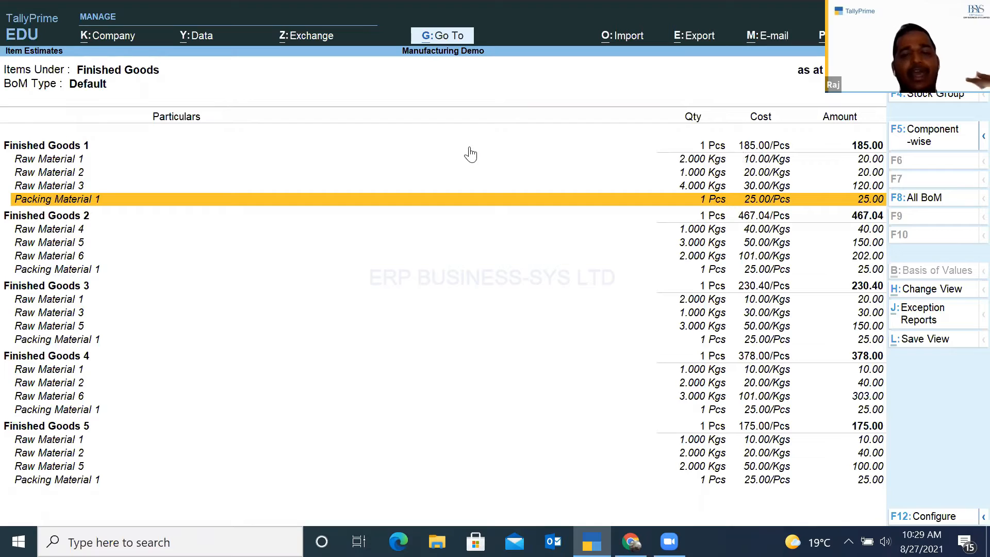
pyautogui.press('Up')
pyautogui.press('Up')
pyautogui.press('Up')
pyautogui.press('Up')
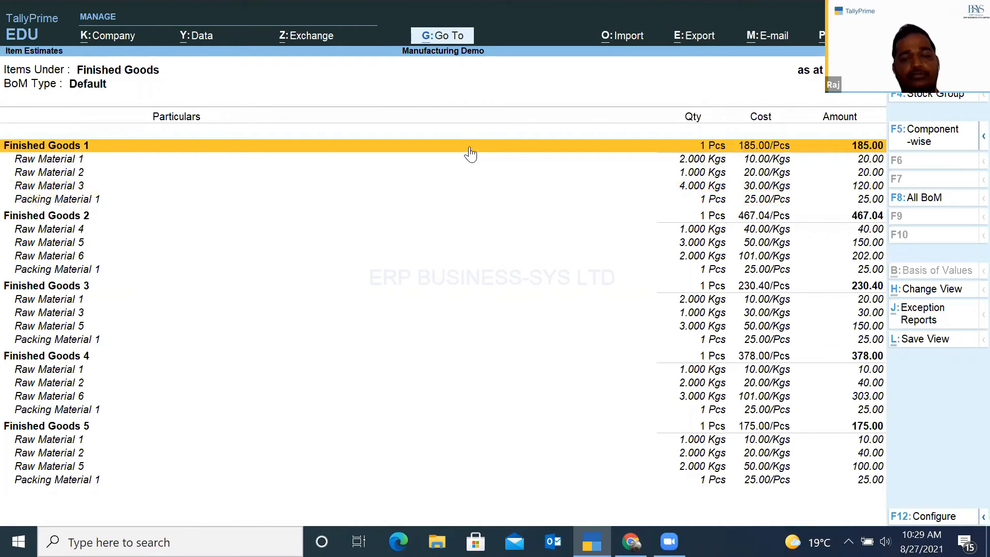
# - Review the component estimates from Finished Goods 1 down through Finished Goods 5
pyautogui.press('Down')
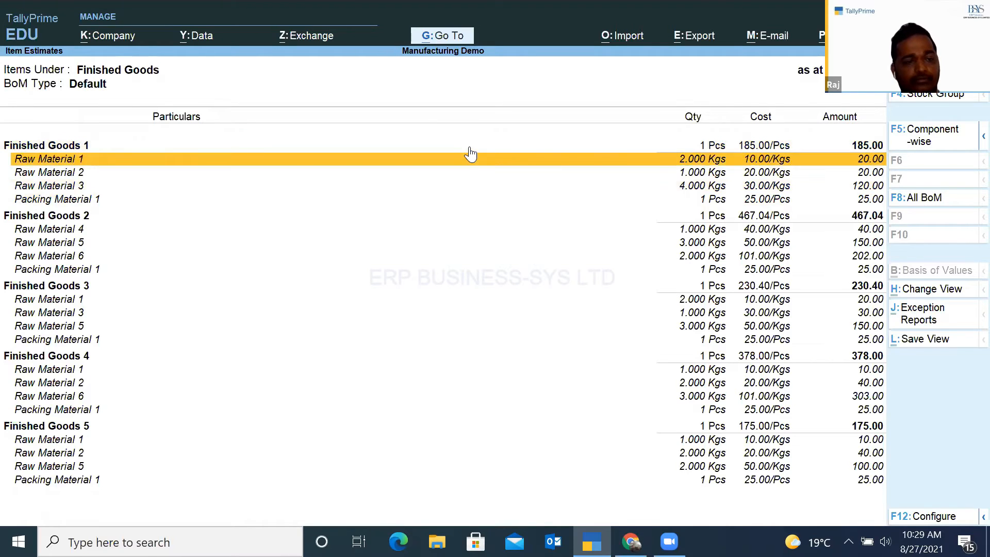
pyautogui.press('Down')
pyautogui.press('Down')
pyautogui.press('Down')
pyautogui.press('Down')
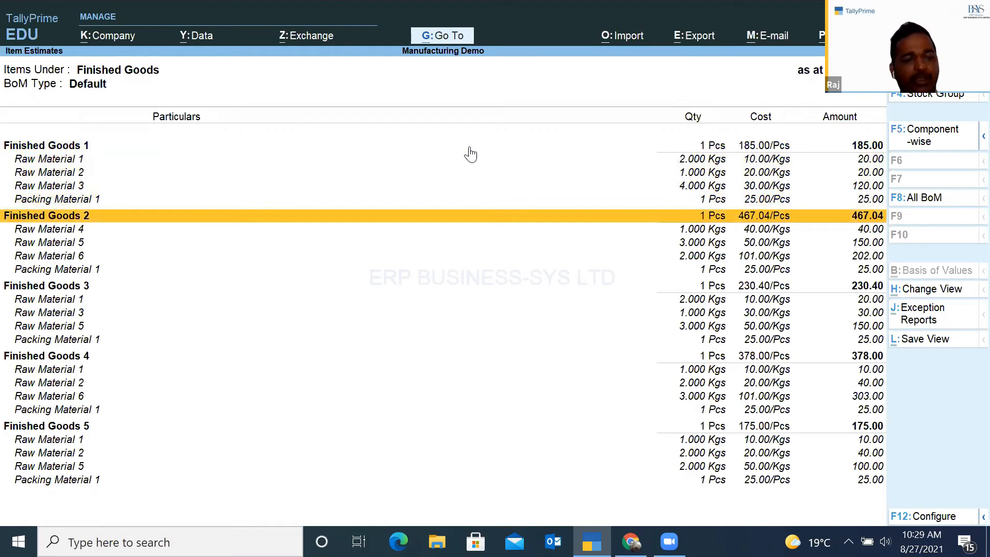
pyautogui.press('Down')
pyautogui.press('Down')
pyautogui.press('Down')
pyautogui.press('Down')
pyautogui.press('Down')
pyautogui.press('Down')
pyautogui.press('Down')
pyautogui.press('Down')
pyautogui.press('Down')
pyautogui.press('Down')
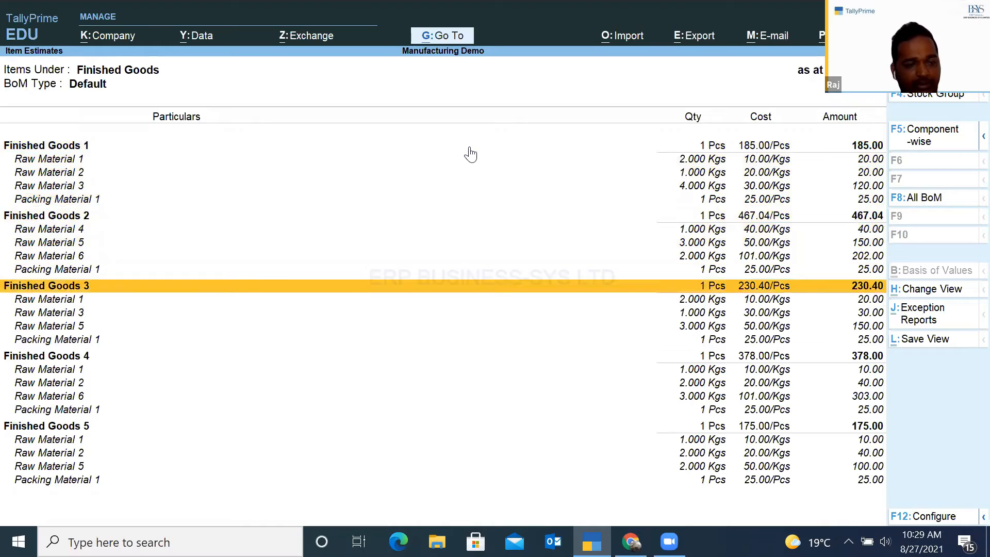
pyautogui.press('Down')
pyautogui.press('Down')
pyautogui.press('Down')
pyautogui.press('Down')
pyautogui.press('Down')
pyautogui.press('Down')
pyautogui.press('Down')
pyautogui.press('Down')
pyautogui.press('Down')
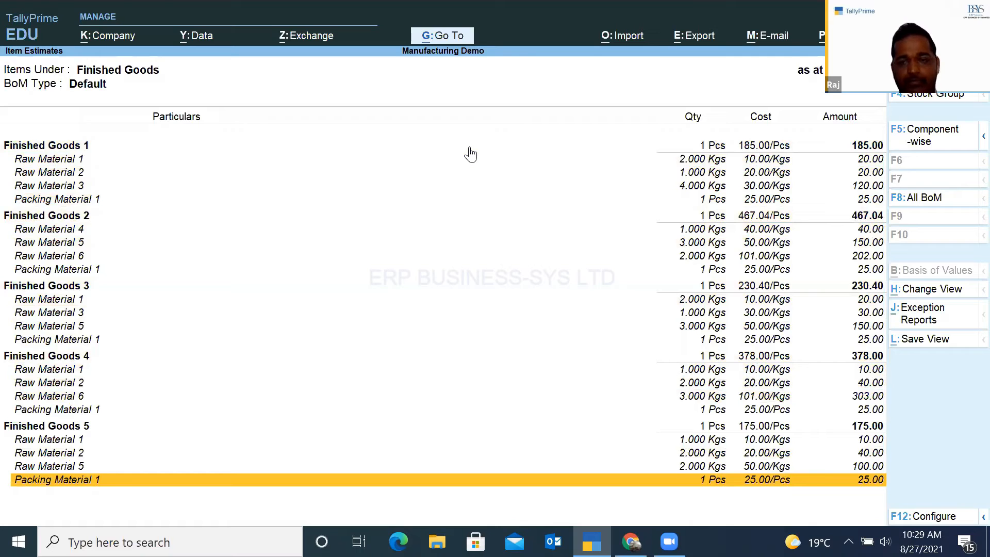
# - Close the Cost Estimation report and its group selection, returning to the Gateway of Tally
pyautogui.press('Escape')
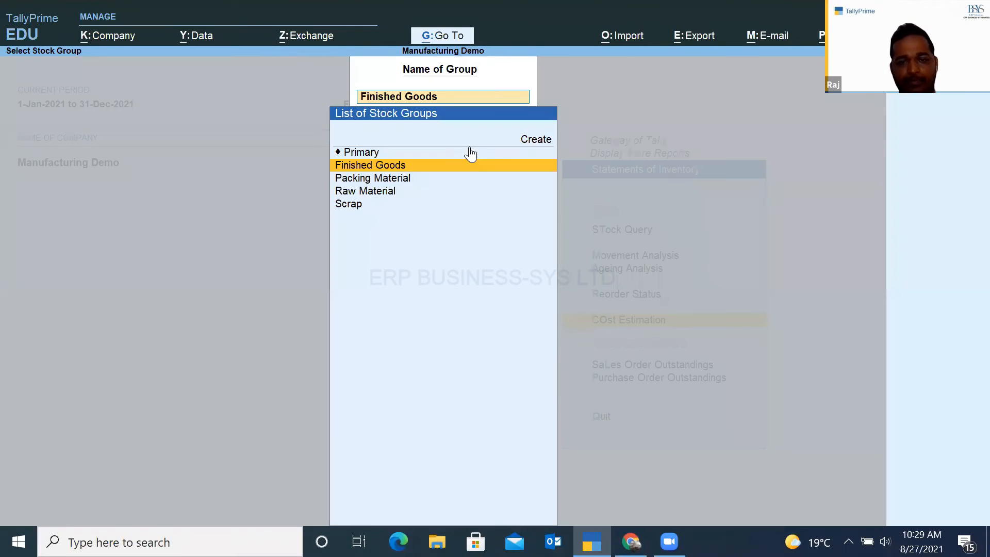
pyautogui.press('BackSpace')
pyautogui.press('Escape')
pyautogui.press('Escape')
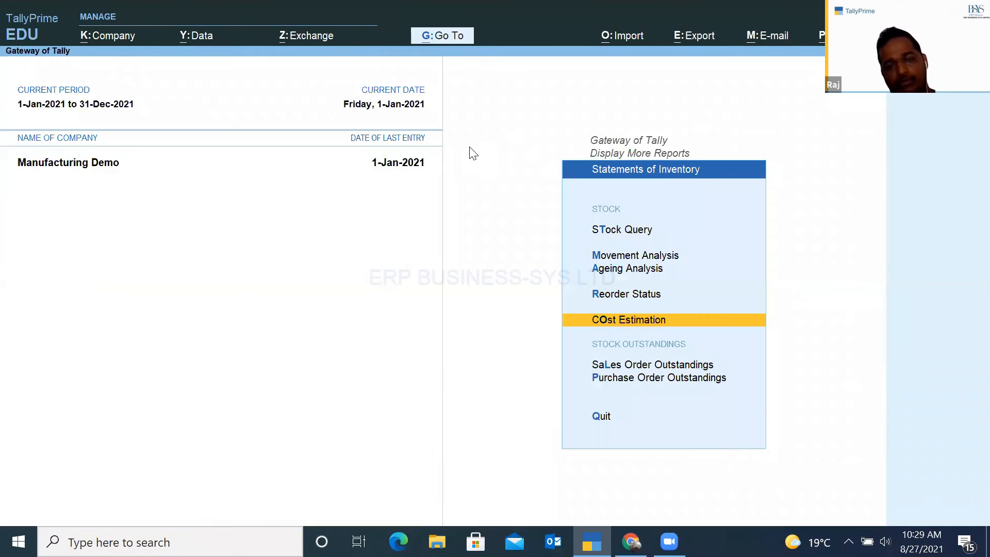
pyautogui.press('Escape')
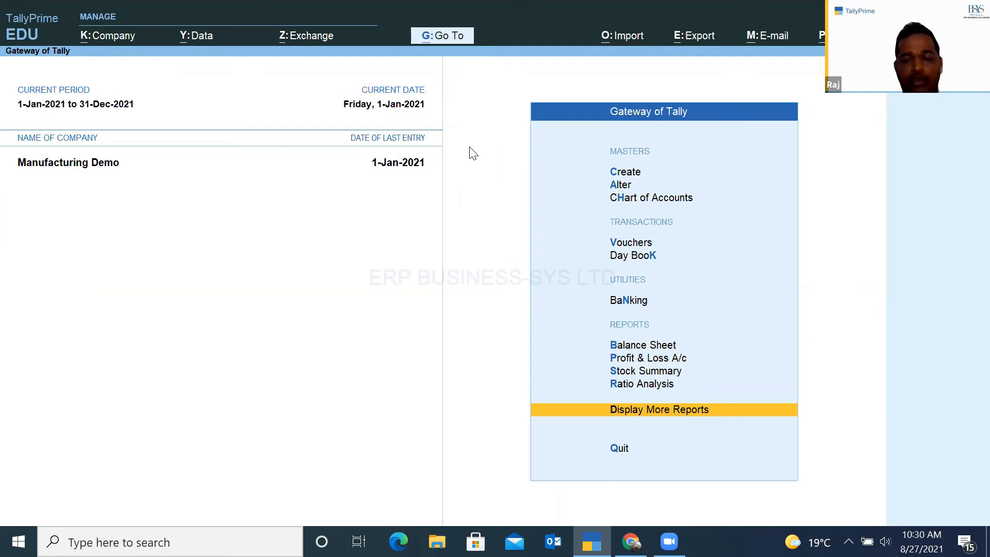
# - Open the voucher creation screen from the Gateway of Tally
pyautogui.press('Up')
pyautogui.press('Up')
pyautogui.press('Up')
pyautogui.press('Up')
pyautogui.press('Up')
pyautogui.press('Up')
pyautogui.press('Up')
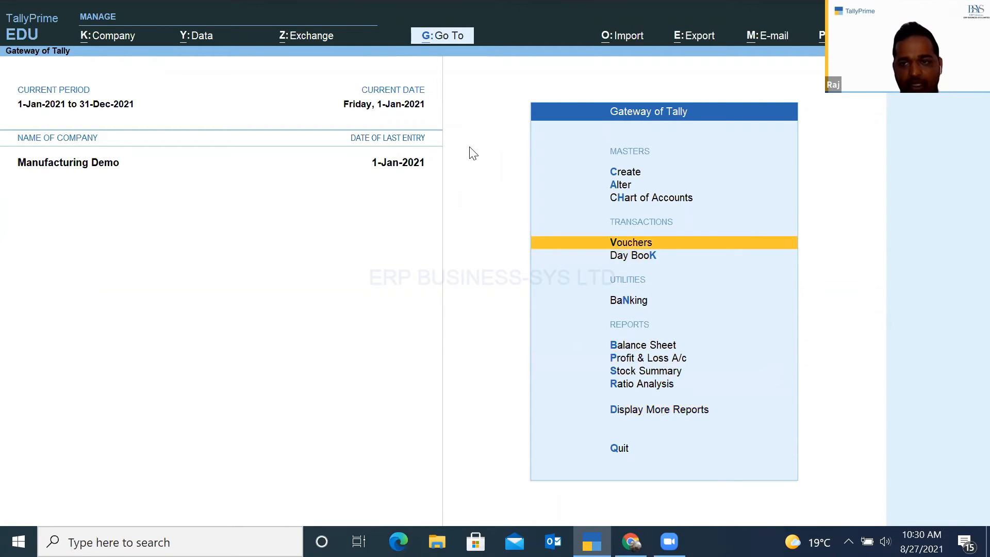
pyautogui.press('Return')
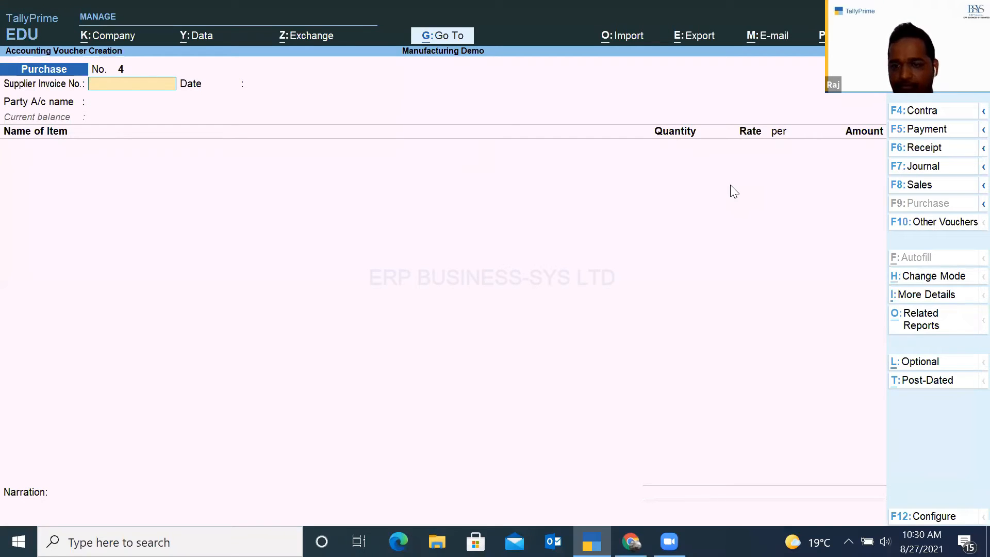
# - Change the new voucher's type to Production - FG
pyautogui.click(937, 223)
pyautogui.press('Down')
pyautogui.press('Down')
pyautogui.press('Down')
pyautogui.press('Down')
pyautogui.press('Down')
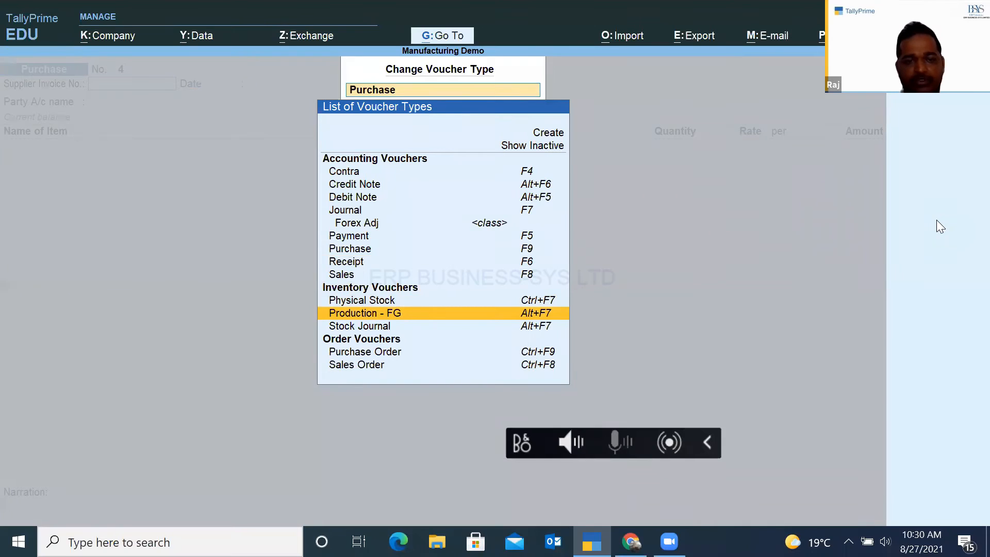
pyautogui.press('Return')
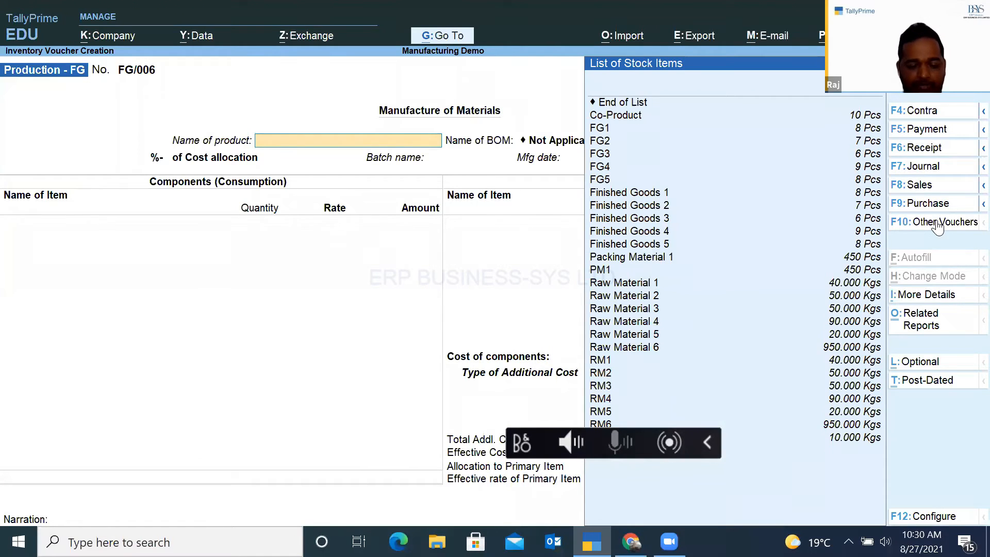
# - Choose Finished Goods 1 with the STD bill of materials as the product and enter a quantity of 20 Pcs
pyautogui.write('Fin')
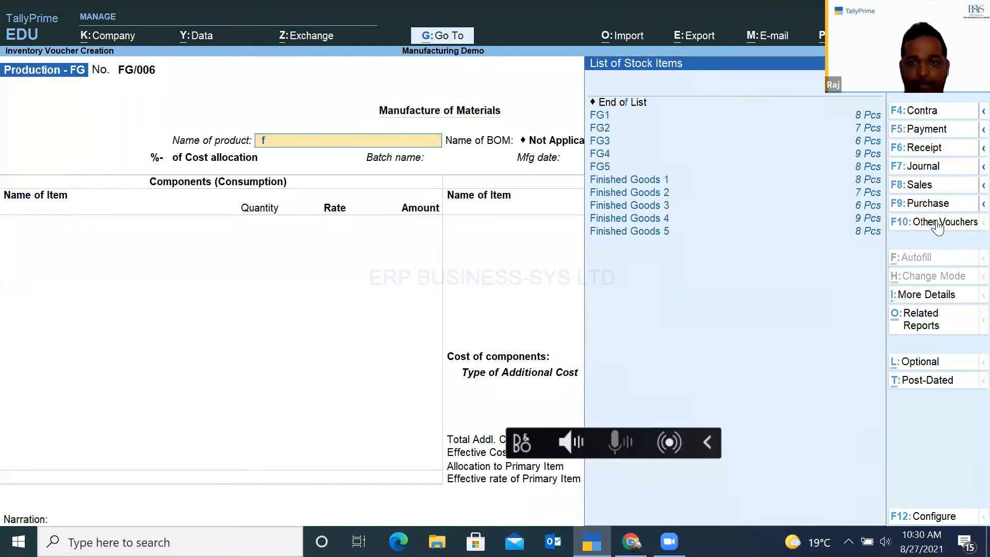
pyautogui.press('Return')
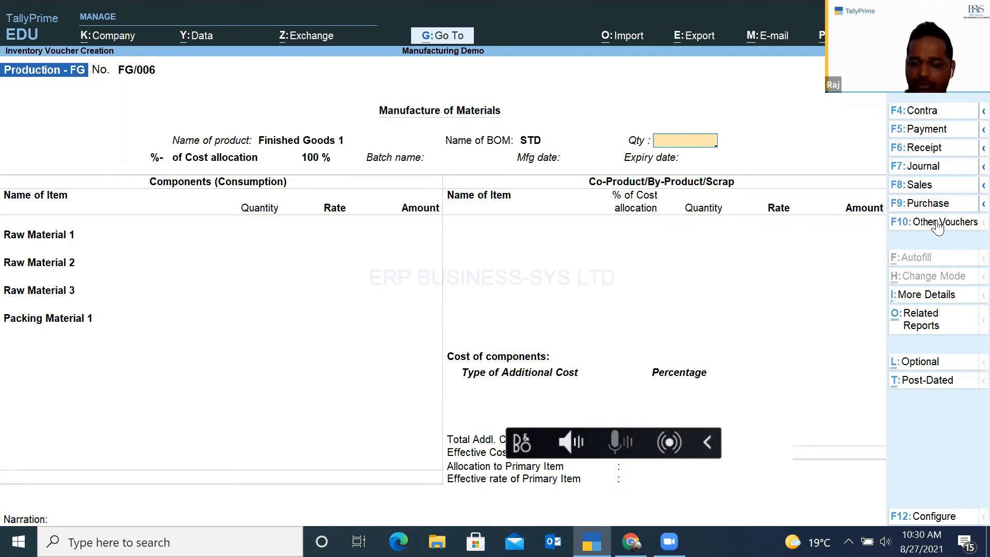
pyautogui.write('20')
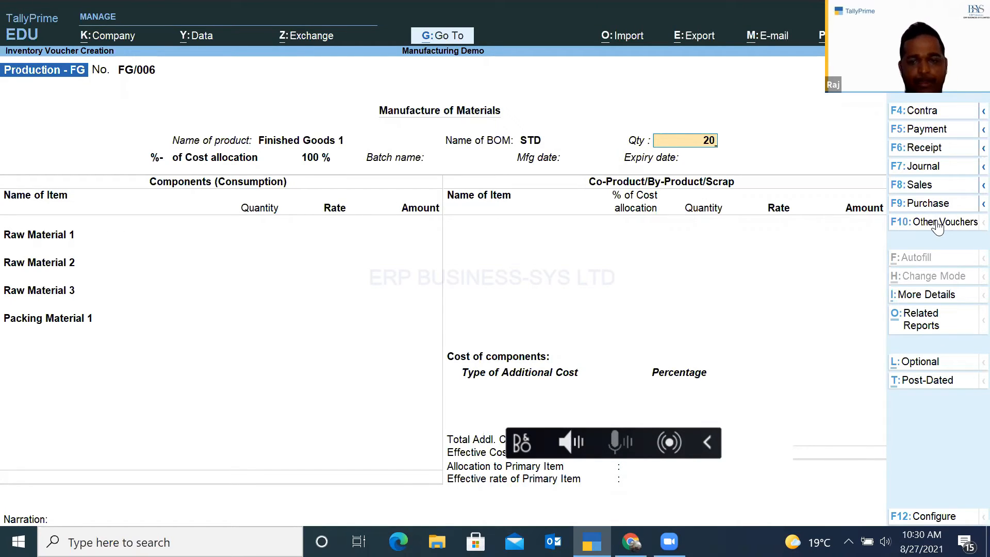
pyautogui.press('Return')
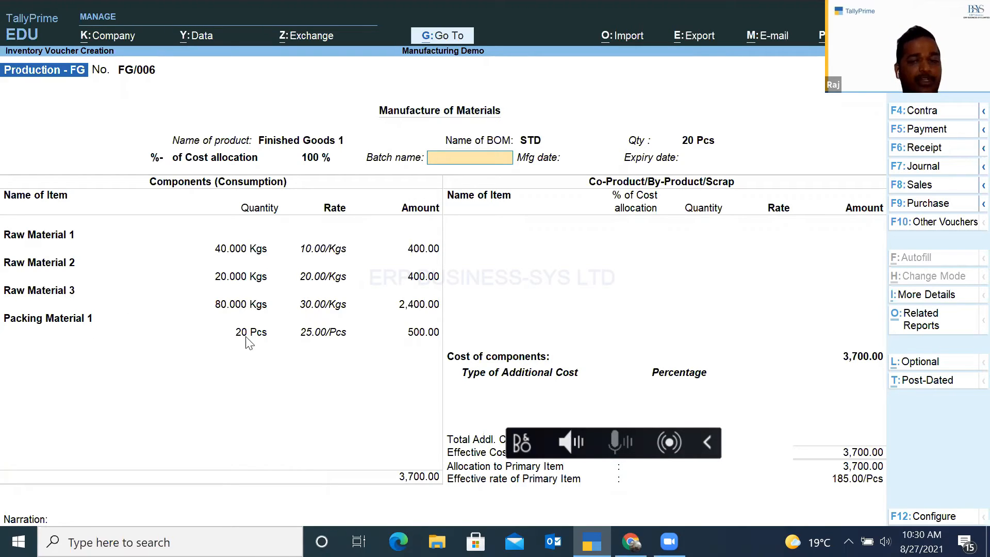
# - Change the production quantity of Finished Goods 1 to 5 Pcs, keeping the STD bill of materials
pyautogui.press('BackSpace')
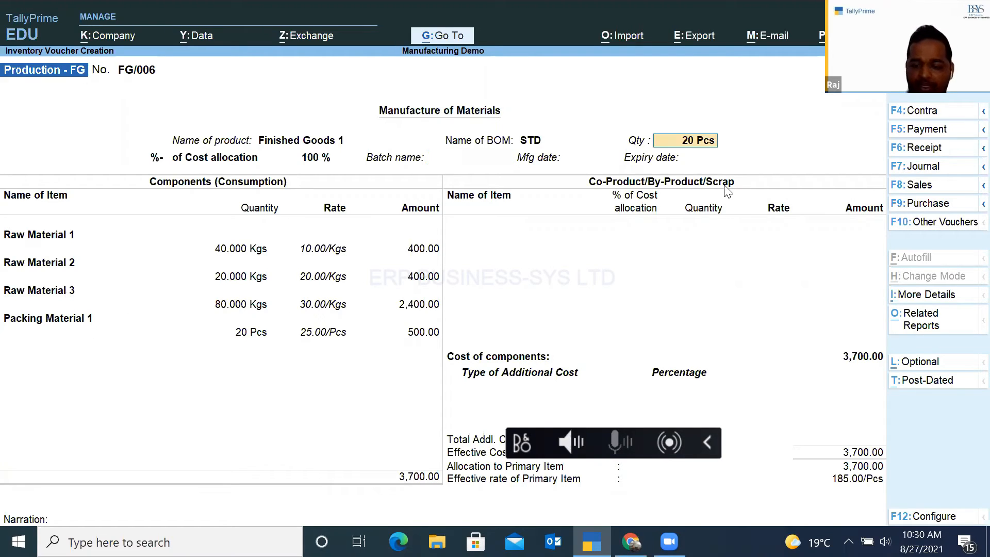
pyautogui.write('5')
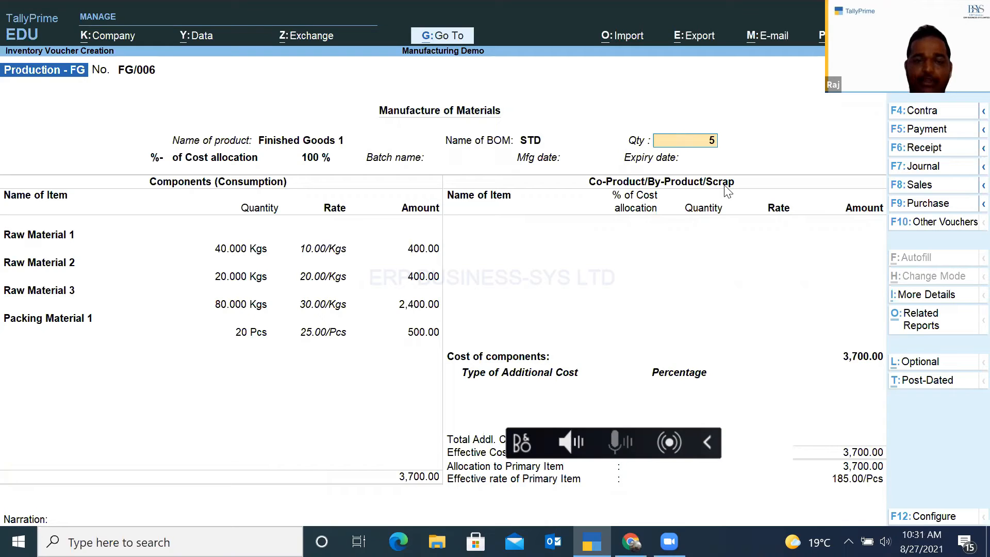
pyautogui.press('Return')
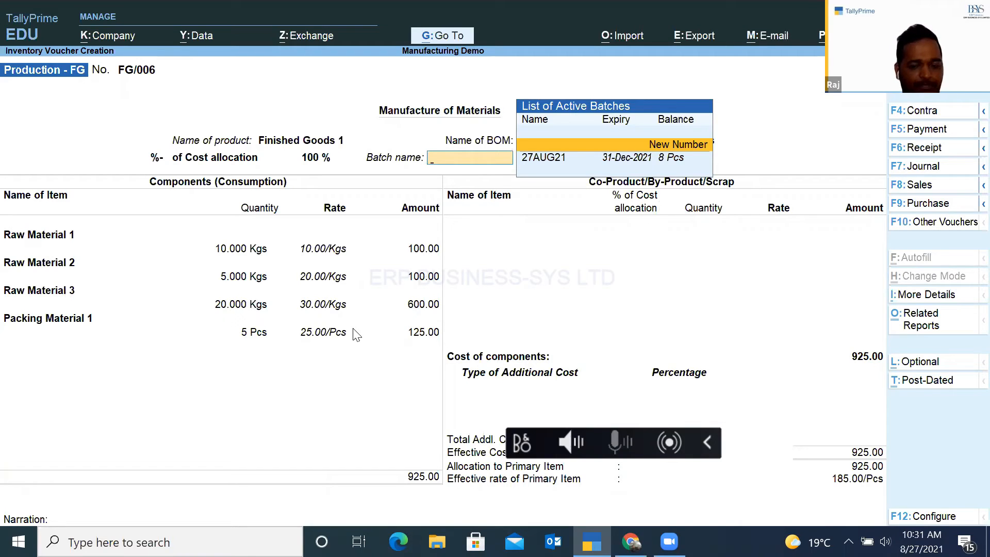
pyautogui.press('Return')
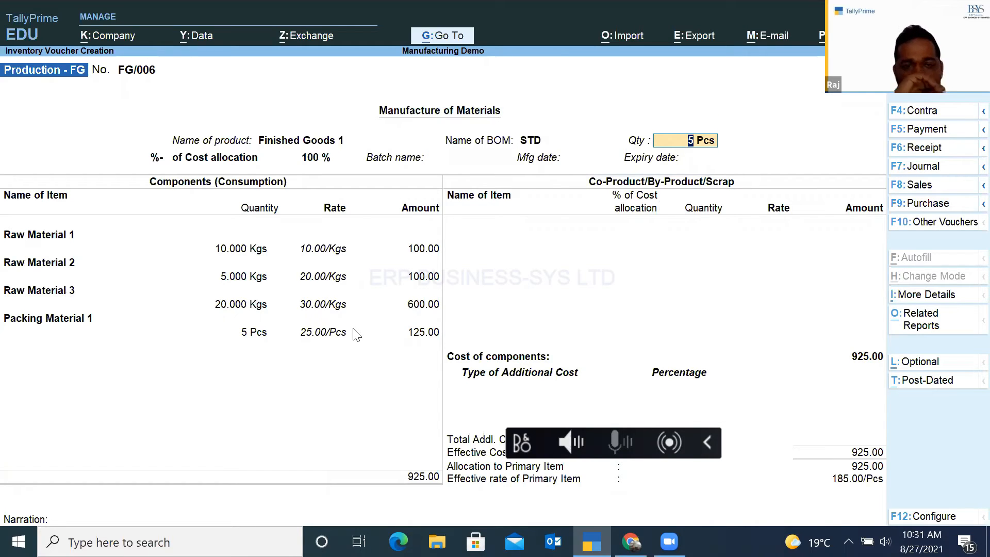
pyautogui.press('BackSpace')
pyautogui.press('BackSpace')
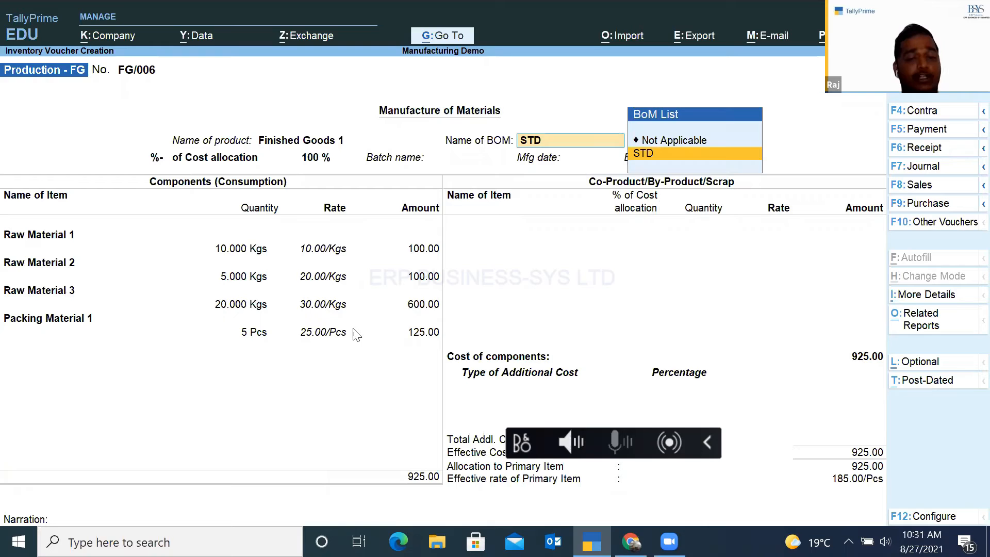
pyautogui.press('Return')
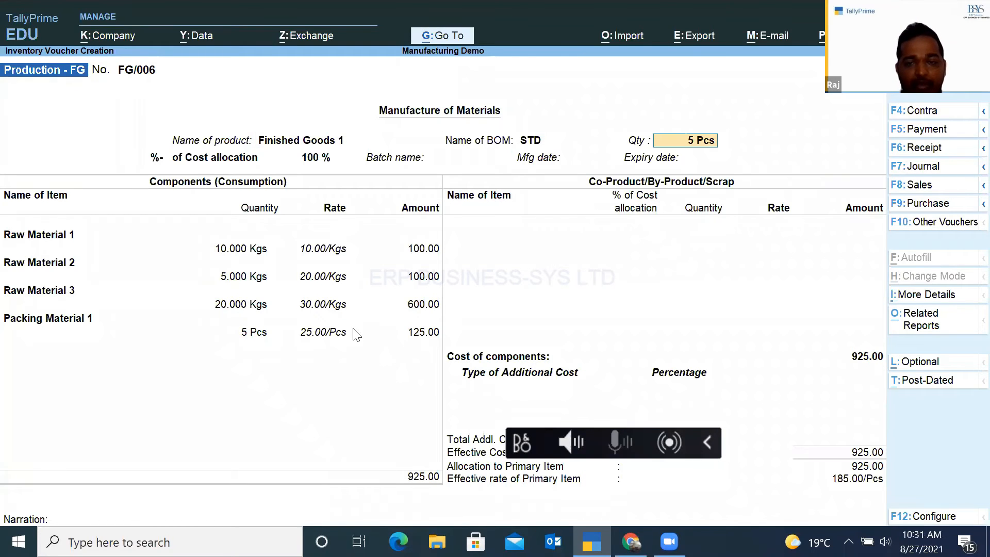
pyautogui.press('BackSpace')
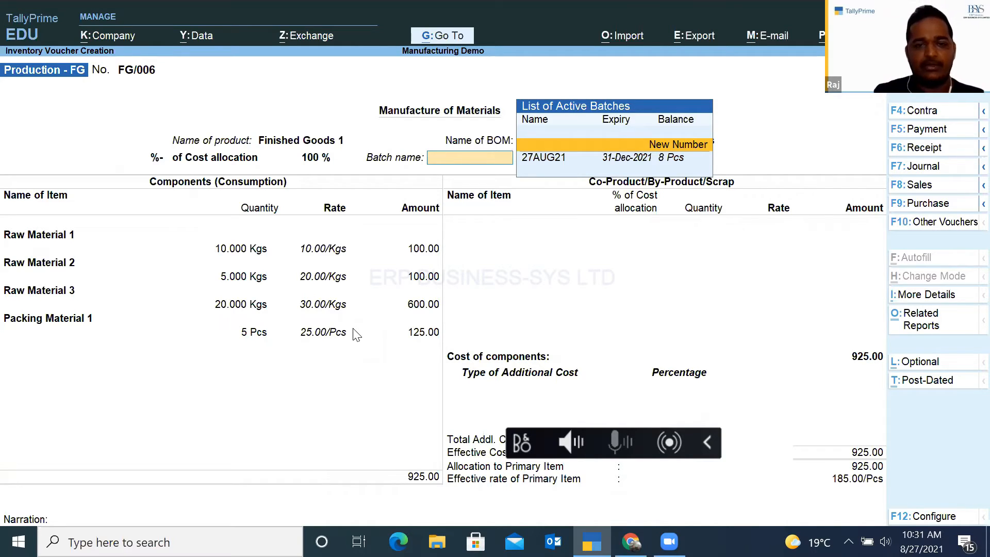
# - Assign the new batch number 27aug21 with manufacturing date Jan-2021 and expiry date 31.12.22
pyautogui.press('Return')
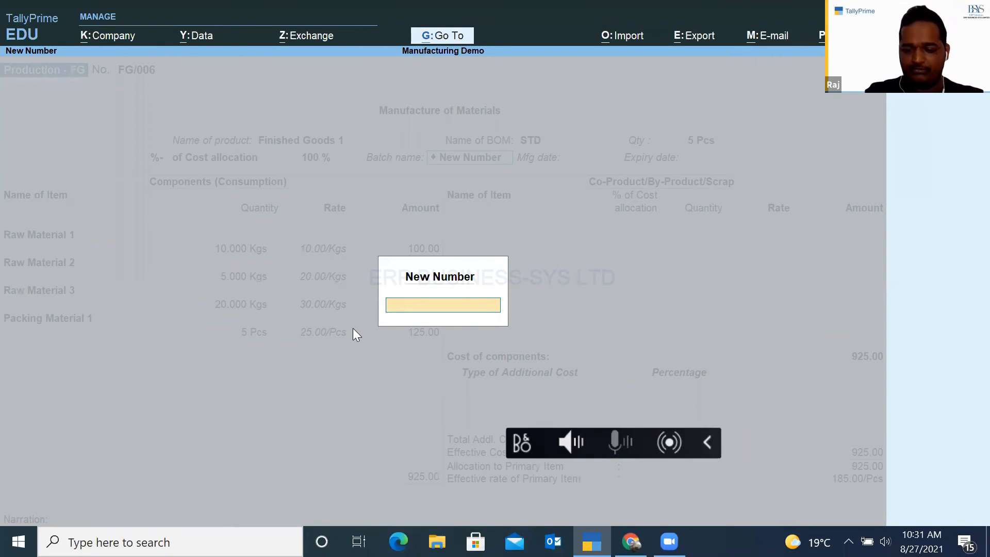
pyautogui.write('27')
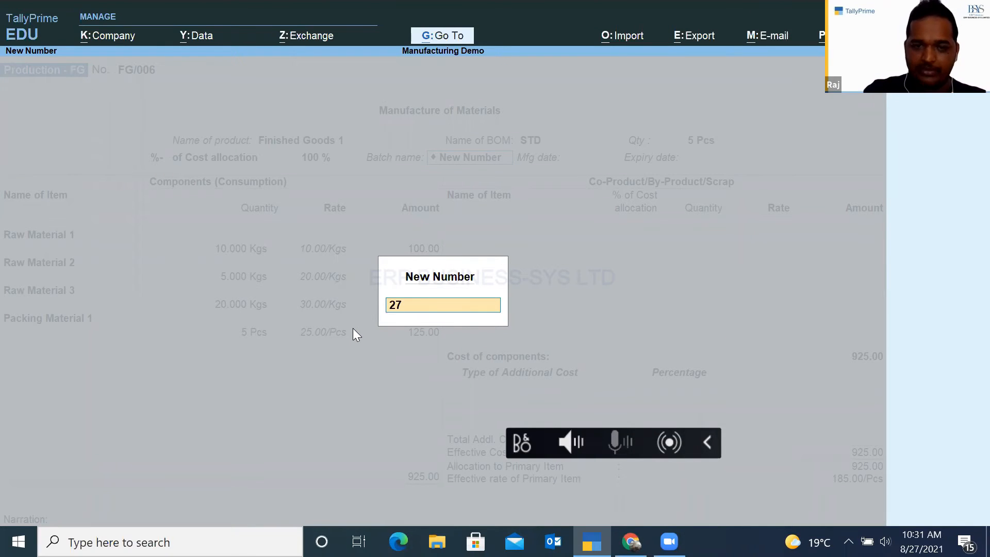
pyautogui.write('aug21')
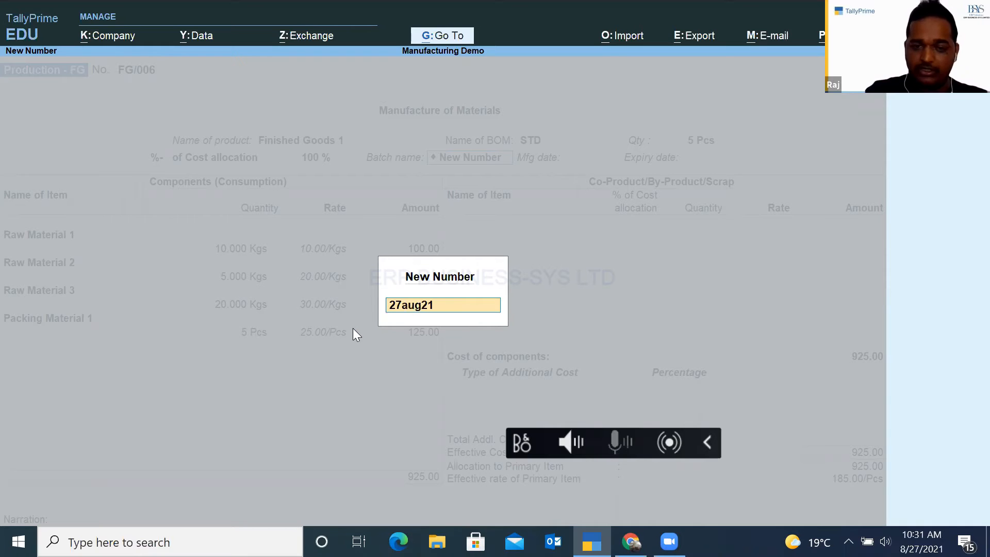
pyautogui.press('Return')
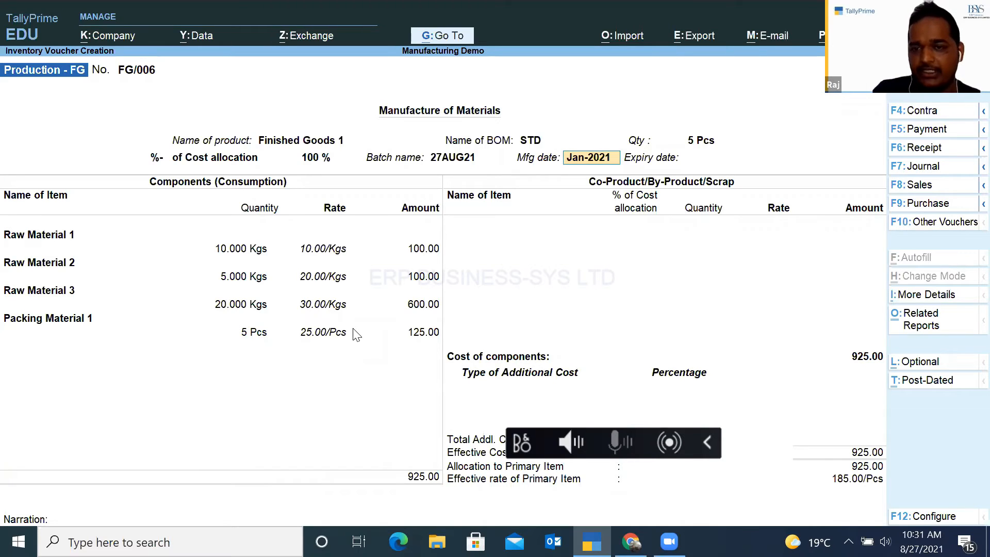
pyautogui.press('Return')
pyautogui.write('31.12.22')
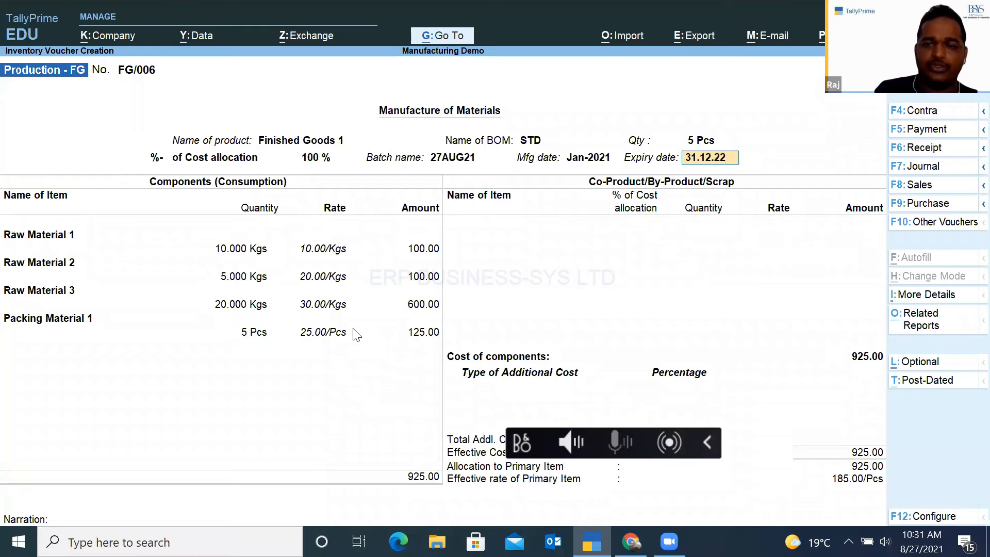
pyautogui.press('Return')
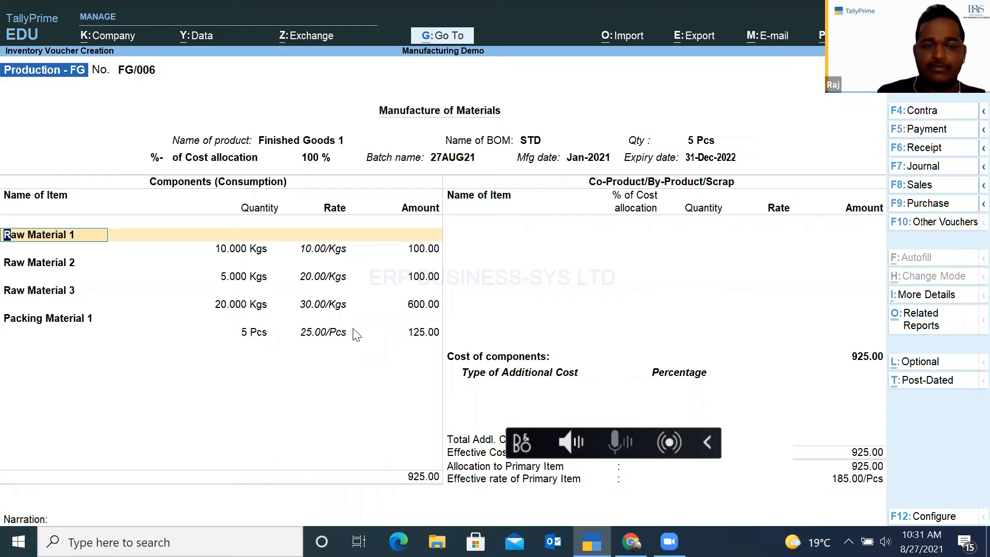
# - Accept all component quantities and rates from Raw Material 1 through Packing Material 1, and leave the co-product list empty
pyautogui.press('Return')
pyautogui.press('Return')
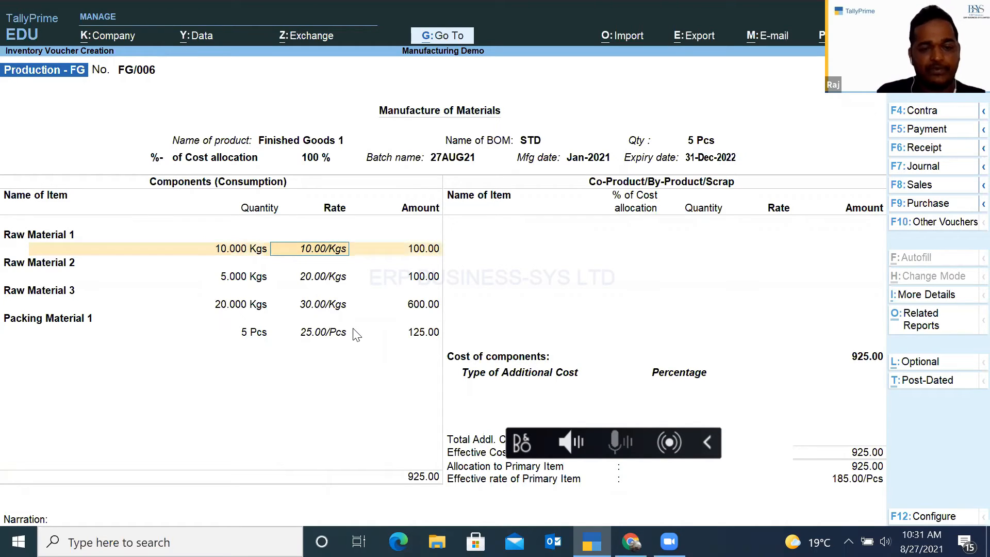
pyautogui.press('Return')
pyautogui.press('Return')
pyautogui.press('Return')
pyautogui.press('Return')
pyautogui.press('Return')
pyautogui.press('Return')
pyautogui.press('Return')
pyautogui.press('Return')
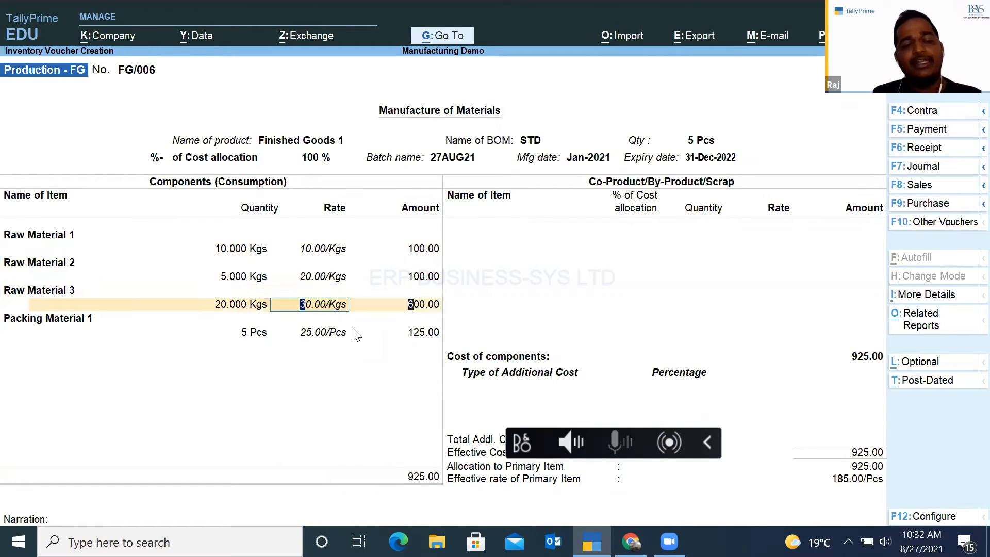
pyautogui.press('Return')
pyautogui.press('Return')
pyautogui.press('Return')
pyautogui.press('Return')
pyautogui.press('Return')
pyautogui.press('Return')
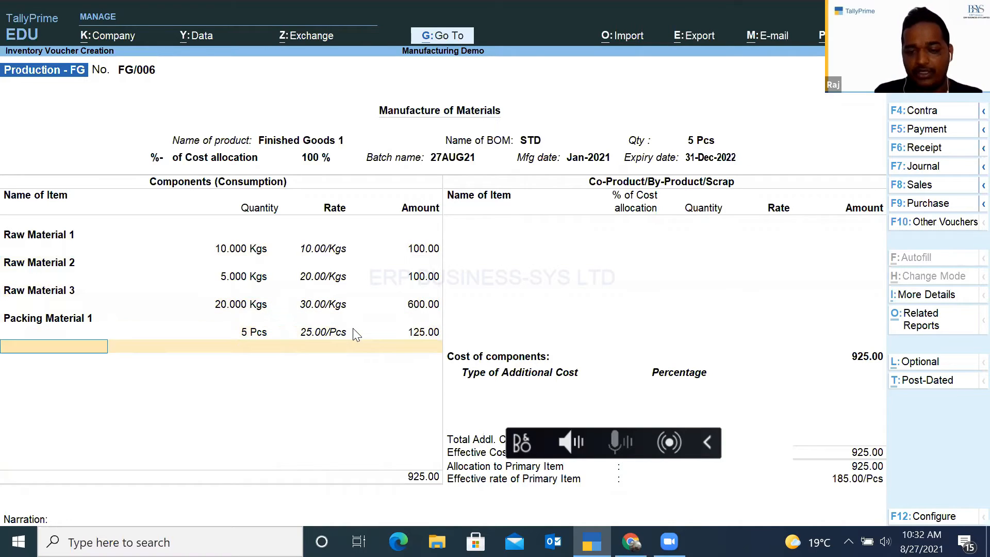
pyautogui.press('Return')
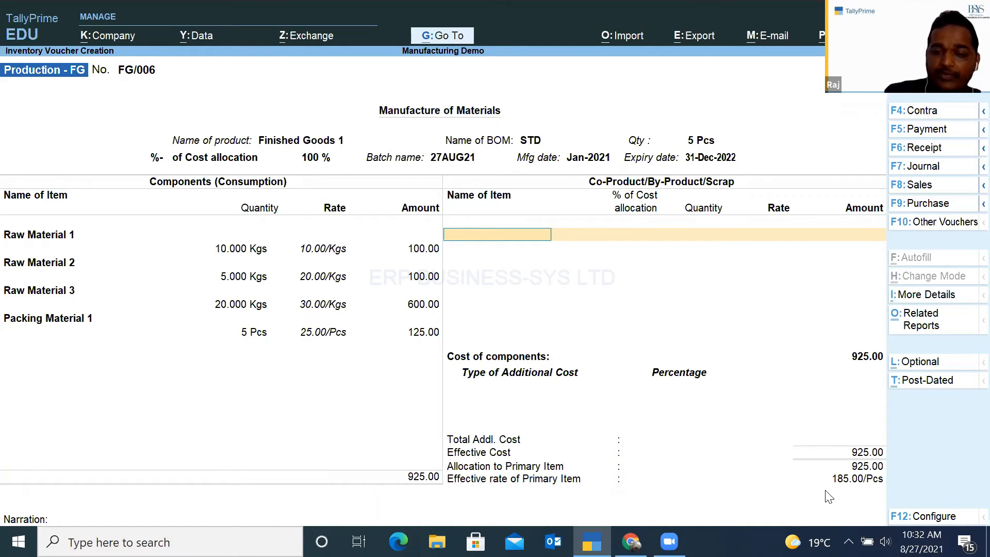
pyautogui.press('Return')
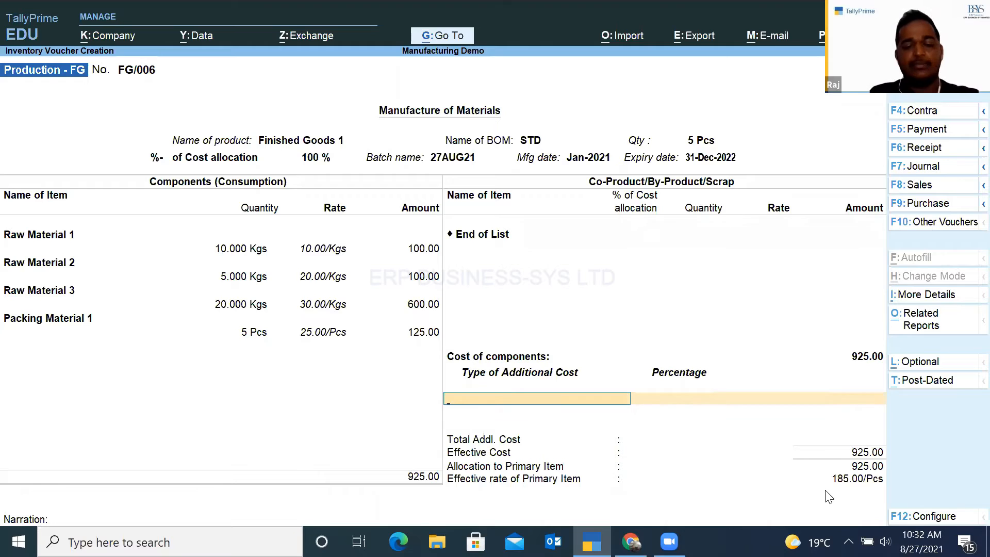
# - Add Production OH as an additional cost at 20 % and save the production voucher without a narration
pyautogui.write('Pr')
pyautogui.press('Return')
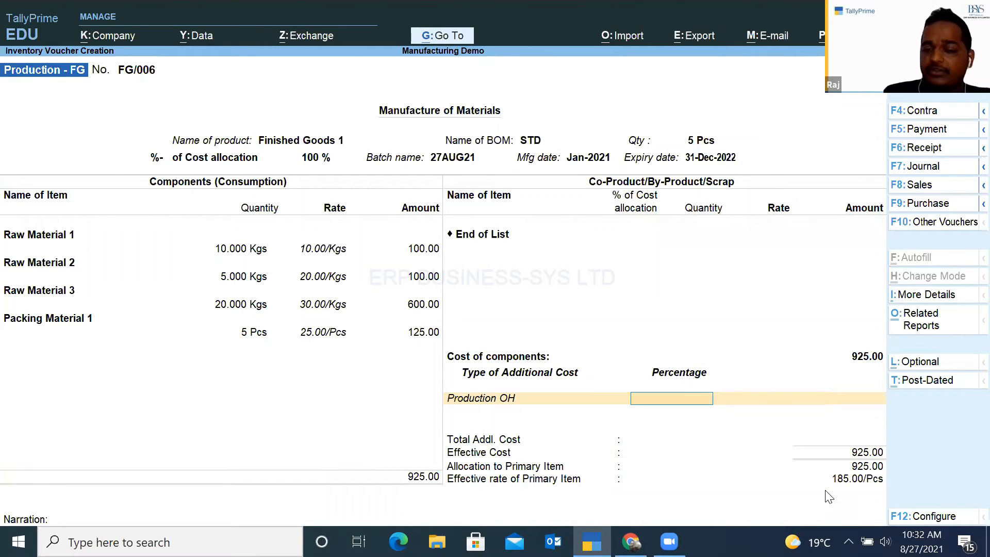
pyautogui.write('20')
pyautogui.press('Return')
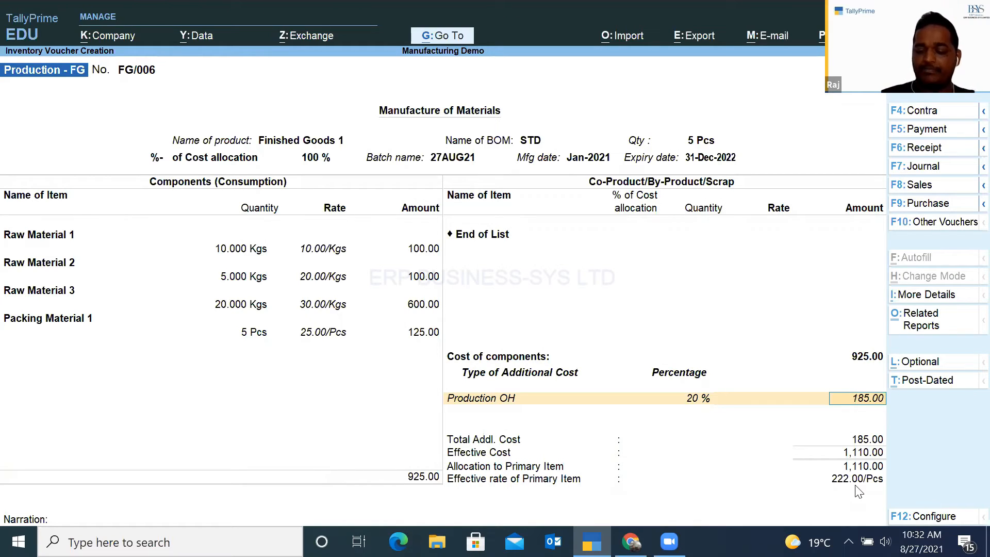
pyautogui.press('Return')
pyautogui.press('Return')
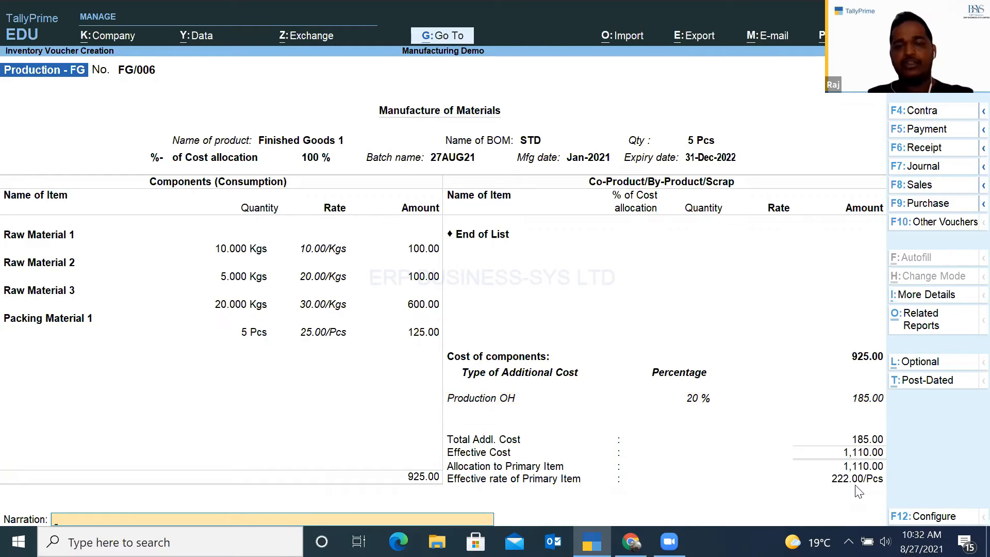
pyautogui.press('Return')
pyautogui.press('Return')
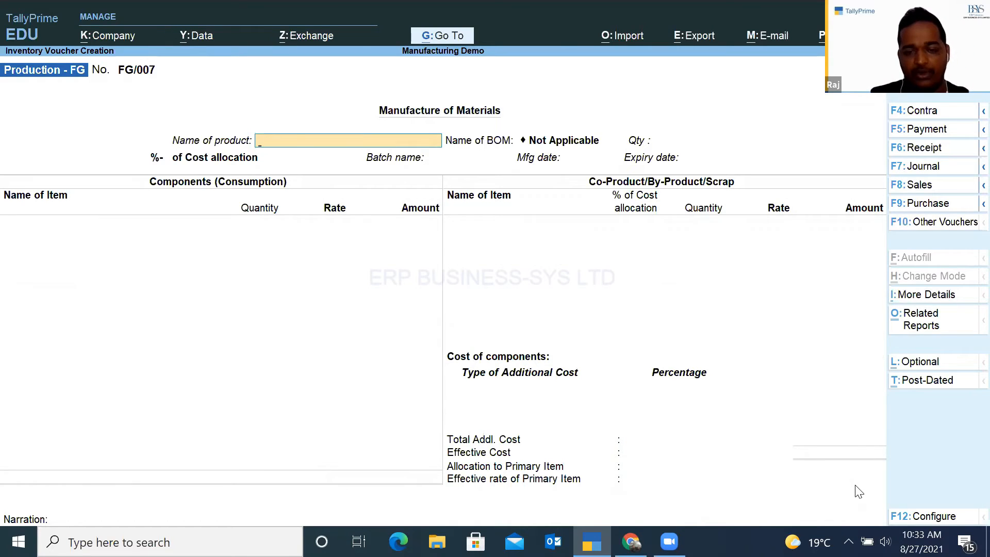
# - Quit voucher creation and return to the Gateway of Tally
pyautogui.press('Escape')
pyautogui.press('Return')
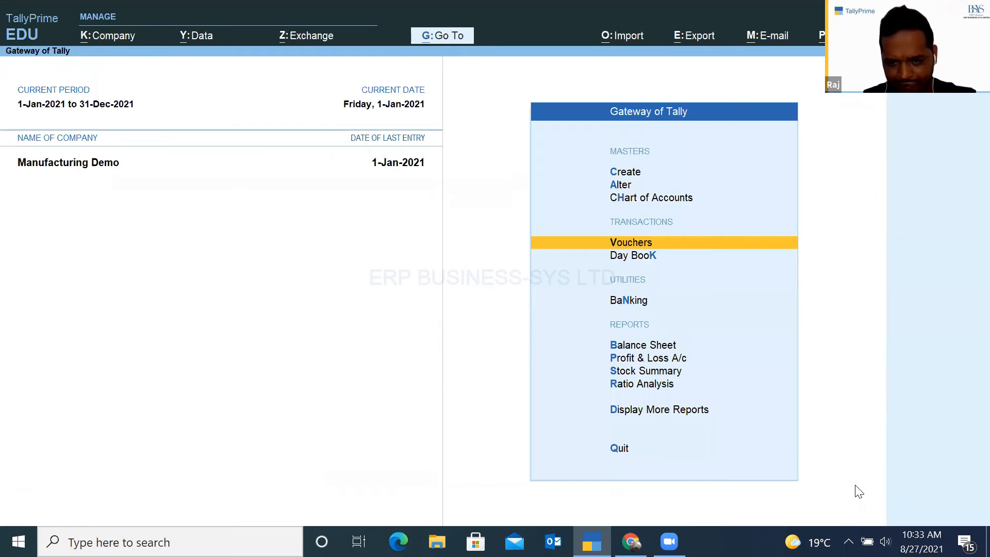
pyautogui.press('Escape')
pyautogui.press('Escape')
# - Open the Stock Summary and drill down into the Finished Goods group
pyautogui.press('Up')
pyautogui.press('Up')
pyautogui.press('Up')
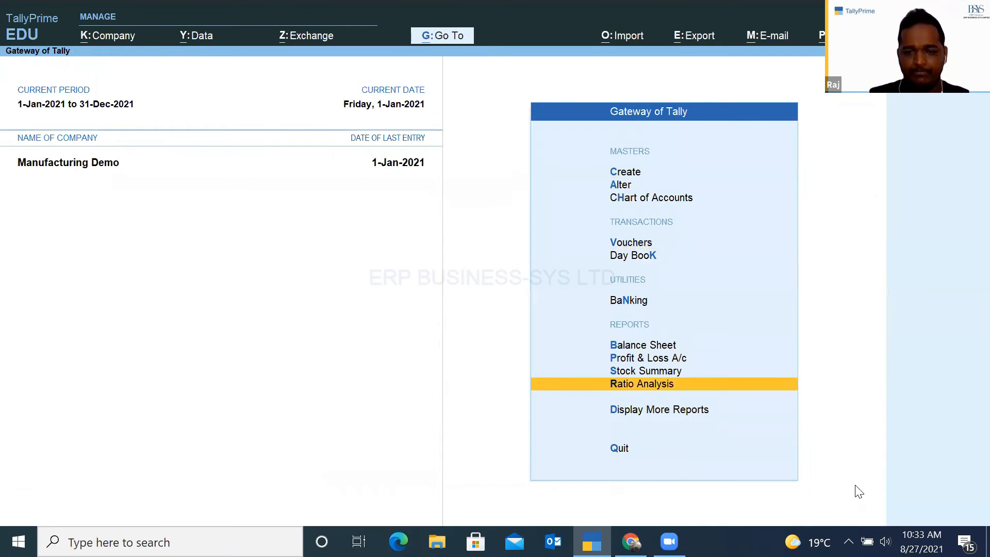
pyautogui.press('Up')
pyautogui.press('Return')
pyautogui.press('Down')
pyautogui.press('Up')
pyautogui.press('Return')
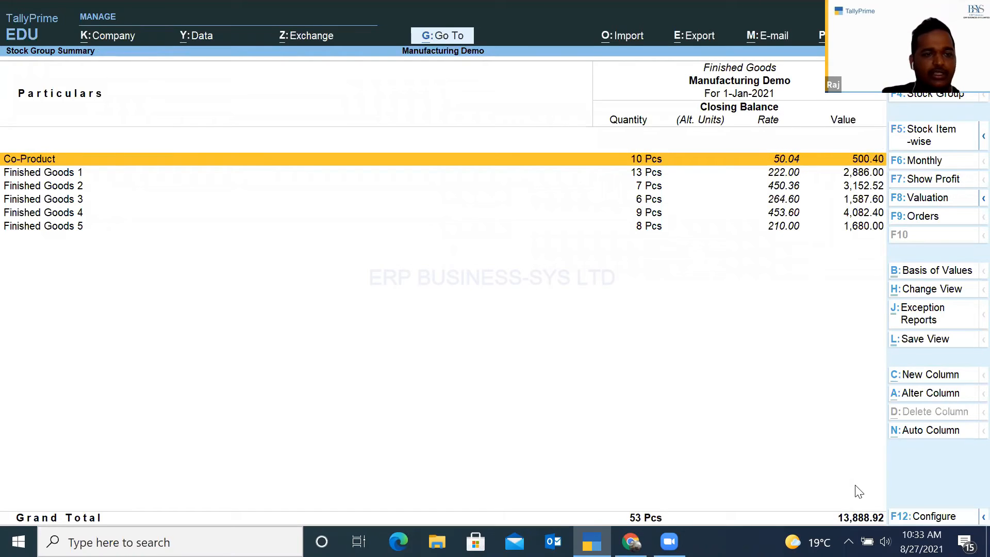
# - Drill into Finished Goods 1 and open its stock item vouchers for January
pyautogui.press('Down')
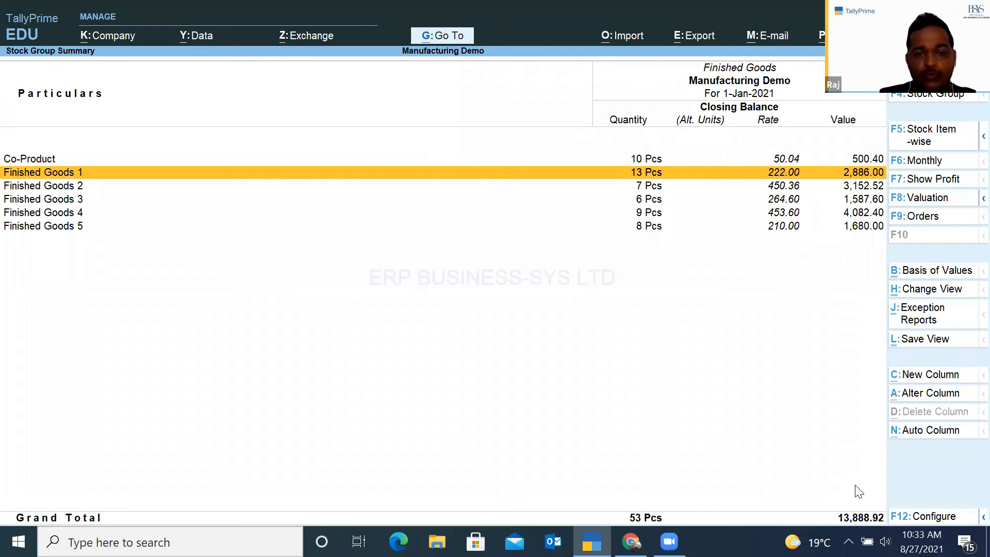
pyautogui.press('Return')
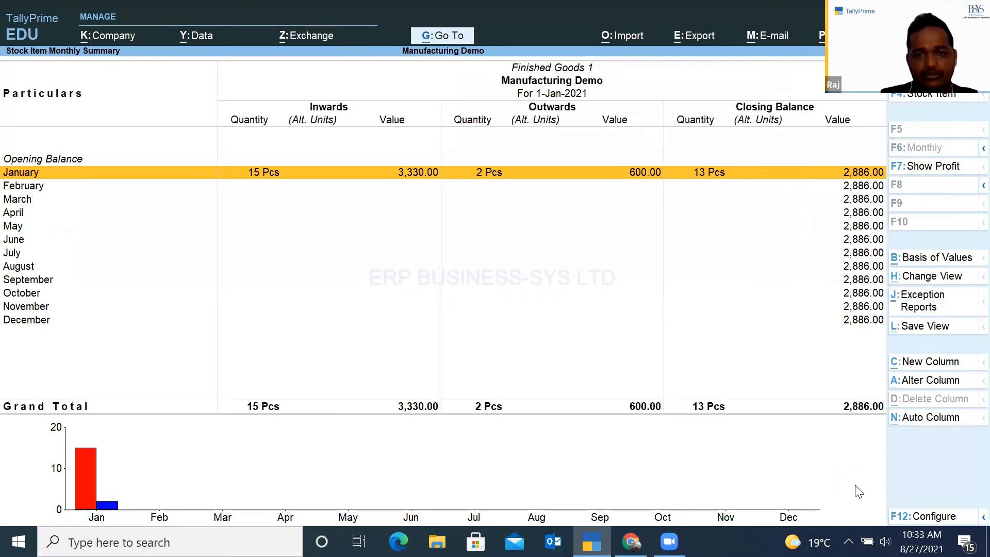
pyautogui.press('Return')
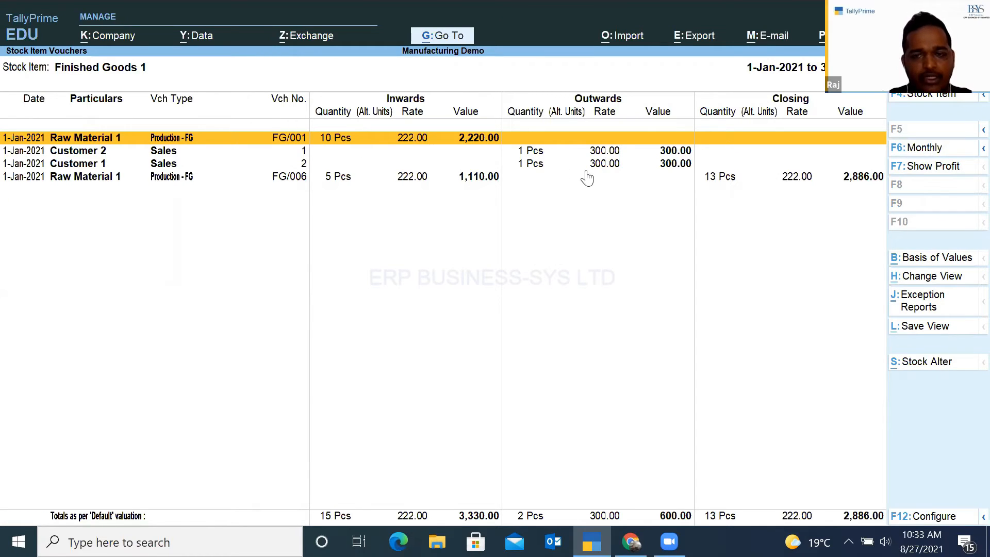
# - Open production voucher FG/006 for Finished Goods 1 to review its components and costs, then quit it without changes
pyautogui.click(307, 179)
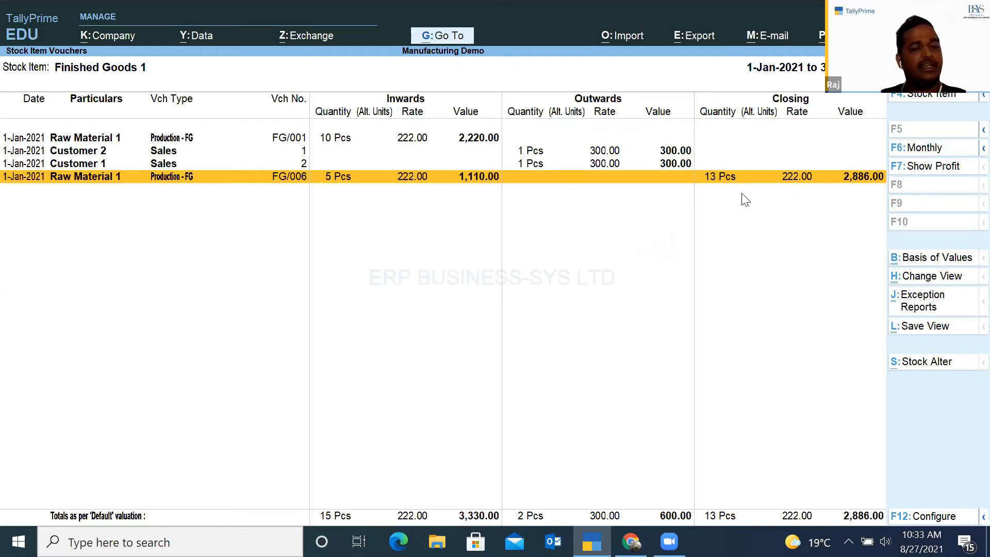
pyautogui.press('Return')
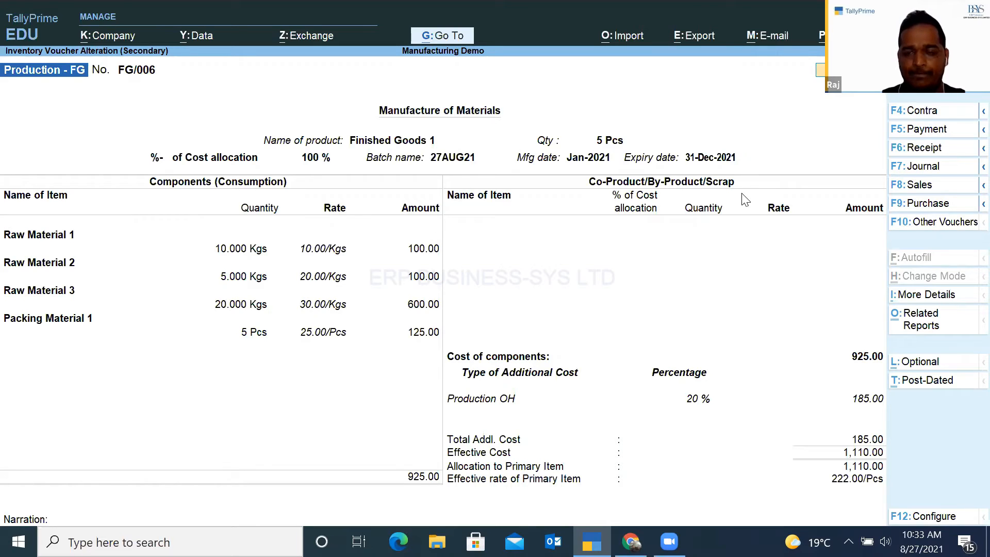
pyautogui.press('Escape')
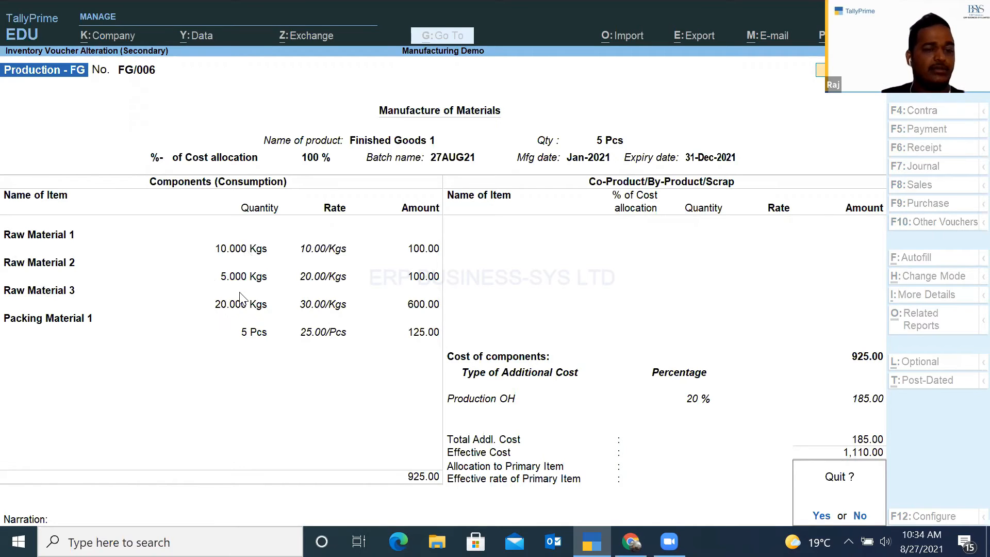
pyautogui.press('y')
pyautogui.press('Escape')
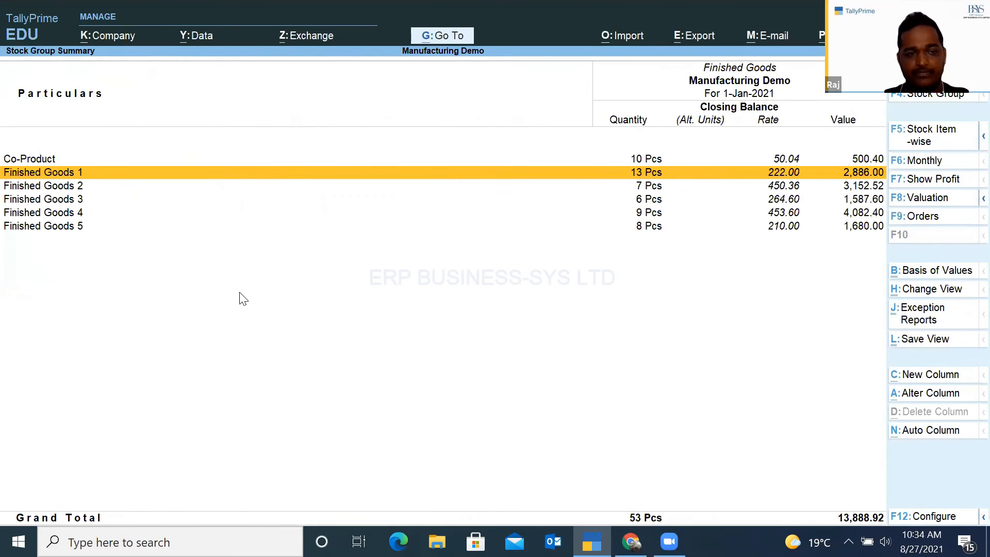
# - Return to the Stock Summary, drill into the Raw Material group and open Raw Material 1's January stock vouchers
pyautogui.press('Escape')
pyautogui.press('Down')
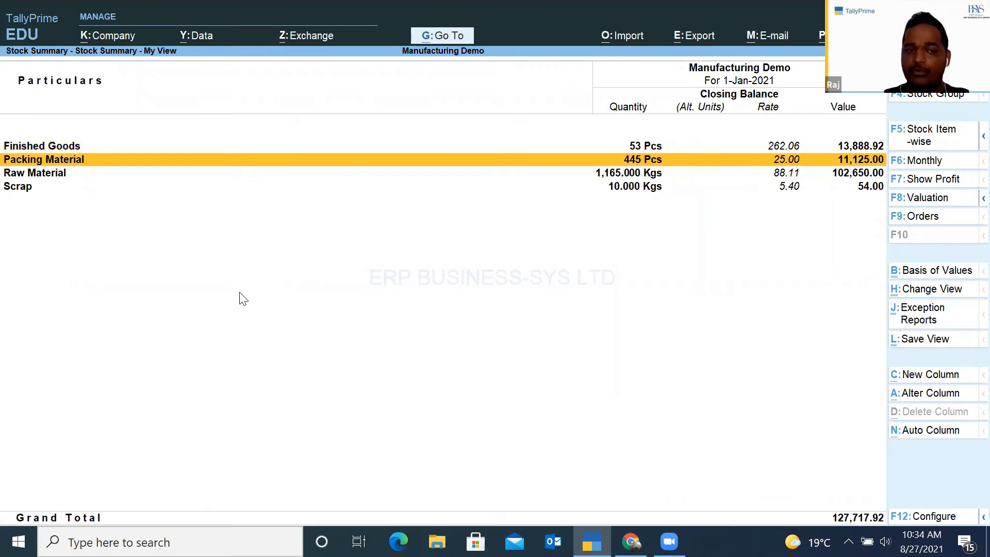
pyautogui.press('Down')
pyautogui.press('Return')
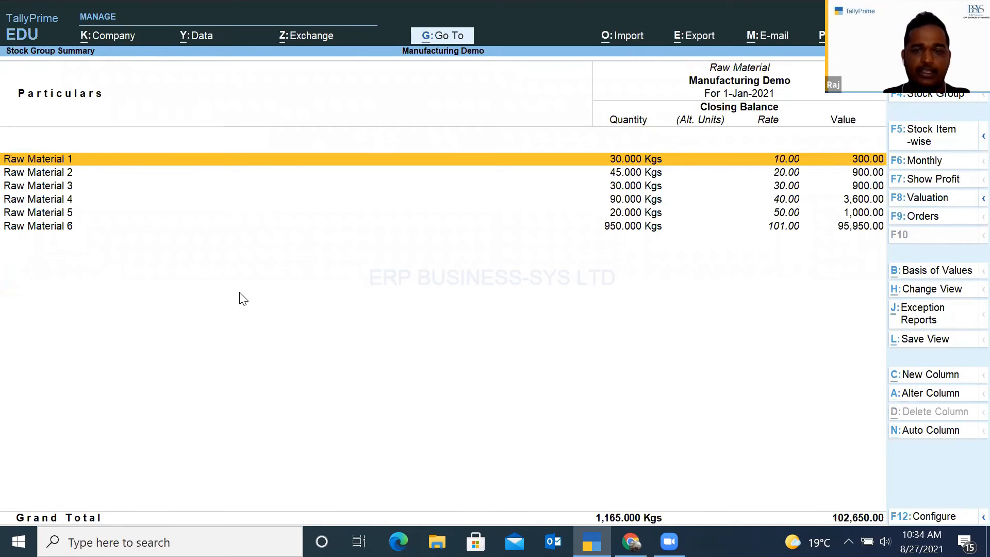
pyautogui.press('Return')
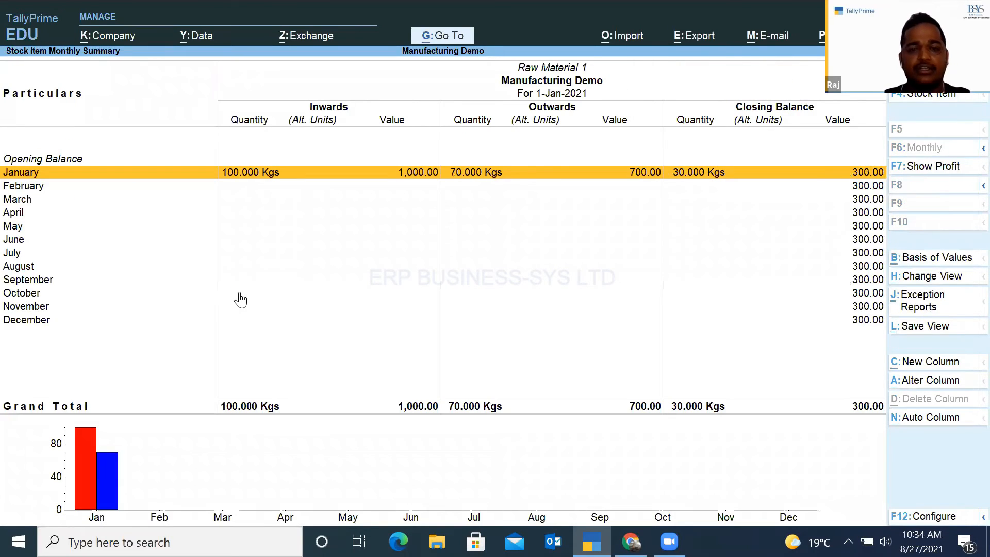
pyautogui.press('Escape')
pyautogui.press('Return')
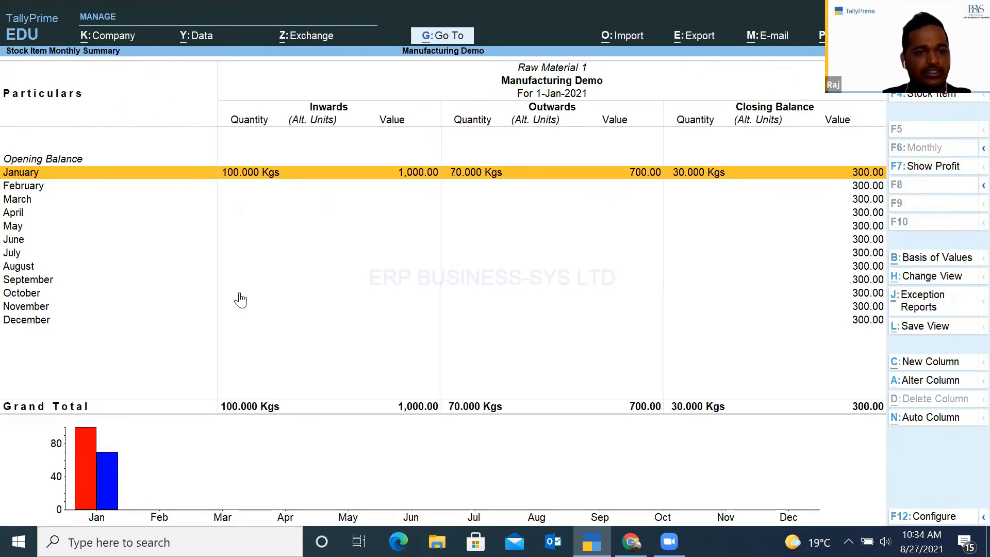
pyautogui.press('Return')
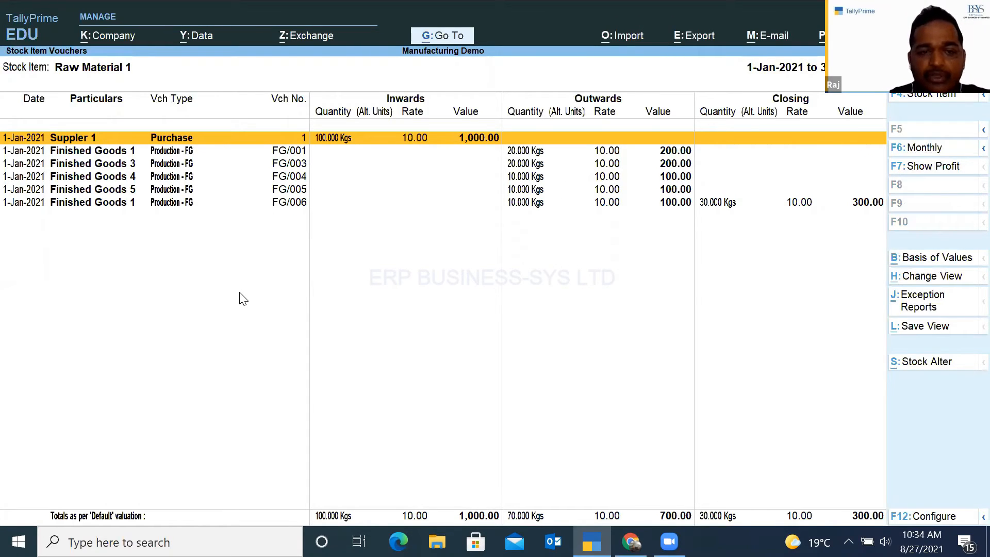
# - Examine Raw Material 1's outward entries for each production voucher, down to FG/006
pyautogui.press('Down')
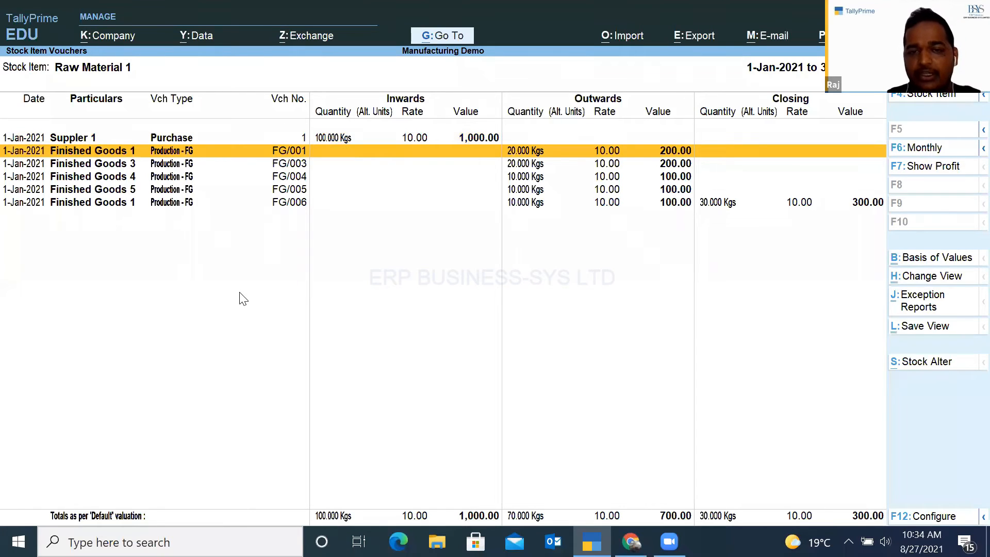
pyautogui.press('Down')
pyautogui.press('Down')
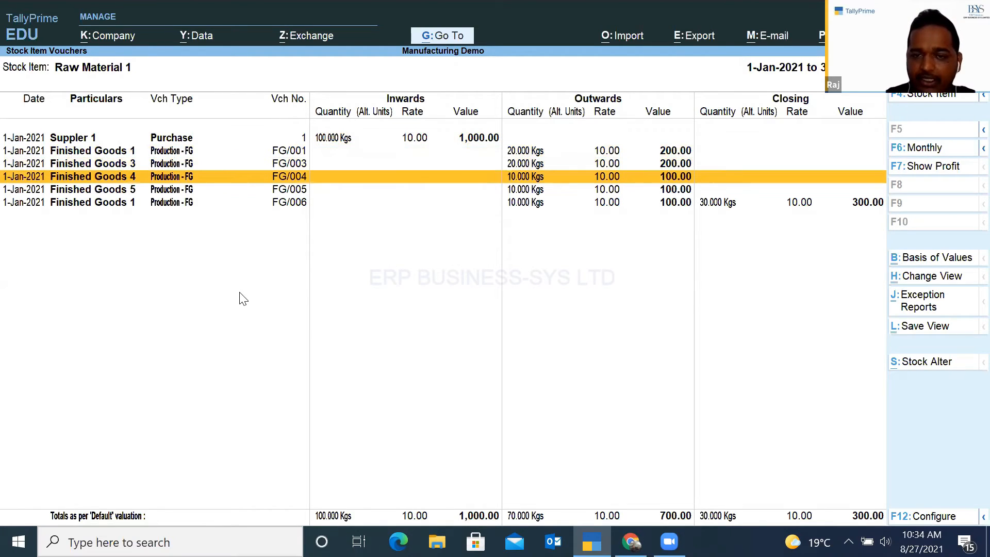
pyautogui.press('Down')
pyautogui.press('Down')
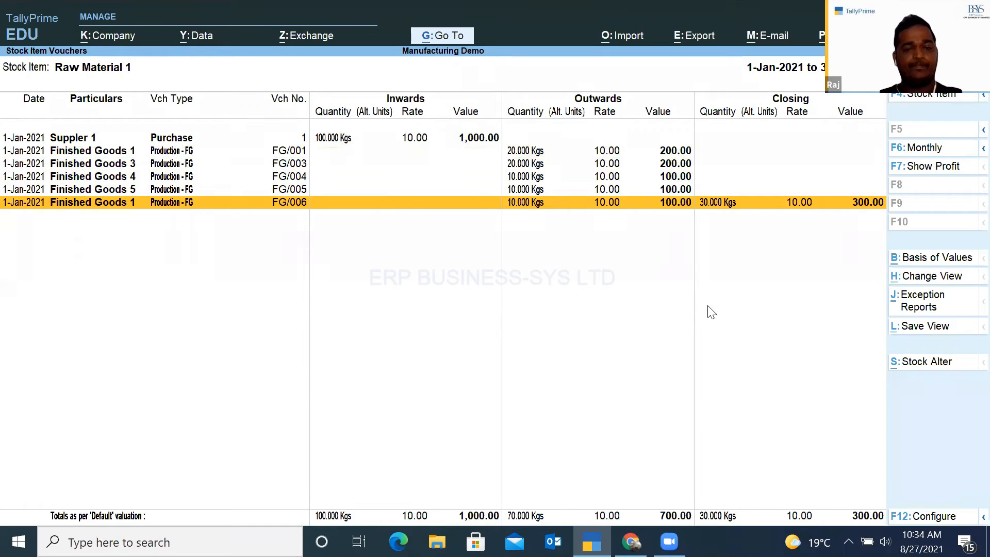
# - Go back to the Stock Summary, drill into the Packing Material group and open Packing Material 1's January stock vouchers
pyautogui.press('Escape')
pyautogui.press('Escape')
pyautogui.press('Escape')
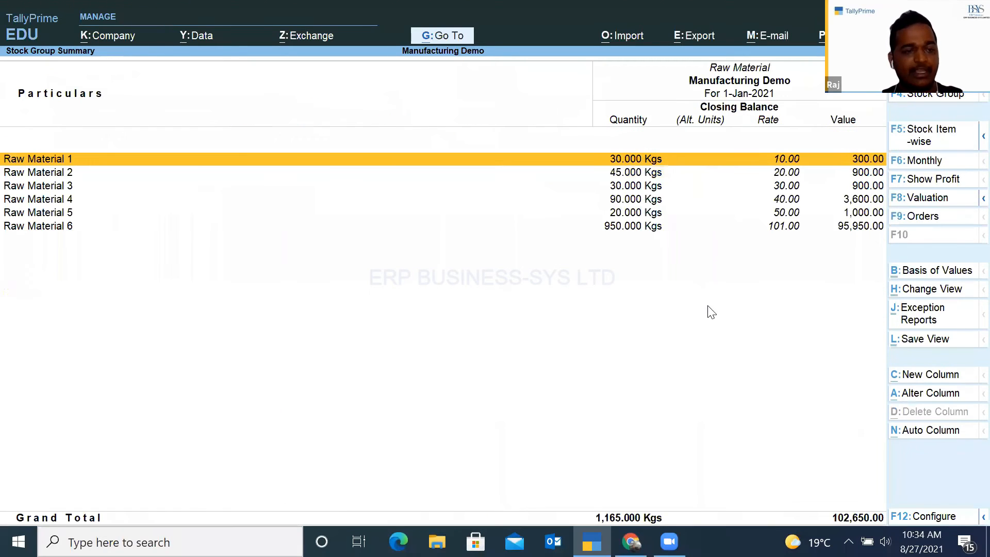
pyautogui.press('Up')
pyautogui.press('Return')
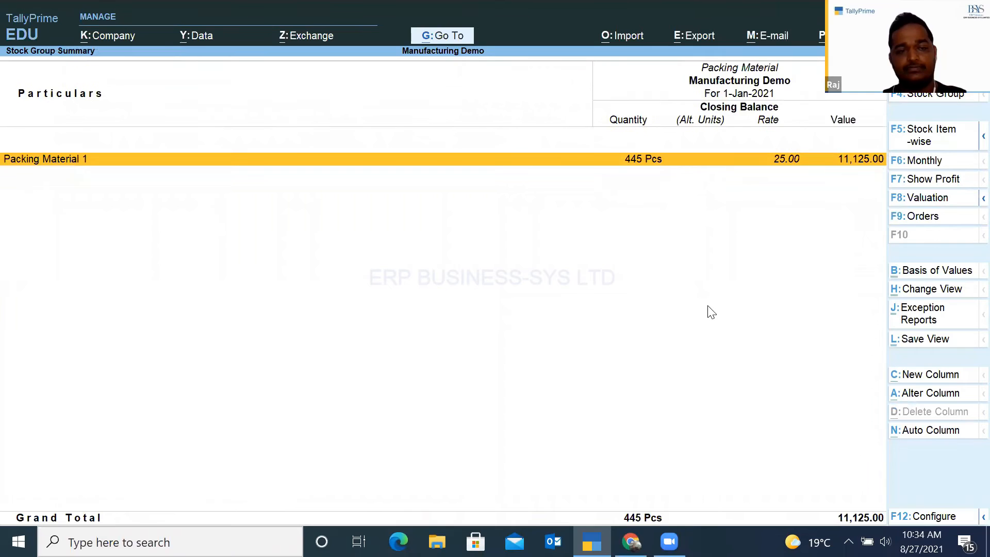
pyautogui.press('Return')
pyautogui.press('Return')
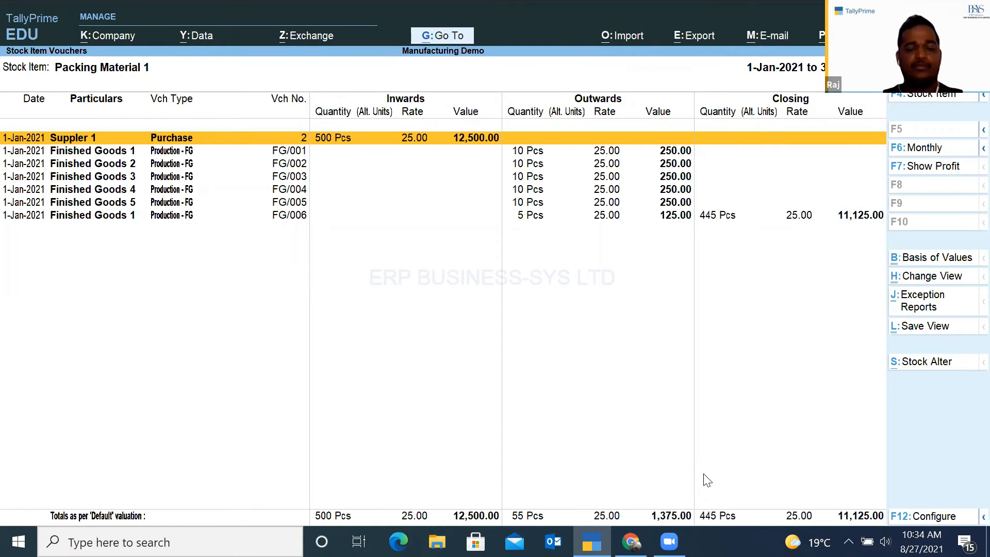
# - Close the stock reports back to the Gateway of Tally and open a new Production - FG voucher
pyautogui.press('Escape')
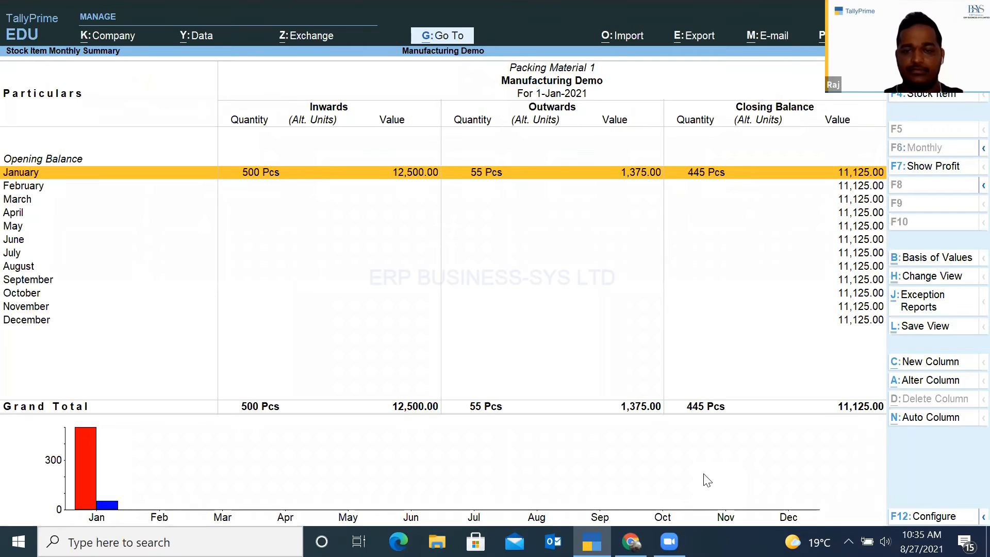
pyautogui.press('Escape')
pyautogui.press('Escape')
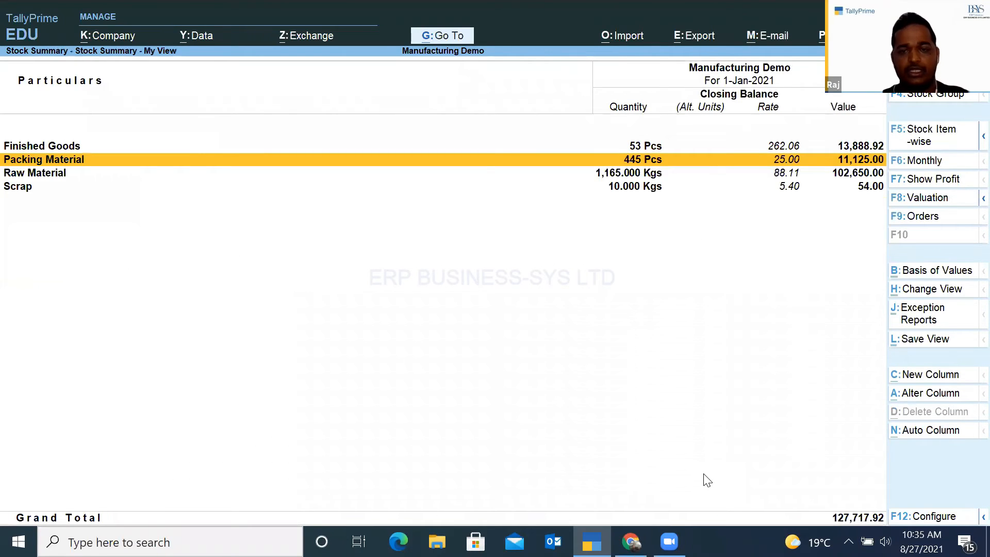
pyautogui.press('Escape')
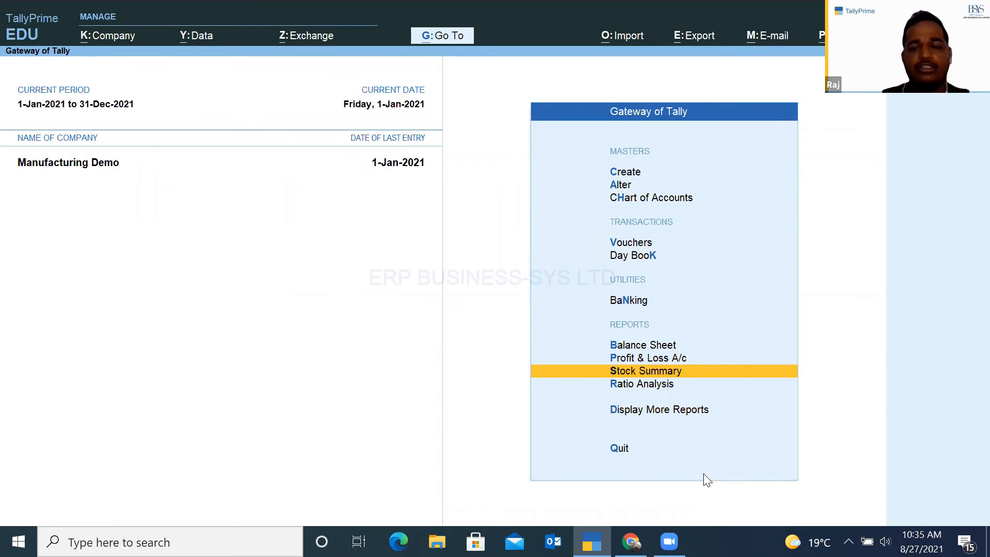
pyautogui.press('Up')
pyautogui.press('Up')
pyautogui.press('Up')
pyautogui.press('Up')
pyautogui.press('Up')
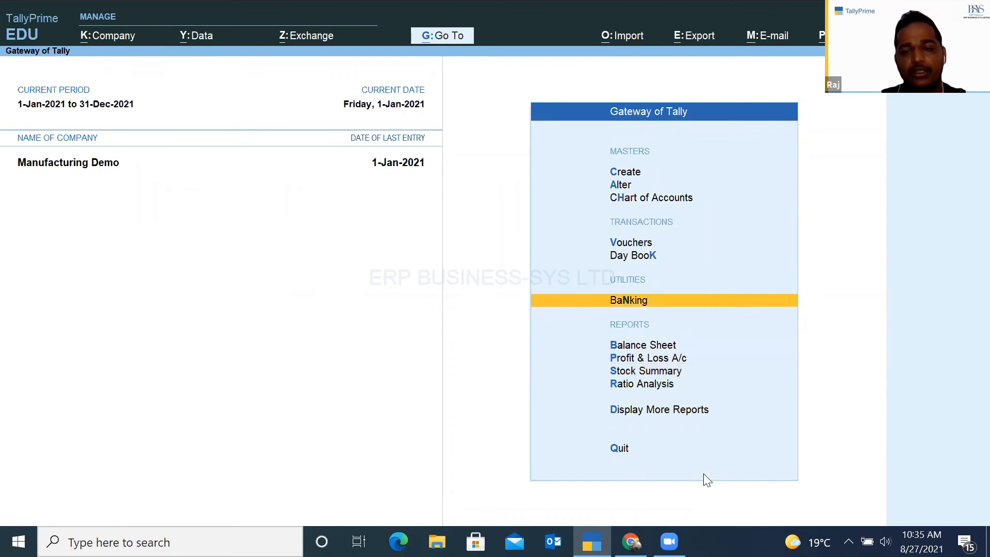
pyautogui.press('Return')
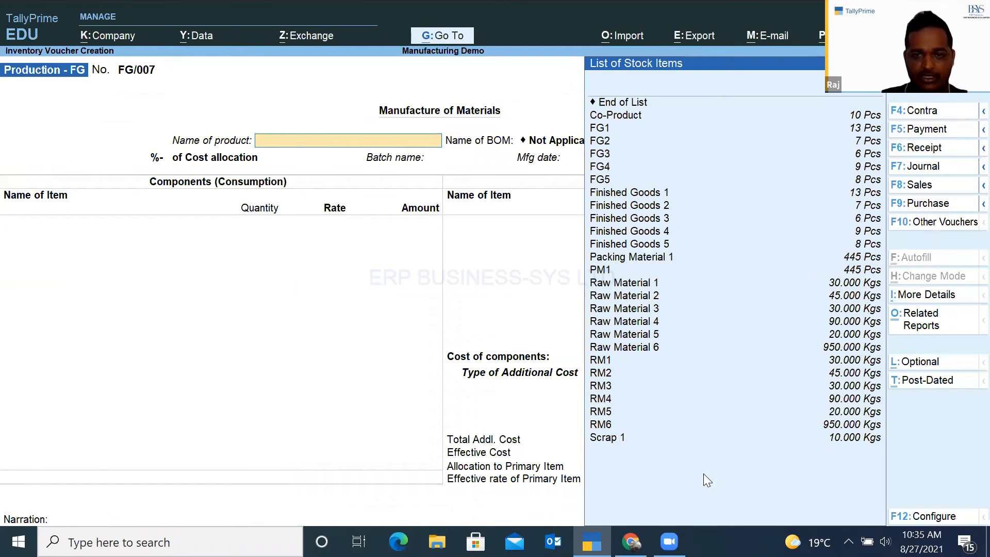
# - Select FG2 (Finished Goods 2) as the product with the Std bill of materials and a quantity of 5 Pcs
pyautogui.write('Fg')
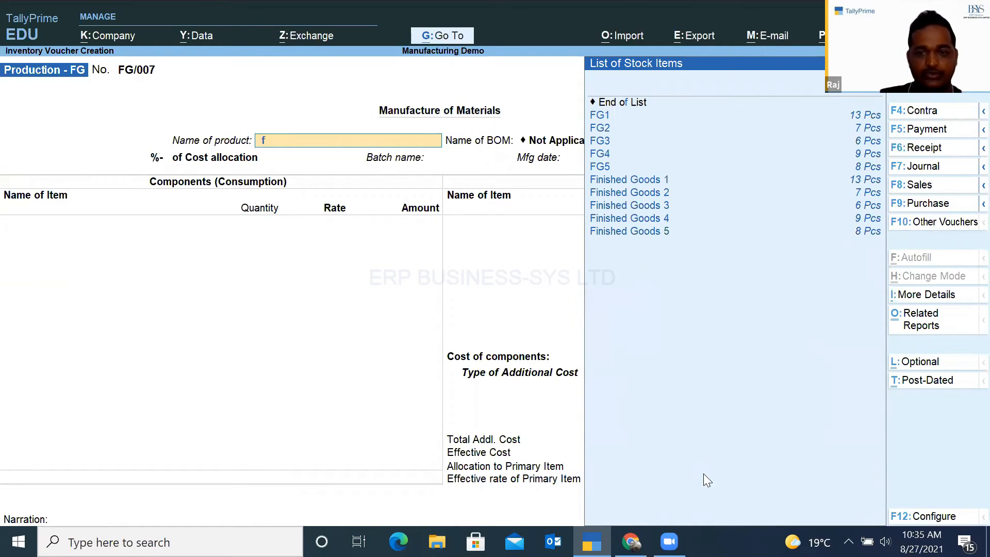
pyautogui.press('Down')
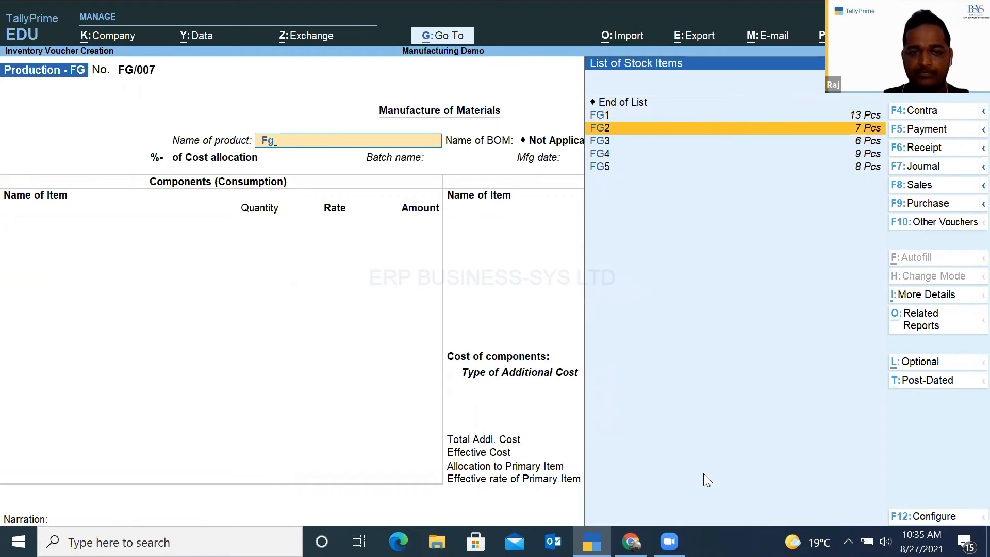
pyautogui.press('Return')
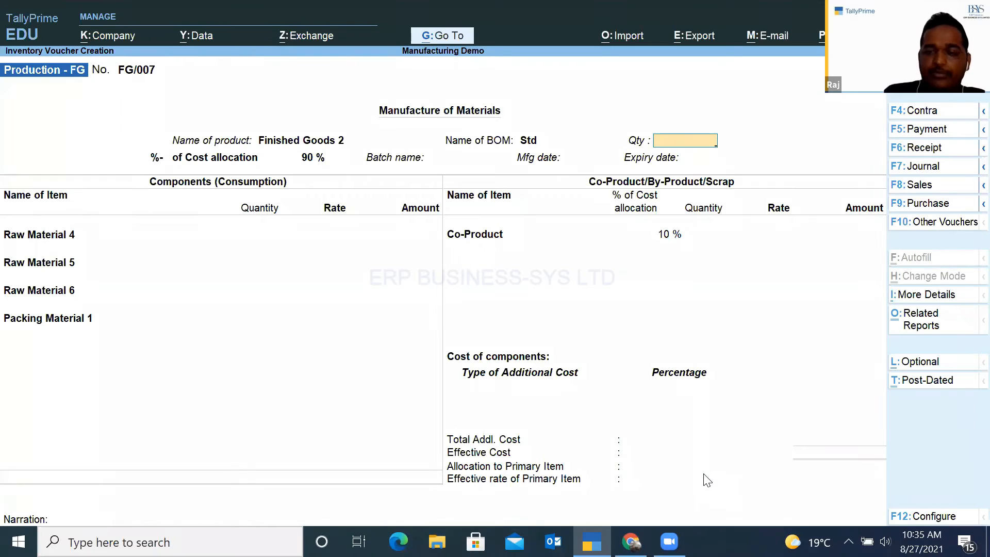
pyautogui.write('5')
pyautogui.press('Return')
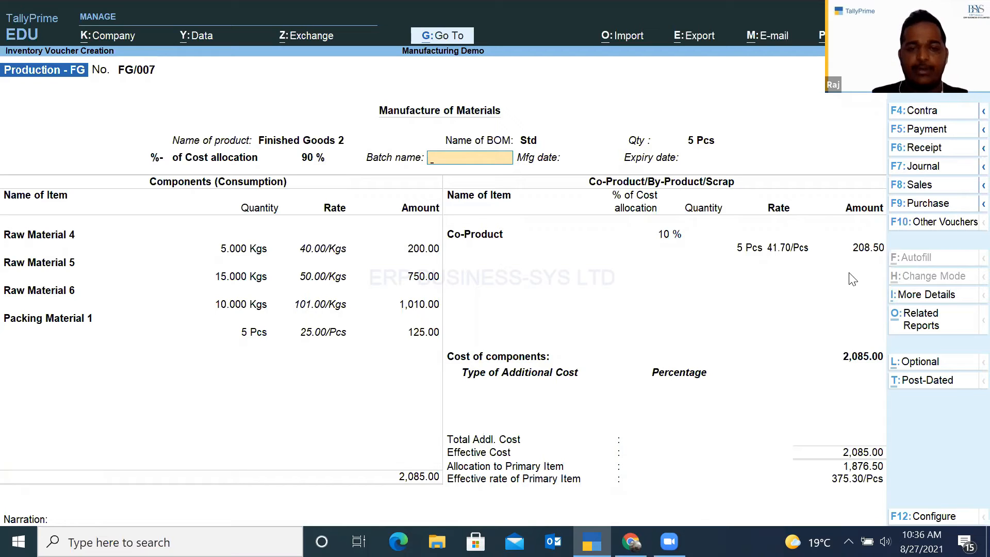
pyautogui.press('Return')
pyautogui.write('2')
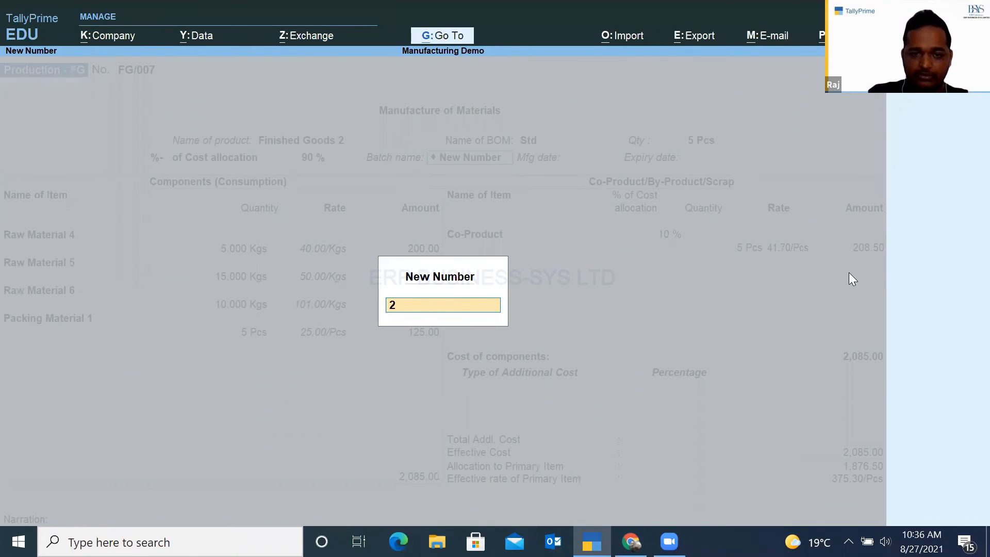
pyautogui.write('7aug2')
pyautogui.press('Return')
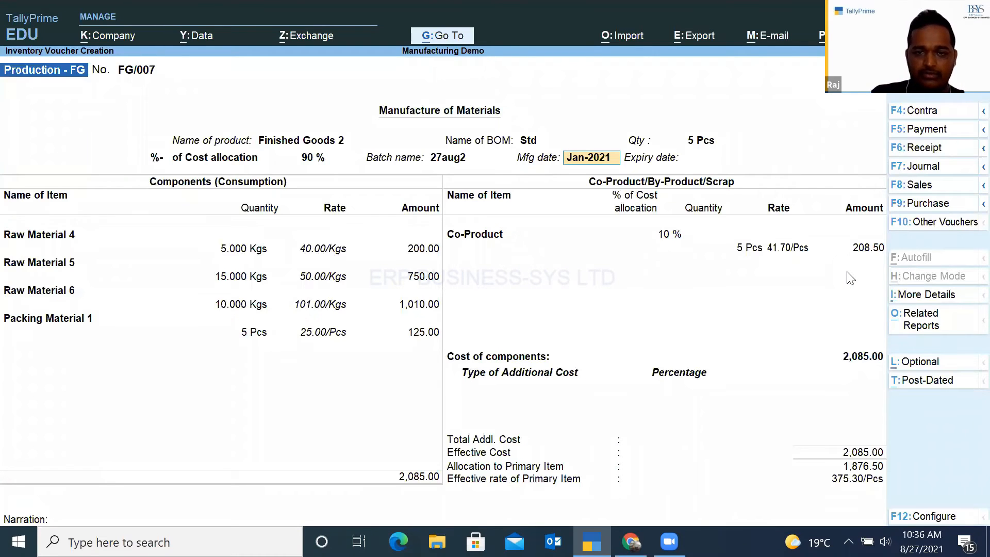
pyautogui.press('BackSpace')
pyautogui.press('Return')
pyautogui.press('BackSpace')
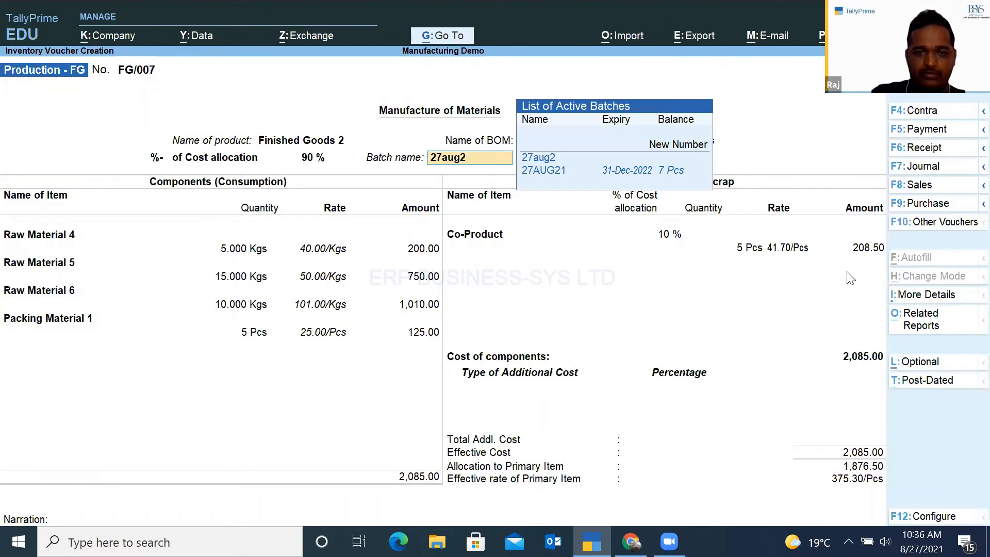
# - Enter new batch number 27aug21 for Finished Goods 2, keep the Jan-2021 manufacturing date and set the expiry date to 31.12.22
pyautogui.press('Down')
pyautogui.press('Up')
pyautogui.press('Up')
pyautogui.press('Return')
pyautogui.write('27aug21')
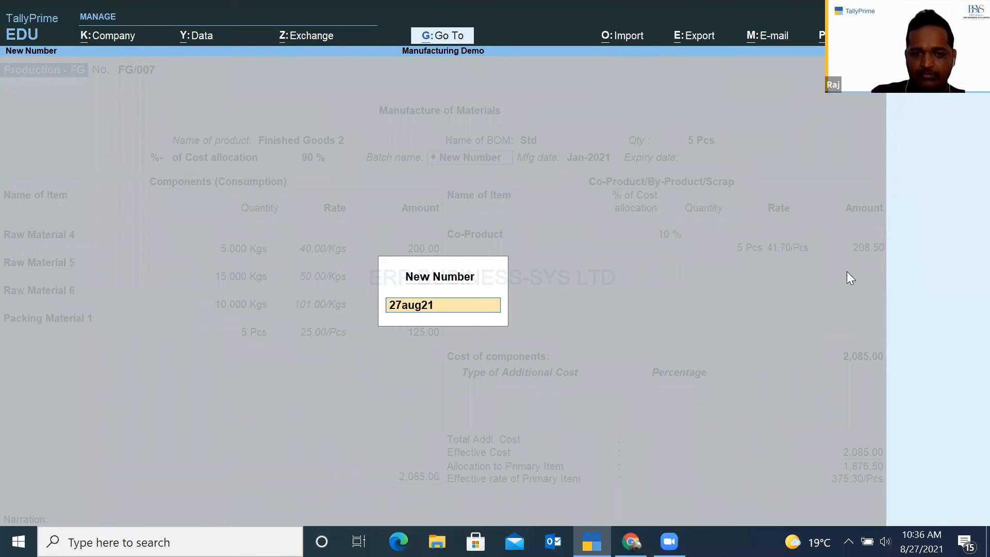
pyautogui.press('Return')
pyautogui.press('Return')
pyautogui.write('31.12.22')
pyautogui.press('Return')
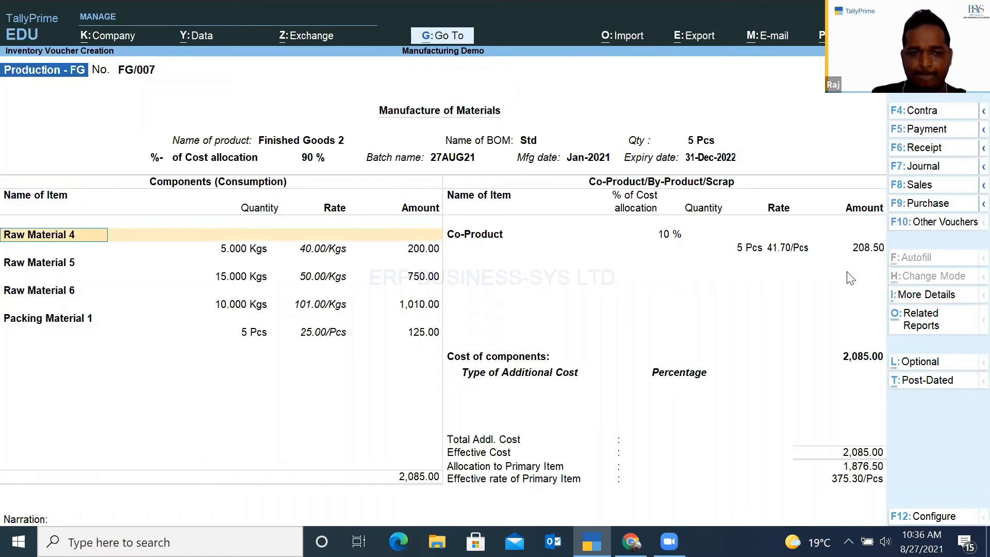
# - Accept the raw material, packing material and co-product lines exactly as filled in from the bill of materials
pyautogui.press('Return')
pyautogui.press('Return')
pyautogui.press('Return')
pyautogui.press('Return')
pyautogui.press('Return')
pyautogui.press('Return')
pyautogui.press('Return')
pyautogui.press('Return')
pyautogui.press('Return')
pyautogui.press('Return')
pyautogui.press('Return')
pyautogui.press('Return')
pyautogui.press('Return')
pyautogui.press('Return')
pyautogui.press('Return')
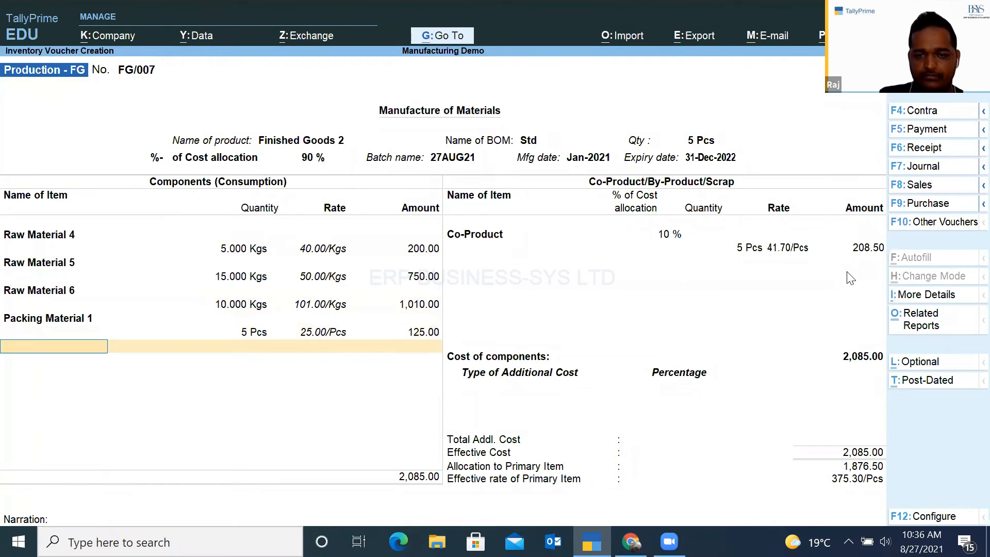
pyautogui.press('Return')
pyautogui.press('Return')
pyautogui.press('Return')
pyautogui.press('Return')
pyautogui.press('Return')
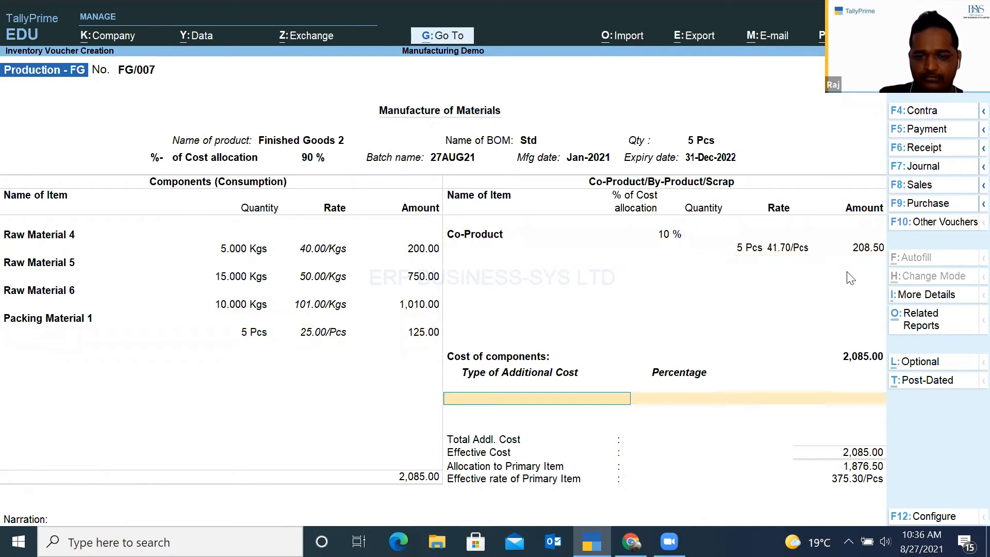
# - Add Production OH as an additional cost at 20 % to the Finished Goods 2 production voucher
pyautogui.write('Pr')
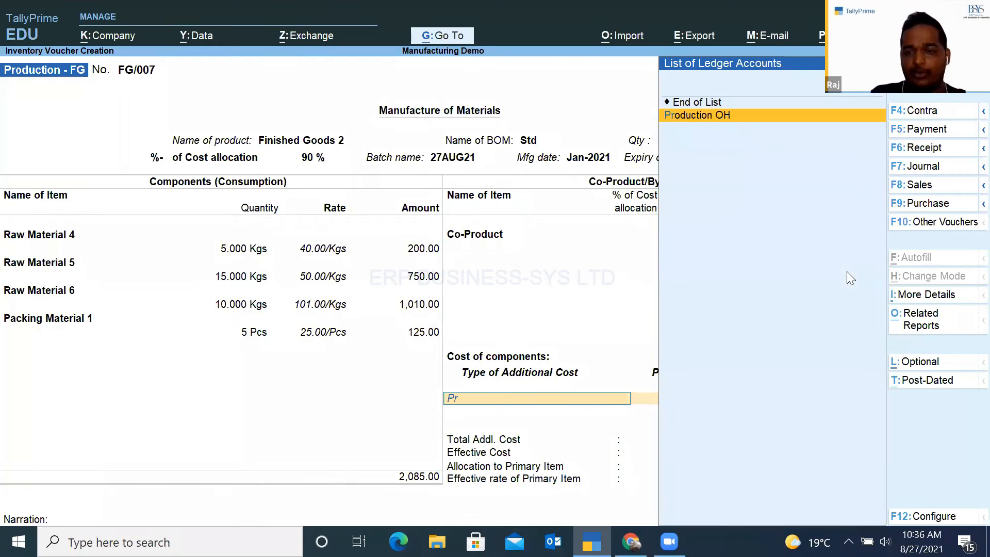
pyautogui.press('Return')
pyautogui.write('20')
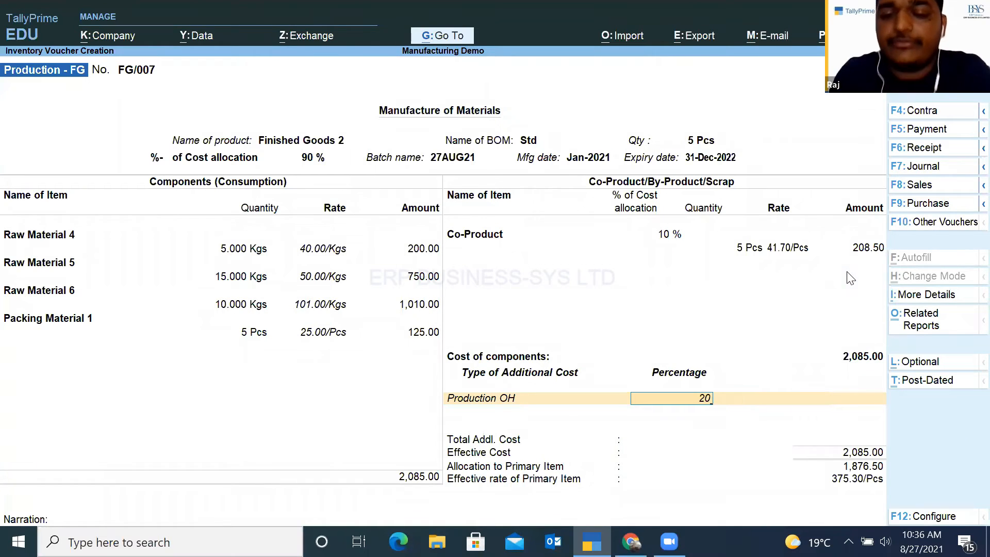
pyautogui.press('Return')
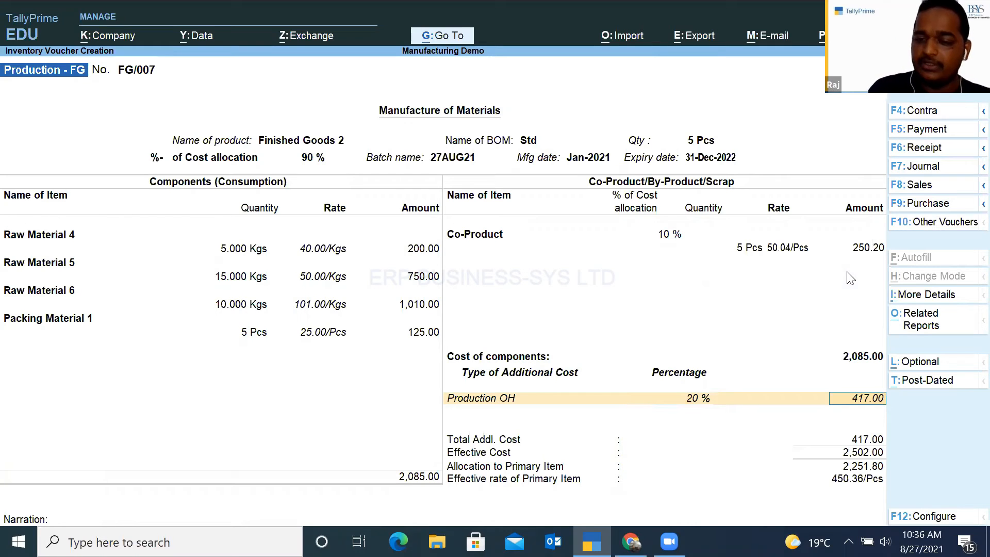
pyautogui.press('Return')
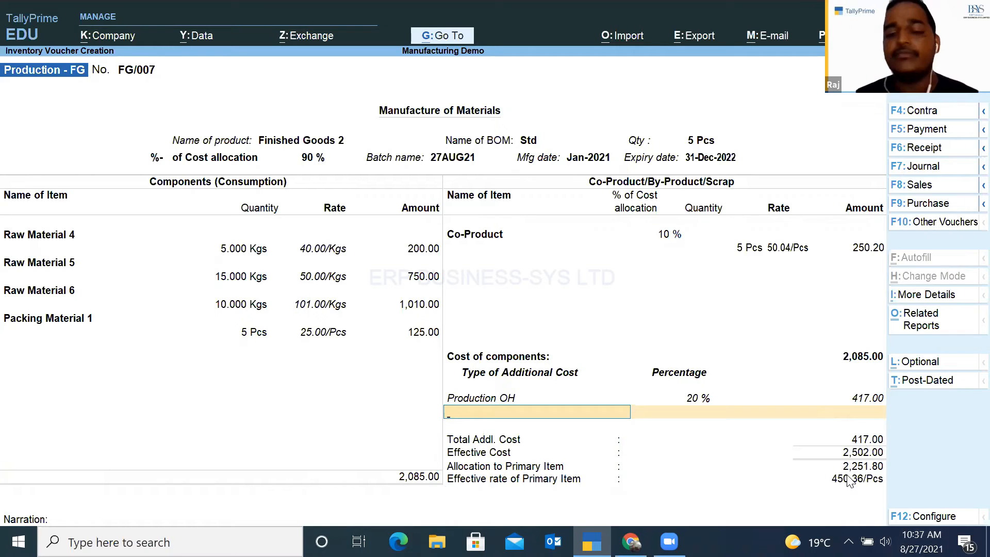
# - Save the Finished Goods 2 production voucher without a narration and return to the Gateway of Tally
pyautogui.press('Return')
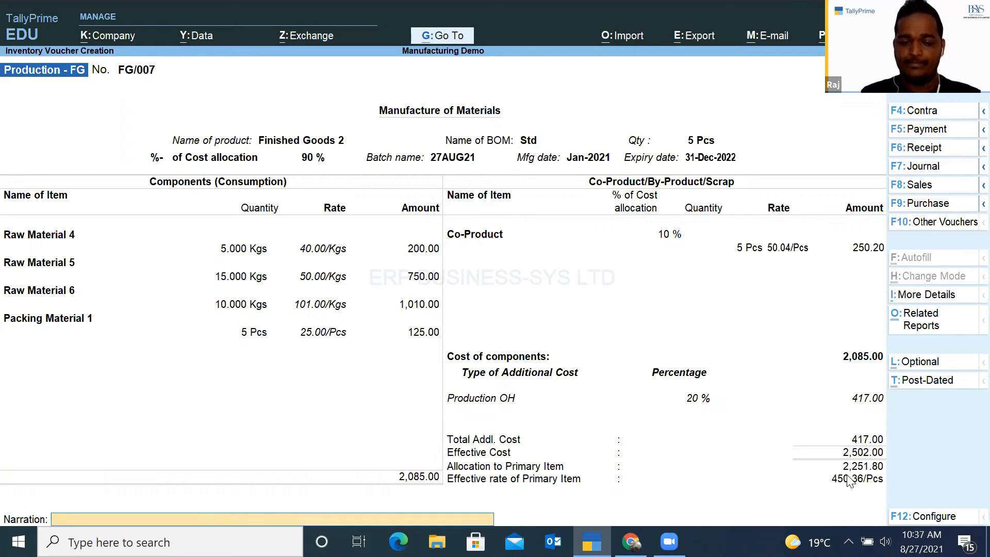
pyautogui.press('Return')
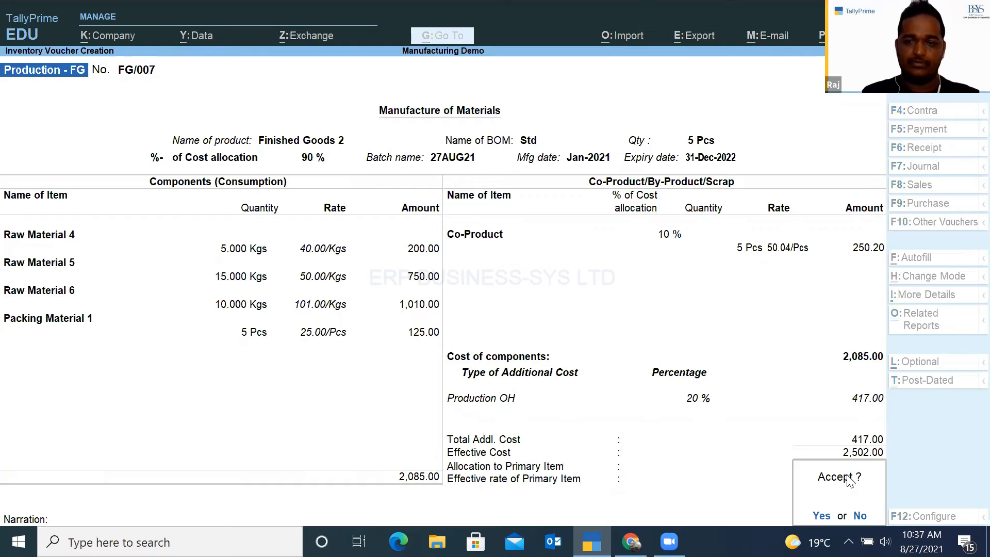
pyautogui.press('Return')
pyautogui.press('Escape')
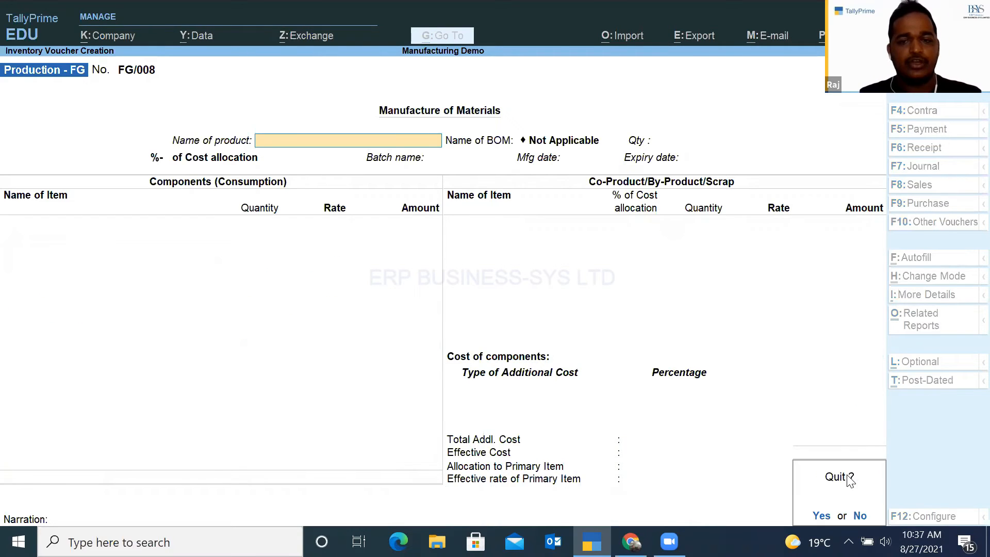
pyautogui.press('Return')
pyautogui.press('Escape')
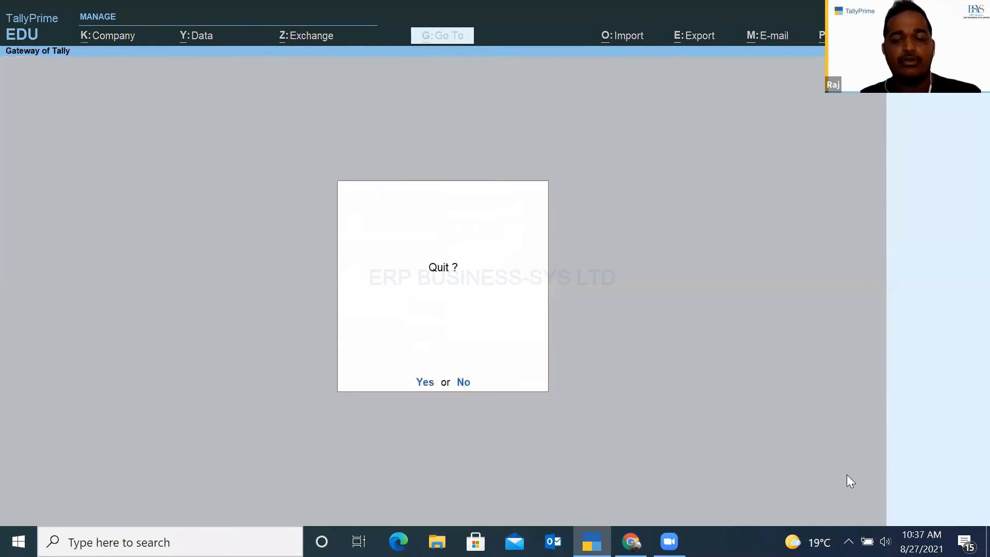
pyautogui.press('n')
# - Bring up the Co-Product item's stock vouchers through the Finished Goods group of the Stock Summary
pyautogui.press('Up')
pyautogui.press('Up')
pyautogui.press('Up')
pyautogui.press('Up')
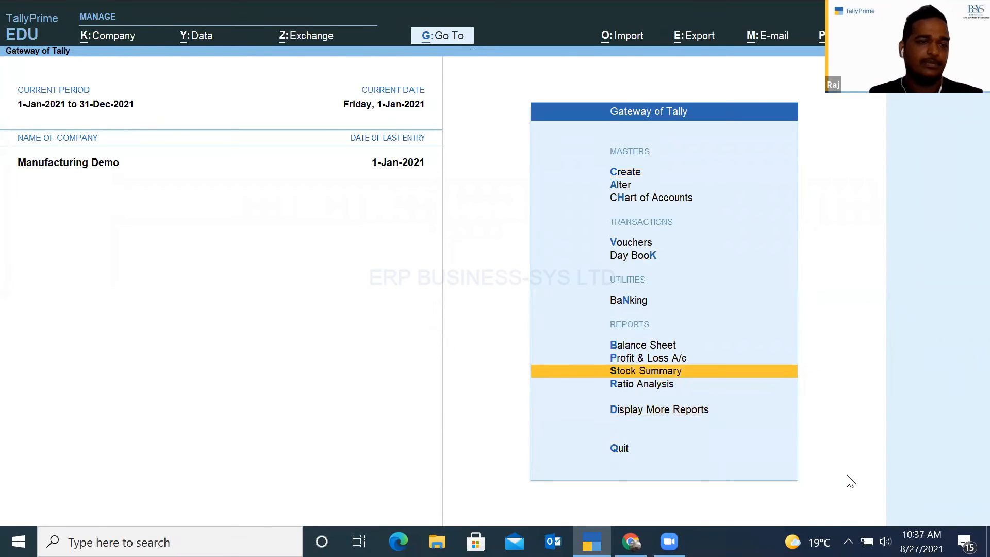
pyautogui.press('Return')
pyautogui.press('Return')
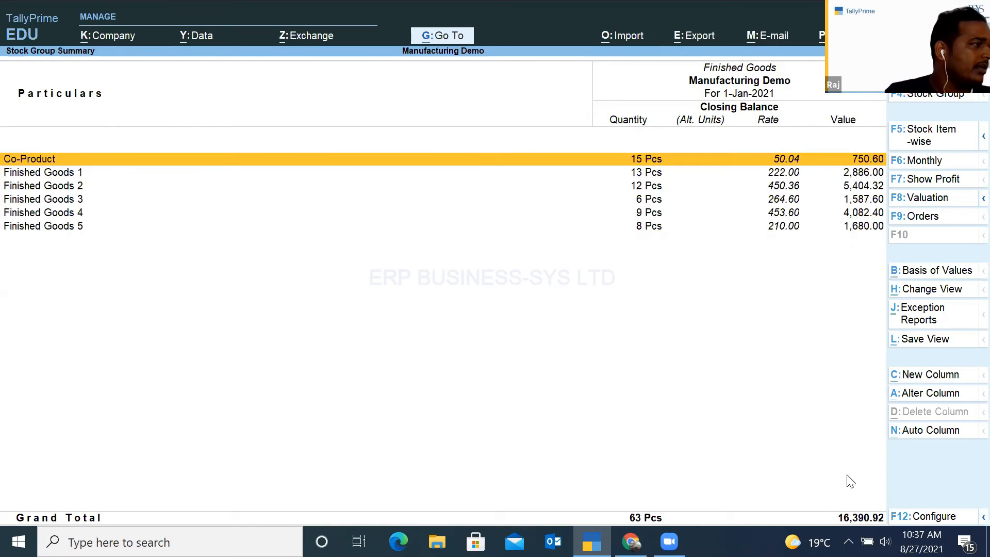
pyautogui.press('Return')
pyautogui.press('Return')
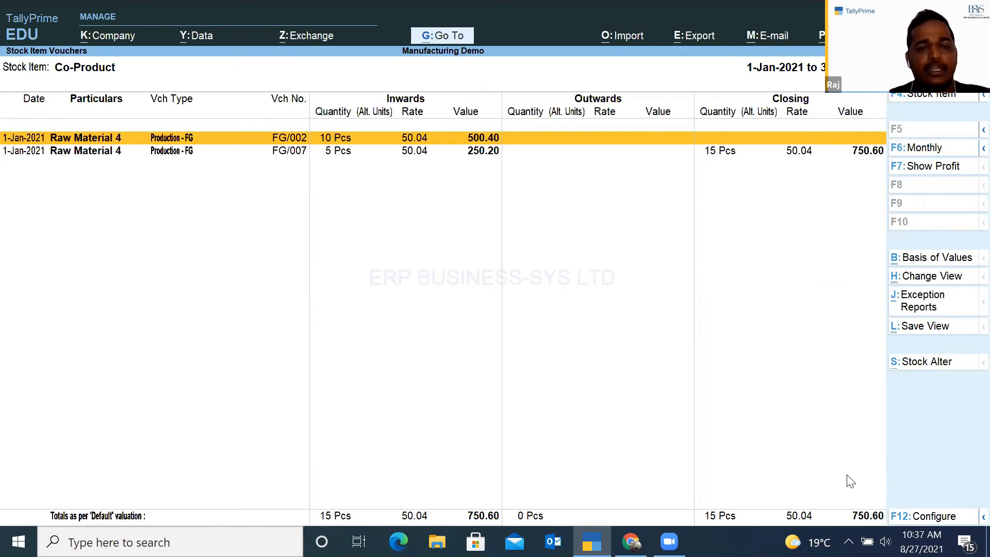
# - Review production voucher FG/007 behind the Co-Product receipts, leave it unchanged and return to the Gateway of Tally
pyautogui.press('Down')
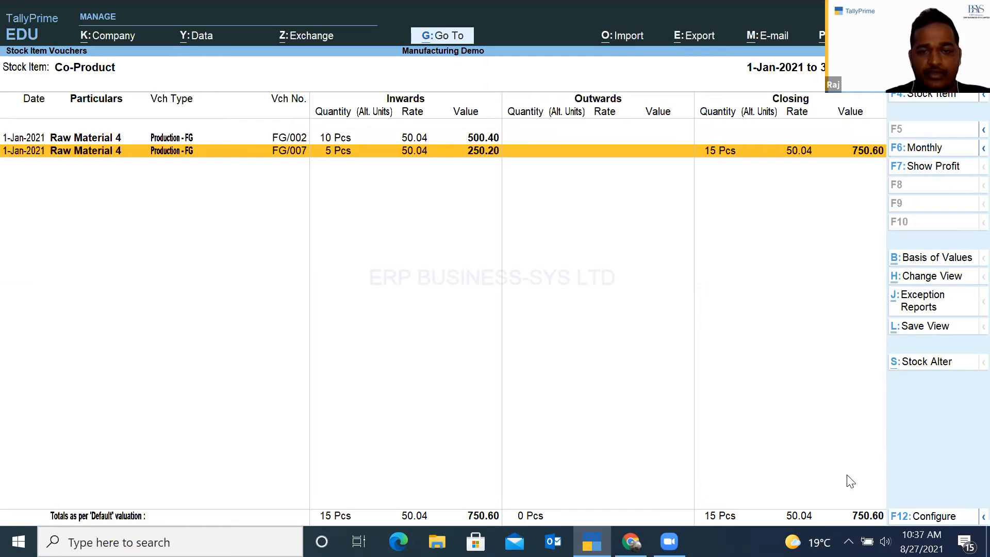
pyautogui.press('Return')
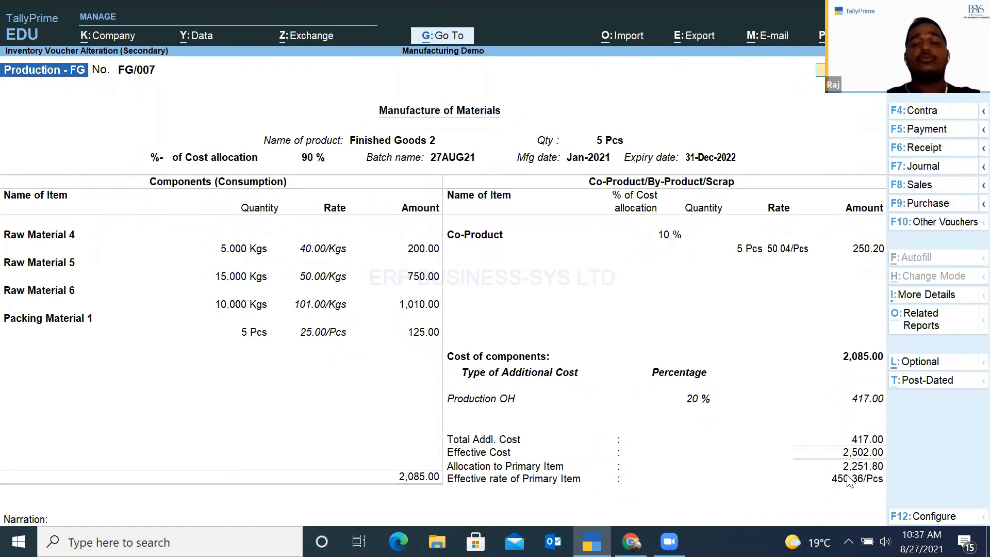
pyautogui.press('Escape')
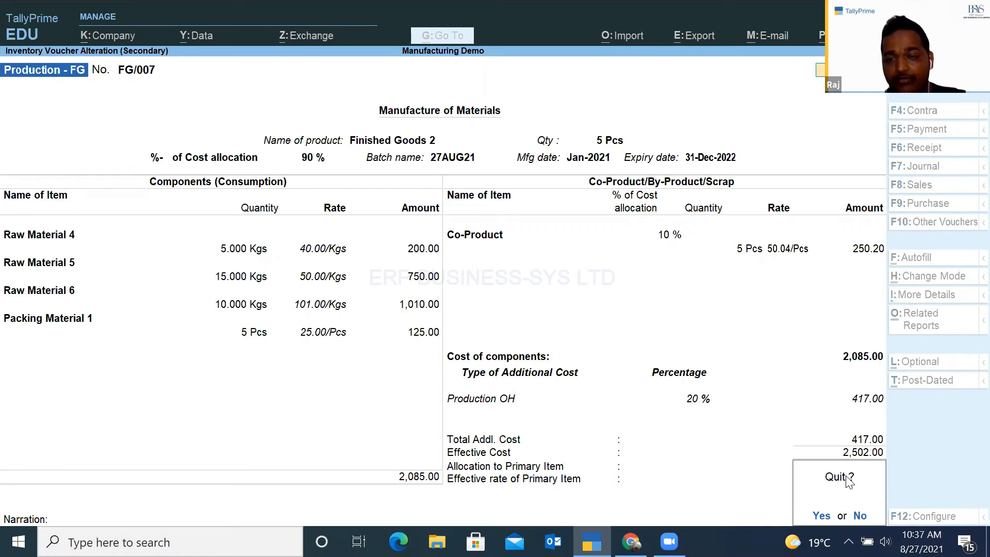
pyautogui.press('y')
pyautogui.press('Escape')
pyautogui.press('Escape')
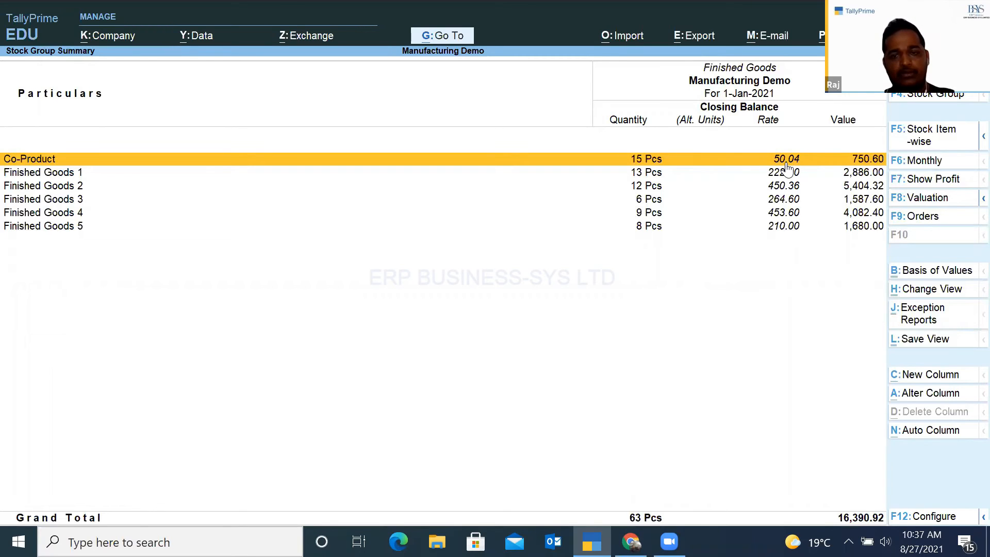
pyautogui.press('Escape')
pyautogui.press('Escape')
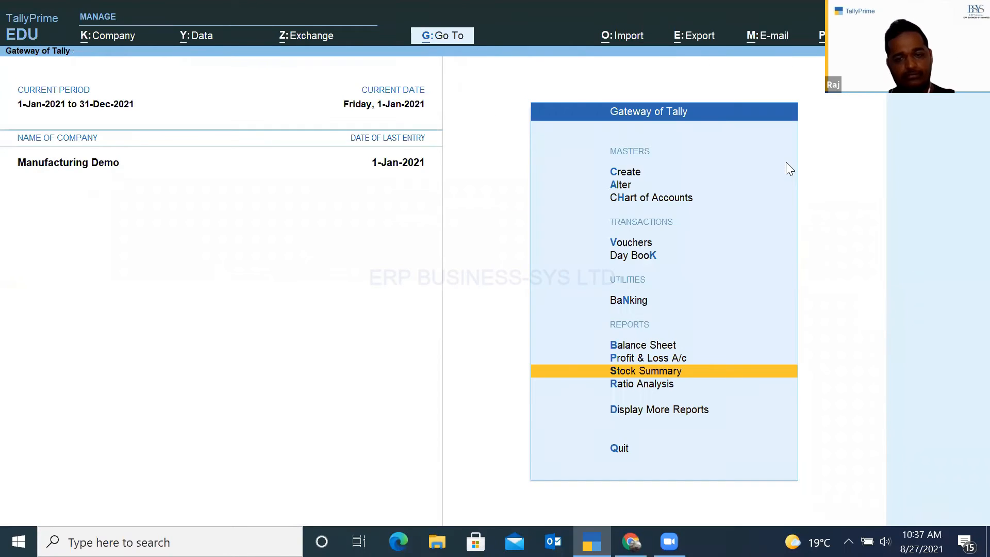
pyautogui.press('Escape')
pyautogui.press('n')
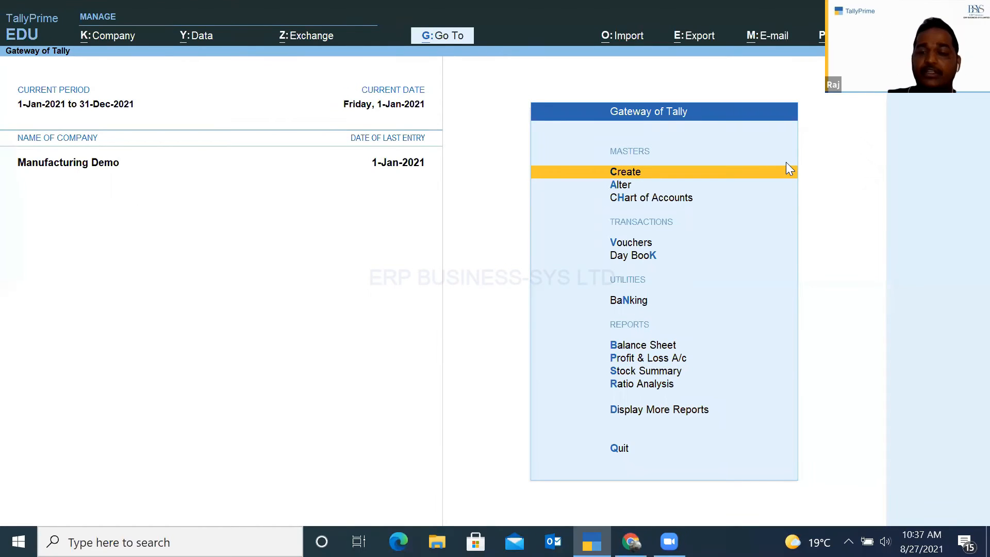
# - Start a new Production - FG voucher for Finished Goods 3 with the STD bill of materials and a quantity of 5 Pcs
pyautogui.press('Down')
pyautogui.press('Down')
pyautogui.press('Down')
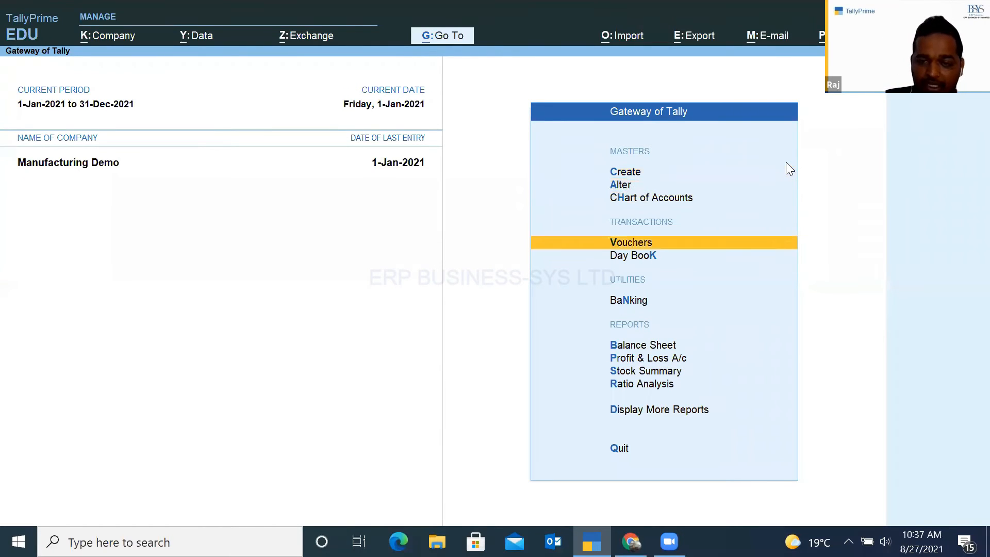
pyautogui.press('Return')
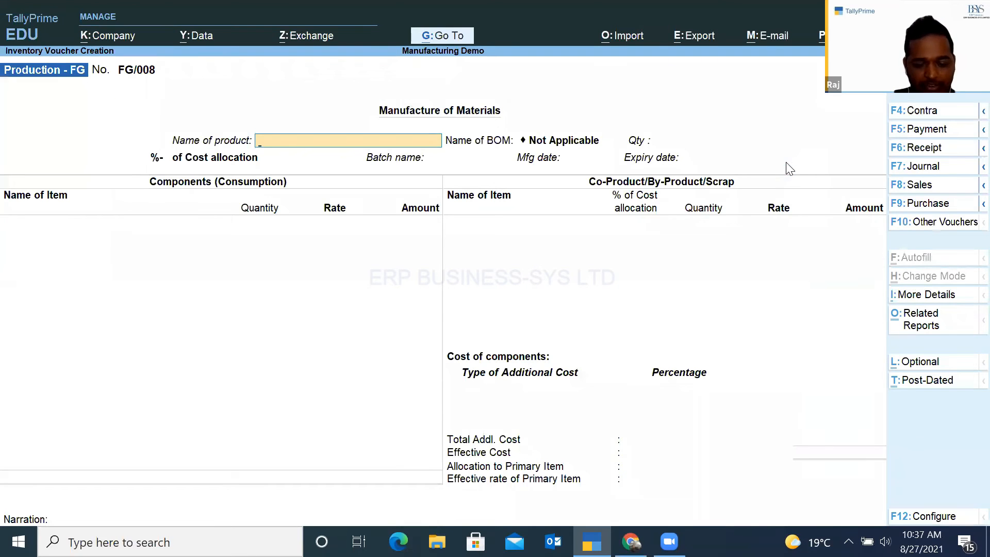
pyautogui.write('Fg')
pyautogui.press('Down')
pyautogui.press('Down')
pyautogui.press('Down')
pyautogui.press('Return')
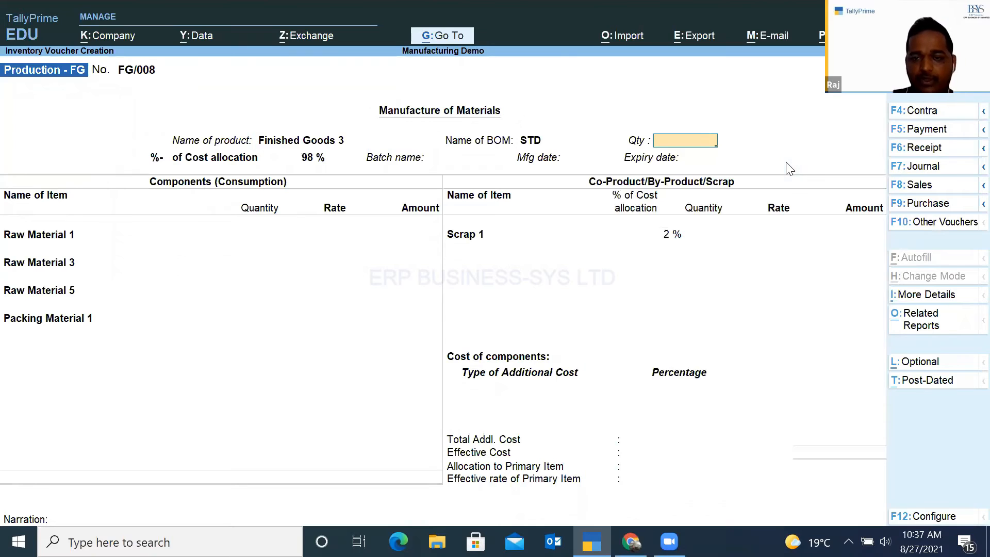
pyautogui.write('5')
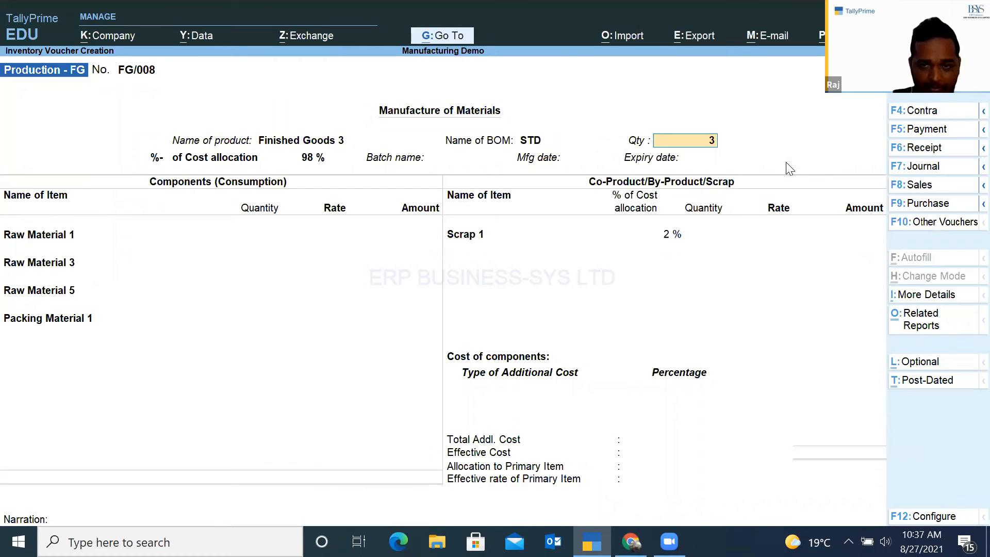
pyautogui.press('Return')
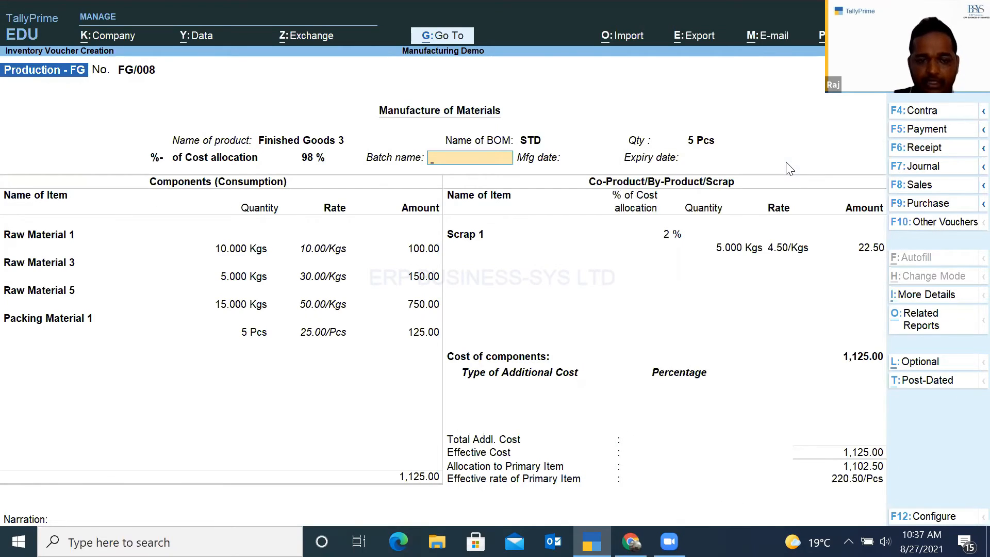
# - Enter new batch number 27feb21 for Finished Goods 3, keep the Jan-2021 manufacturing date and set the expiry date to 31.12.22
pyautogui.press('Return')
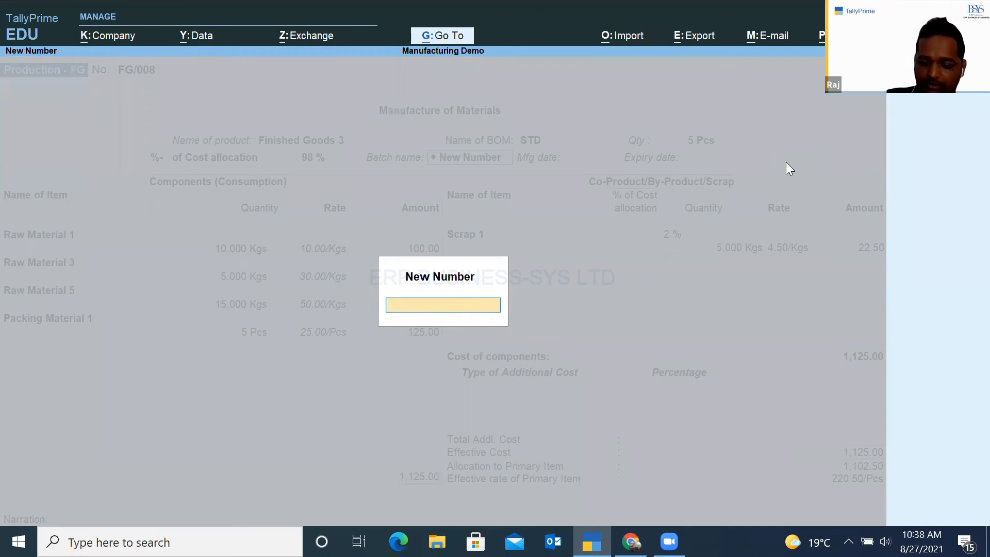
pyautogui.write('27')
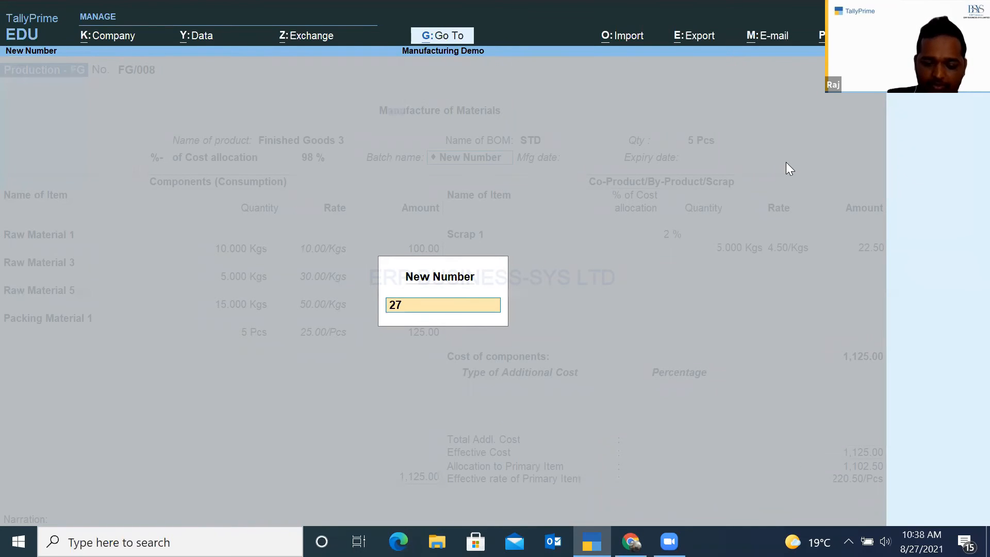
pyautogui.write('feb')
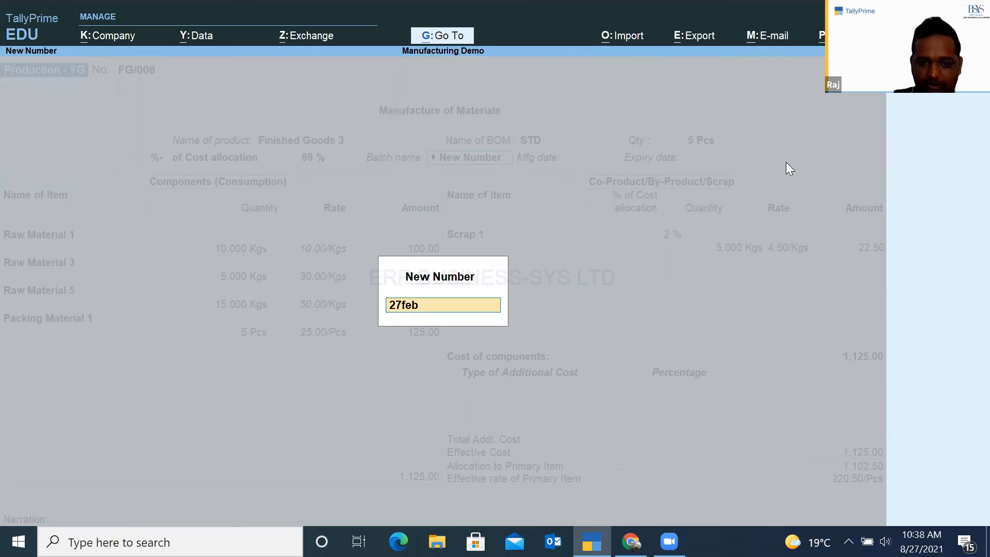
pyautogui.write('21')
pyautogui.press('Return')
pyautogui.press('Return')
pyautogui.write('31.12.22')
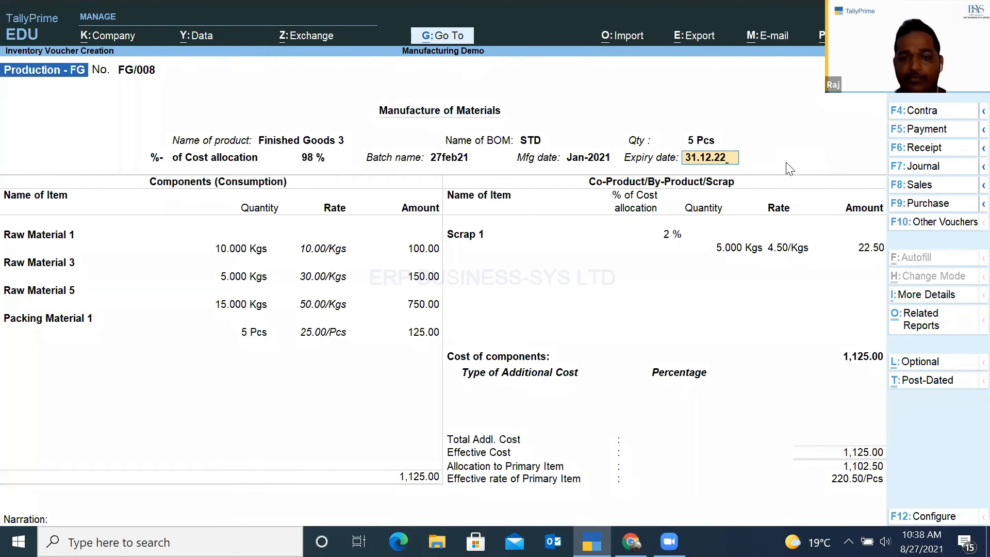
pyautogui.press('Return')
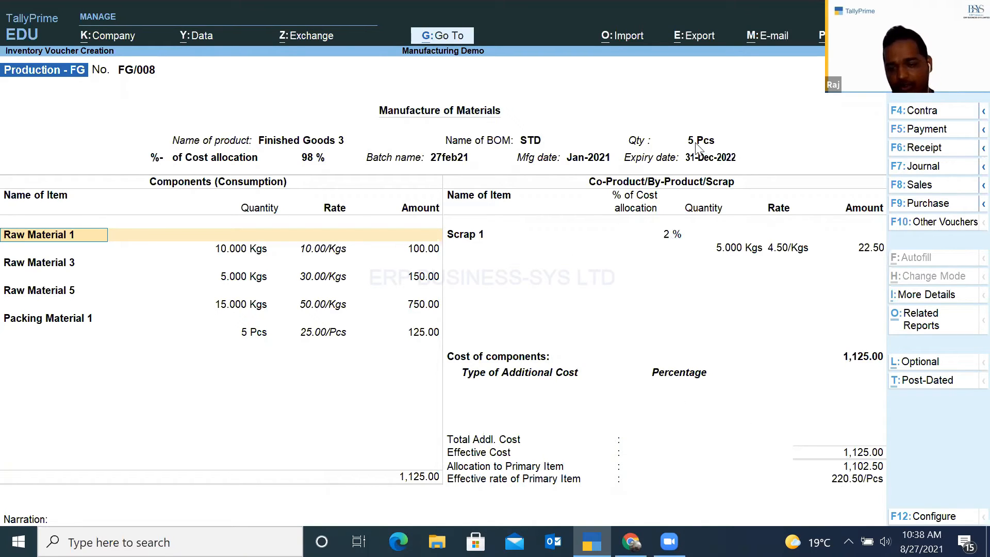
# - Add Production OH as an additional cost at 20 % to the Finished Goods 3 production voucher
pyautogui.click(511, 403)
pyautogui.write('pr')
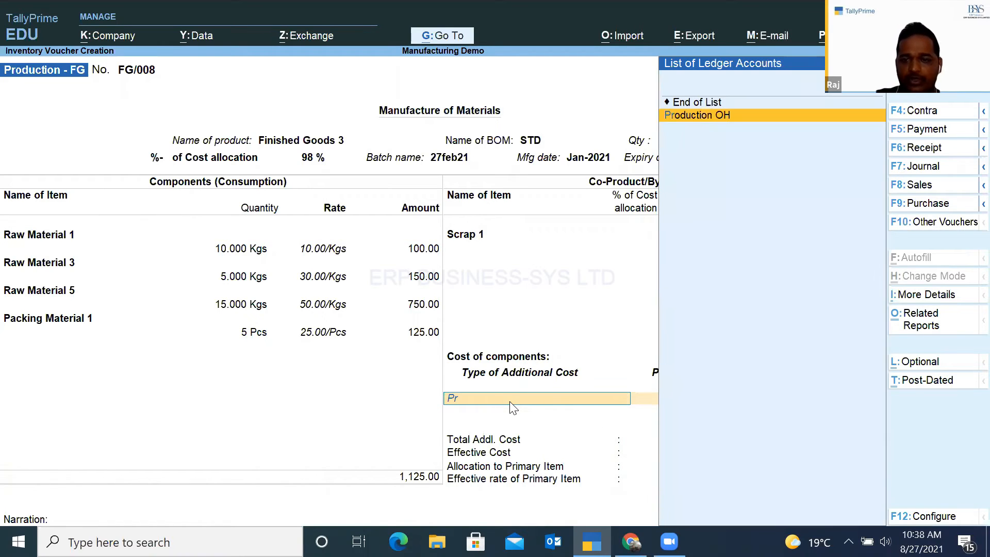
pyautogui.press('Return')
pyautogui.write('20')
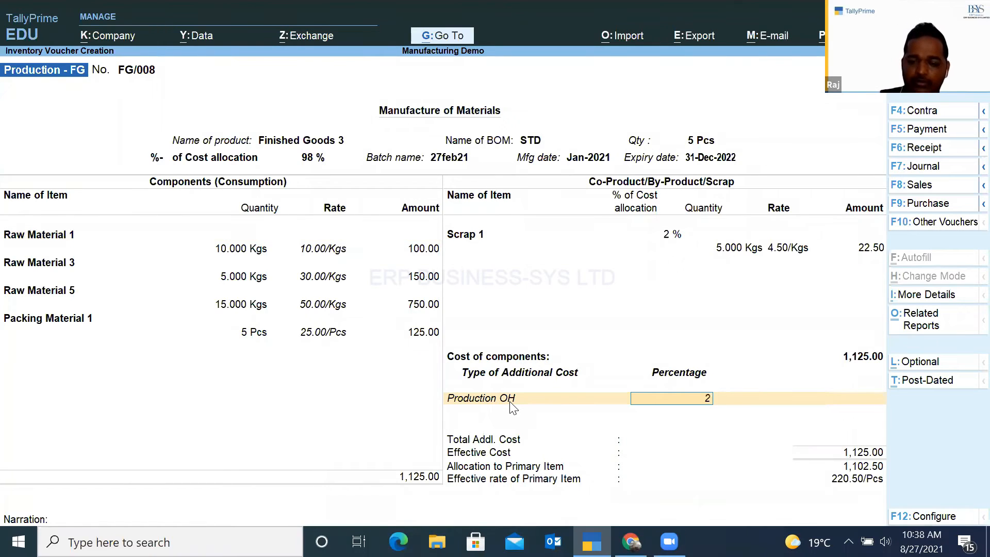
pyautogui.press('Return')
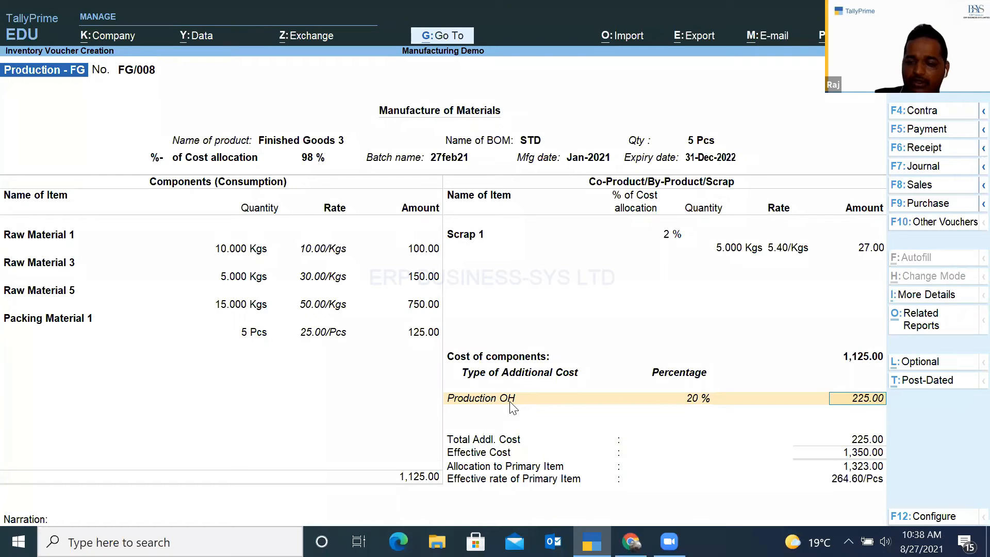
pyautogui.press('Return')
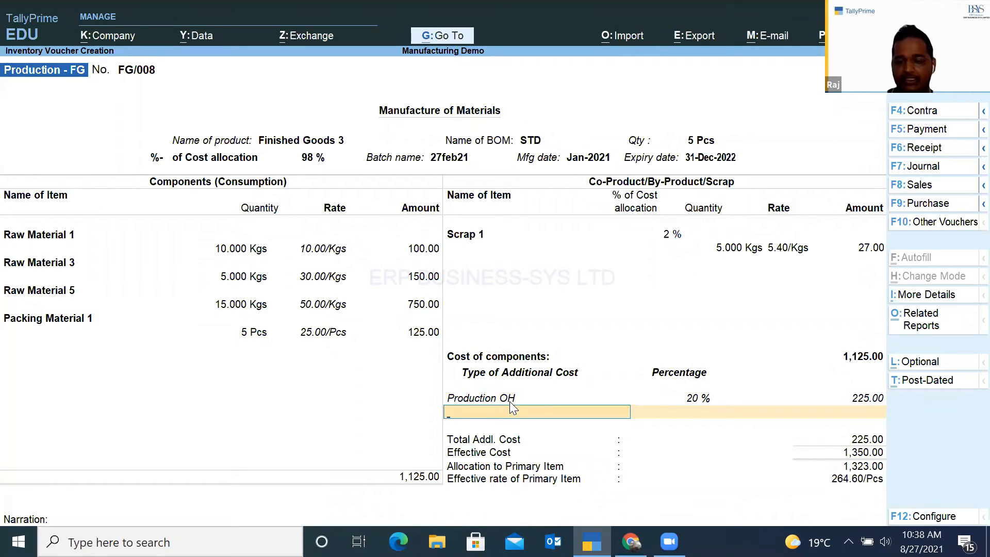
# - Save the Finished Goods 3 production voucher without a narration and leave voucher entry
pyautogui.press('Return')
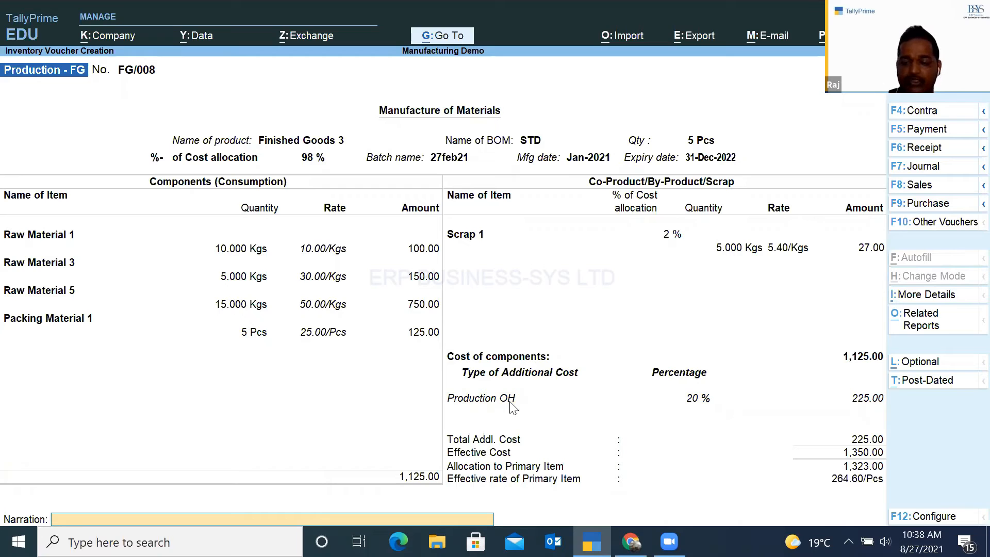
pyautogui.press('Return')
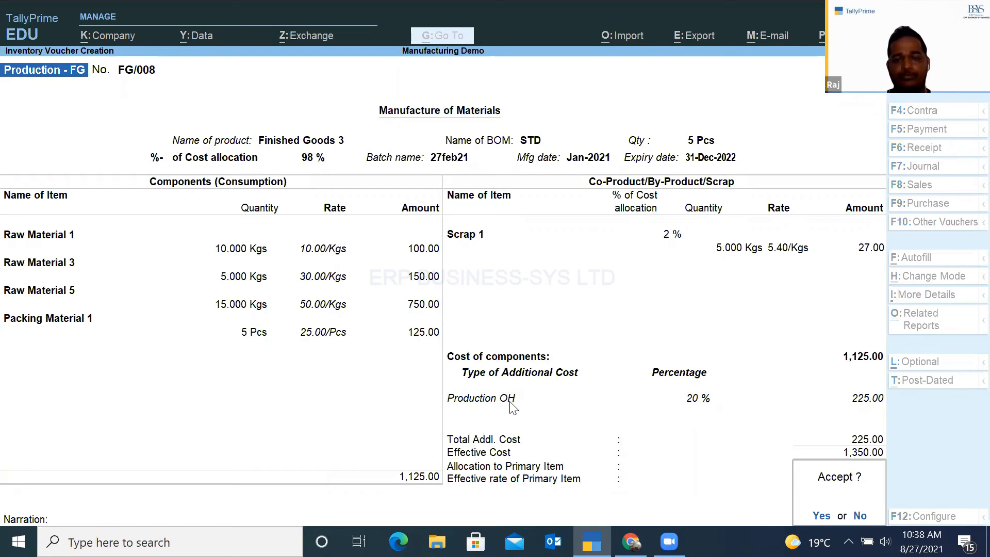
pyautogui.press('Return')
pyautogui.press('Escape')
pyautogui.press('y')
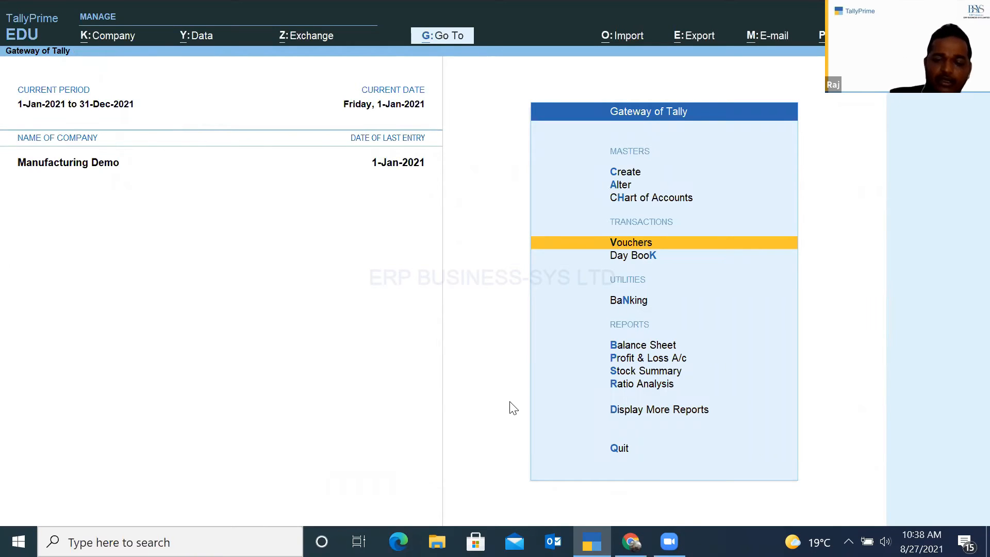
# - Check the closing quantities and values of the Finished Goods group items in the Stock Summary
pyautogui.press('Up')
pyautogui.press('Up')
pyautogui.press('Up')
pyautogui.press('Up')
pyautogui.press('Up')
pyautogui.press('Up')
pyautogui.press('Up')
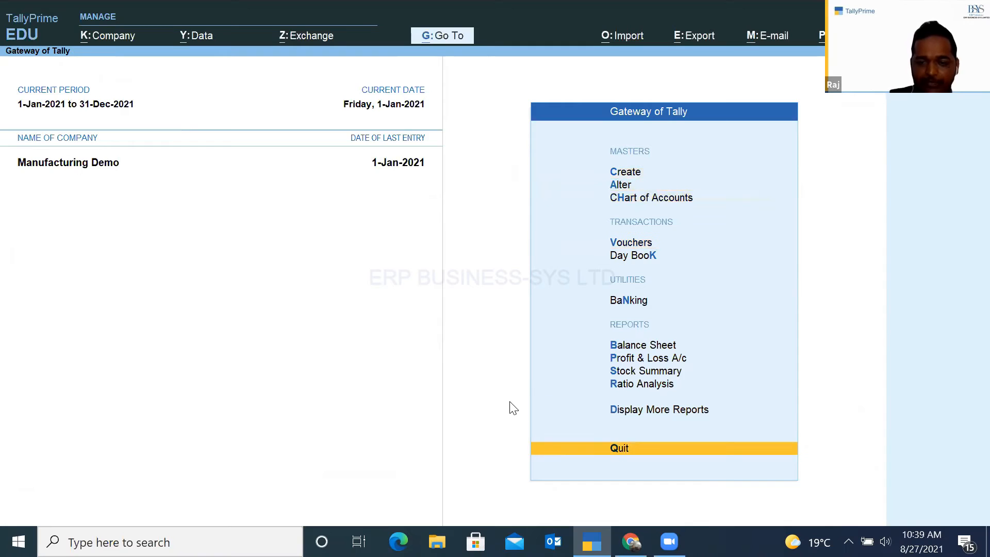
pyautogui.press('Return')
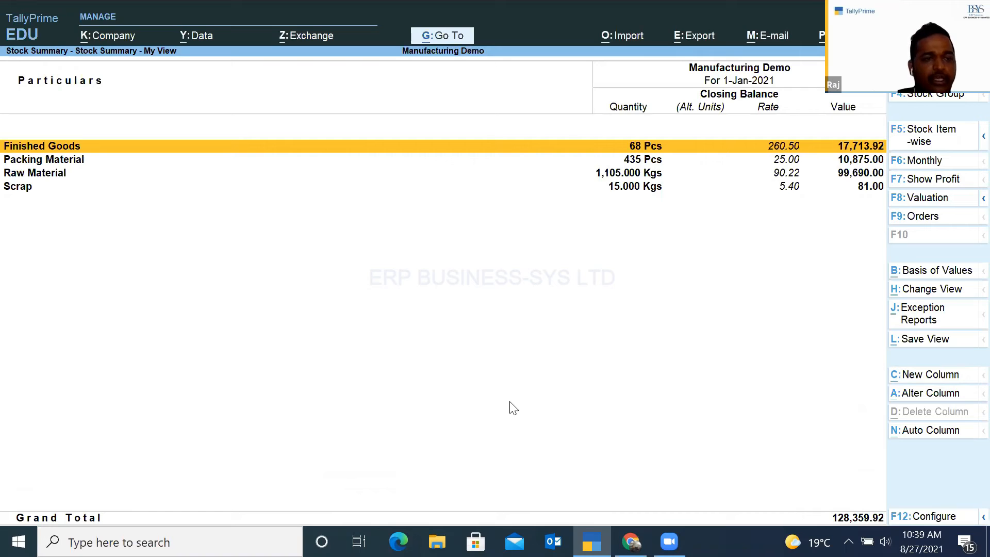
pyautogui.press('Return')
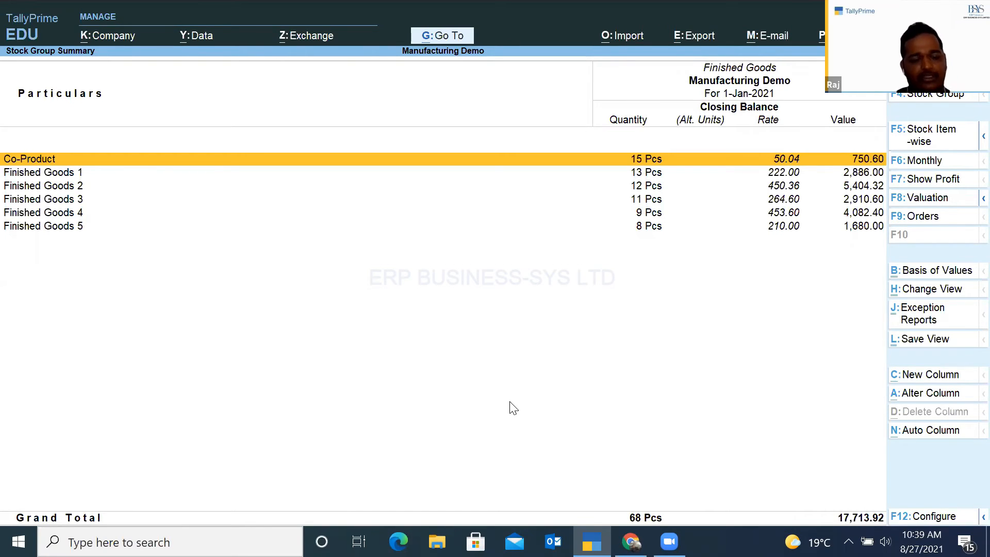
# - Leave the Finished Goods group and reopen the Stock Summary at the list of stock groups
pyautogui.press('Escape')
pyautogui.press('Escape')
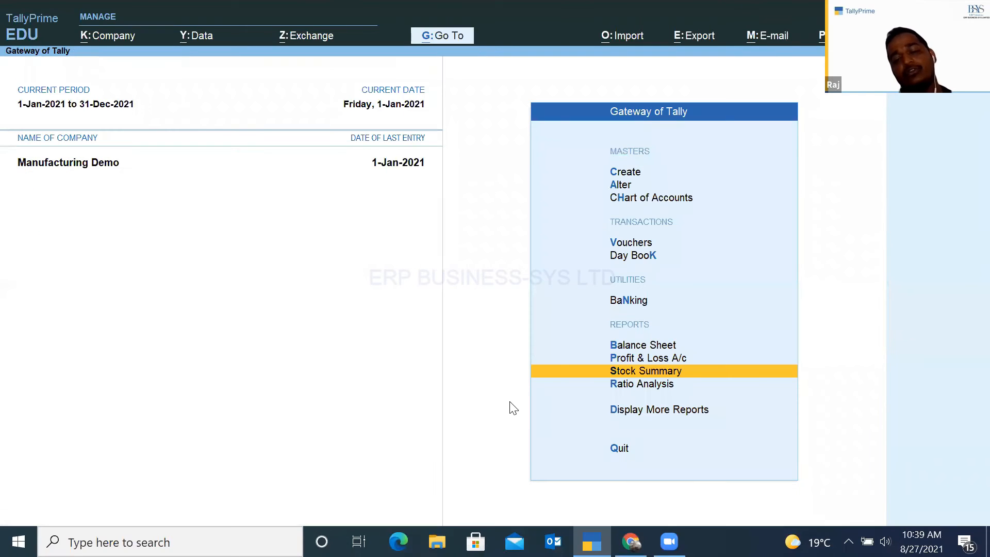
pyautogui.press('Return')
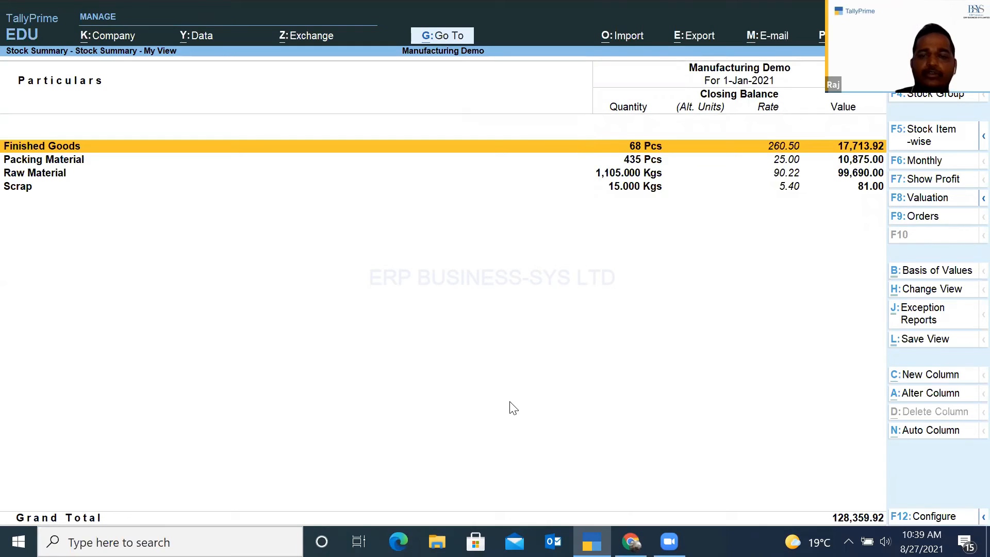
# - Review the items of the Finished Goods group in the Stock Summary and return to the stock groups
pyautogui.press('Return')
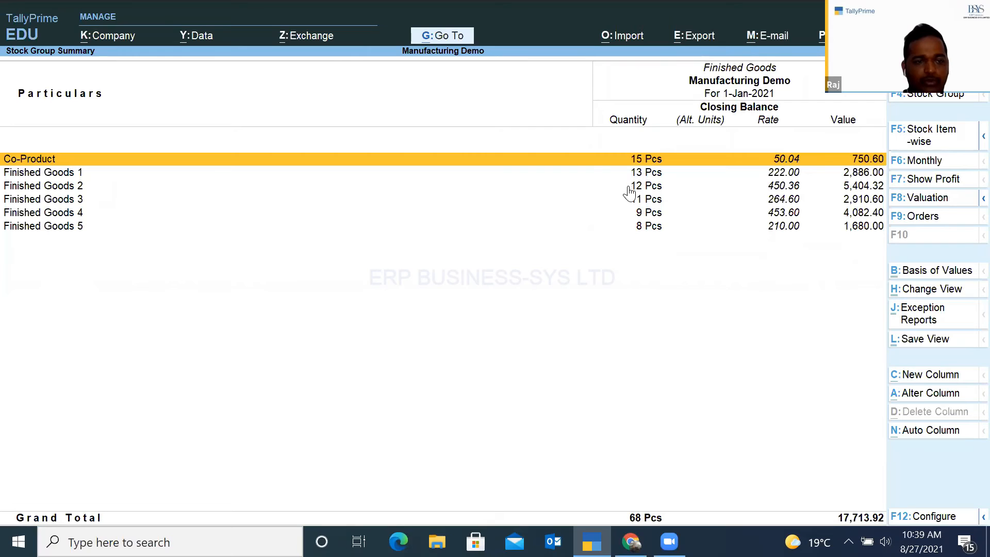
pyautogui.press('Down')
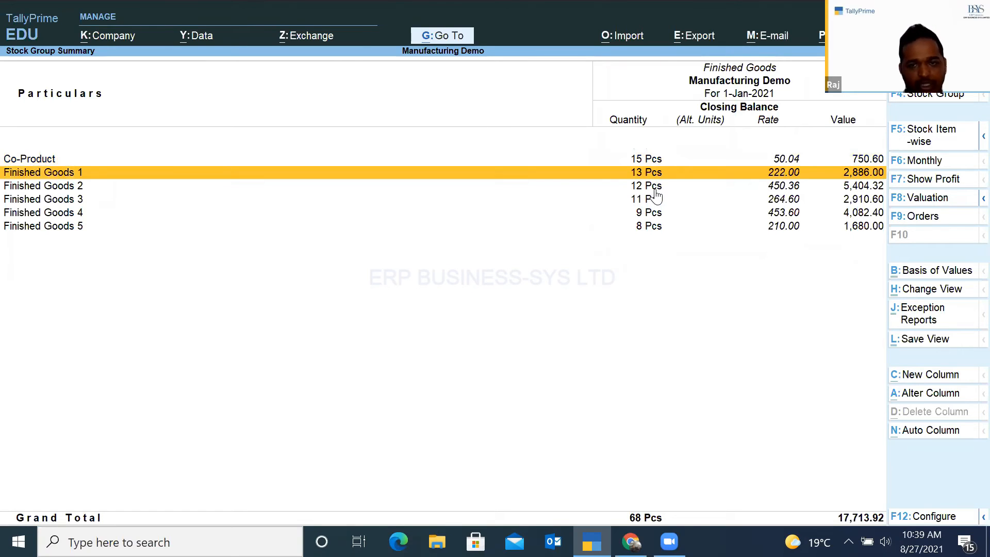
pyautogui.press('Down')
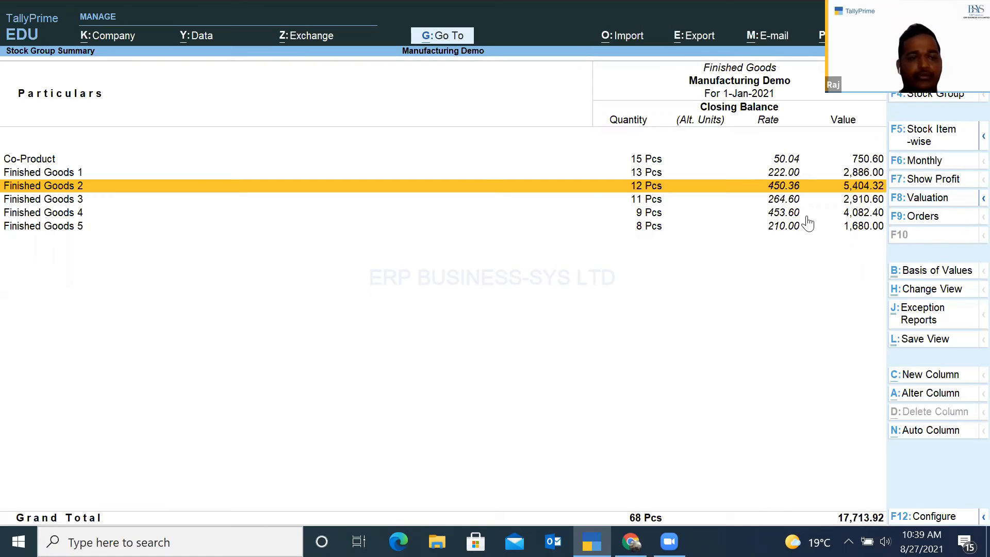
pyautogui.press('Escape')
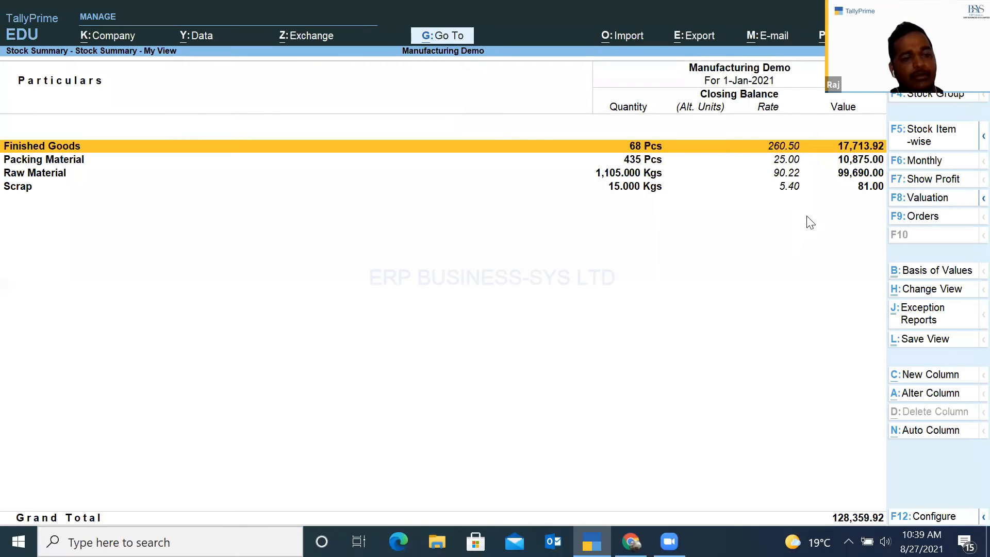
# - Check the closing balance of the items in the Scrap stock group
pyautogui.press('Down')
pyautogui.press('Down')
pyautogui.press('Down')
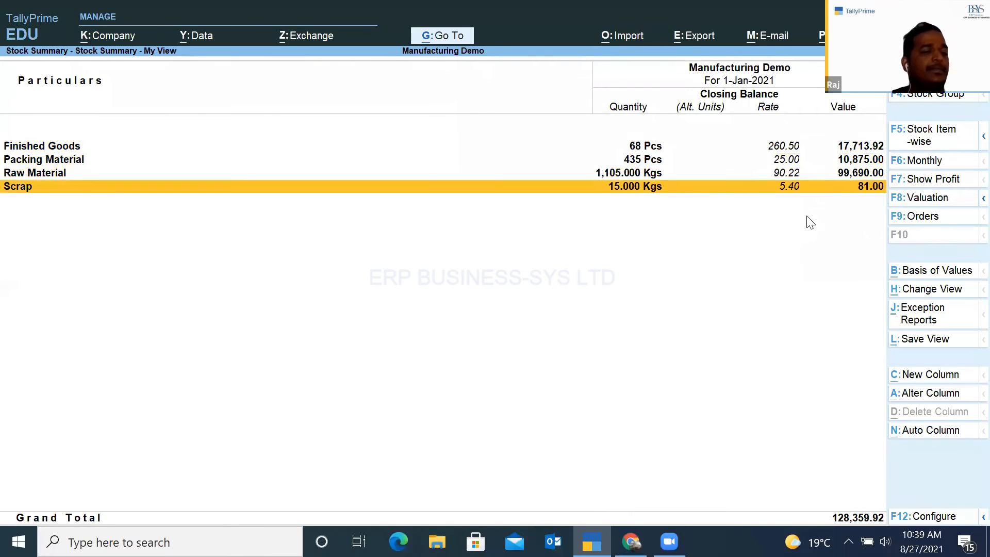
pyautogui.press('Return')
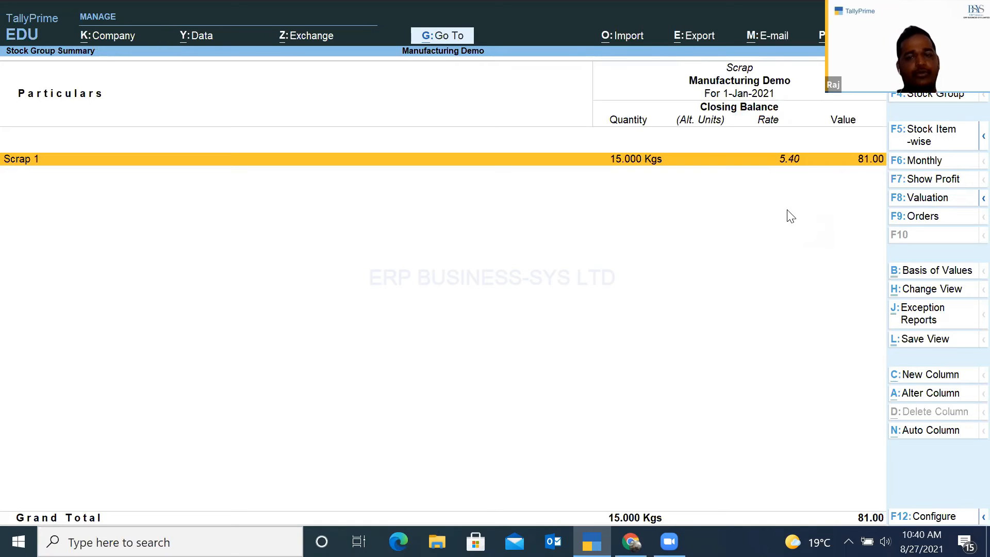
pyautogui.press('Escape')
# - Review the closing quantities, rates and values of Raw Material 1 to 6 in the Raw Material group
pyautogui.press('Up')
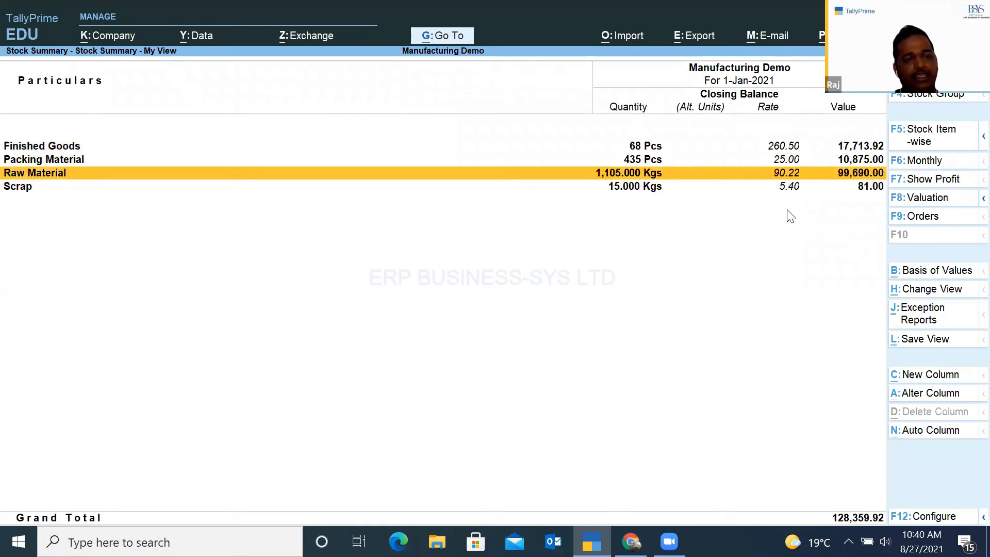
pyautogui.press('Return')
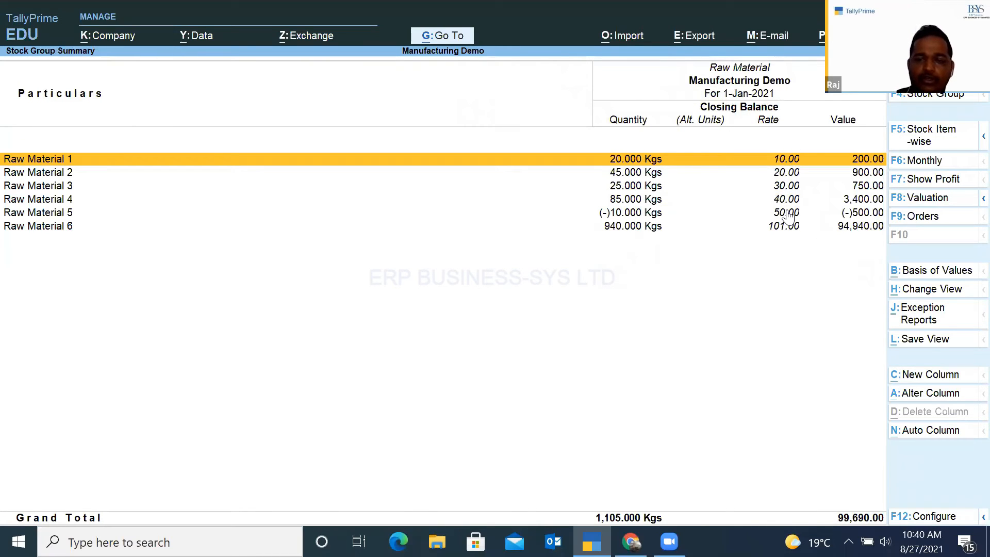
pyautogui.press('Down')
pyautogui.press('Down')
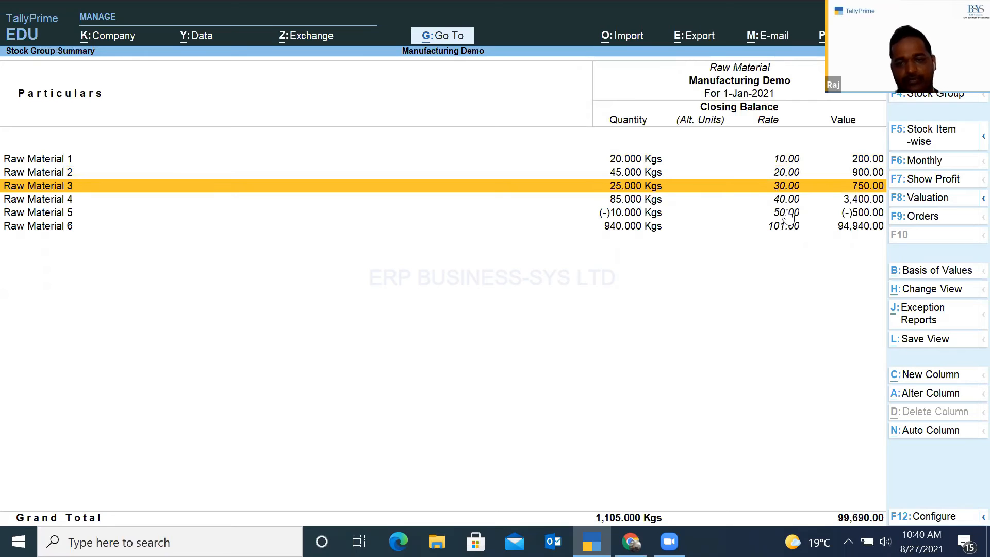
pyautogui.press('Down')
pyautogui.click(787, 217)
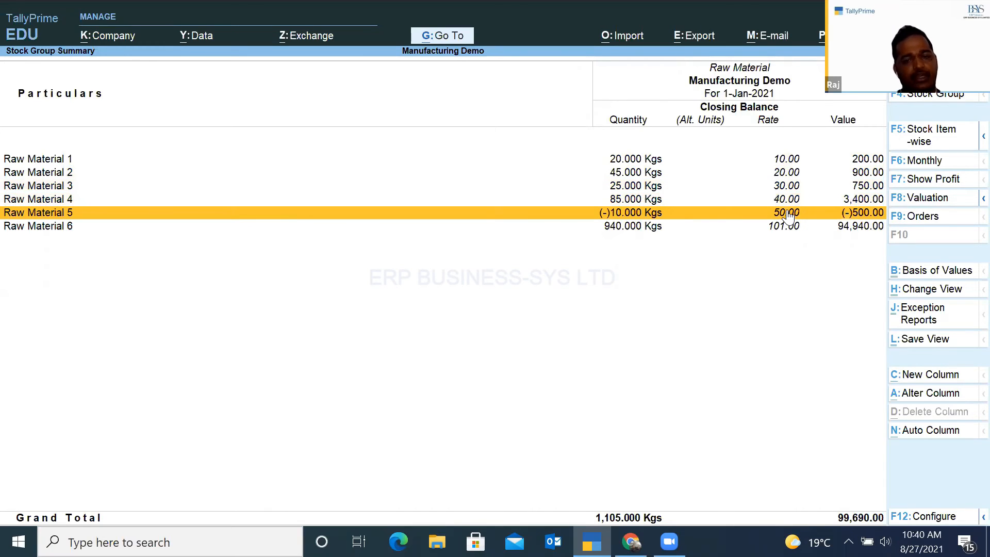
pyautogui.press('Down')
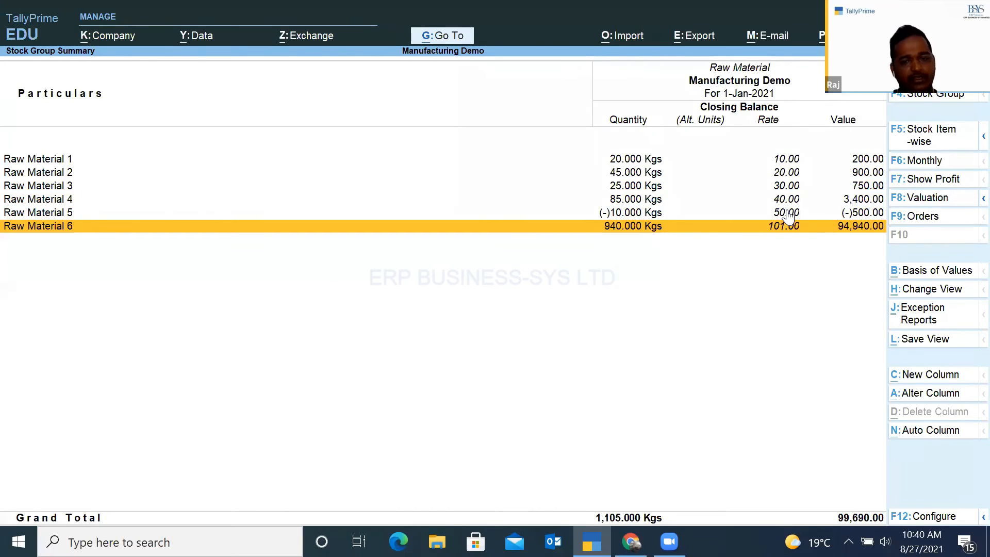
pyautogui.press('Escape')
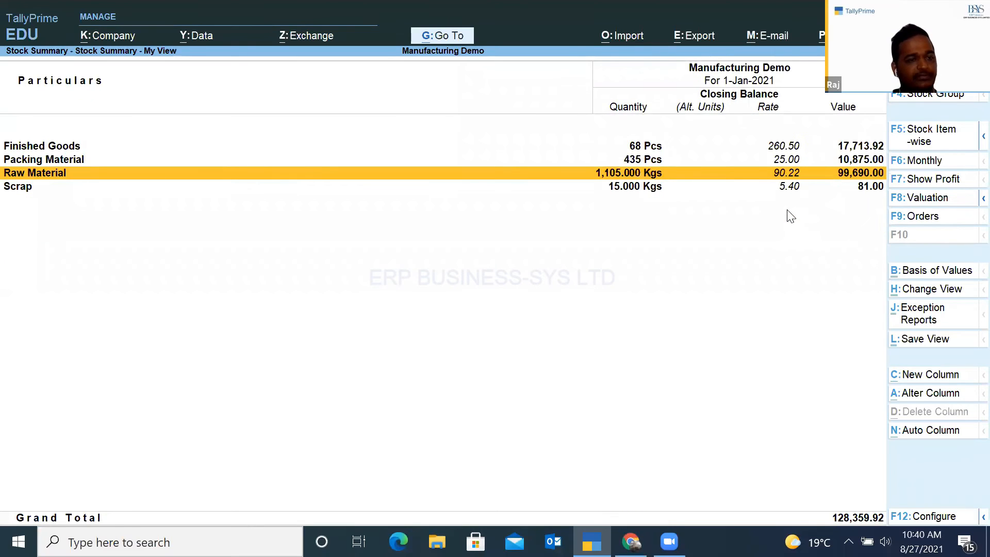
# - Check the closing balance of the Packing Material group and leave the Stock Summary for the Gateway of Tally
pyautogui.press('Up')
pyautogui.press('Return')
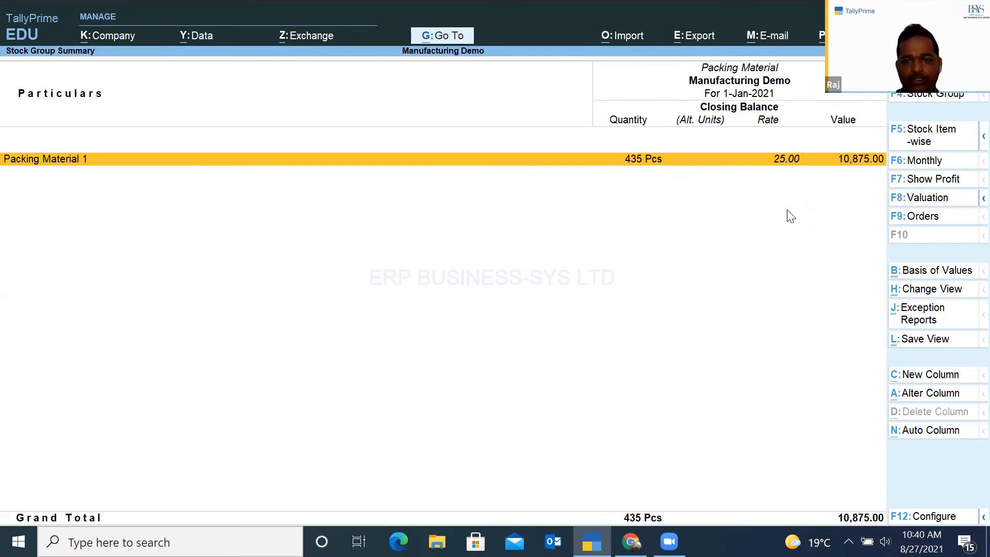
pyautogui.press('Escape')
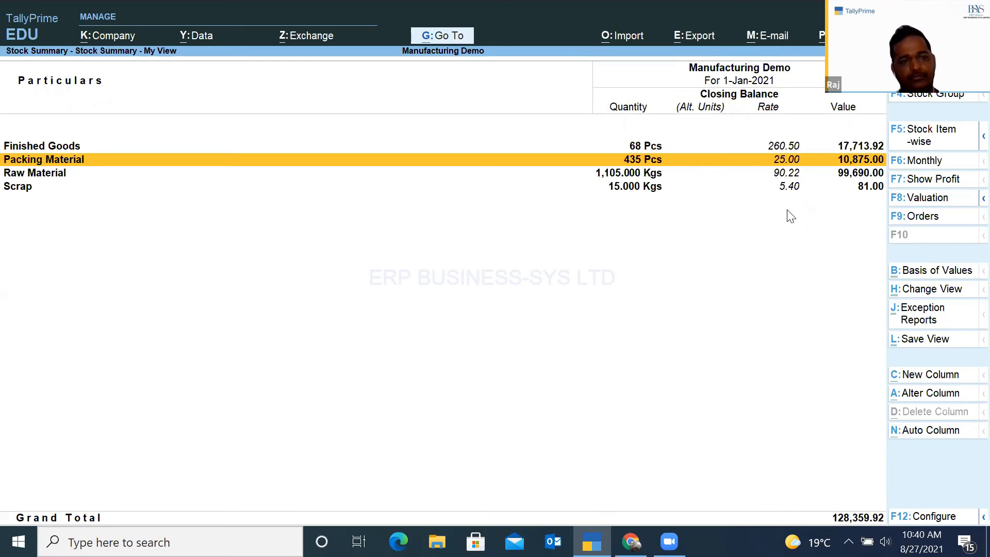
pyautogui.press('Escape')
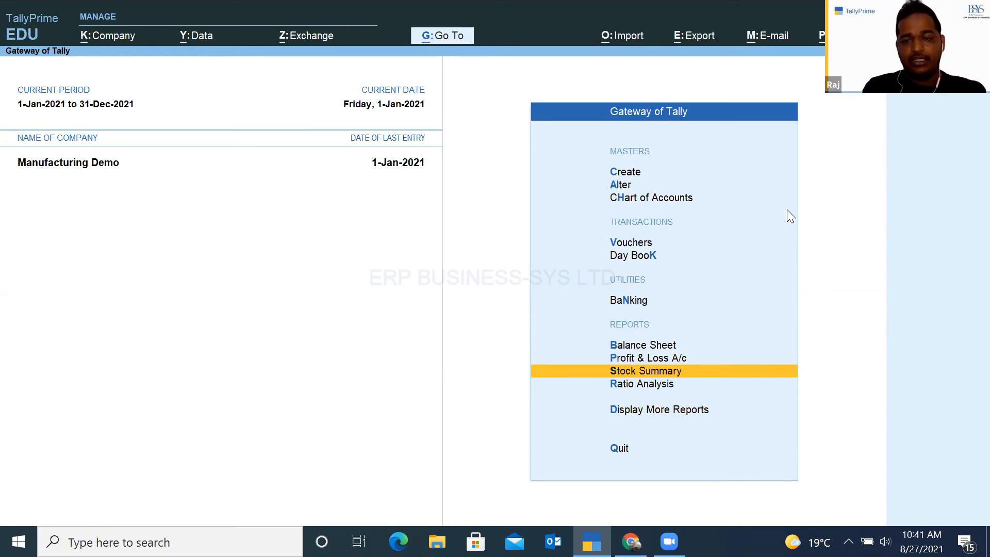
pyautogui.press('Escape')
pyautogui.press('Escape')
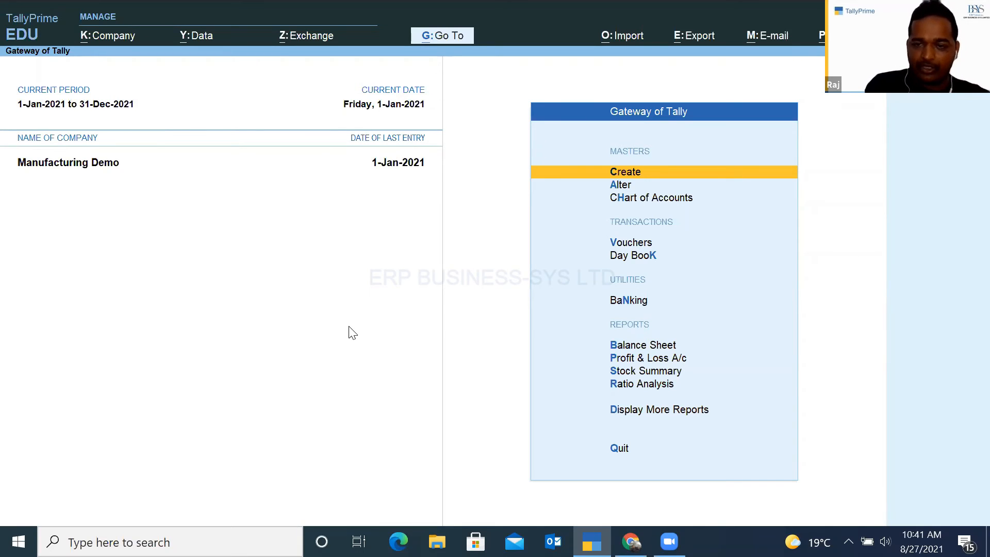
# - Open the list of masters for alteration and extend it with the additional and inactive master types
pyautogui.press('Down')
pyautogui.press('Return')
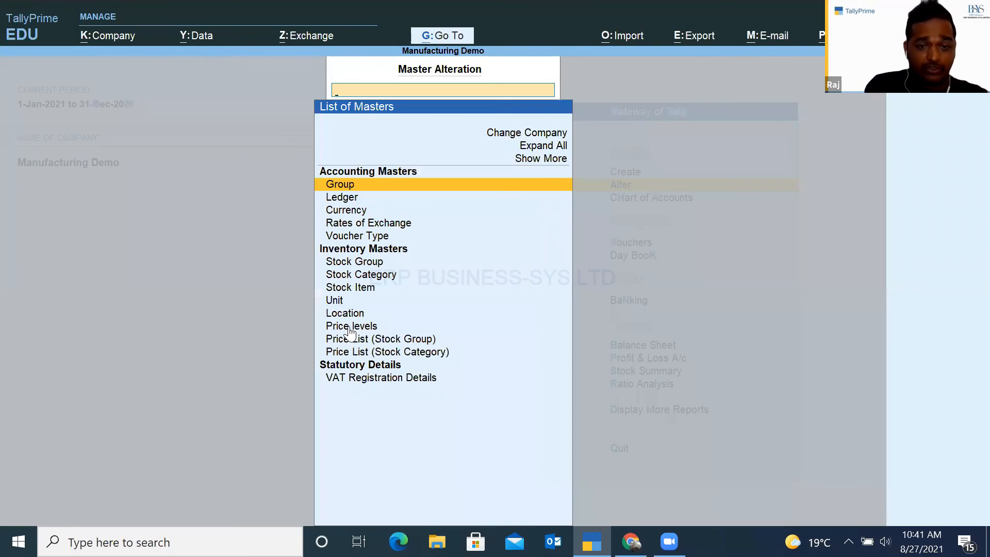
pyautogui.press('Down')
pyautogui.press('Down')
pyautogui.press('Down')
pyautogui.press('Down')
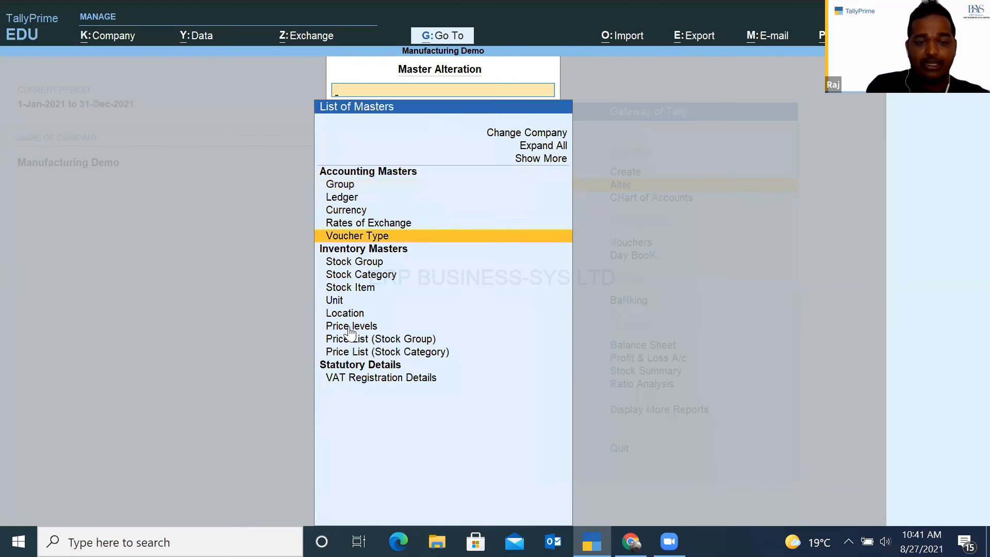
pyautogui.press('Up')
pyautogui.press('Up')
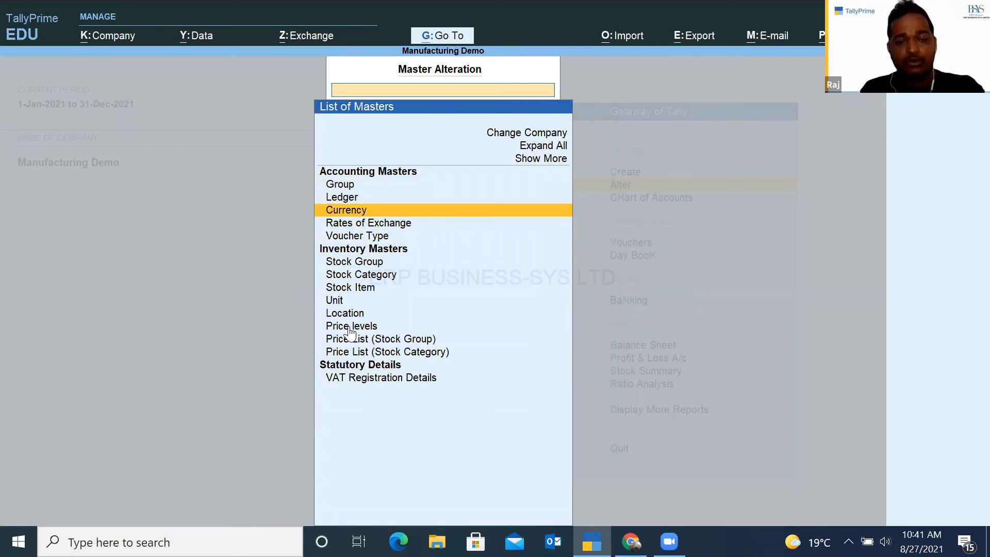
pyautogui.press('Up')
pyautogui.press('Up')
pyautogui.press('Up')
pyautogui.press('Return')
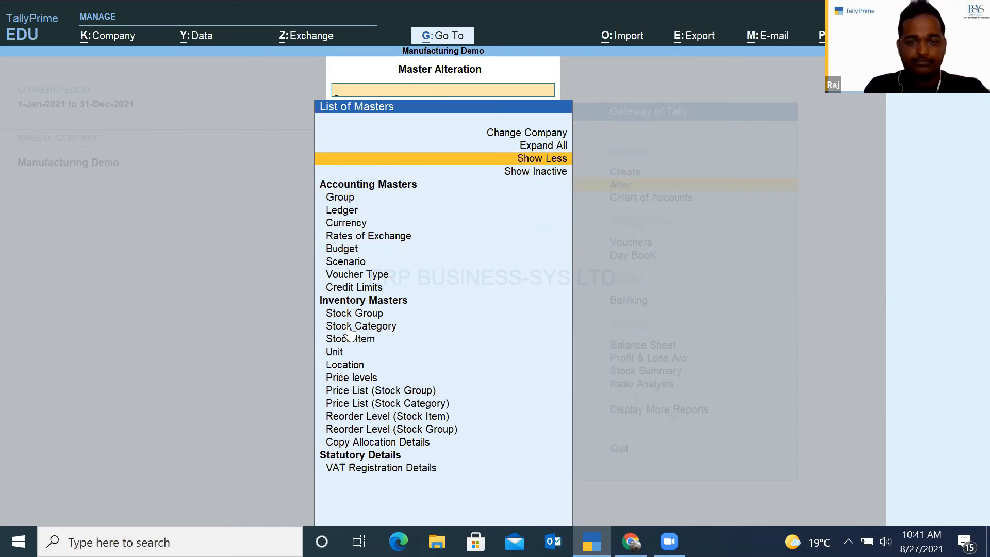
pyautogui.press('Down')
pyautogui.press('Return')
# - Find the Reorder Level (Stock Group) master and open the reorder levels of the Finished Goods group
pyautogui.write('Re')
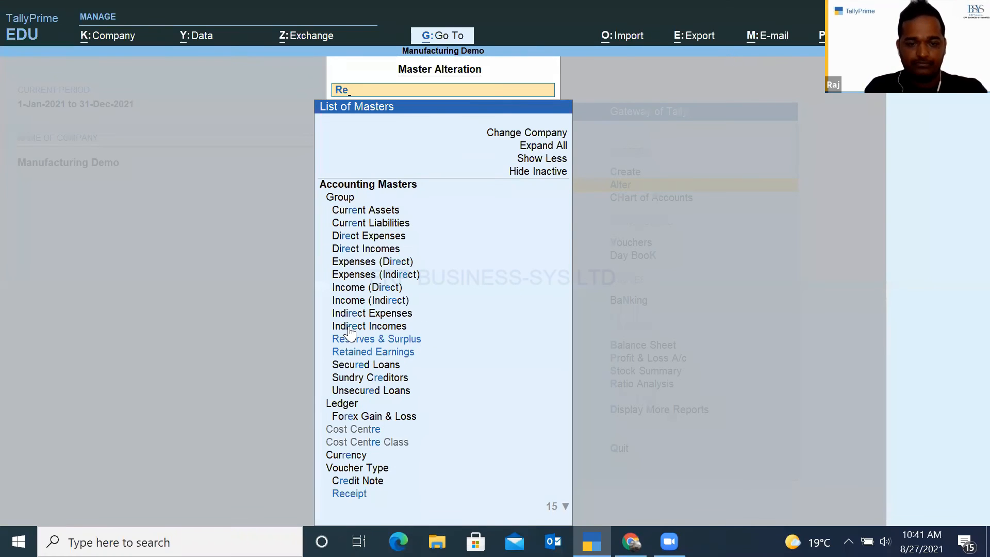
pyautogui.write('or')
pyautogui.press('Down')
pyautogui.press('Down')
pyautogui.press('Return')
pyautogui.press('Down')
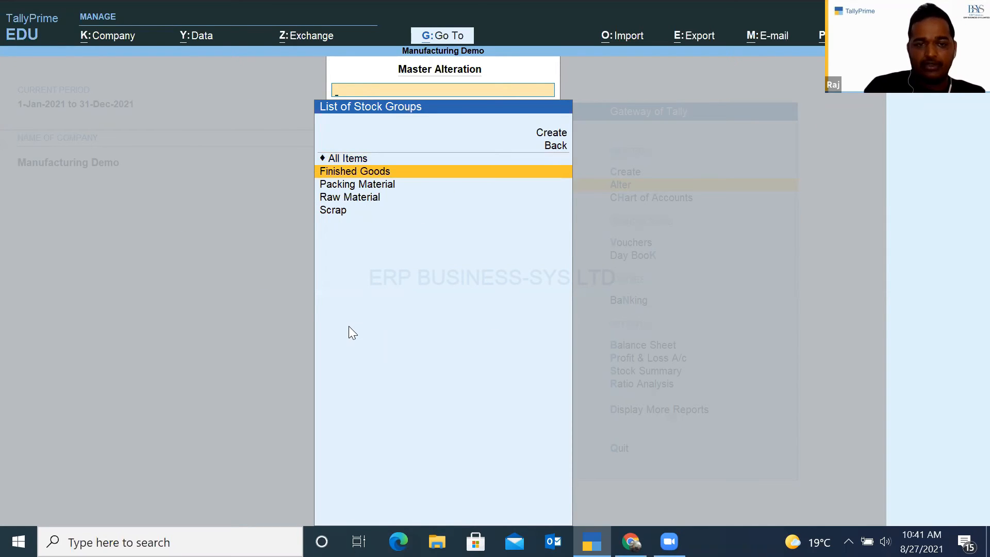
pyautogui.press('Return')
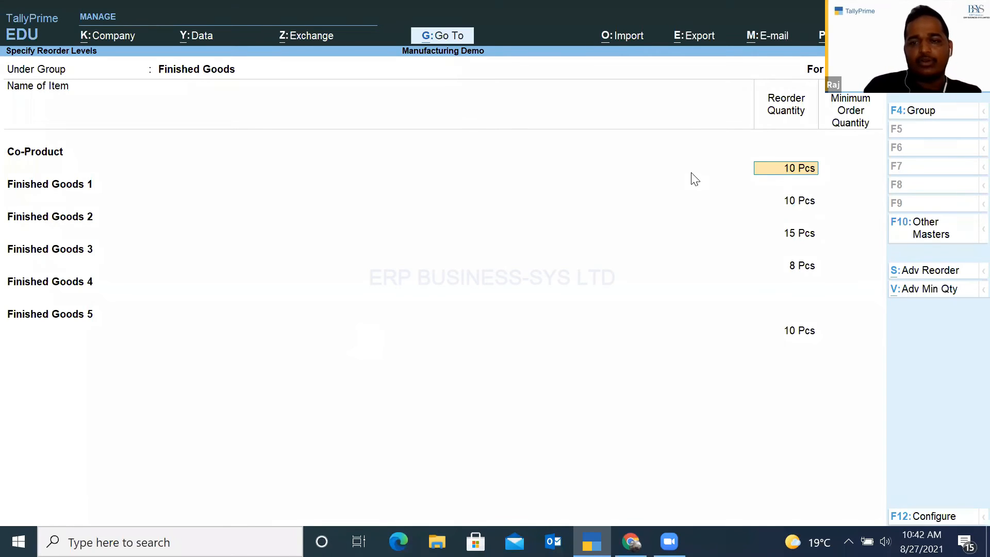
# - Set the reorder quantity of Finished Goods 4 to 15 Pcs and save the group's reorder levels
pyautogui.press('Return')
pyautogui.press('Return')
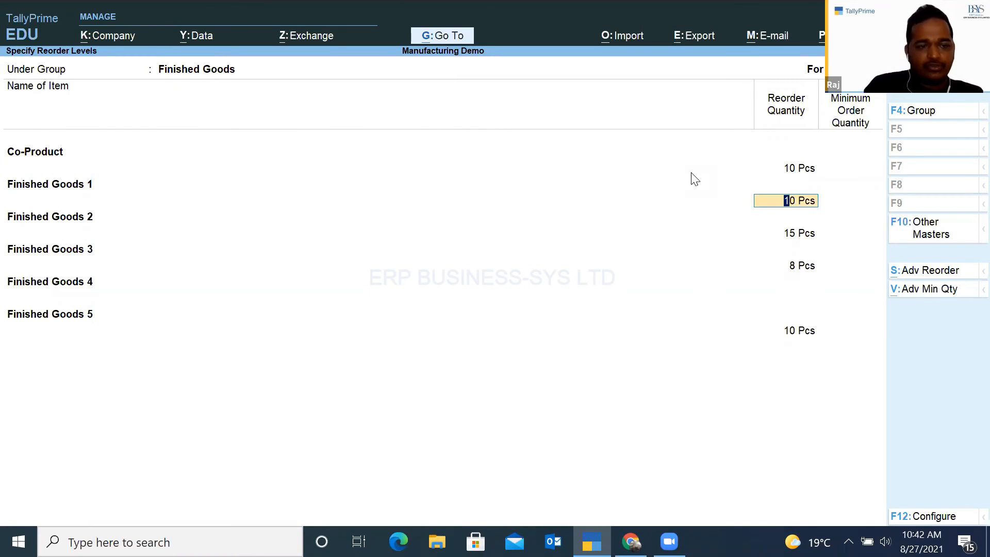
pyautogui.press('Return')
pyautogui.press('Return')
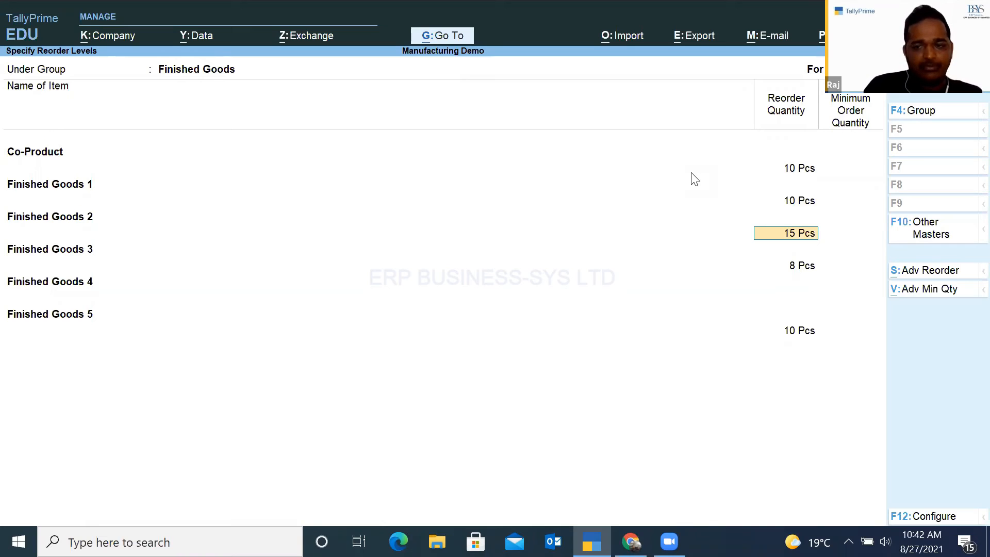
pyautogui.press('Return')
pyautogui.press('Return')
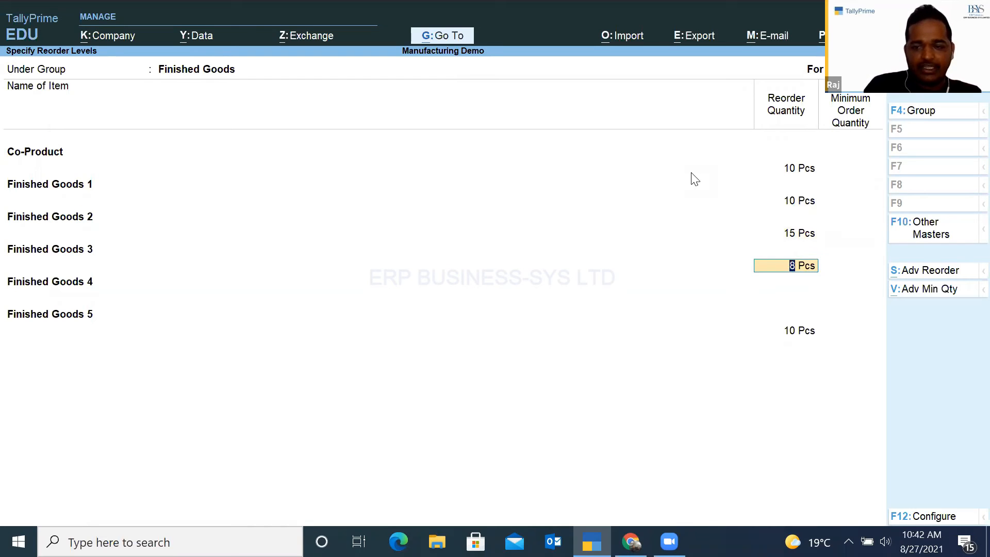
pyautogui.press('Return')
pyautogui.press('Return')
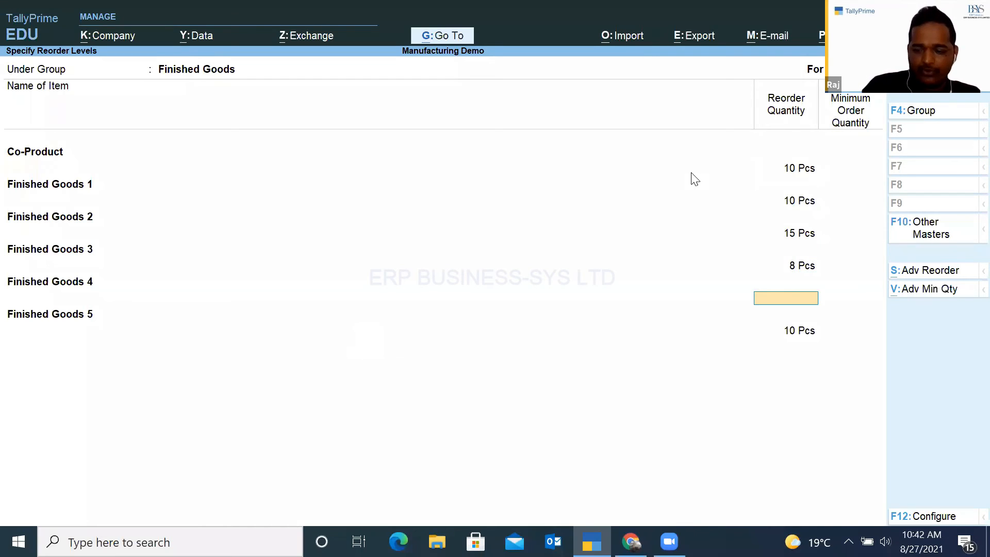
pyautogui.write('15')
pyautogui.press('Return')
pyautogui.press('Return')
pyautogui.press('Return')
pyautogui.press('Return')
pyautogui.press('Return')
# - Check the reorder quantities of the Raw Material group and return to the Gateway of Tally
pyautogui.press('Down')
pyautogui.press('Down')
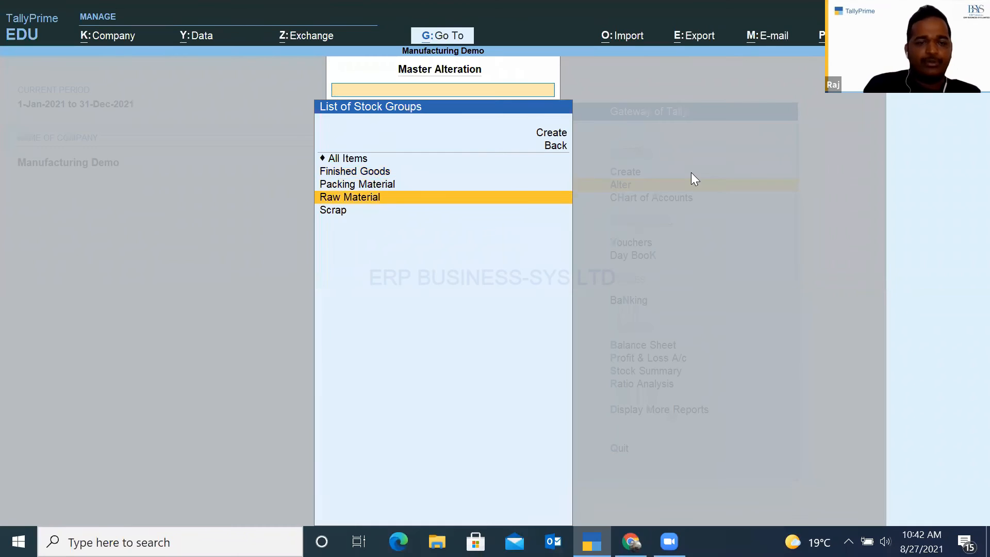
pyautogui.press('Return')
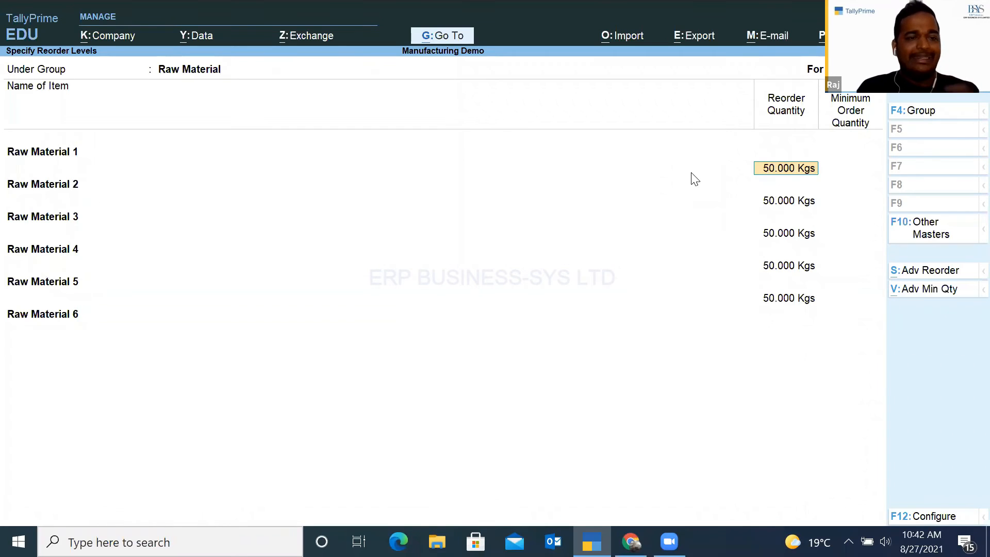
pyautogui.press('Escape')
pyautogui.press('Escape')
pyautogui.press('Escape')
pyautogui.press('Escape')
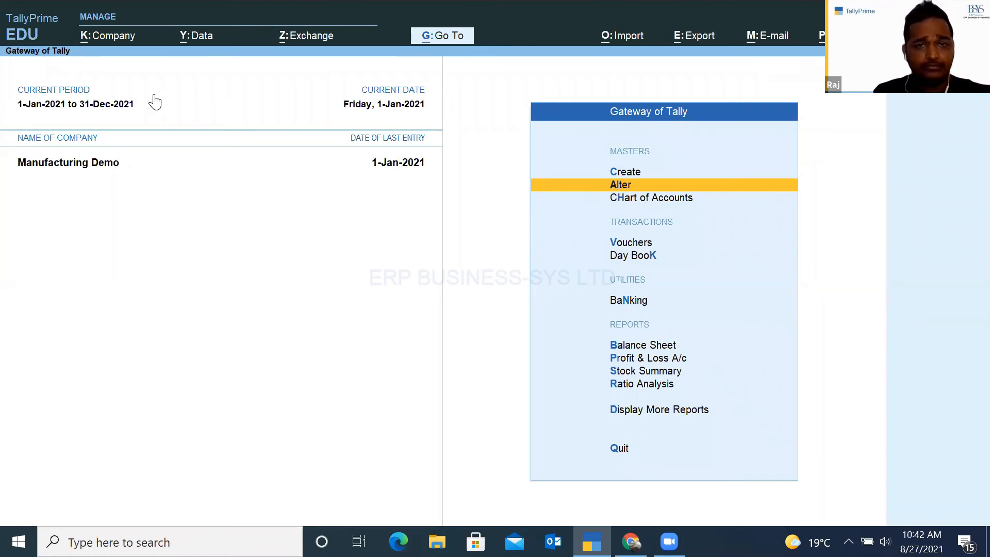
# - Open the Stock Group Reorder Status report for Raw Material and examine the shortfalls and the orders to place
pyautogui.click(455, 38)
pyautogui.write('Reor')
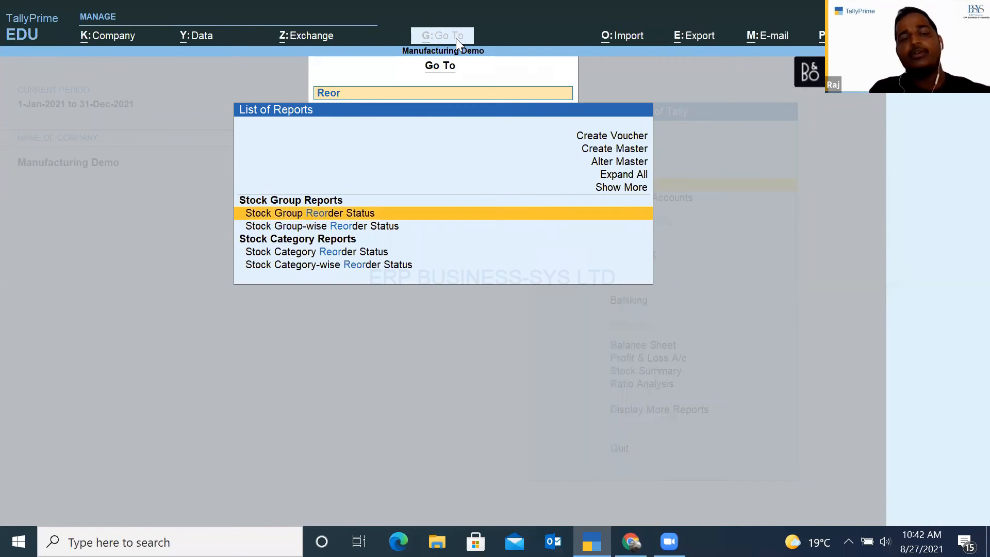
pyautogui.press('Return')
pyautogui.press('Down')
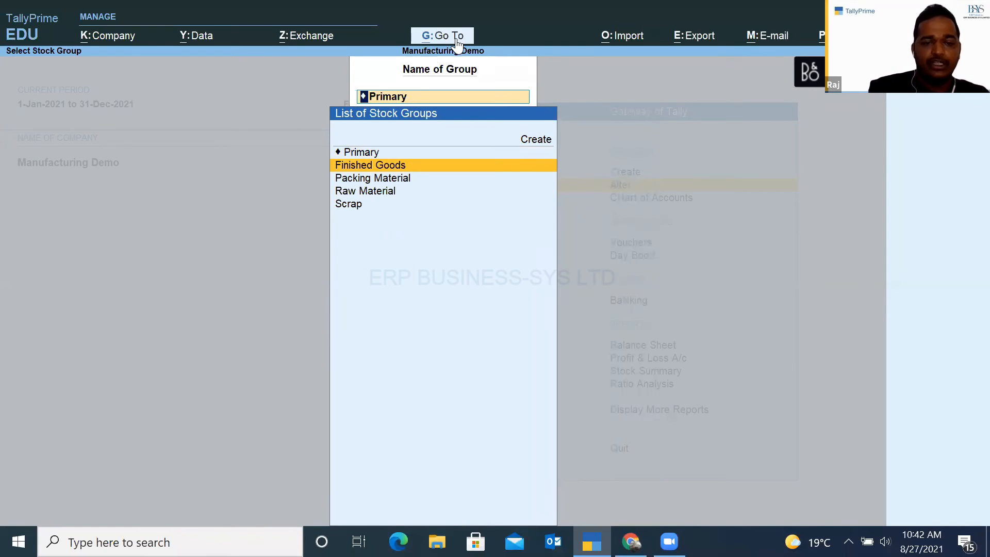
pyautogui.press('Down')
pyautogui.press('Down')
pyautogui.press('Return')
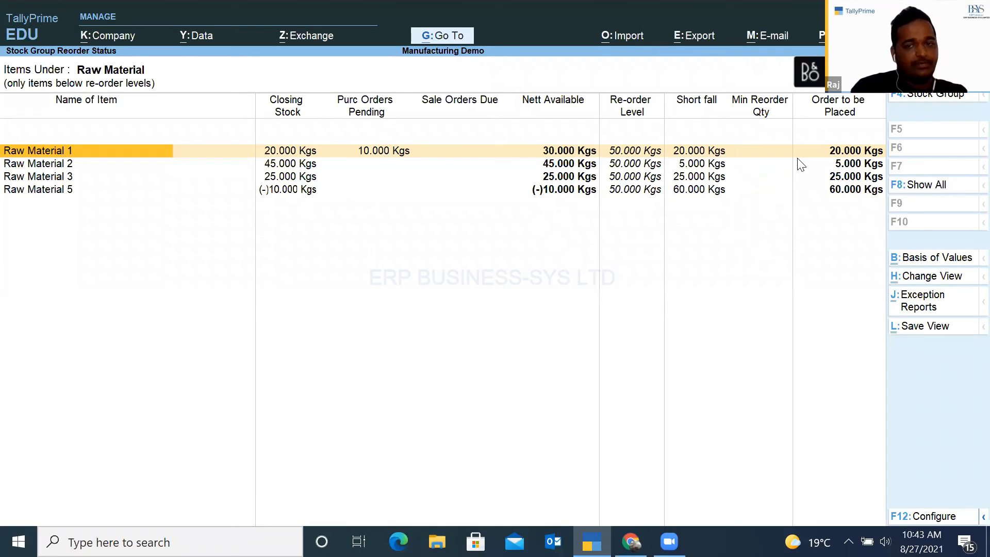
pyautogui.click(61, 166)
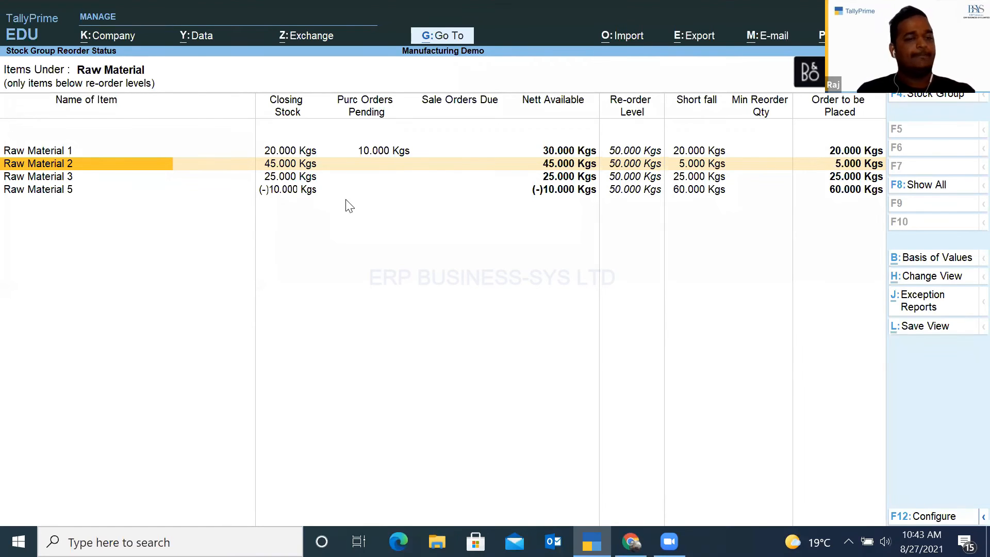
# - Switch the reorder status report to the Finished Goods group, examine its shortfalls, and return to the Gateway of Tally
pyautogui.press('F4')
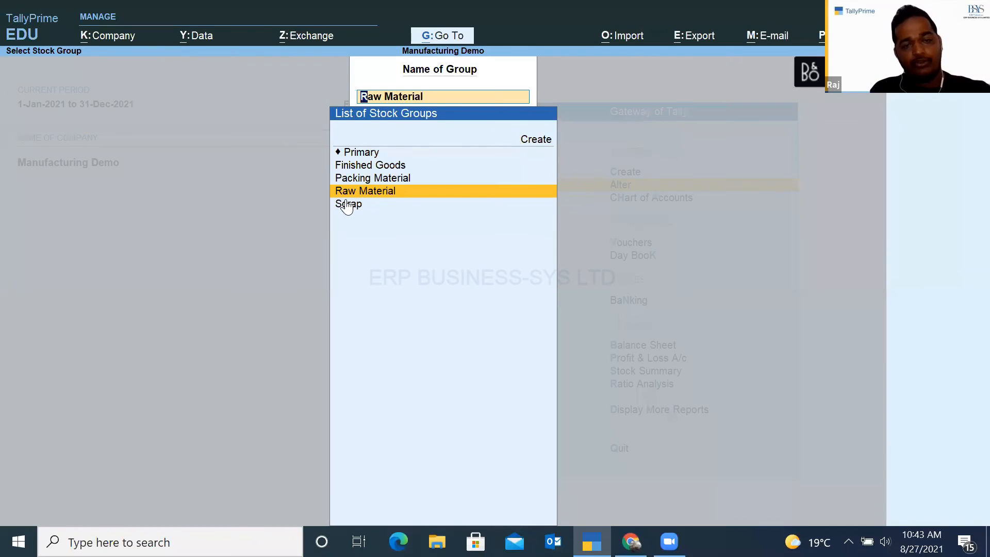
pyautogui.press('Up')
pyautogui.press('Up')
pyautogui.press('Return')
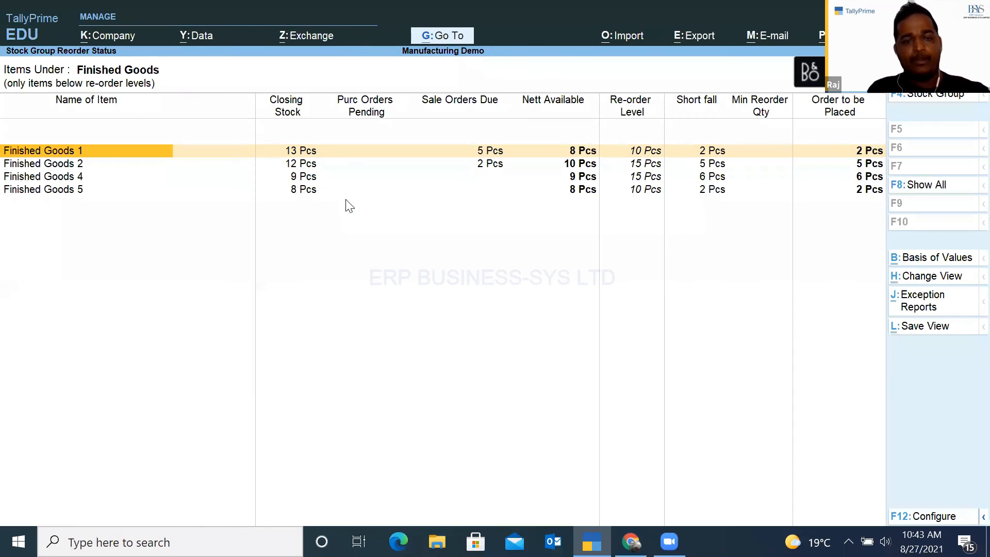
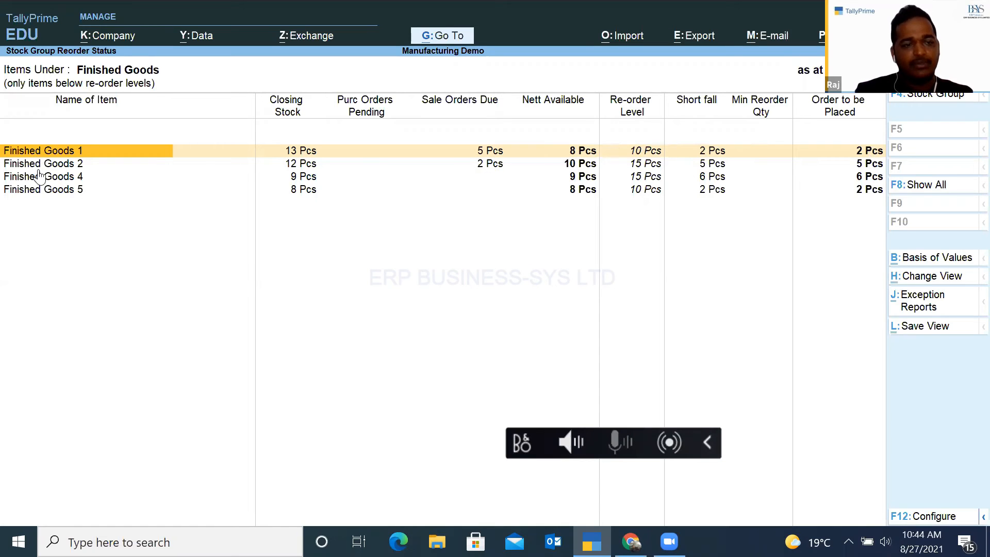
pyautogui.click(81, 168)
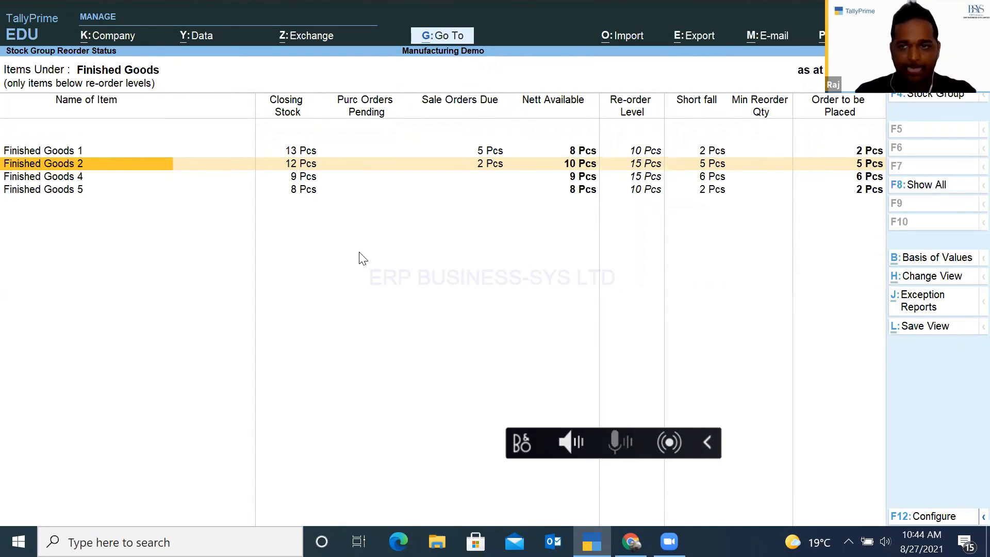
pyautogui.press('F4')
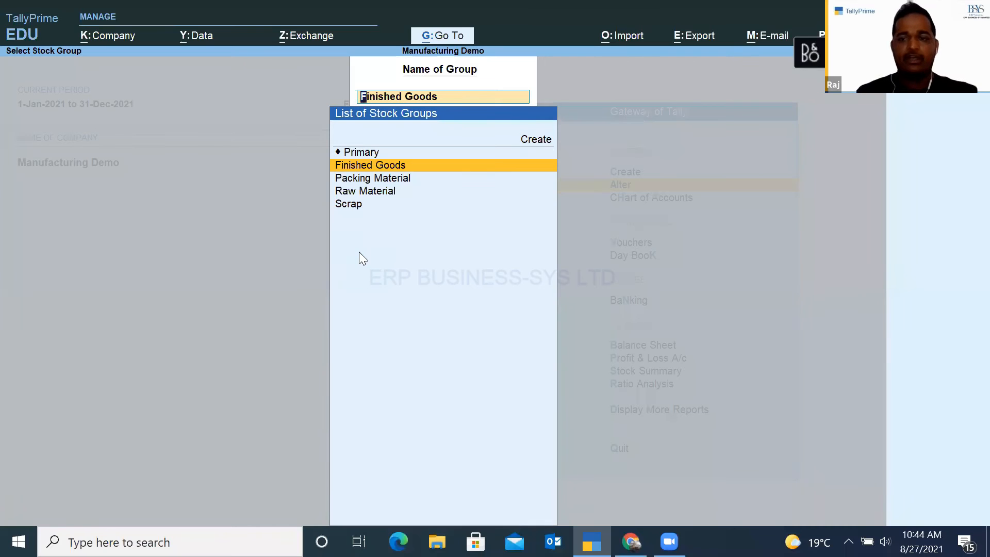
pyautogui.press('Escape')
pyautogui.press('Escape')
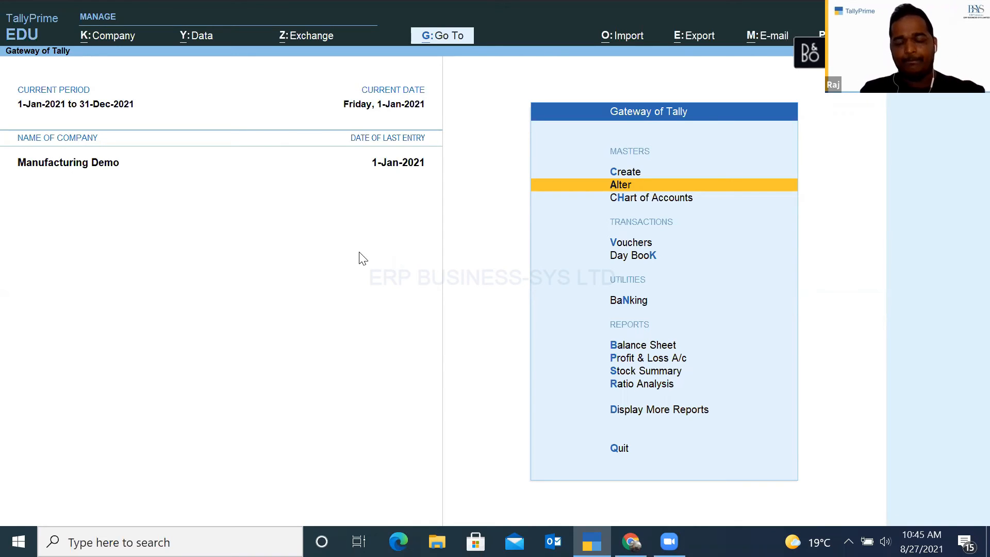
pyautogui.press('Escape')
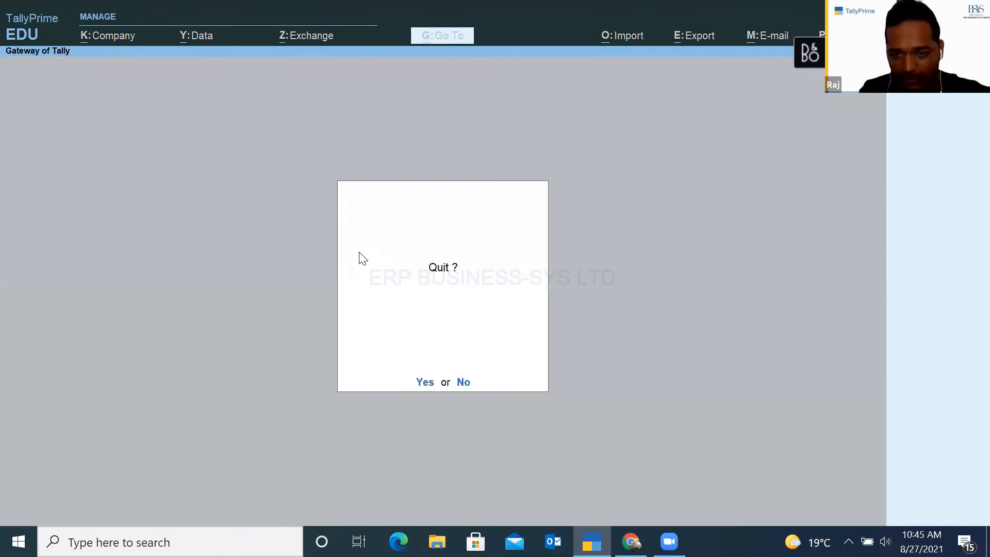
pyautogui.press('Escape')
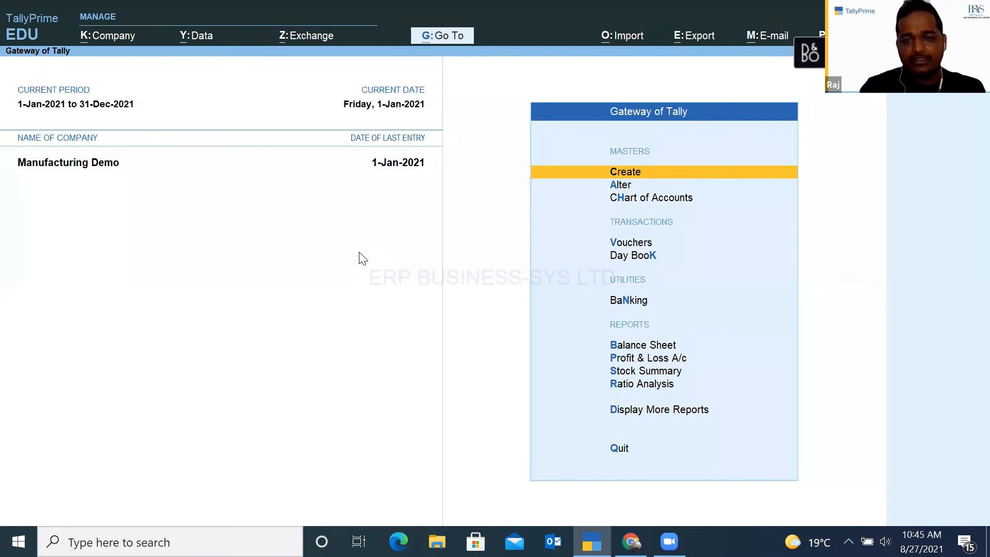
# - Open the Price List (Stock Group) master for alteration
pyautogui.press('Down')
pyautogui.press('Return')
pyautogui.press('Down')
pyautogui.press('Down')
pyautogui.press('Down')
pyautogui.press('Down')
pyautogui.press('Down')
pyautogui.press('Down')
pyautogui.press('Down')
pyautogui.press('Down')
pyautogui.press('Down')
pyautogui.press('Down')
pyautogui.press('Down')
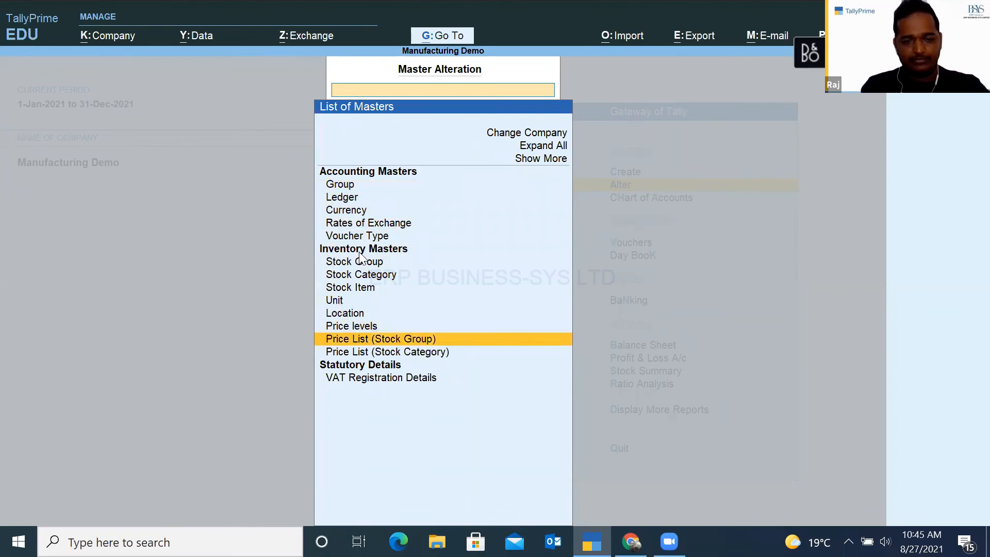
pyautogui.press('Return')
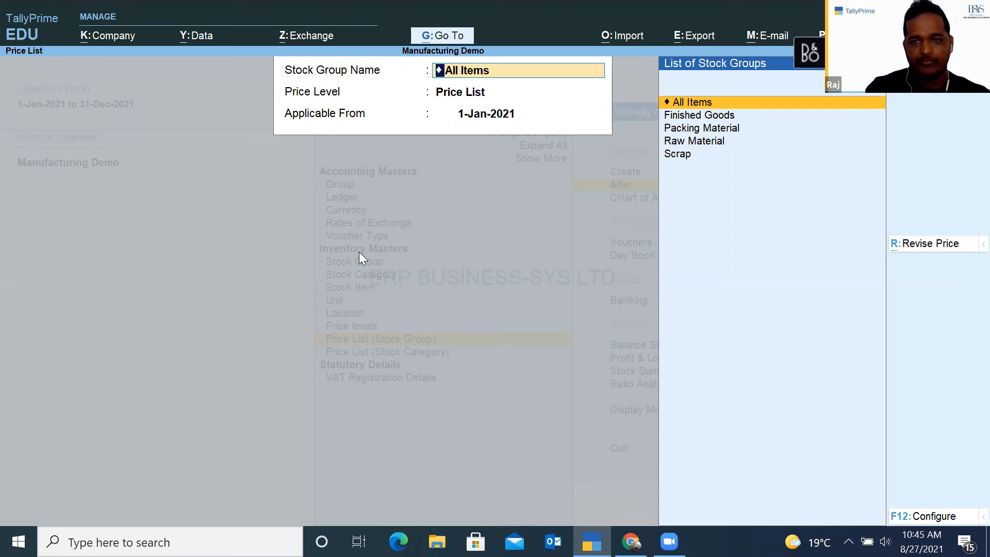
# - Open the Finished Goods price list for the Price List level, applicable from 1-Jan-2021
pyautogui.press('Down')
pyautogui.press('Return')
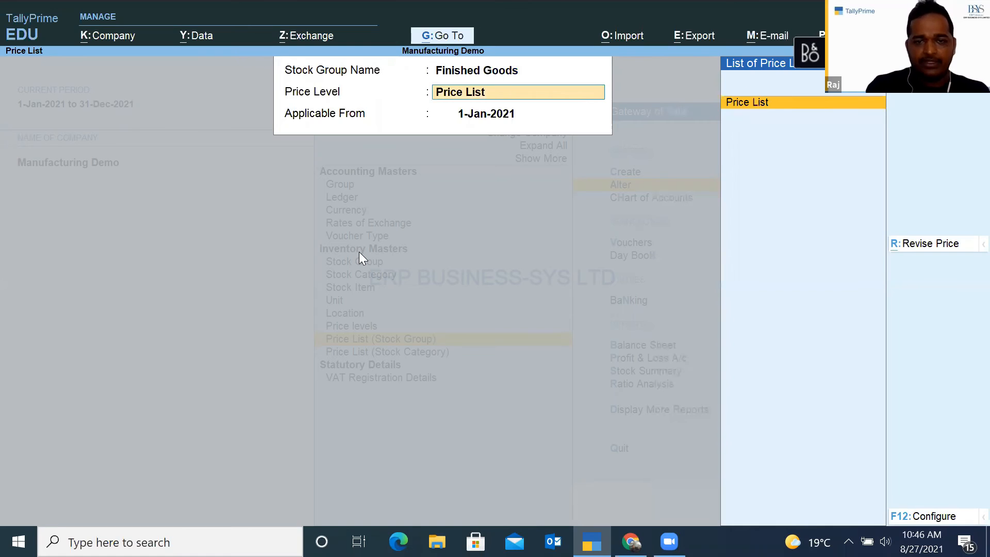
pyautogui.press('Return')
pyautogui.press('Return')
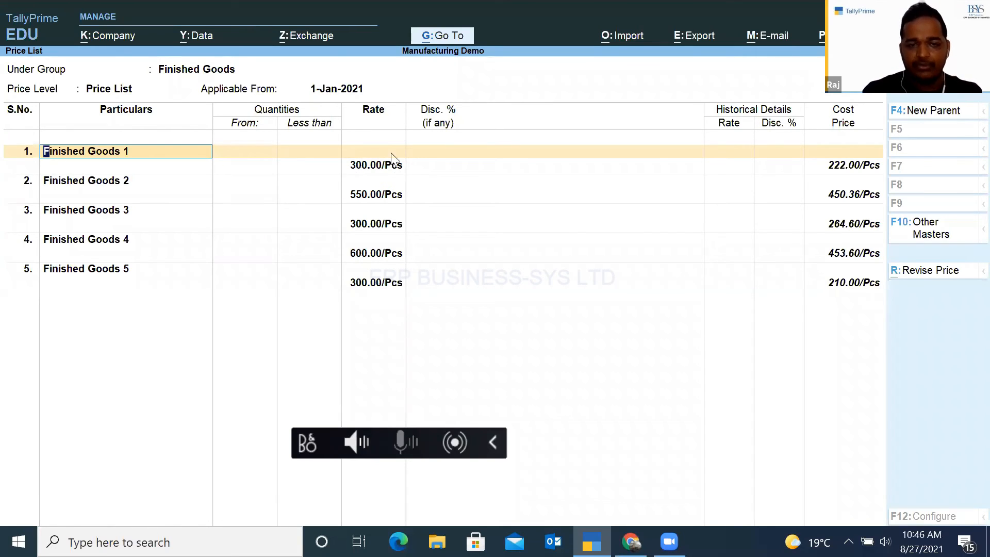
# - Review the selling rates of Finished Goods 1 to 5 against their cost prices and accept the price list
pyautogui.click(361, 166)
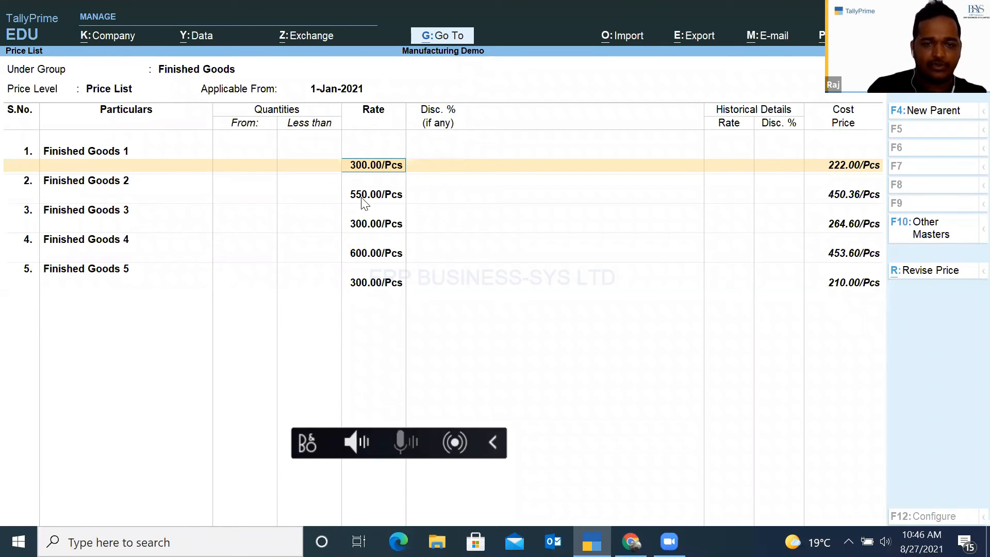
pyautogui.press('Return')
pyautogui.press('Return')
pyautogui.press('Return')
pyautogui.press('Return')
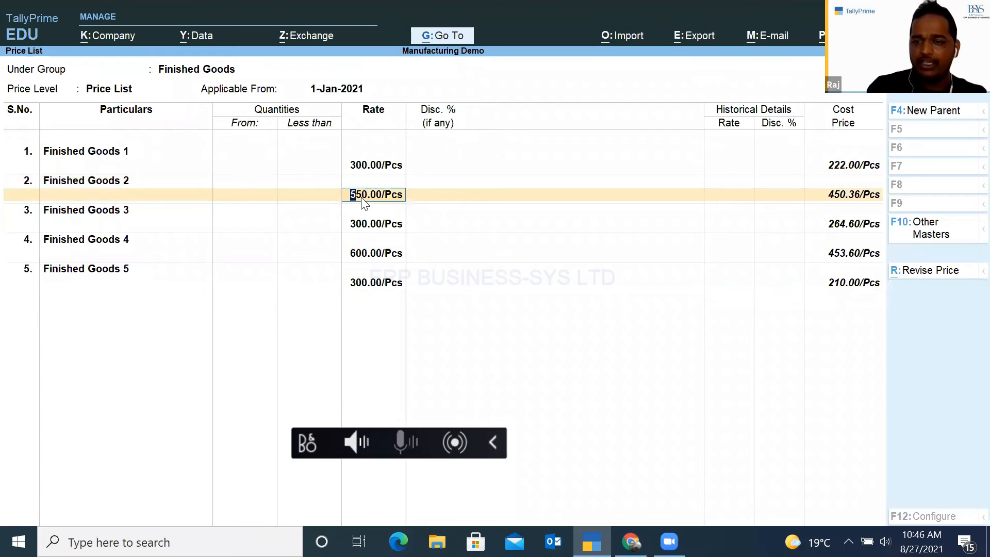
pyautogui.press('Return')
pyautogui.press('Return')
pyautogui.press('Return')
pyautogui.press('Return')
pyautogui.press('Return')
pyautogui.press('Return')
pyautogui.press('Return')
pyautogui.press('Return')
pyautogui.press('Return')
pyautogui.press('Return')
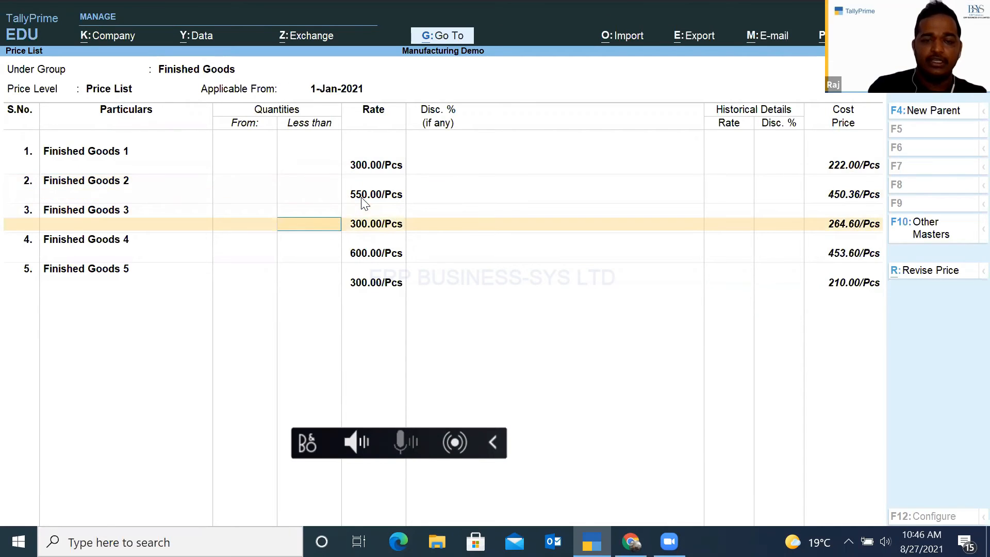
pyautogui.press('Return')
pyautogui.press('Return')
pyautogui.press('Return')
pyautogui.press('Return')
pyautogui.press('Return')
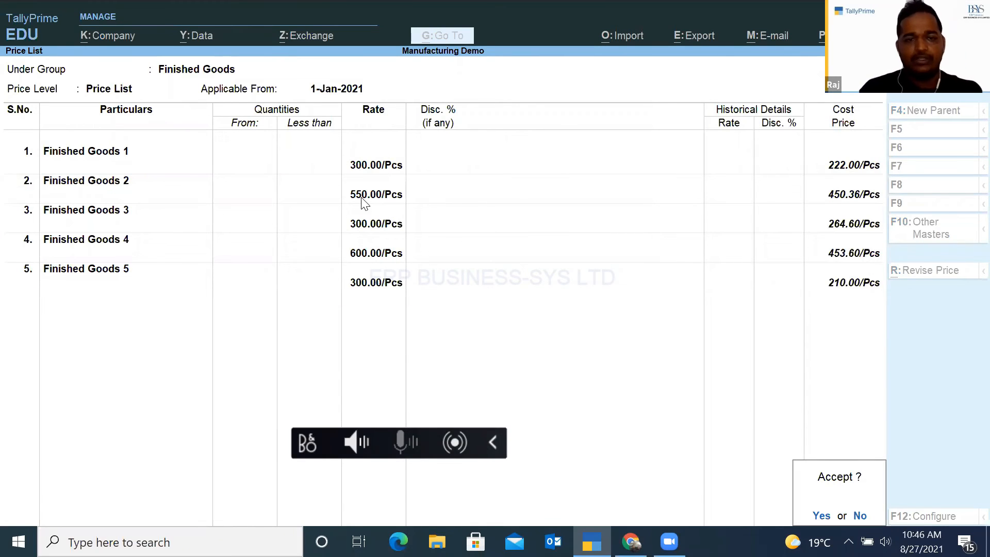
pyautogui.press('Return')
# - Reopen the Finished Goods price list, view an enlarged print preview of it, and return to the Gateway of Tally
pyautogui.press('Return')
pyautogui.press('Return')
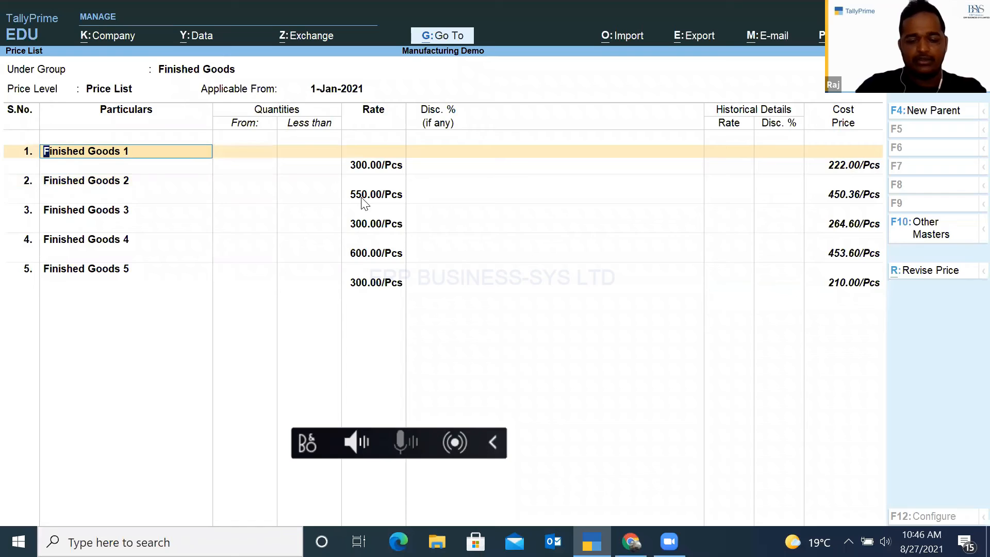
pyautogui.hotkey('alt', 'p')
pyautogui.press('Return')
pyautogui.press('Left')
pyautogui.press('Return')
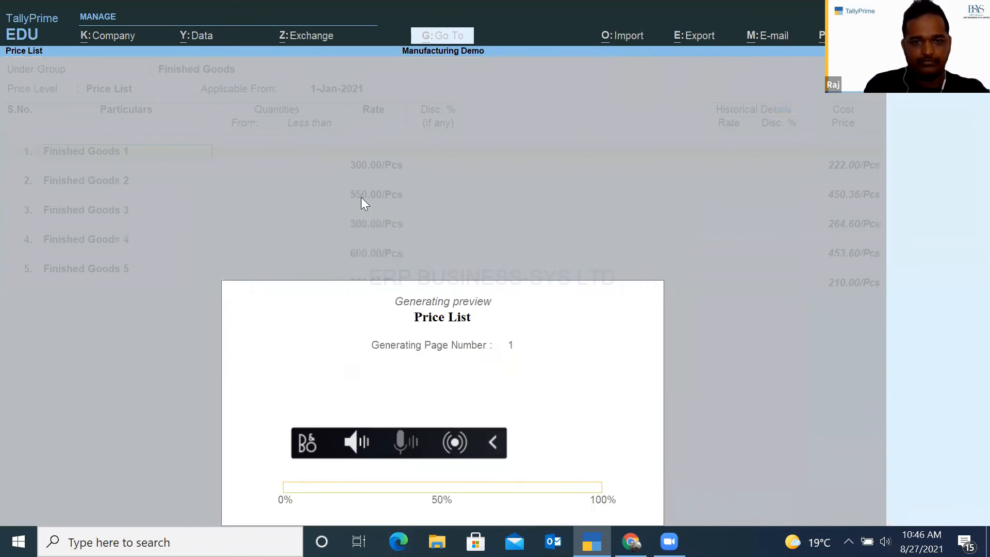
pyautogui.hotkey('alt', 'z')
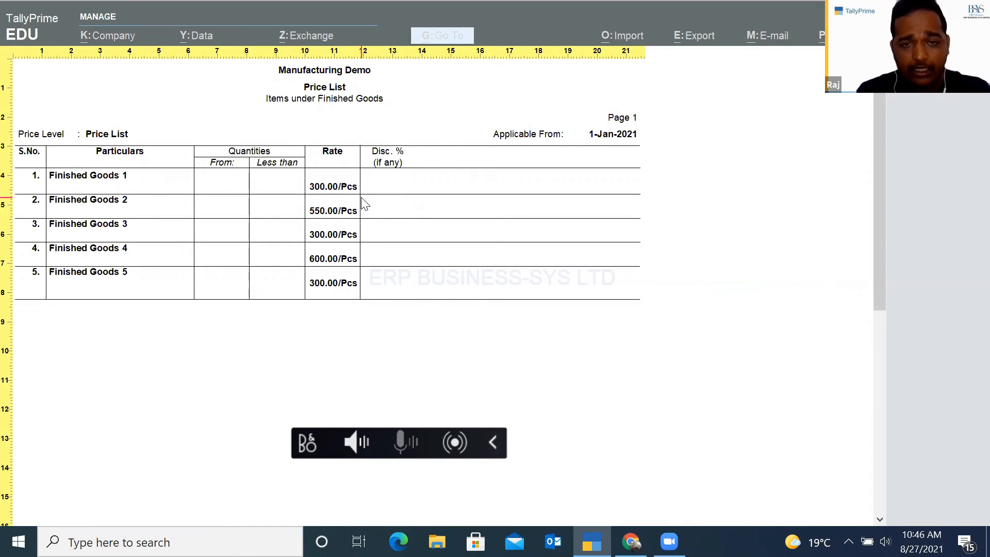
pyautogui.press('Escape')
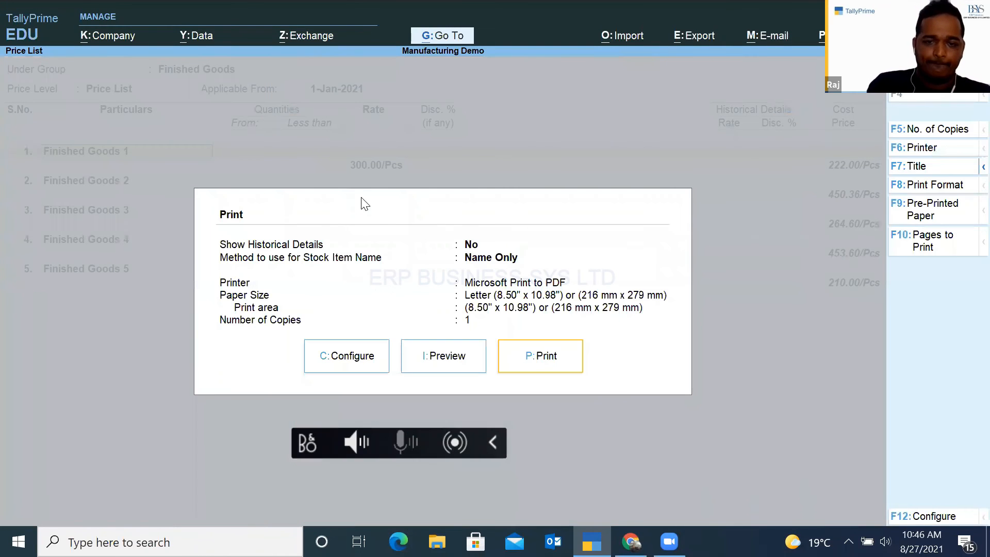
pyautogui.press('Escape')
pyautogui.press('Escape')
pyautogui.press('Return')
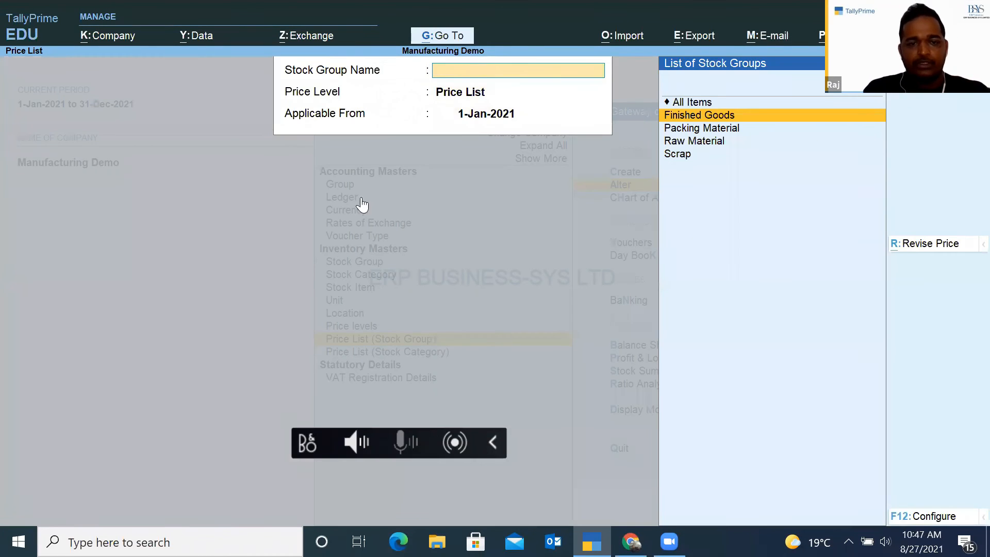
pyautogui.press('Escape')
pyautogui.press('Escape')
pyautogui.press('Escape')
pyautogui.press('Escape')
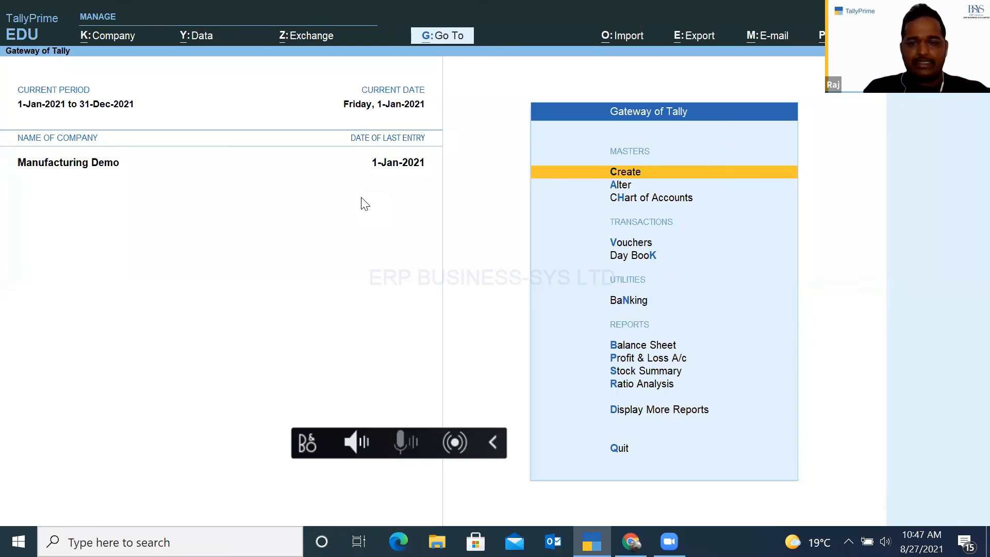
# - Start a new Sales voucher and enter 1.02 as its date
pyautogui.press('Down')
pyautogui.press('Down')
pyautogui.press('Down')
pyautogui.press('Return')
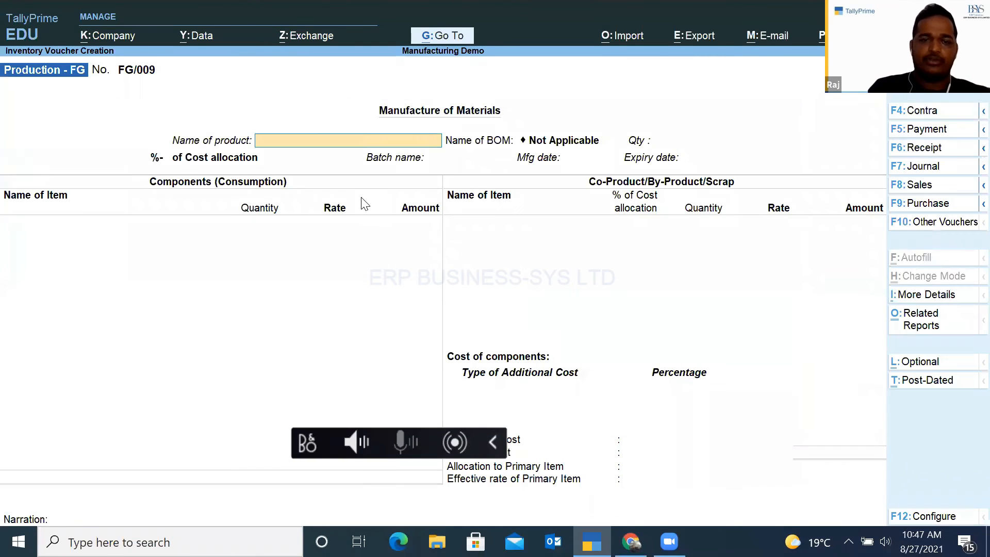
pyautogui.click(922, 192)
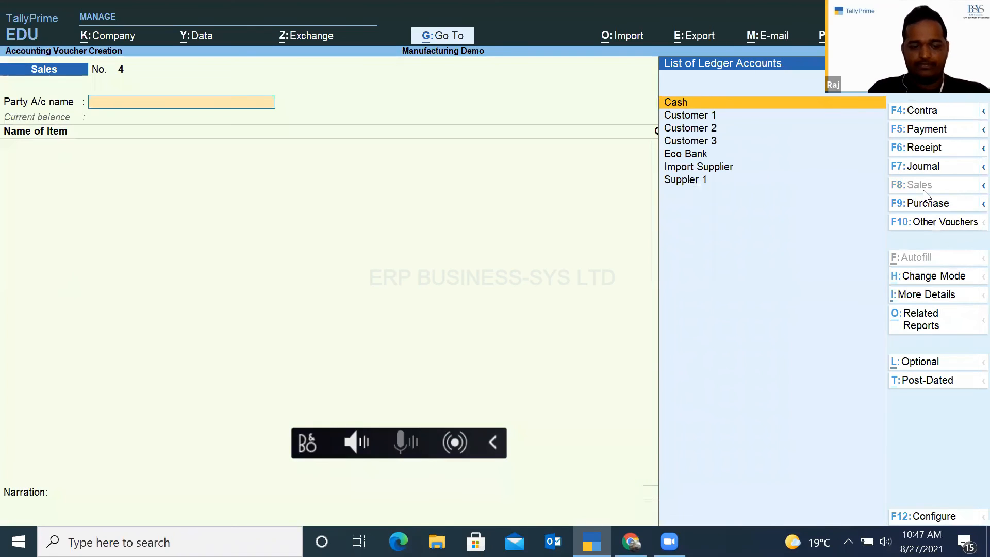
pyautogui.press('F2')
pyautogui.write('1.02')
pyautogui.press('Return')
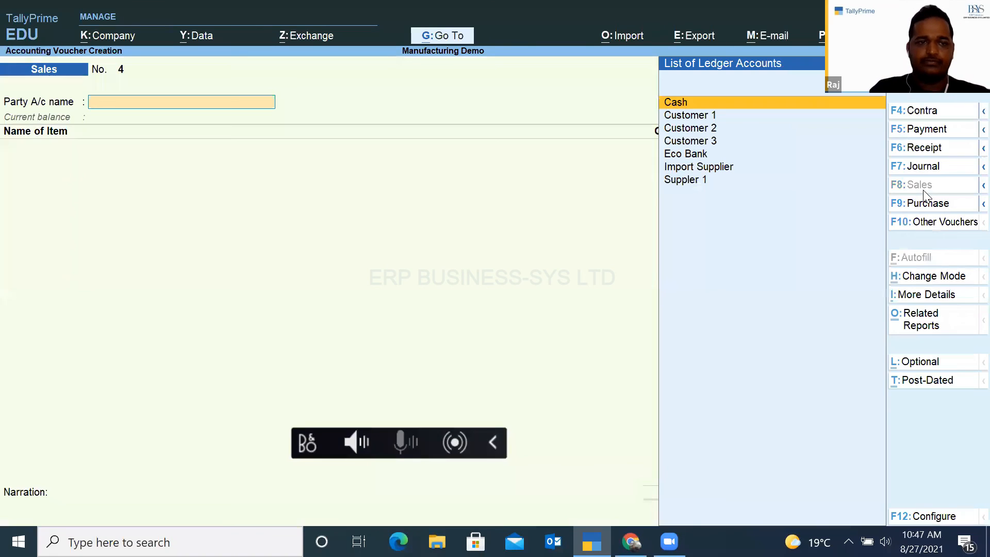
# - Set the sales party to Customer 1 with blank dispatch and order details, and choose Price List as the price level
pyautogui.press('Down')
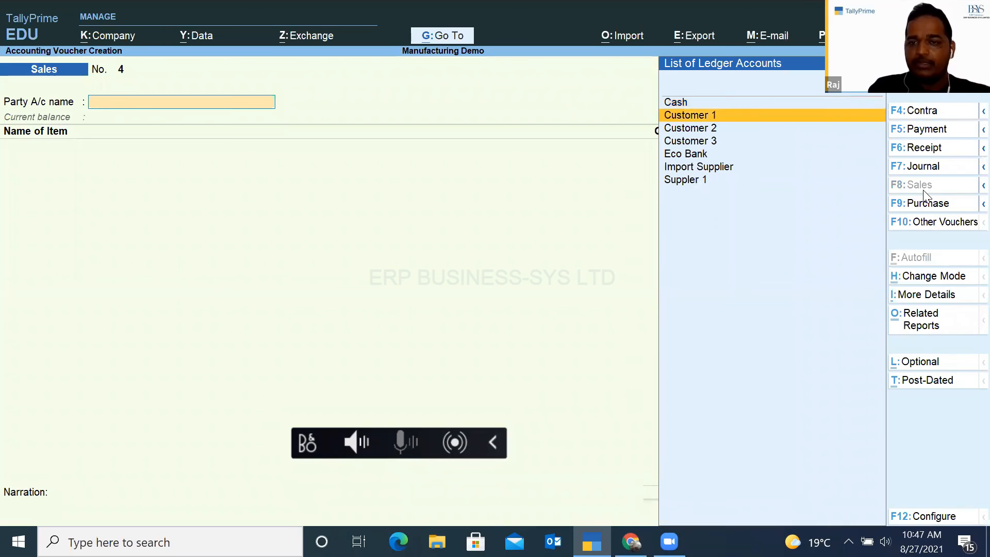
pyautogui.press('Return')
pyautogui.press('Return')
pyautogui.press('Return')
pyautogui.press('Return')
pyautogui.press('Return')
pyautogui.press('Return')
pyautogui.press('Return')
pyautogui.press('Return')
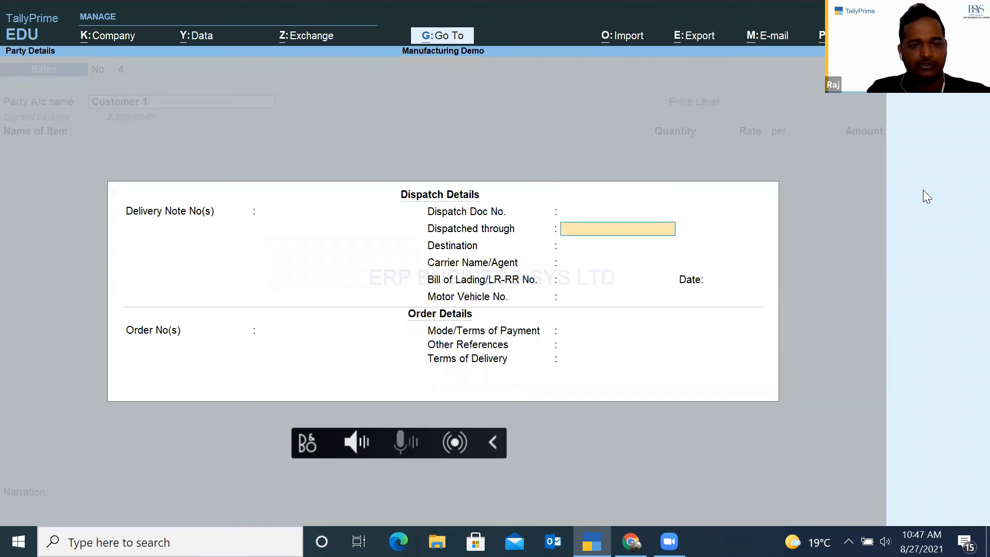
pyautogui.press('Return')
pyautogui.press('Return')
pyautogui.press('Return')
pyautogui.press('Return')
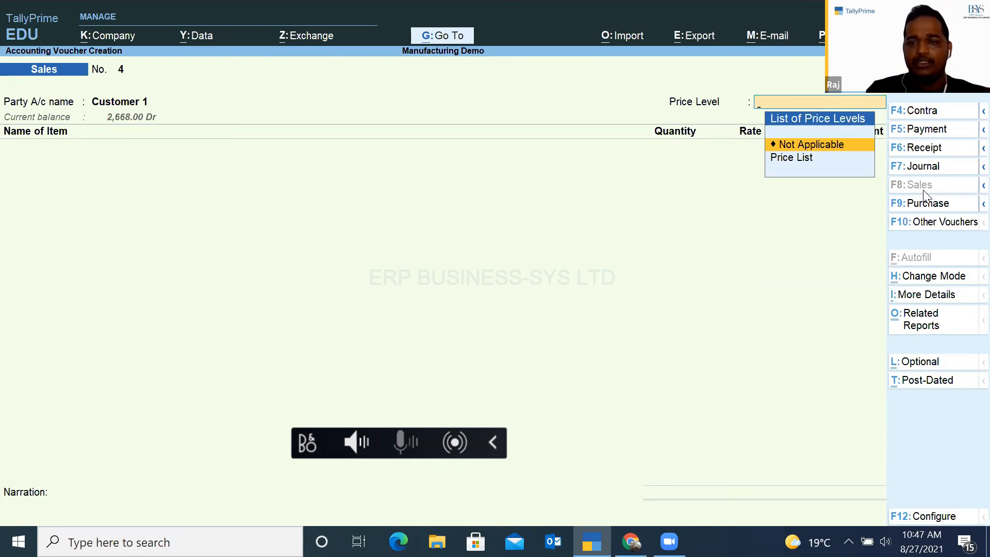
pyautogui.press('Down')
pyautogui.press('Return')
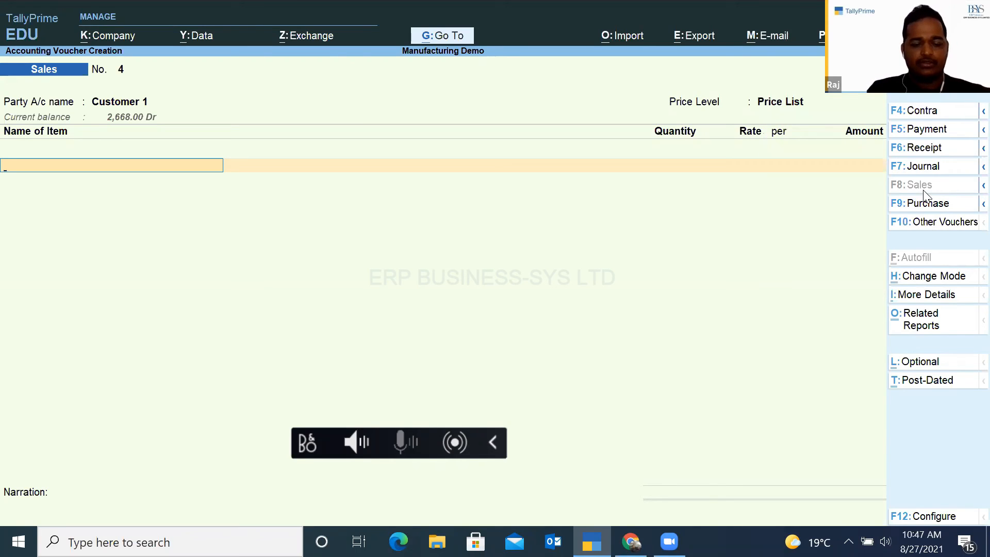
# - Add Finished Goods 1 to the sales voucher with order number Not Applicable and batch 27AUG21
pyautogui.write('Fg')
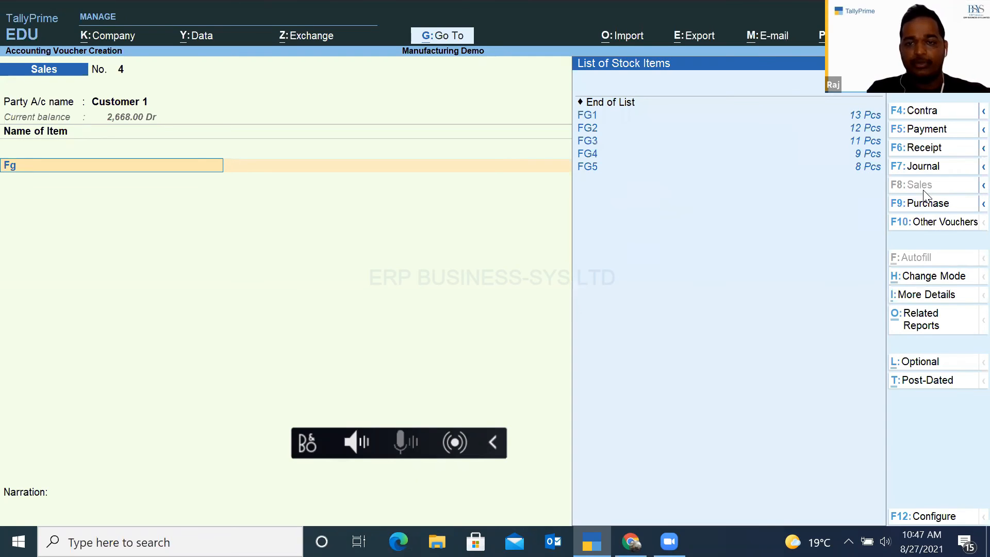
pyautogui.press('Return')
pyautogui.press('Return')
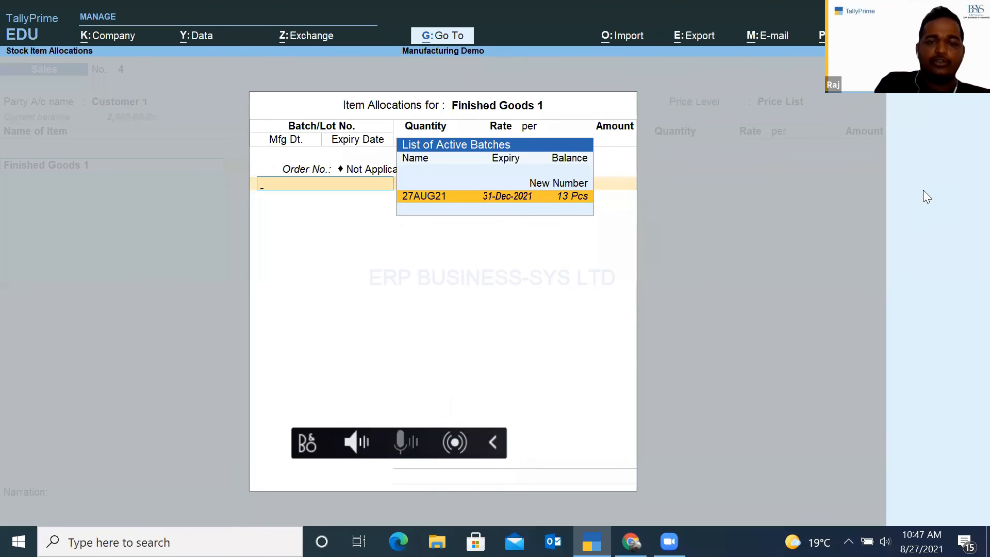
pyautogui.press('BackSpace')
pyautogui.press('Return')
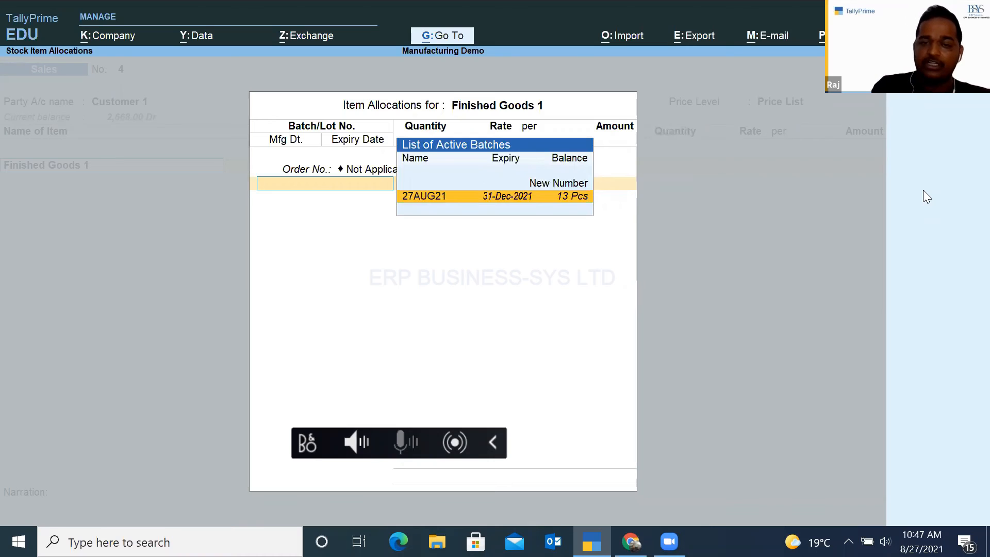
pyautogui.press('Return')
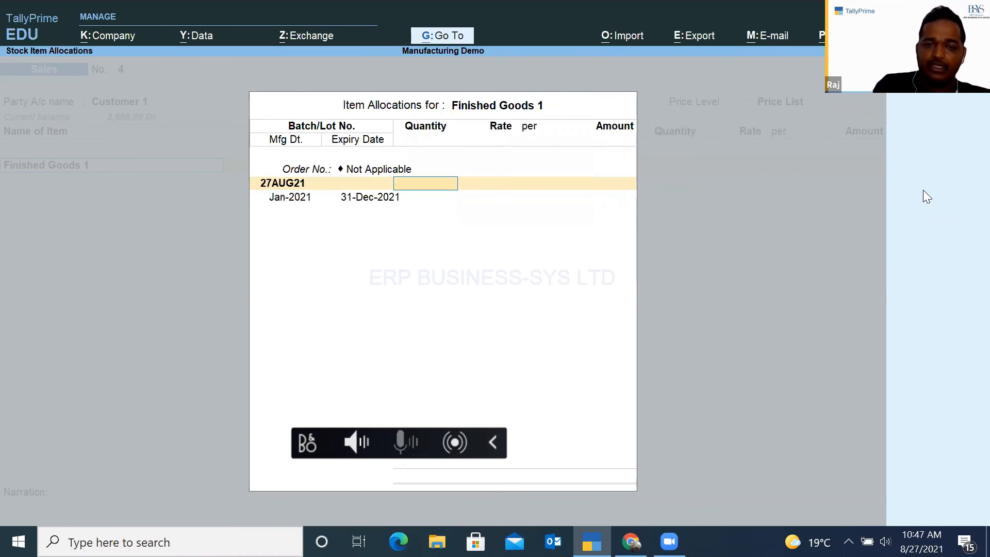
# - Enter 2 Pcs of Finished Goods 1 at the price-list rate and allocate the amount to Sales Ac
pyautogui.write('2')
pyautogui.press('Return')
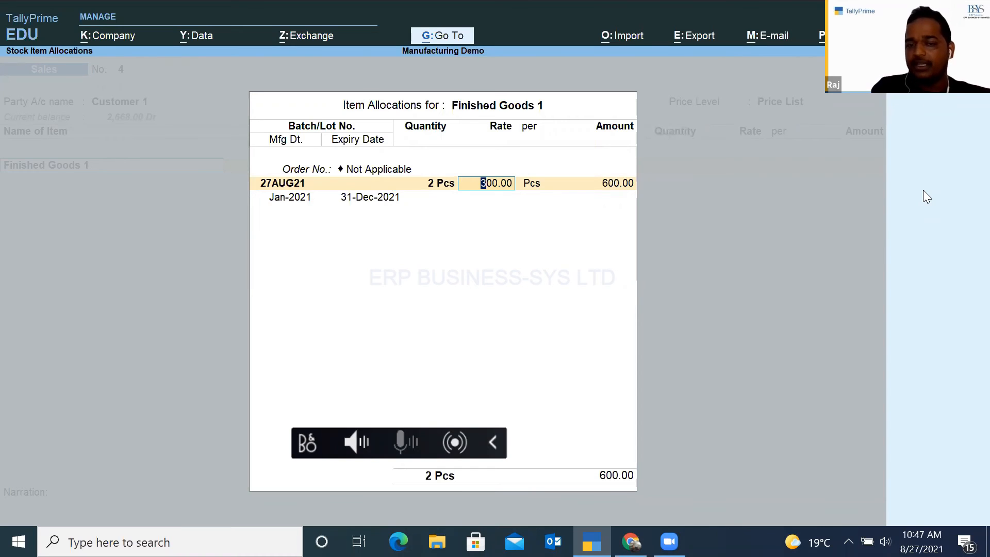
pyautogui.press('Return')
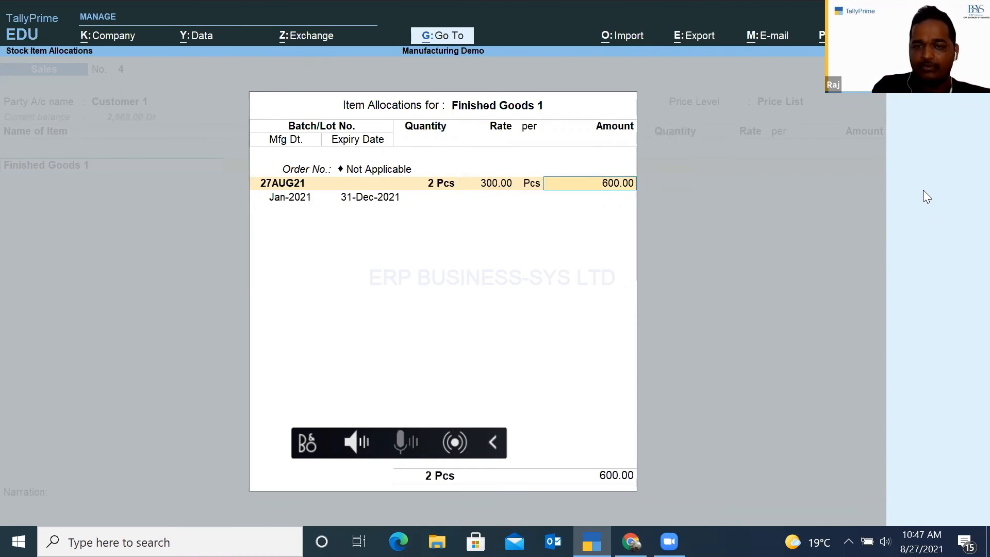
pyautogui.press('Return')
pyautogui.press('Return')
pyautogui.press('Return')
pyautogui.press('Return')
pyautogui.press('Return')
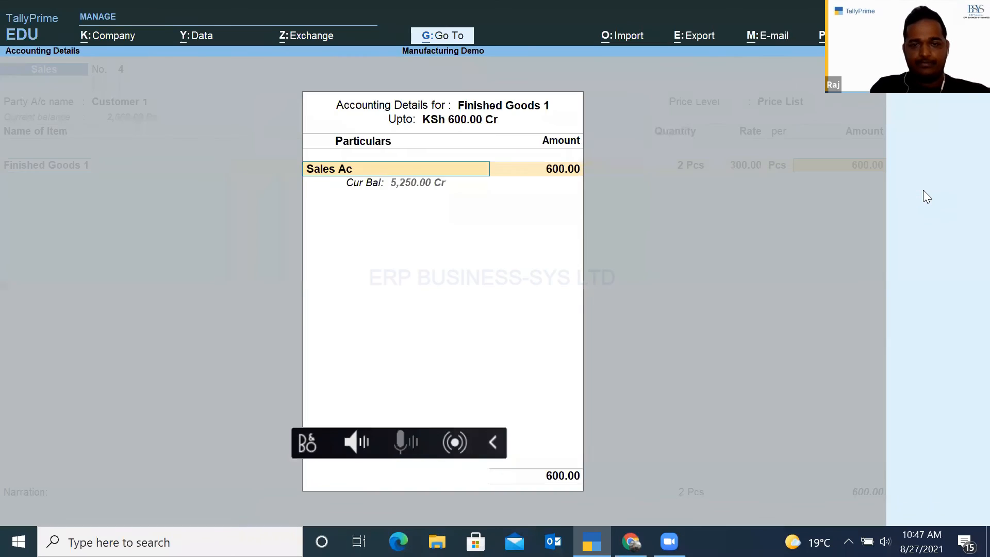
pyautogui.press('Return')
# - Add Finished Goods 2 as the second item with order number Not Applicable and batch 27AUG21
pyautogui.write('Fg')
pyautogui.press('Down')
pyautogui.press('Down')
pyautogui.press('Return')
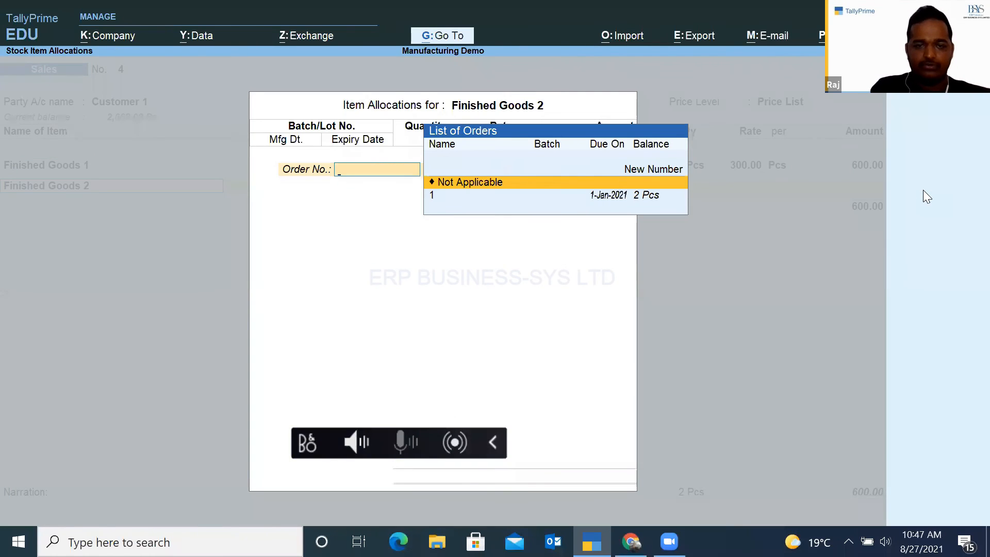
pyautogui.press('Return')
pyautogui.press('Return')
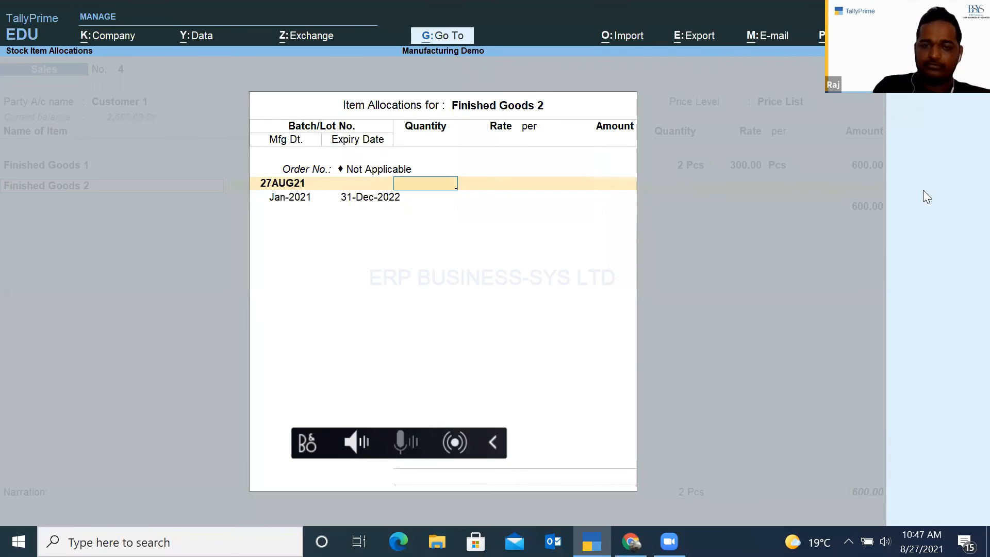
# - Enter 3 Pcs of Finished Goods 2 at the price-list rate and allocate the amount to Sales Ac
pyautogui.write('3 Pcs')
pyautogui.press('Return')
pyautogui.press('Return')
pyautogui.press('Return')
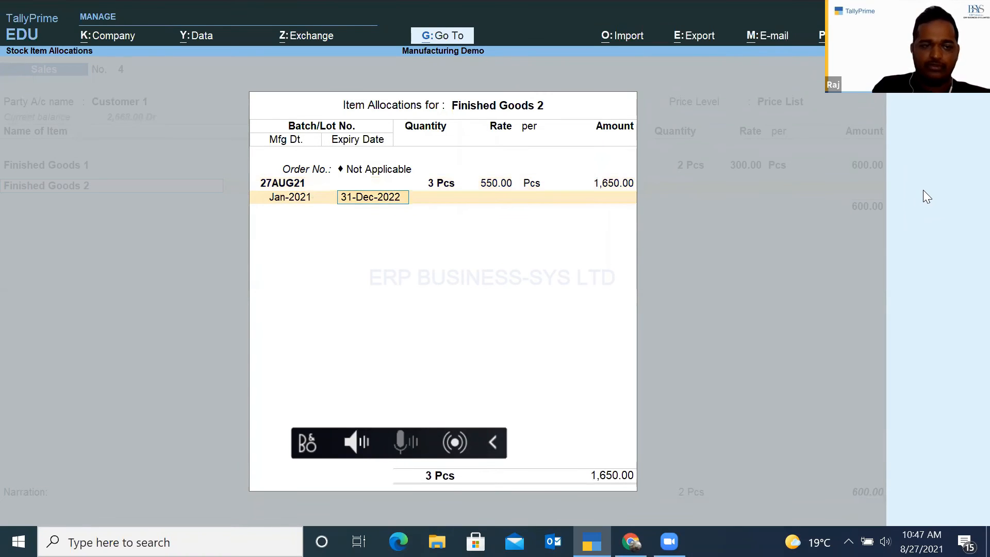
pyautogui.press('Return')
pyautogui.press('Return')
pyautogui.press('Return')
pyautogui.press('Return')
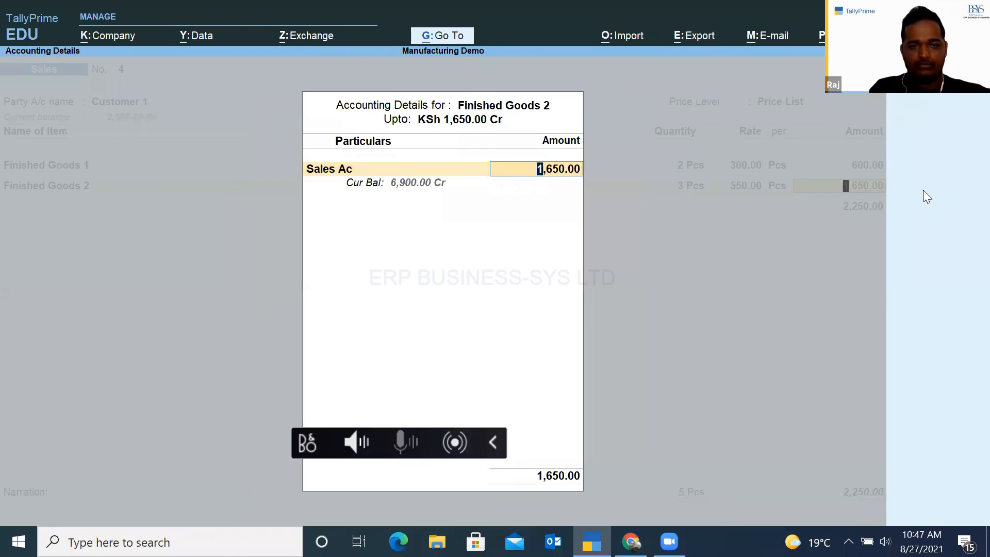
pyautogui.press('Return')
pyautogui.press('Return')
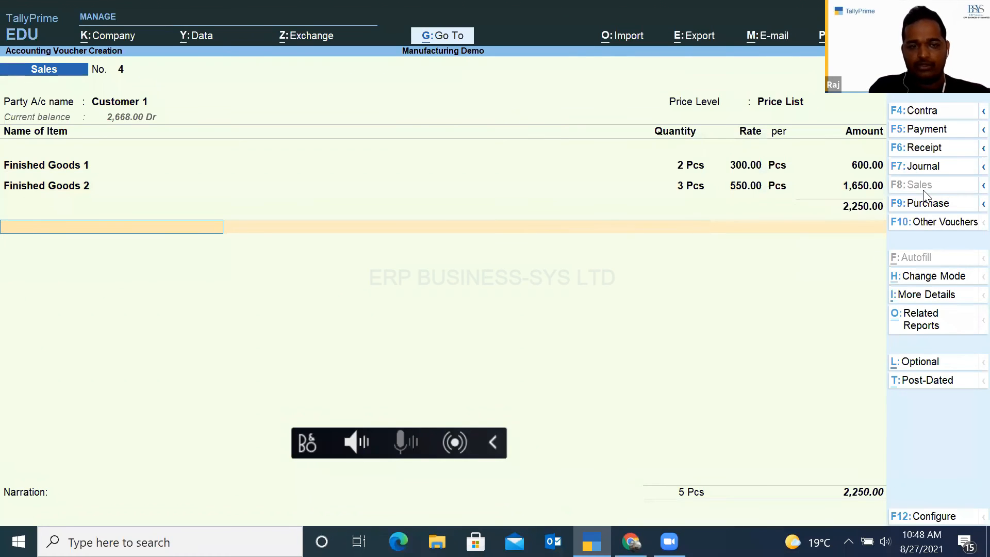
# - Add the VAT@16% ledger, save the sales voucher with a blank narration and leave voucher entry
pyautogui.write('VAT@16%')
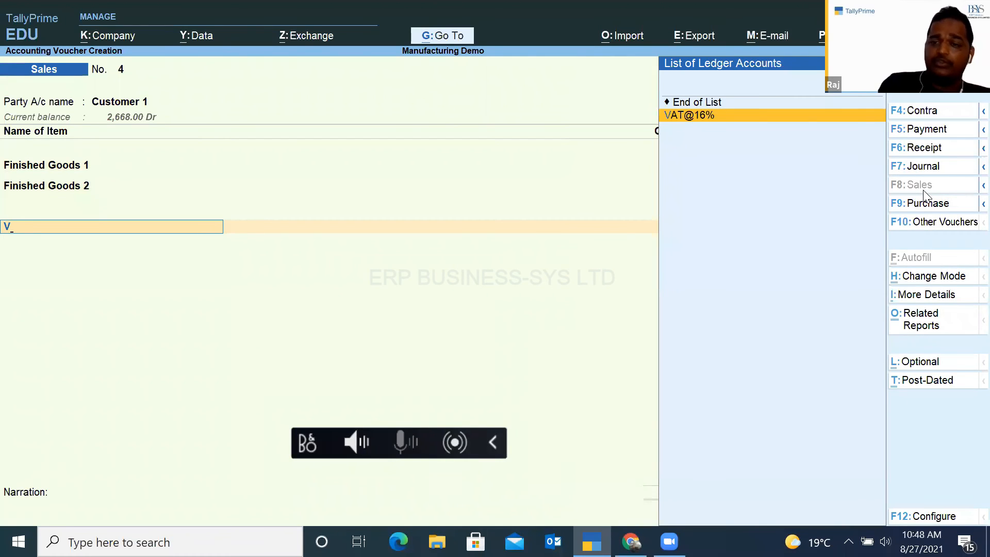
pyautogui.press('Return')
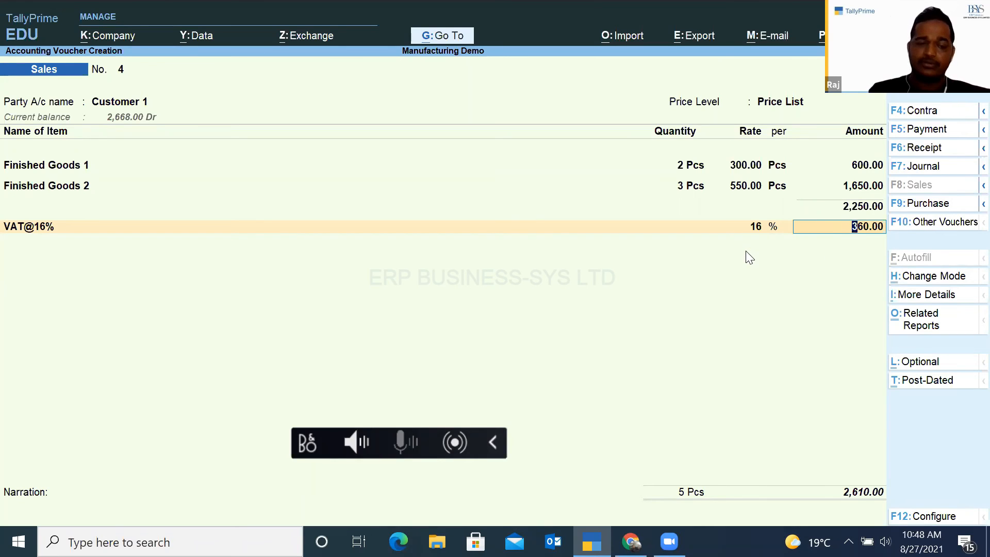
pyautogui.press('Return')
pyautogui.press('Return')
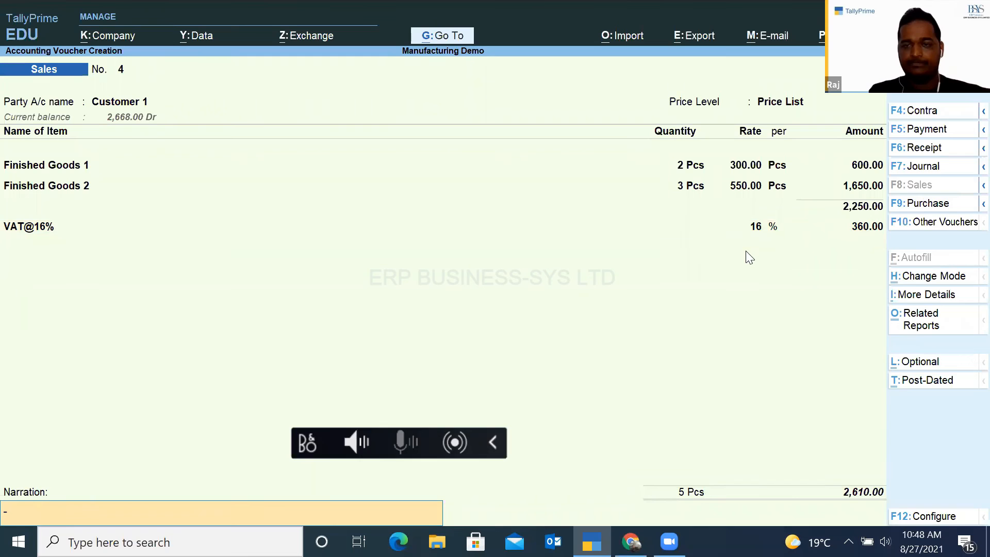
pyautogui.press('Return')
pyautogui.press('Return')
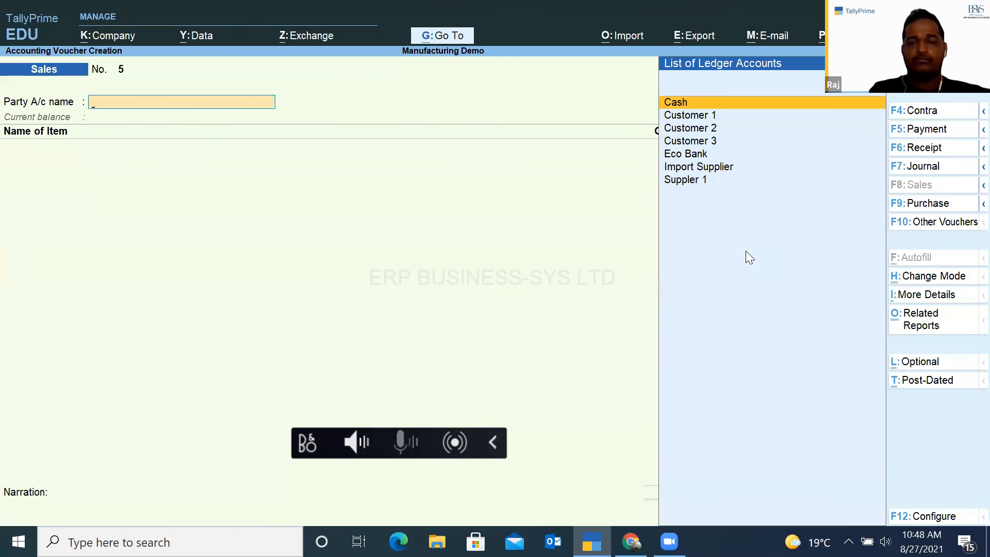
pyautogui.press('Escape')
pyautogui.press('Return')
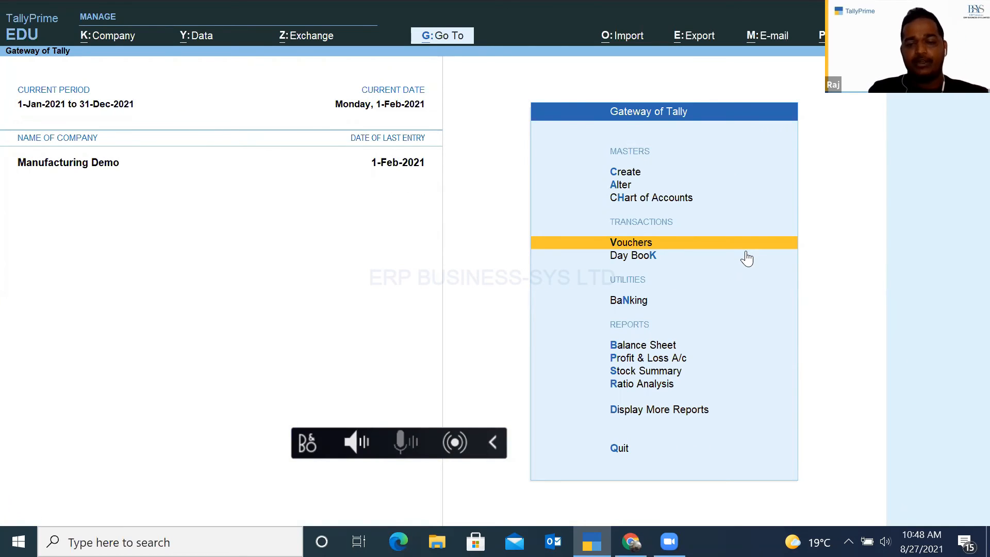
# - View the monthly summary of Finished Goods 1 through the Finished Goods group in the Stock Summary
pyautogui.press('Down')
pyautogui.press('Down')
pyautogui.press('Down')
pyautogui.press('Down')
pyautogui.press('Down')
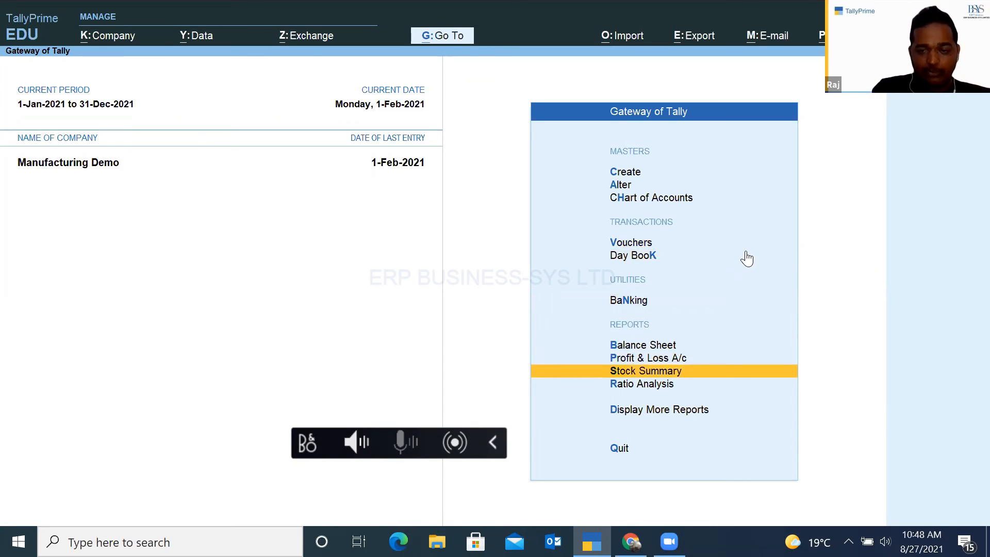
pyautogui.press('Return')
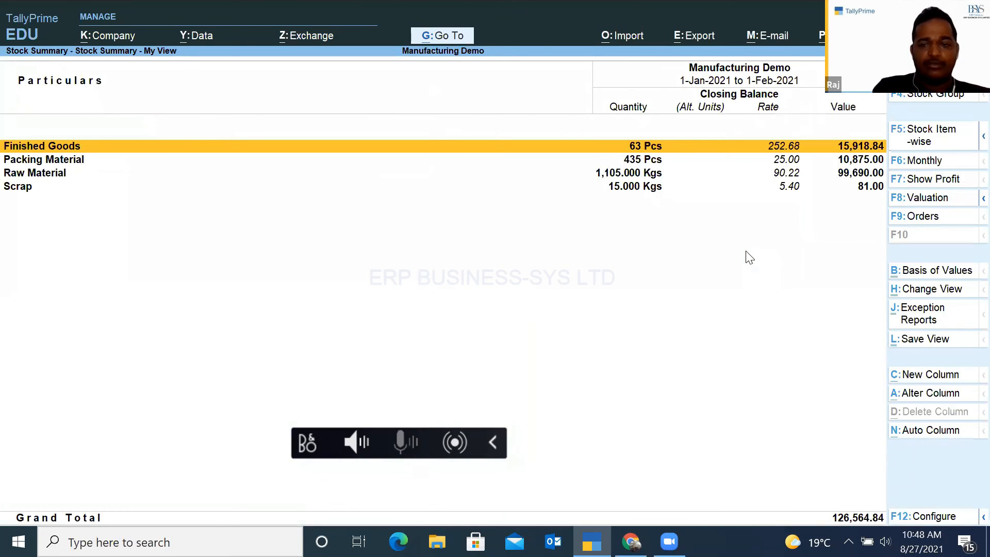
pyautogui.press('Return')
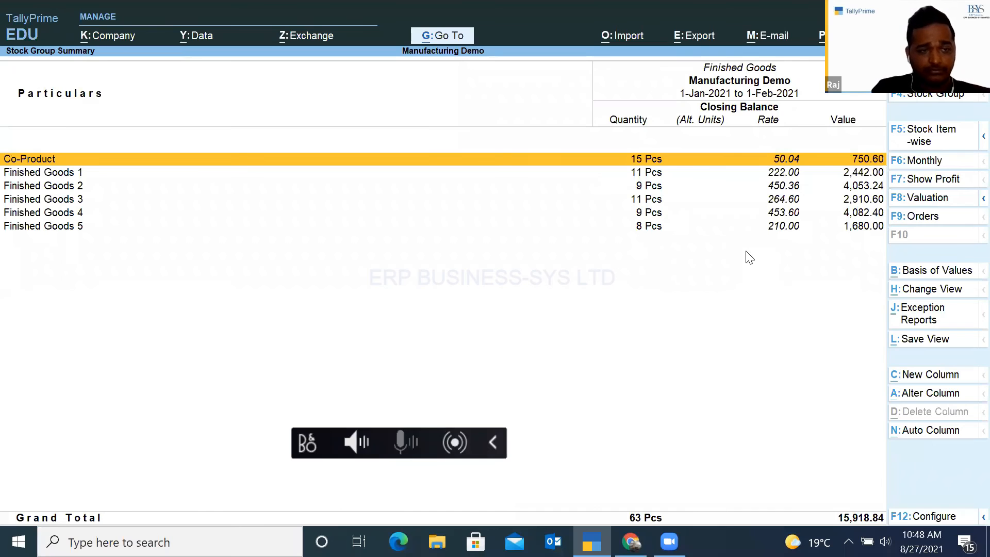
pyautogui.press('Down')
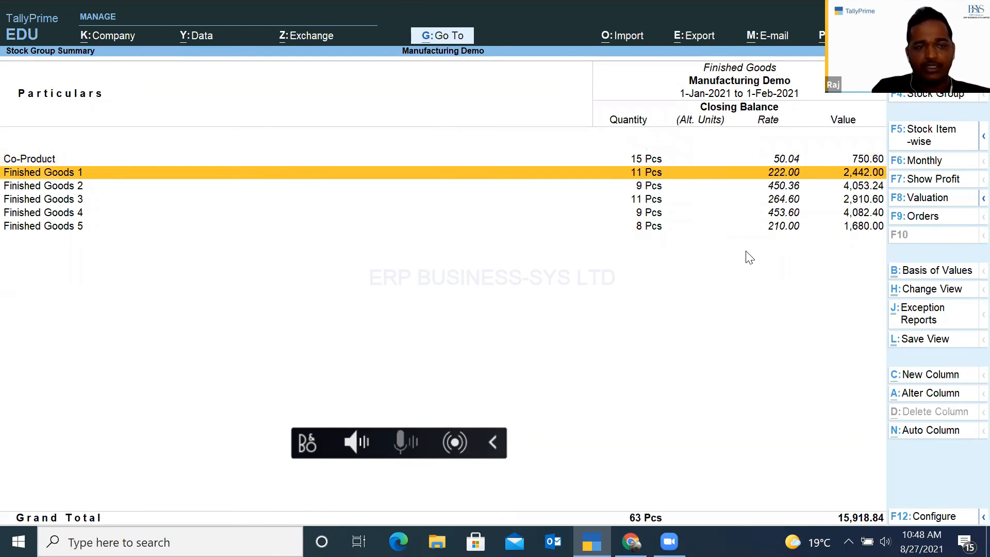
pyautogui.press('Return')
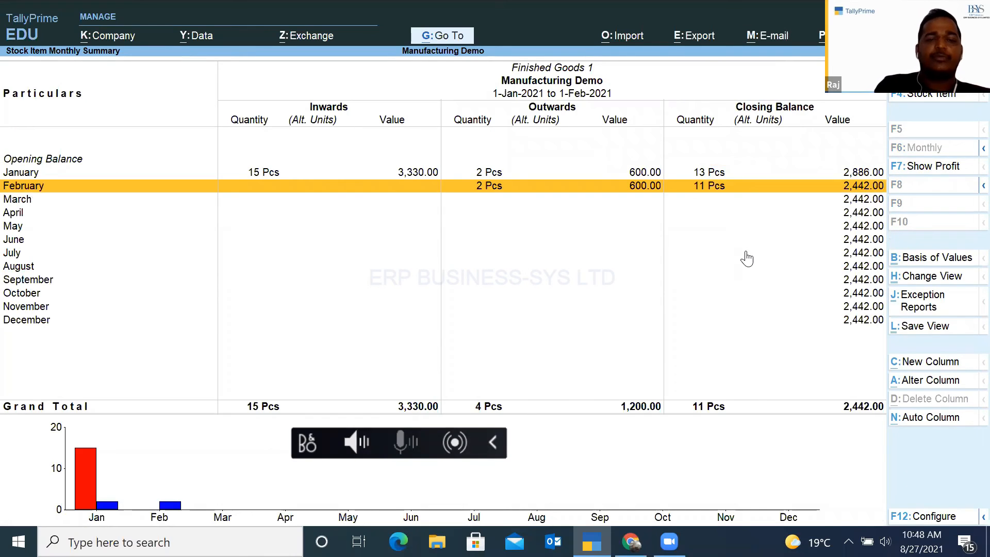
# - Open the January vouchers of Finished Goods 1 and extend the period's end date to 1.02
pyautogui.press('Up')
pyautogui.press('Return')
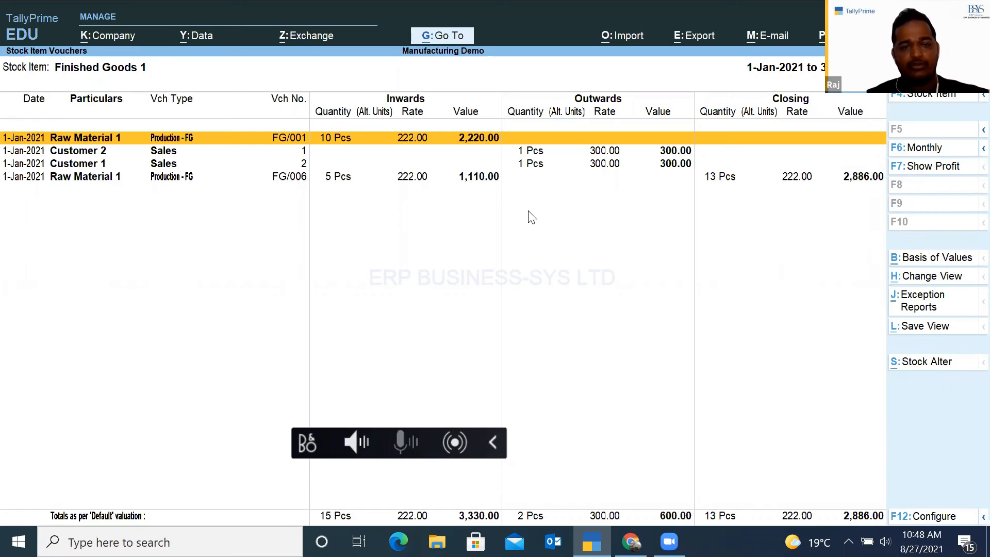
pyautogui.hotkey('alt', 'F2')
pyautogui.press('Return')
pyautogui.write('1.02')
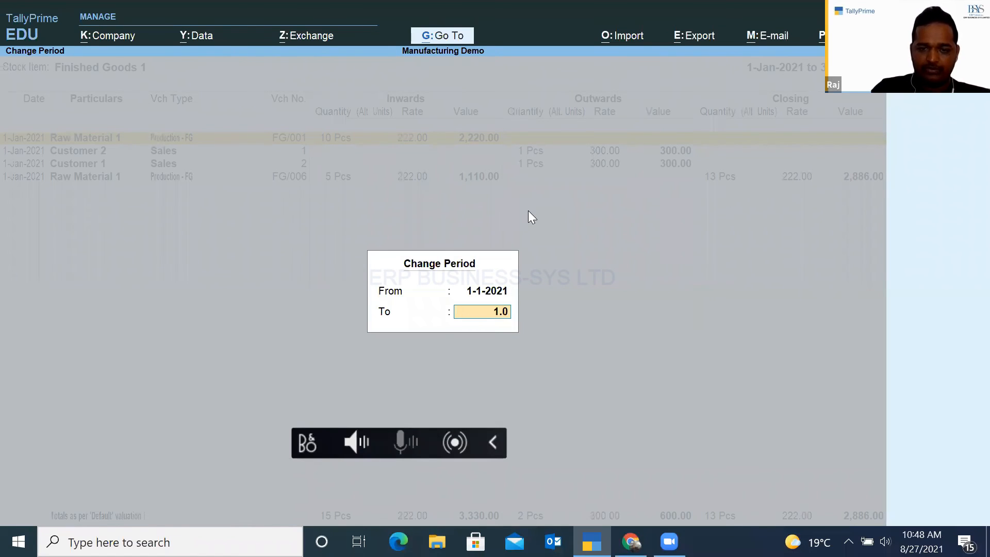
pyautogui.press('Return')
# - Review the 1-Feb-2021 sales voucher for Customer 1, close it unchanged and return to the Gateway of Tally
pyautogui.press('Down')
pyautogui.press('Down')
pyautogui.press('Down')
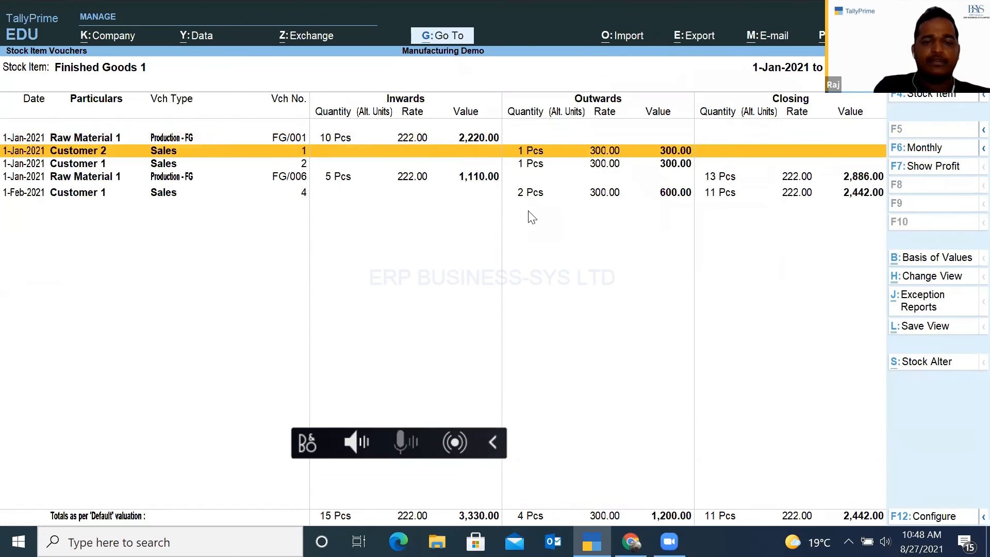
pyautogui.press('Down')
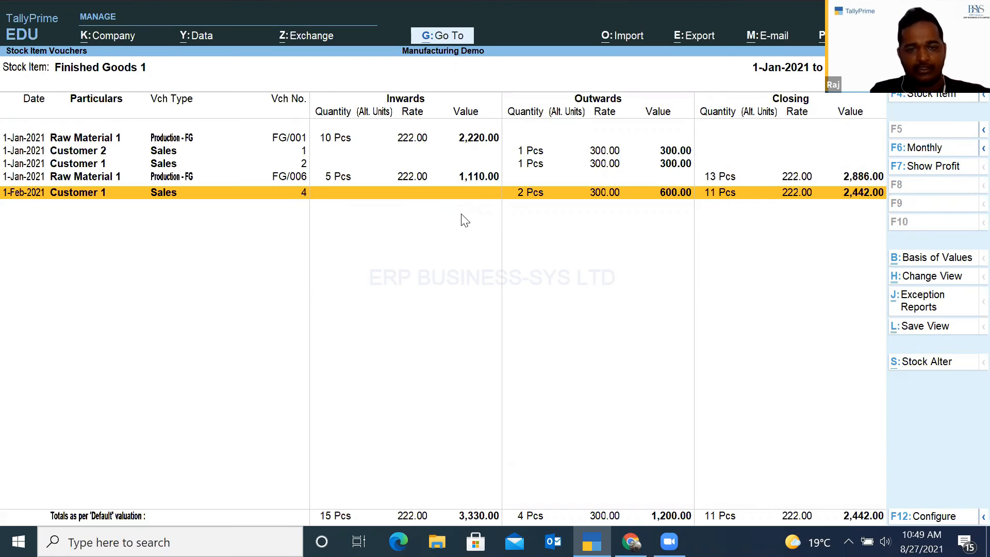
pyautogui.press('Return')
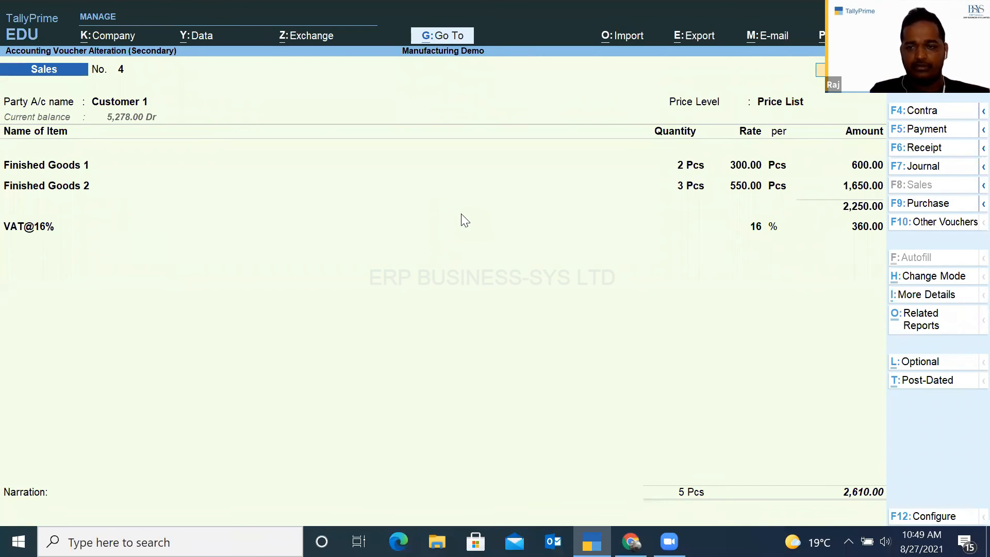
pyautogui.press('Escape')
pyautogui.press('y')
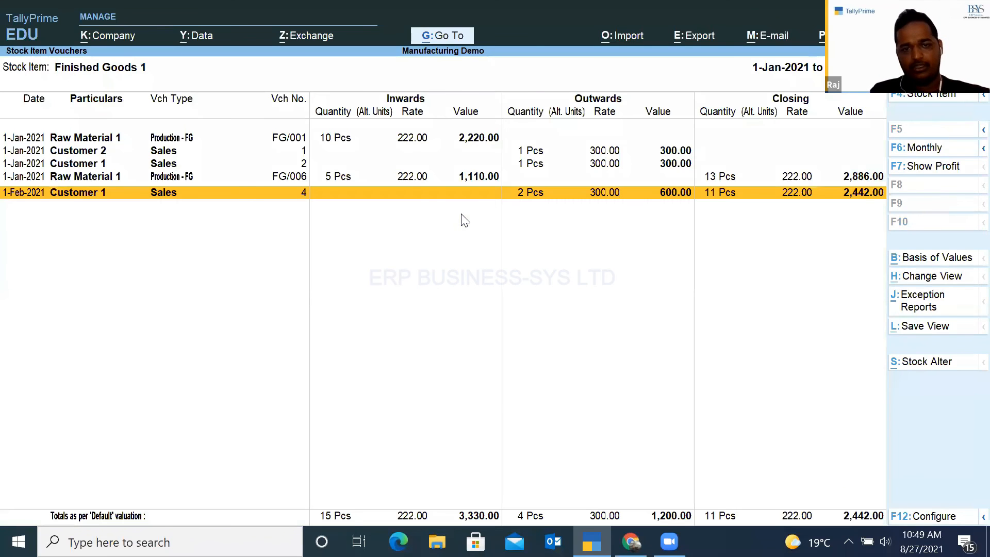
pyautogui.press('Escape')
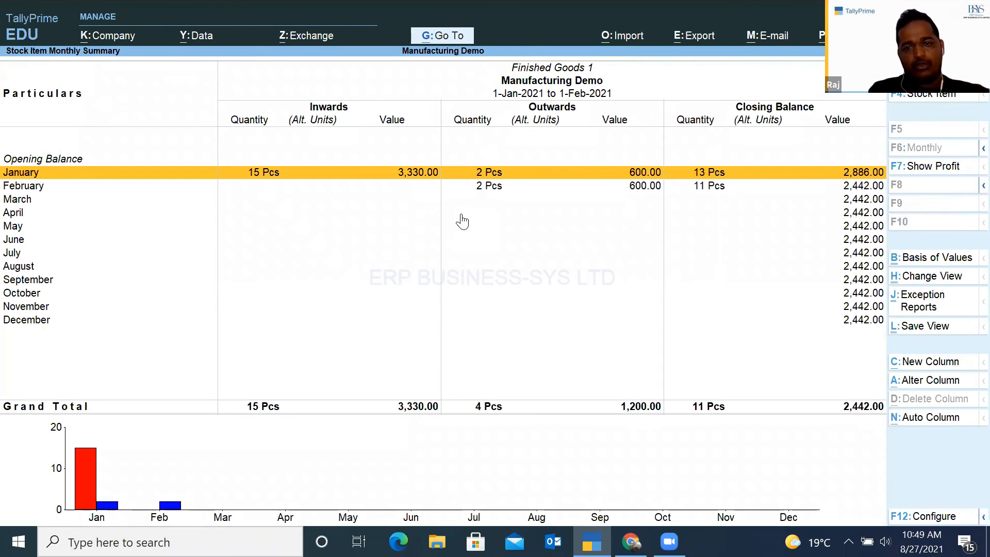
pyautogui.press('Escape')
pyautogui.press('Escape')
pyautogui.press('Escape')
pyautogui.press('Escape')
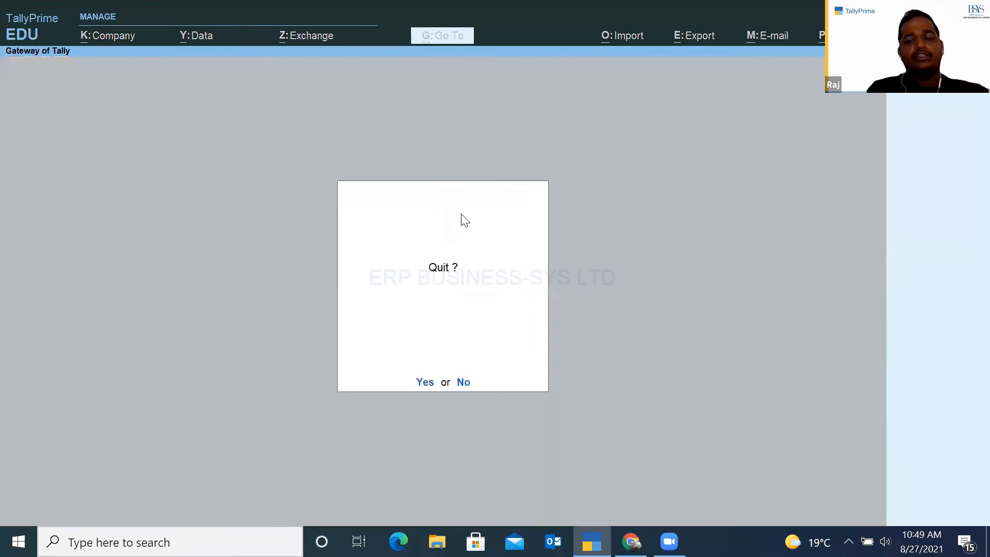
pyautogui.press('n')
# - Reopen the Stock Summary and drill into the Finished Goods group
pyautogui.press('Up')
pyautogui.press('Up')
pyautogui.press('Up')
pyautogui.press('Up')
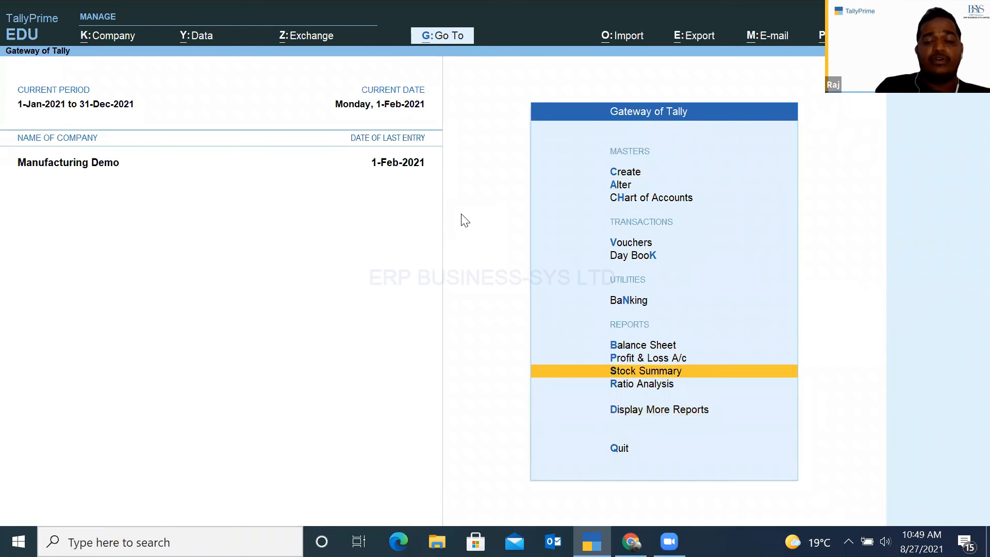
pyautogui.press('Return')
pyautogui.press('Down')
pyautogui.press('Up')
pyautogui.press('Return')
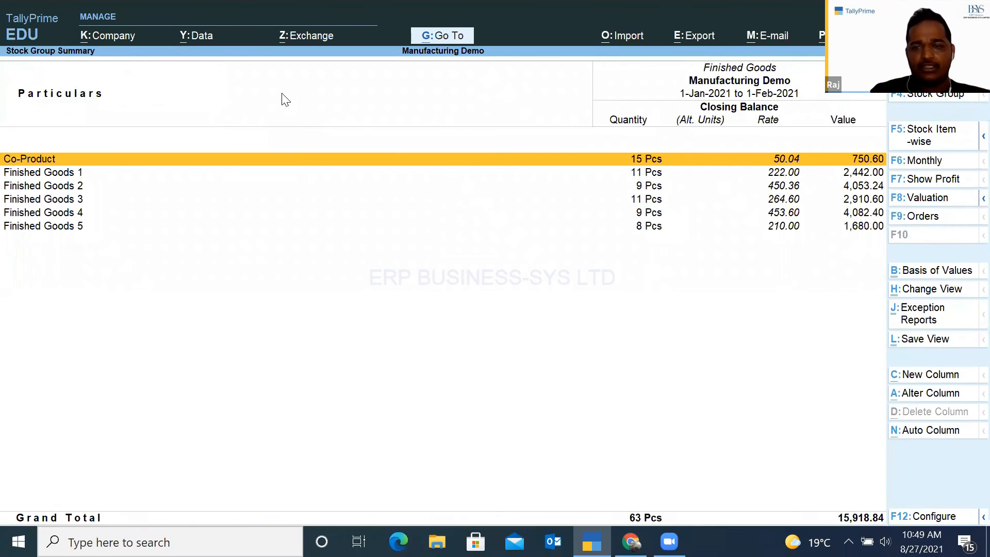
# - Show the profit columns for the Finished Goods group and examine the margins of Finished Goods 1 and 2
pyautogui.click(928, 180)
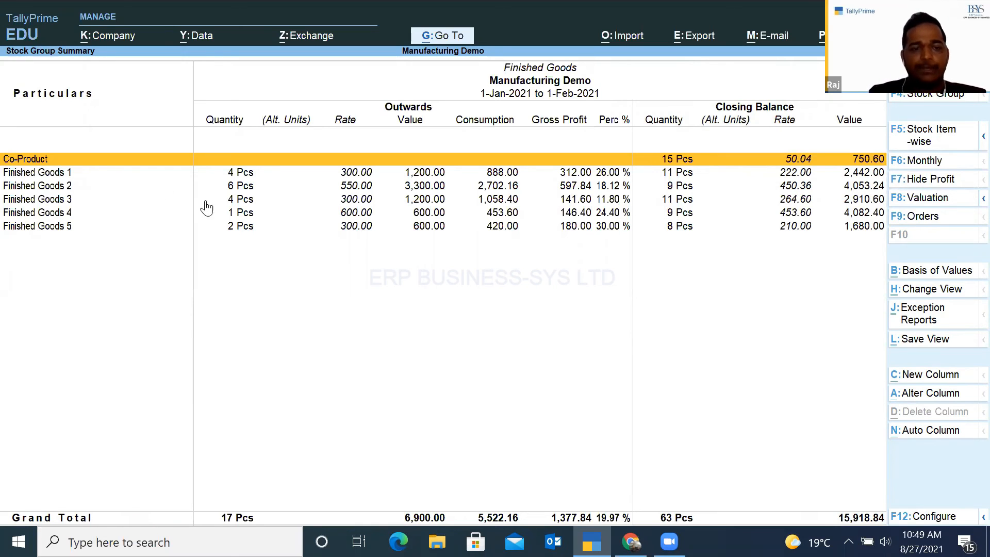
pyautogui.click(247, 175)
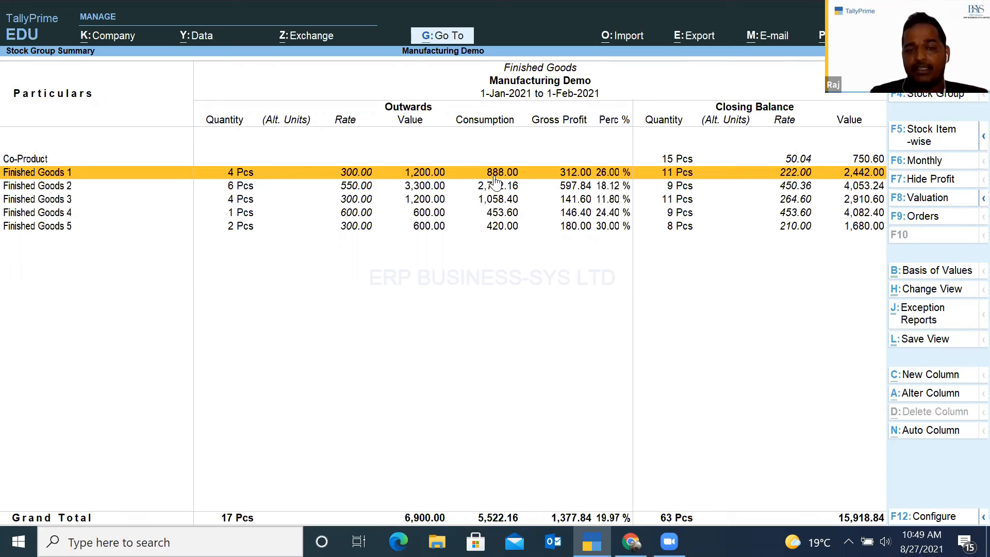
pyautogui.click(603, 188)
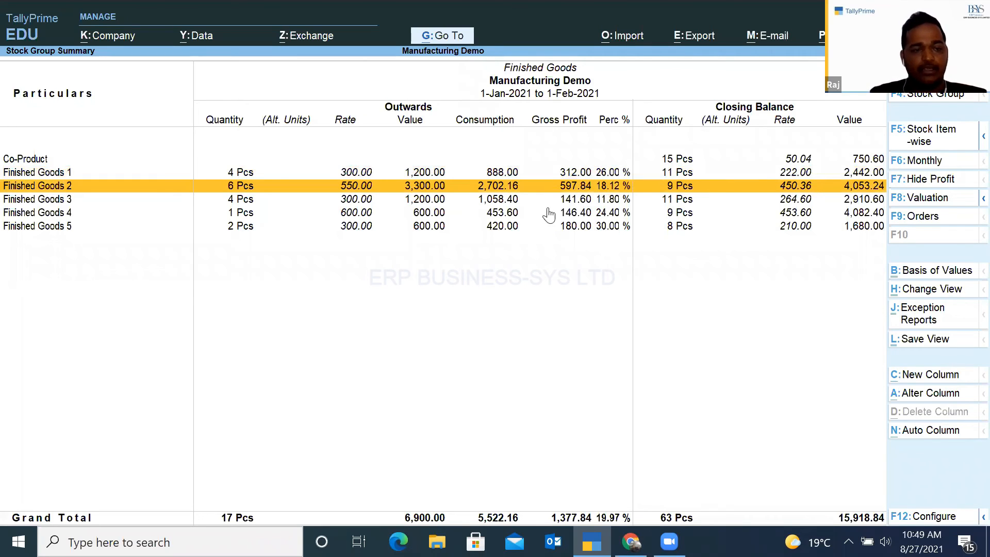
# - Examine the gross profit margins of Finished Goods 3, 4 and 5, and return to the Gateway of Tally
pyautogui.click(586, 204)
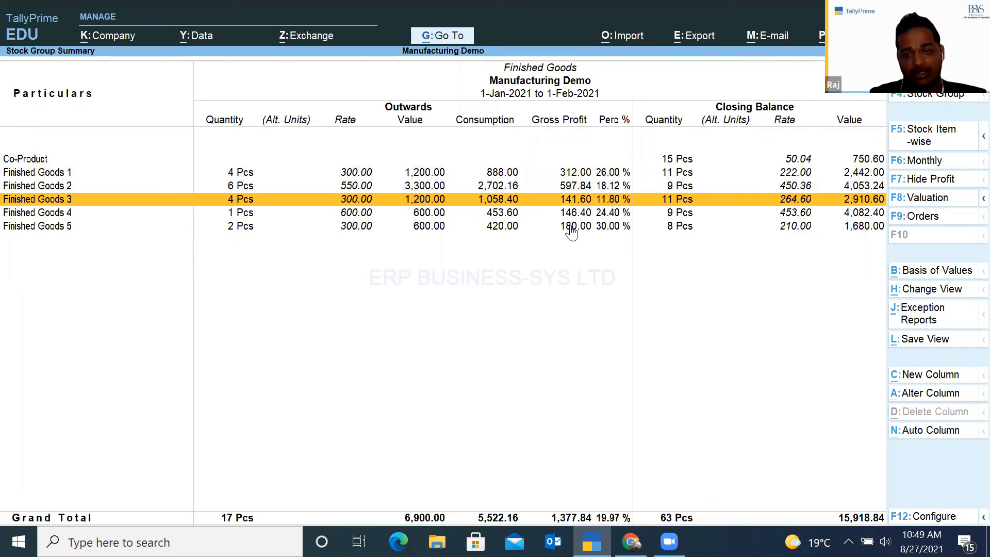
pyautogui.press('Down')
pyautogui.press('Down')
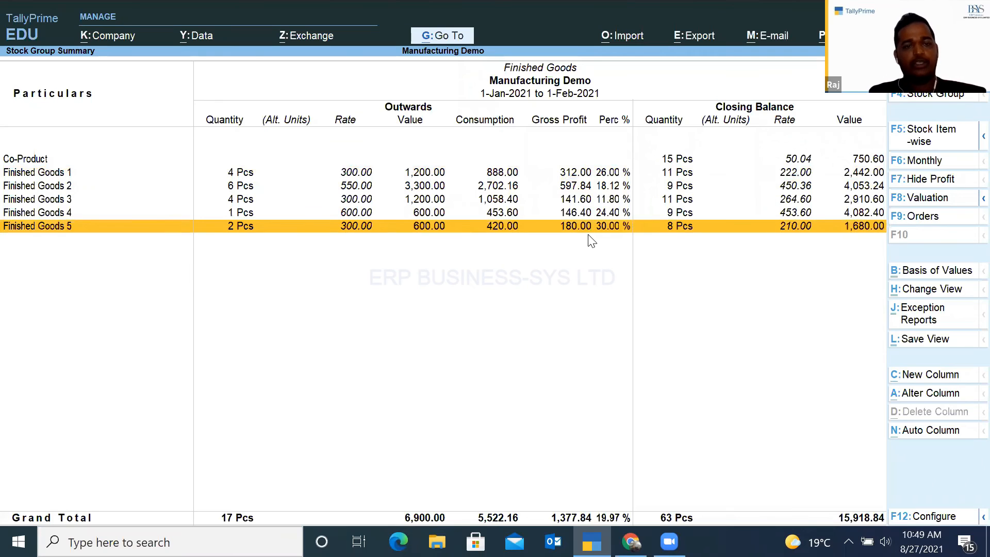
pyautogui.press('Escape')
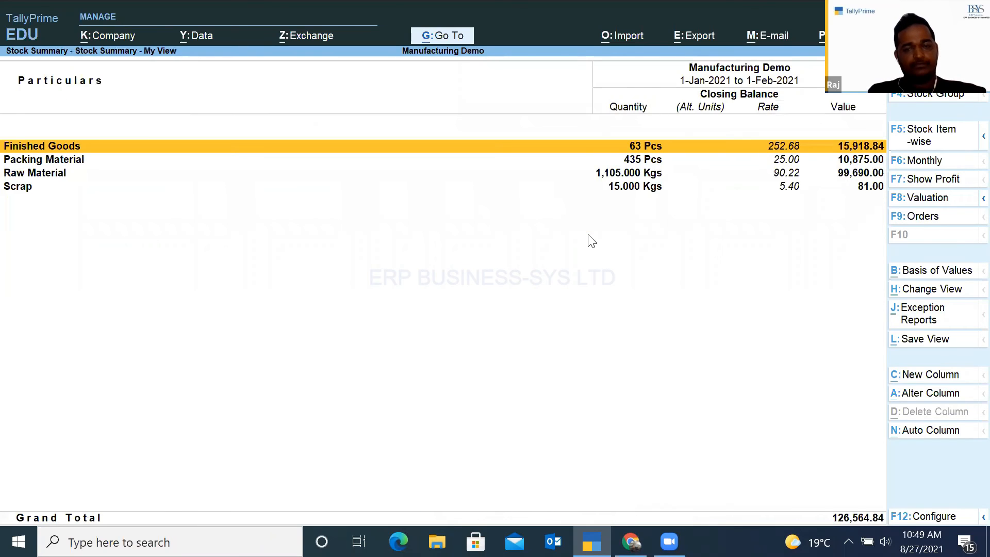
pyautogui.press('Escape')
pyautogui.press('Escape')
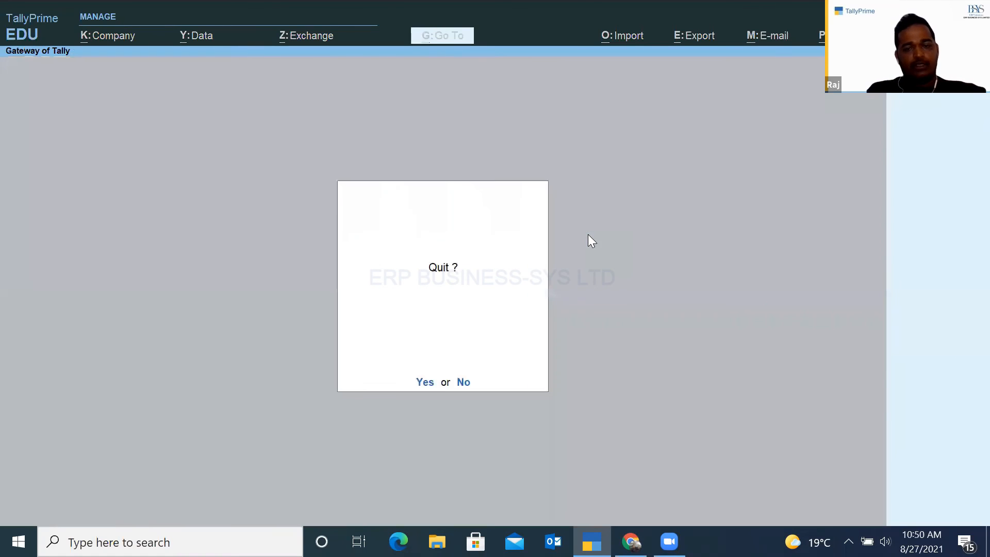
pyautogui.press('Escape')
# - Open the Profit & Loss A/c and expand it to show the detailed breakdown of each group
pyautogui.press('Up')
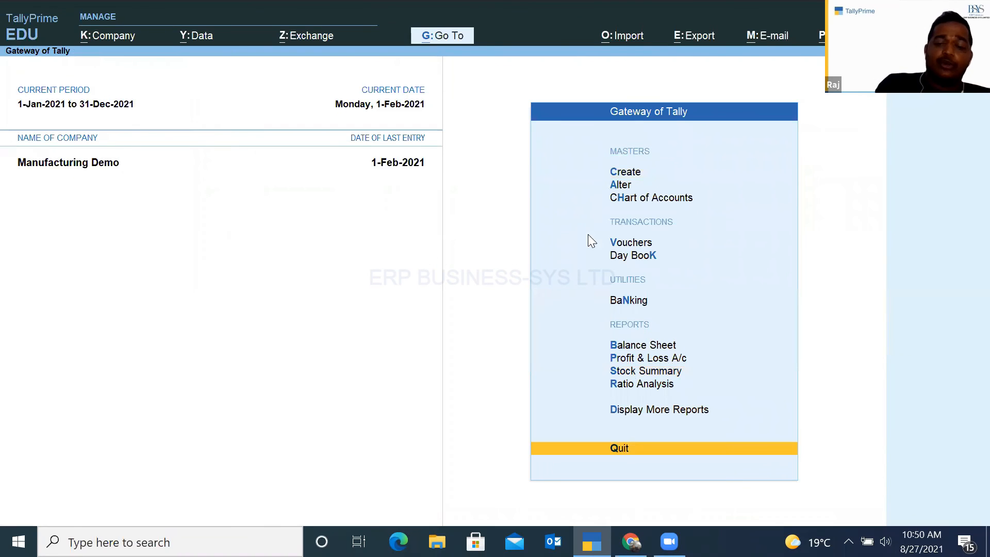
pyautogui.press('Up')
pyautogui.press('Up')
pyautogui.press('Up')
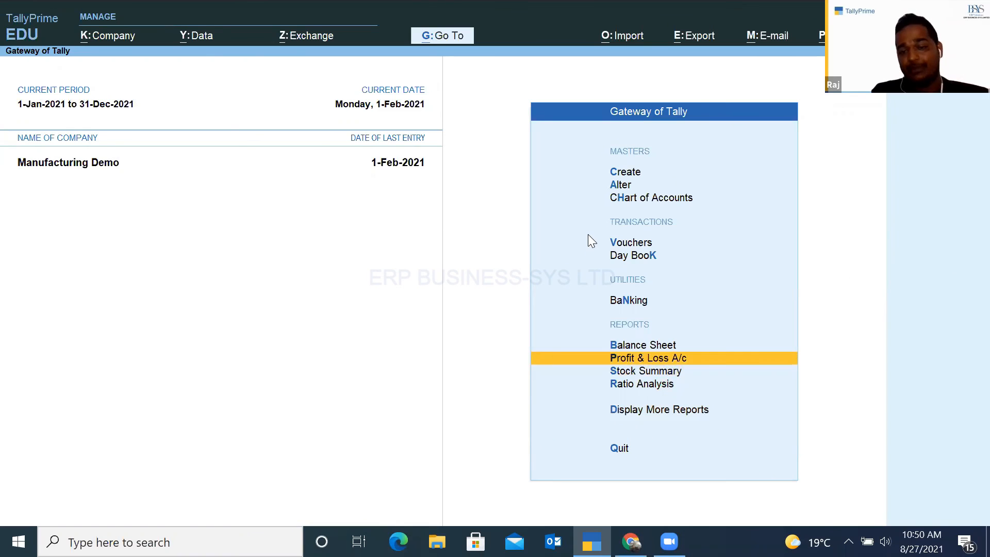
pyautogui.press('Return')
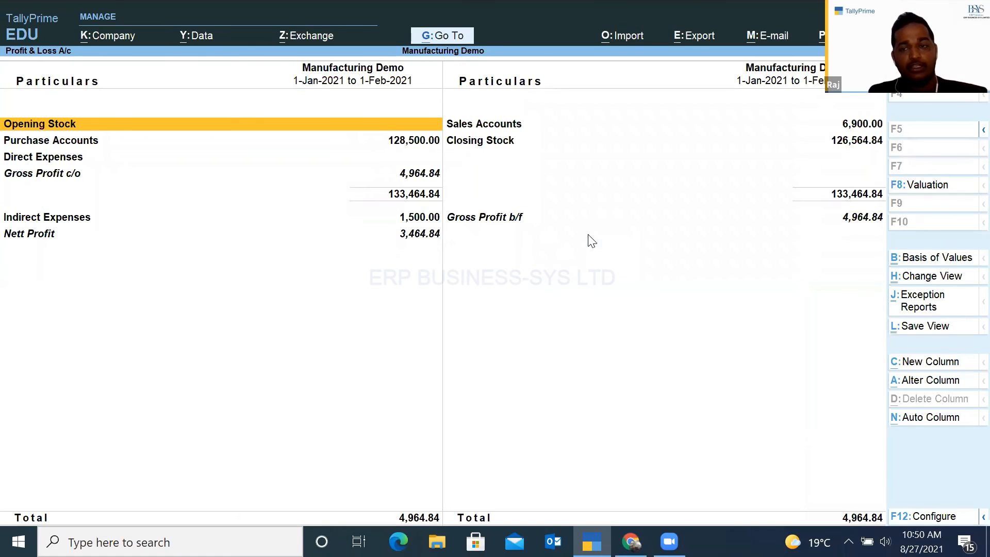
pyautogui.press('alt')
pyautogui.hotkey('alt', 'F5')
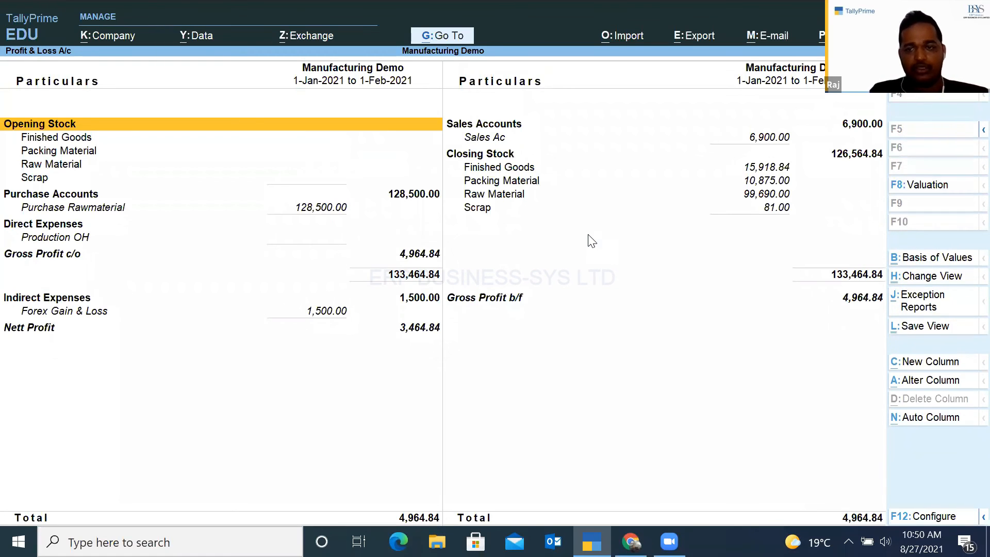
# - Examine the sales, raw material purchases, closing stock, gross profit, indirect expenses and nett profit lines in the Profit & Loss A/c
pyautogui.press('Right')
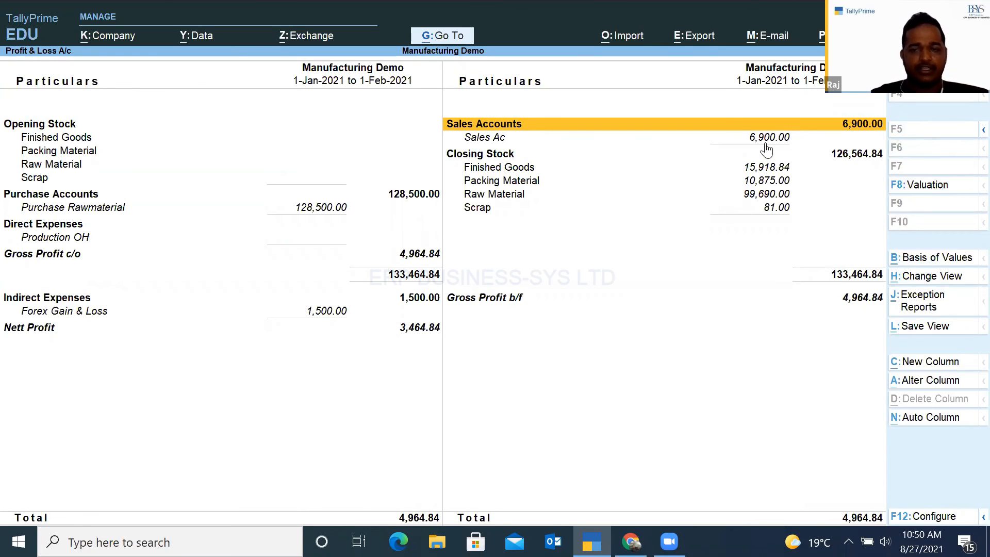
pyautogui.click(682, 141)
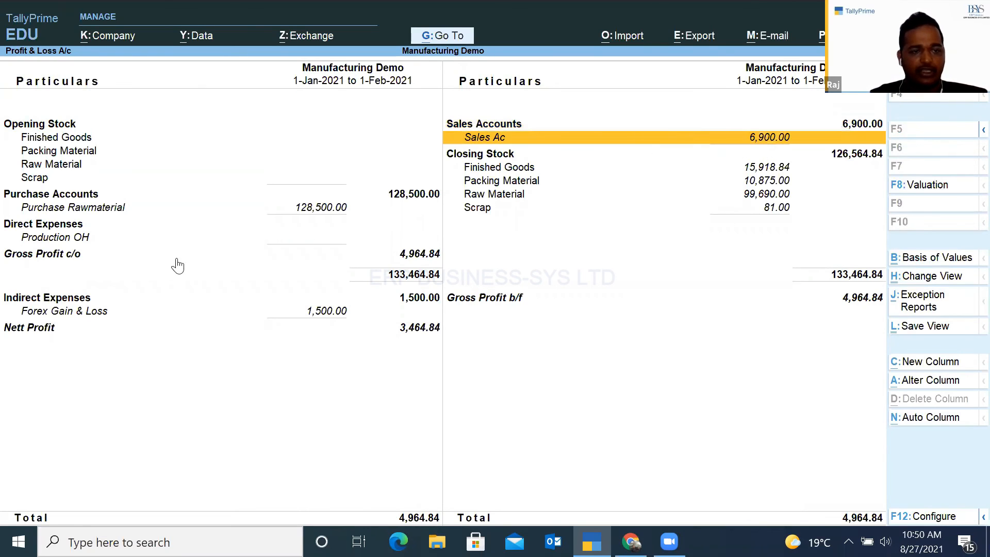
pyautogui.click(181, 214)
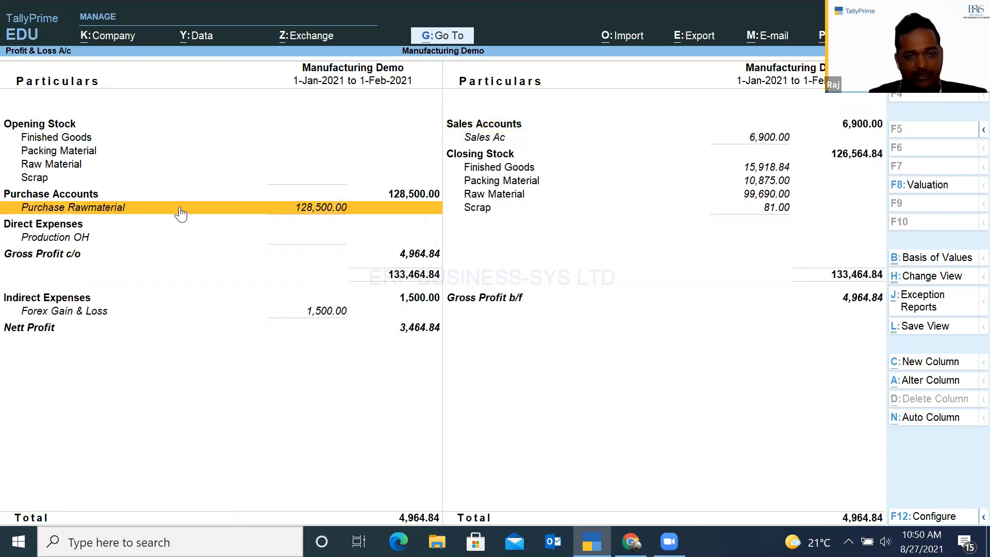
pyautogui.click(844, 160)
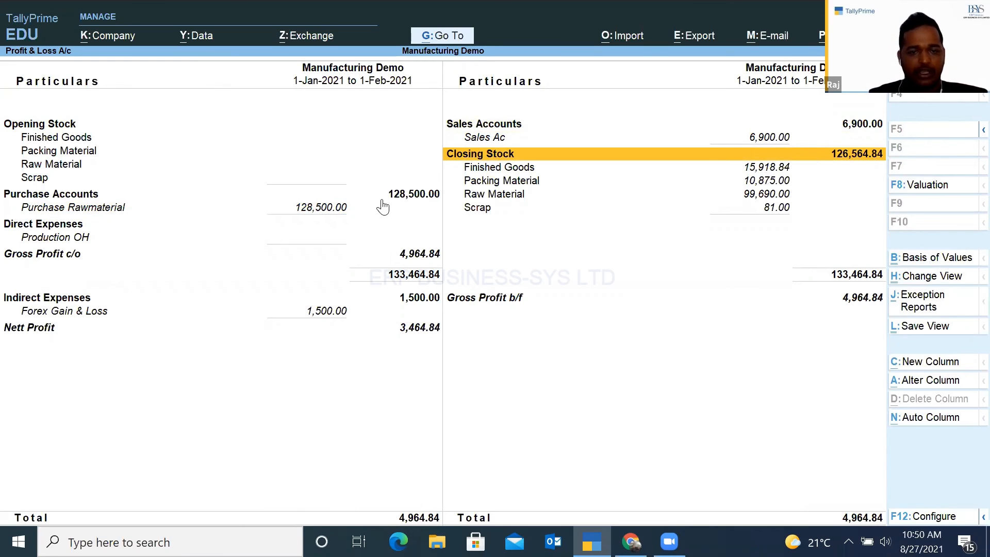
pyautogui.click(413, 255)
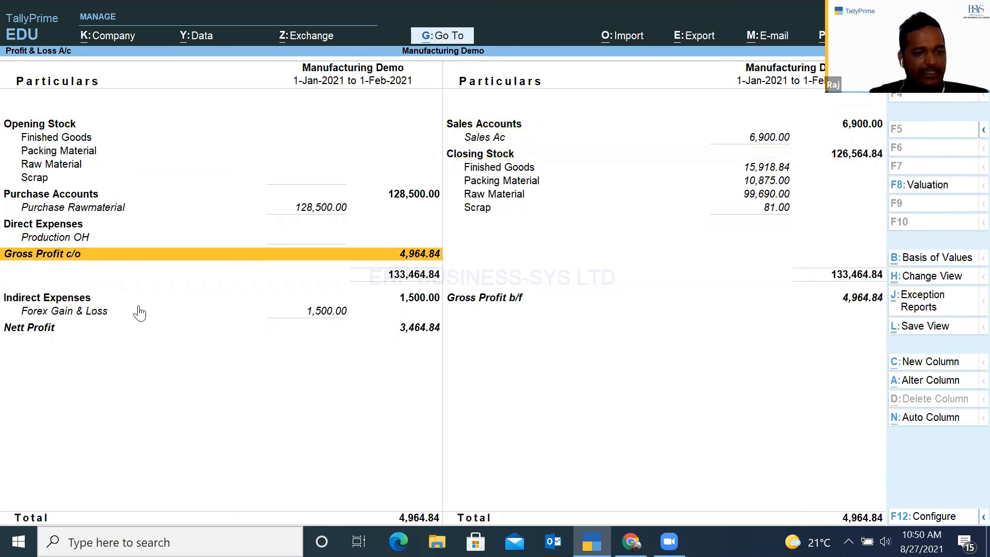
pyautogui.click(49, 300)
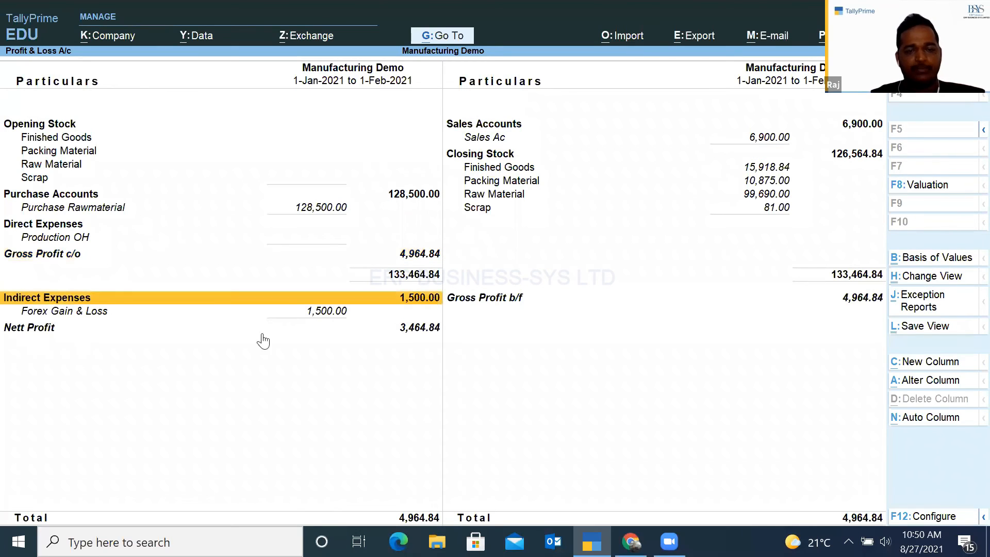
pyautogui.click(429, 333)
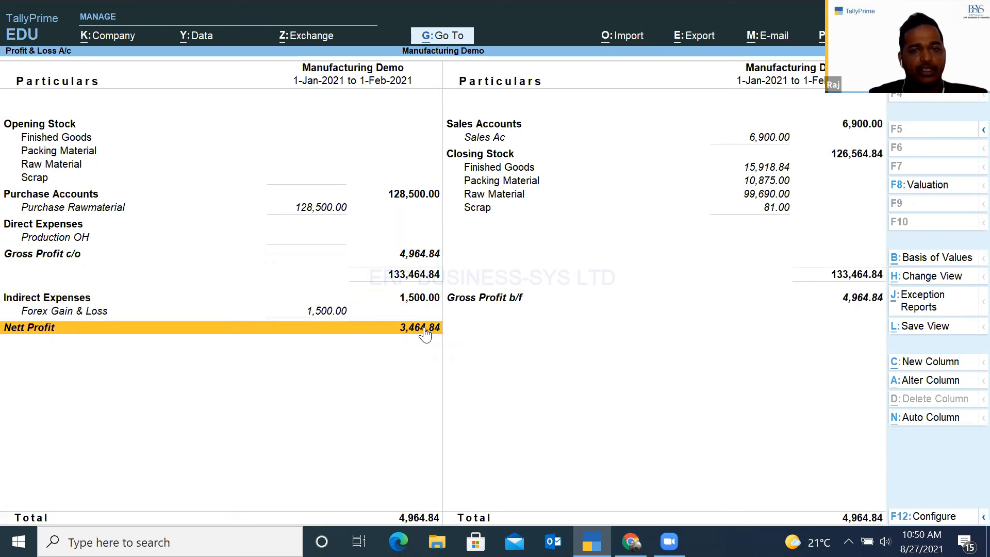
# - Drill from Sales Ac into the 1-Feb-2021 sales voucher for Customer 1, and return to the Profit & Loss A/c unchanged
pyautogui.click(723, 145)
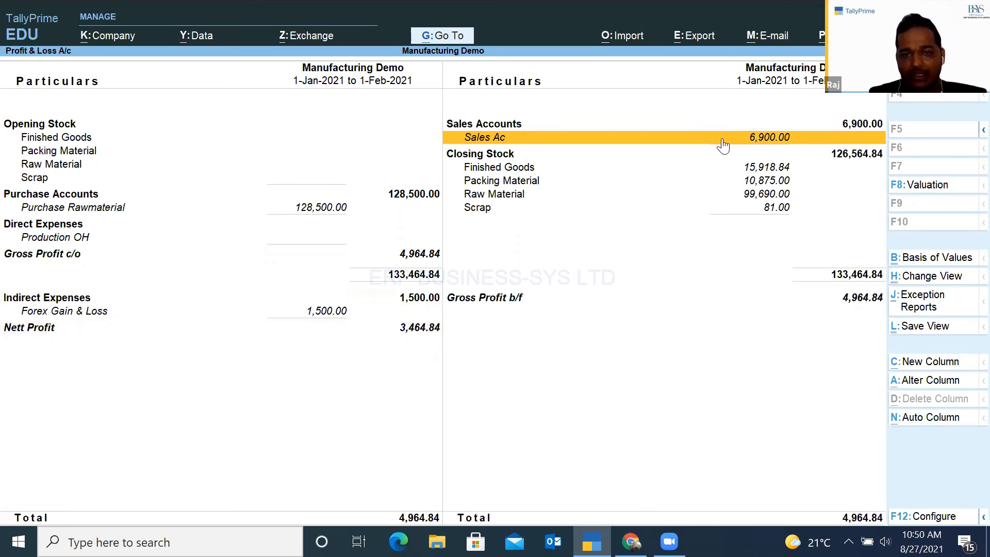
pyautogui.click(723, 144)
pyautogui.press('Return')
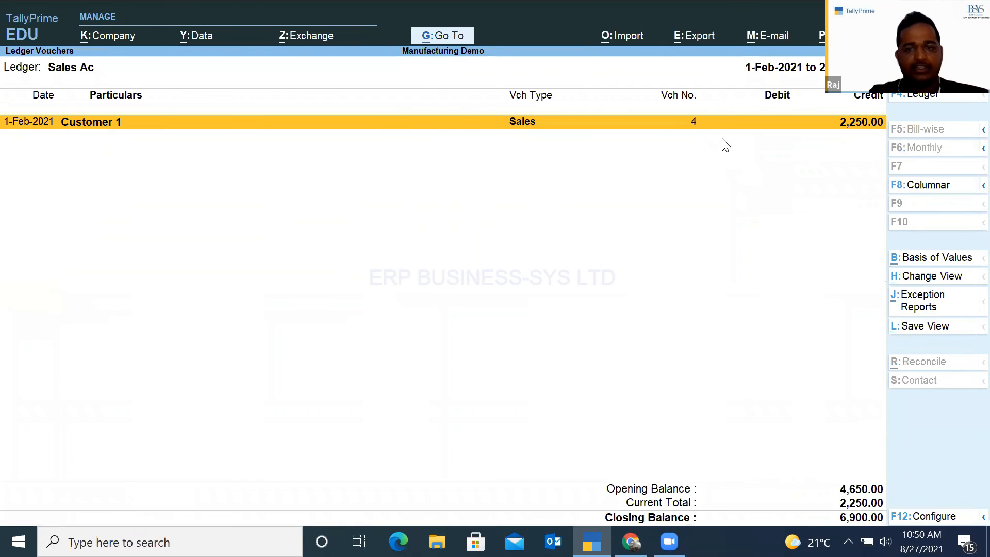
pyautogui.press('Return')
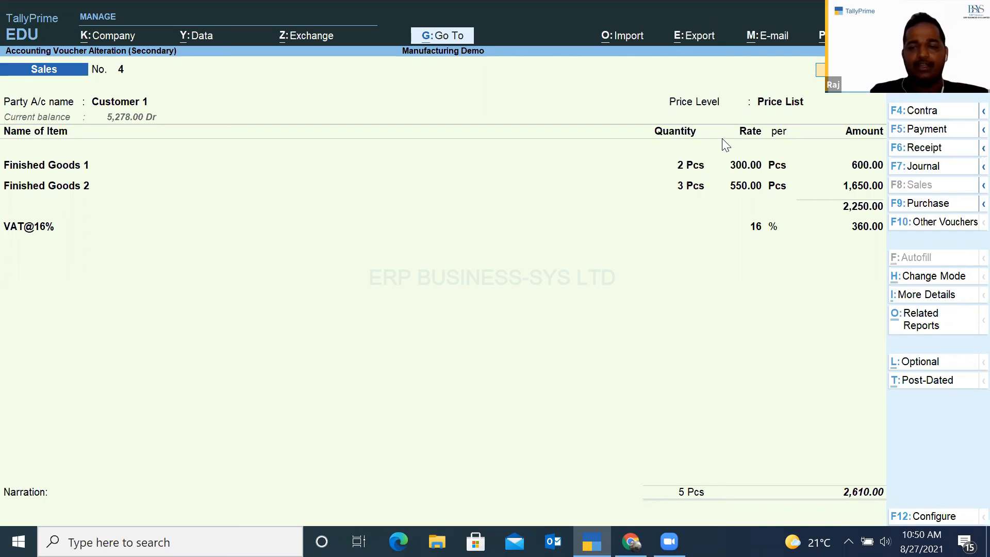
pyautogui.press('Escape')
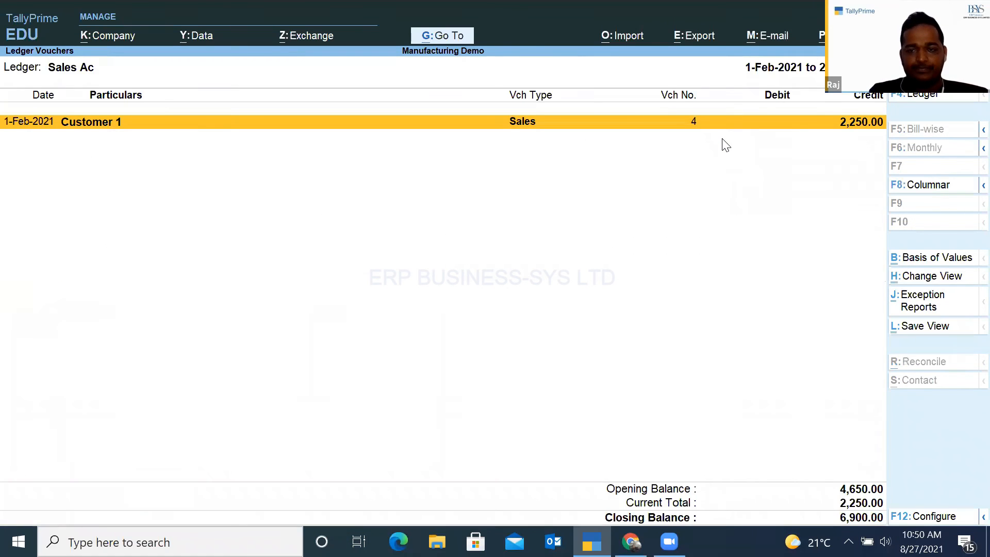
pyautogui.press('Escape')
pyautogui.press('Escape')
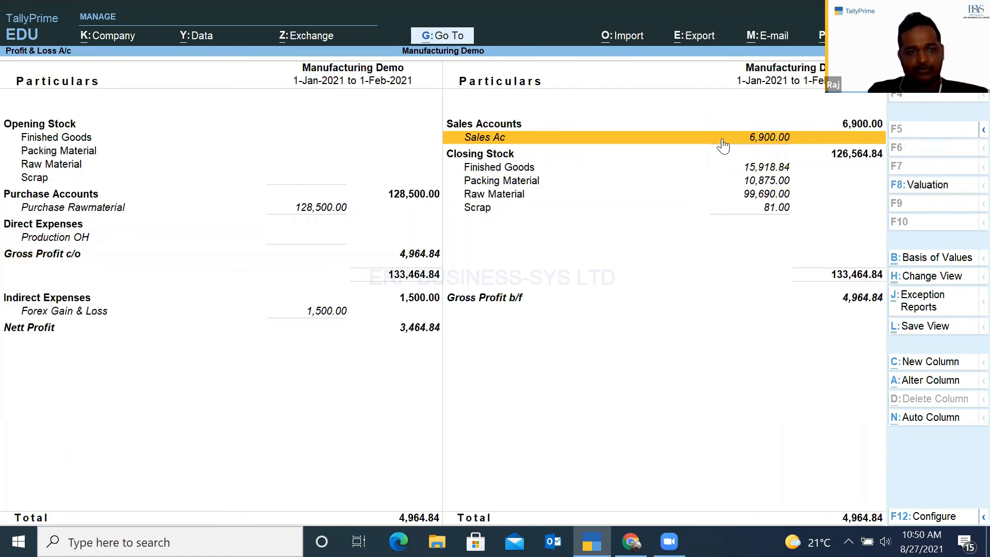
# - Drill from Purchase Rawmaterial through January into purchase voucher No. 1 of Suppler 1
pyautogui.press('Left')
pyautogui.press('Down')
pyautogui.press('Down')
pyautogui.press('Down')
pyautogui.press('Down')
pyautogui.press('Down')
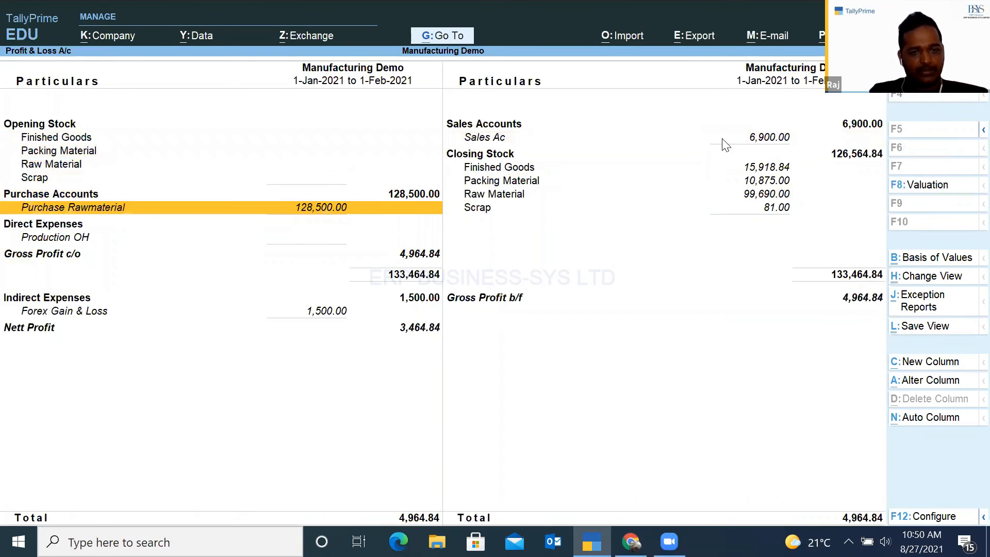
pyautogui.press('Return')
pyautogui.press('Up')
pyautogui.press('Return')
pyautogui.press('Return')
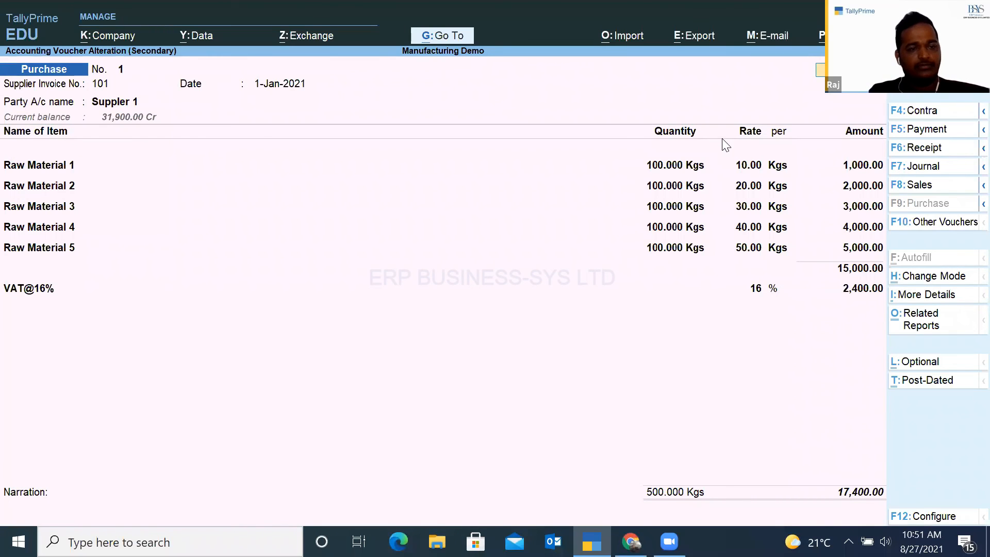
# - Close the purchase voucher unchanged, leave the Profit & Loss A/c and return to the Gateway of Tally
pyautogui.press('Escape')
pyautogui.press('y')
pyautogui.press('Escape')
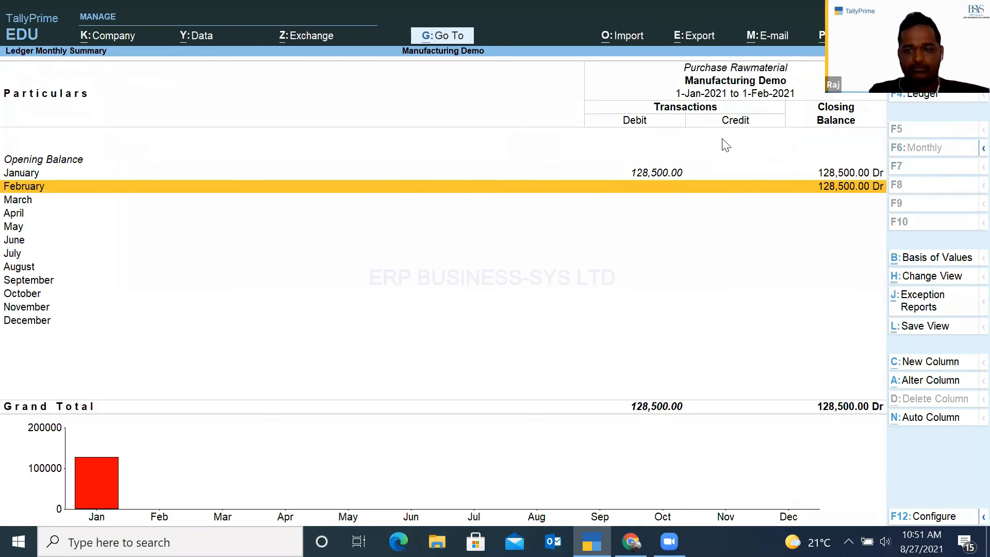
pyautogui.press('Escape')
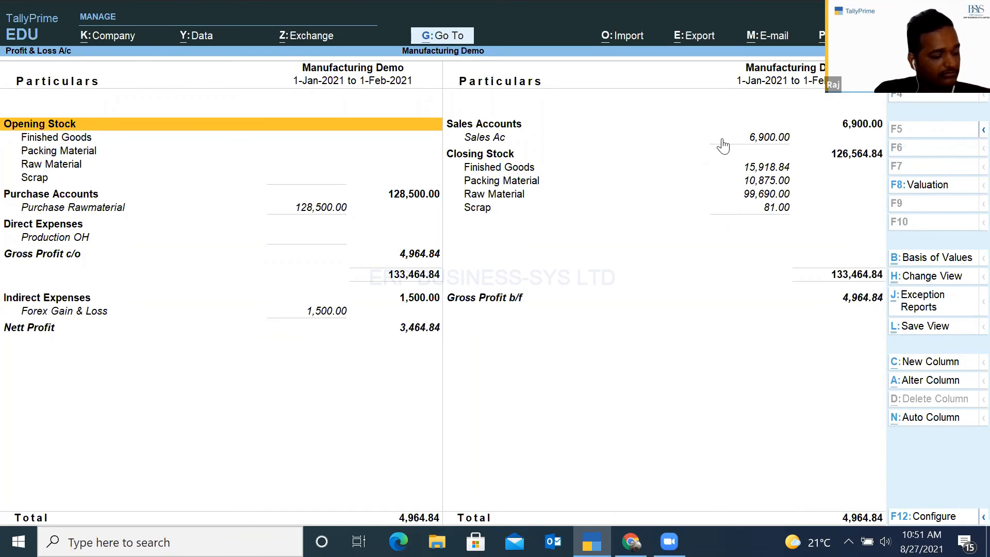
pyautogui.press('Escape')
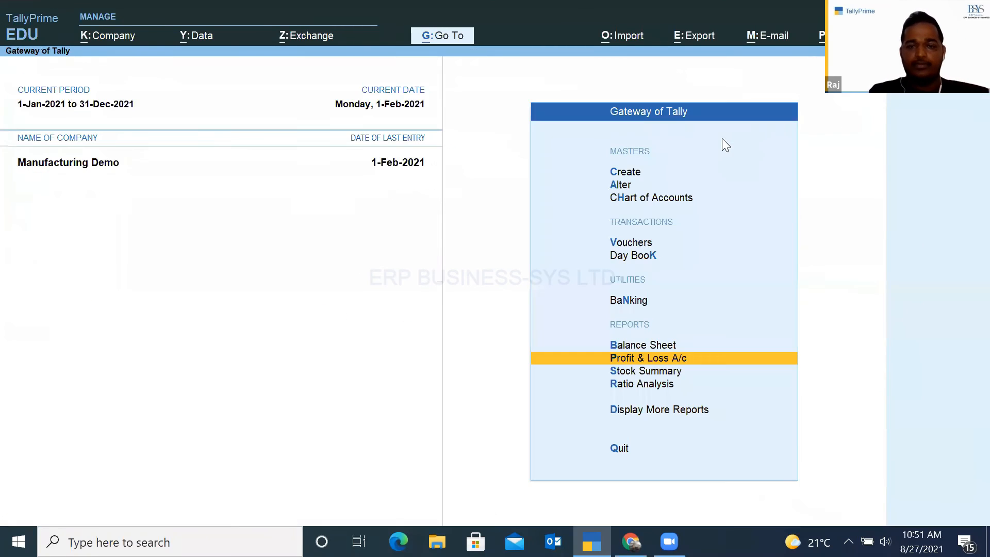
pyautogui.press('Escape')
pyautogui.press('Escape')
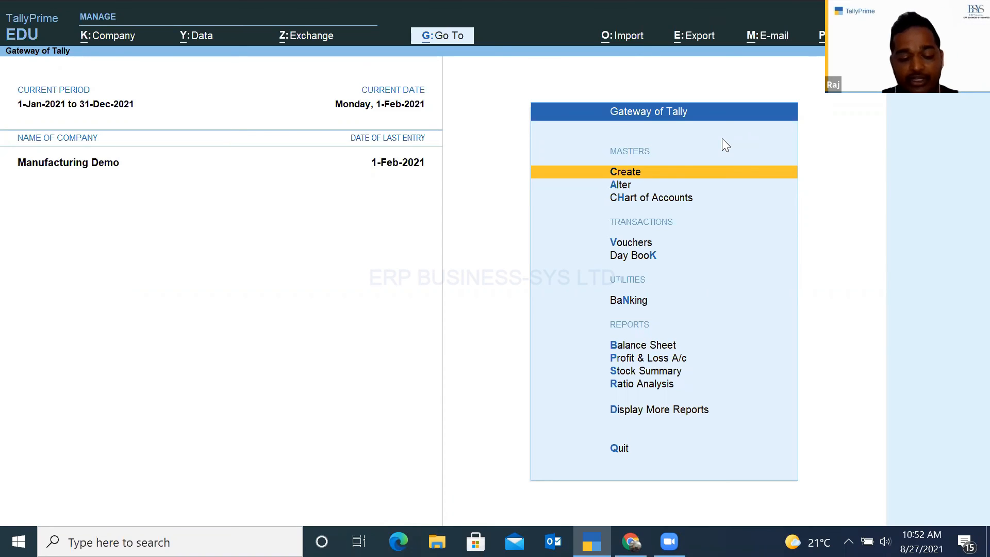
# - Open the Day Book and change its period to start from 1-1
pyautogui.press('Down')
pyautogui.press('Down')
pyautogui.press('Down')
pyautogui.press('Down')
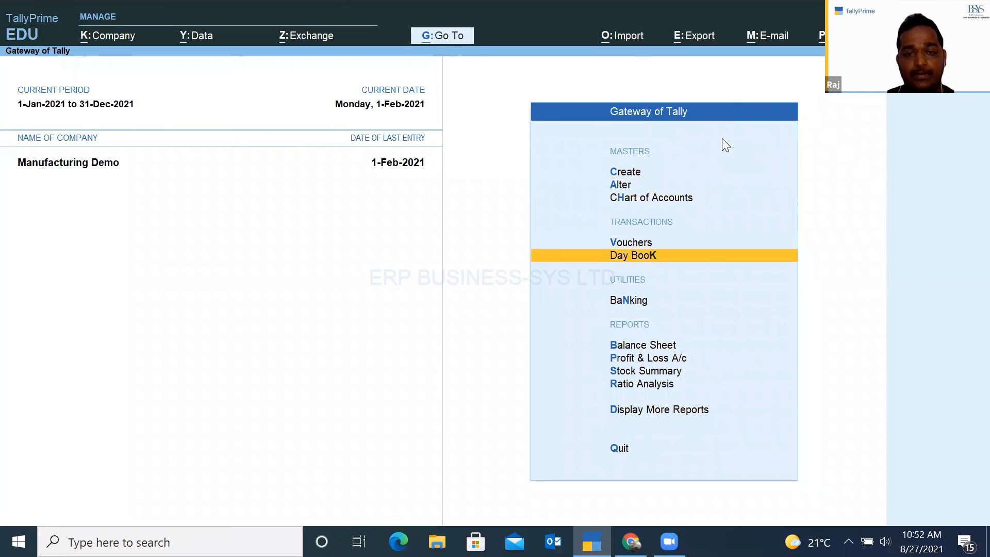
pyautogui.press('Return')
pyautogui.hotkey('alt', 'F2')
pyautogui.write('1-1')
pyautogui.press('Return')
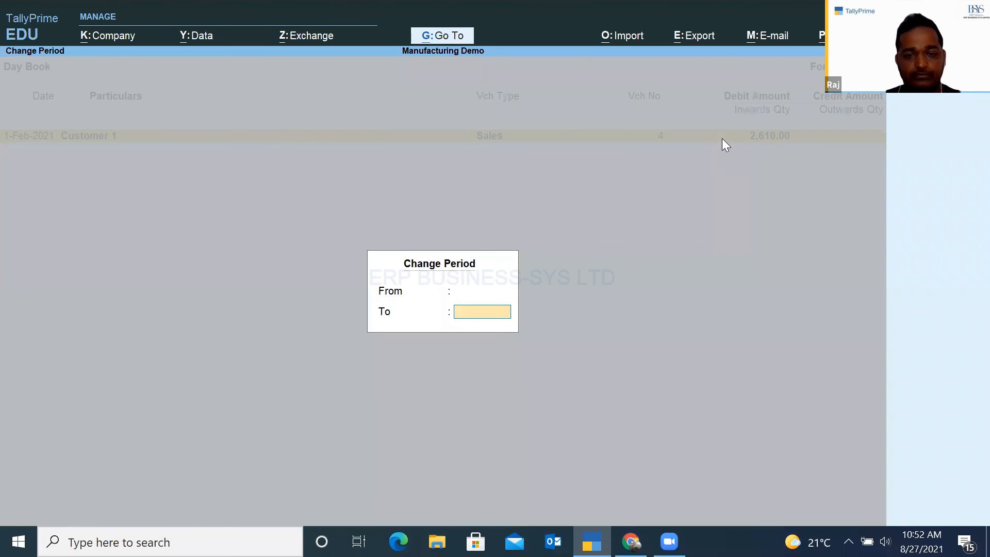
pyautogui.press('Return')
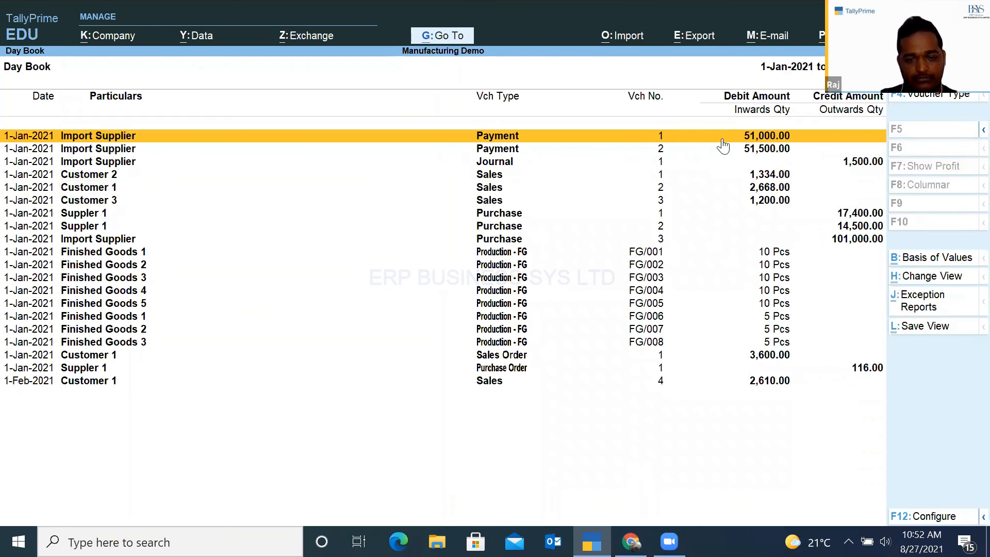
# - Open purchase voucher No. 3 of Import Supplier from the Day Book
pyautogui.press('Down')
pyautogui.press('Down')
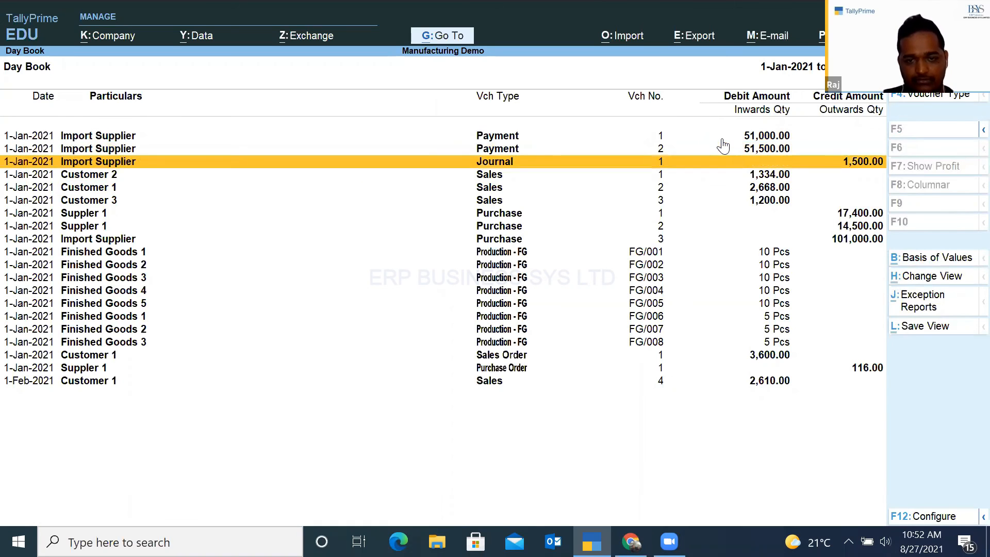
pyautogui.press('Down')
pyautogui.press('Down')
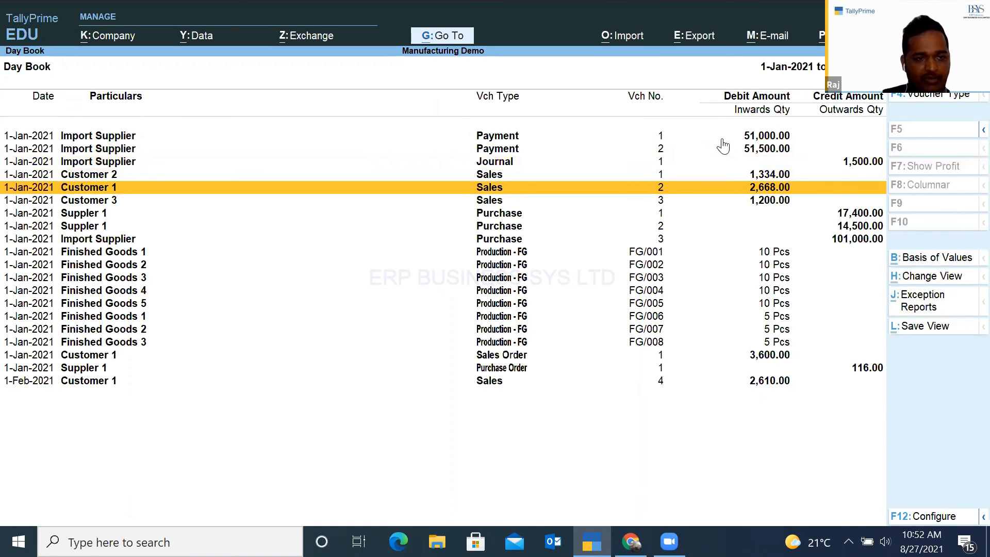
pyautogui.press('Down')
pyautogui.press('Down')
pyautogui.press('Down')
pyautogui.press('Down')
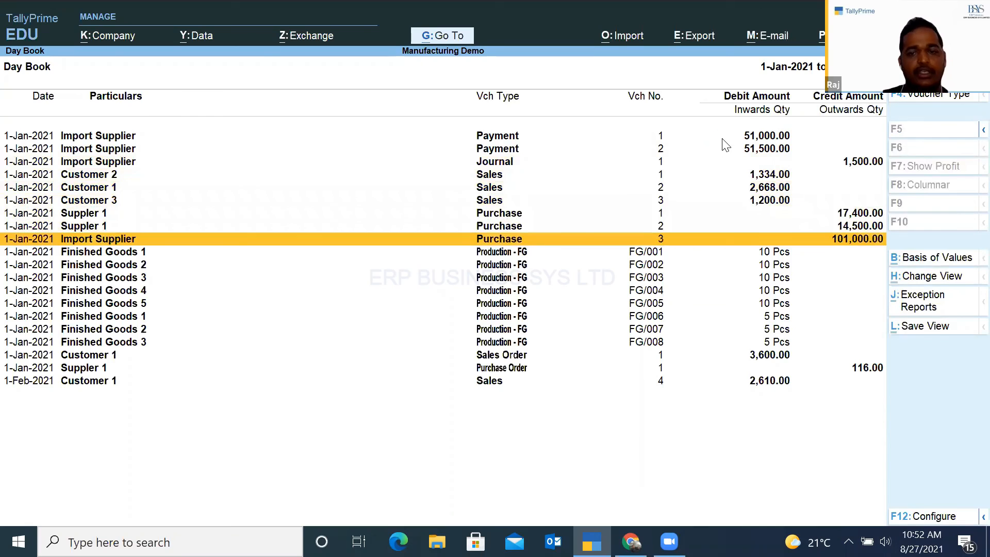
pyautogui.press('Return')
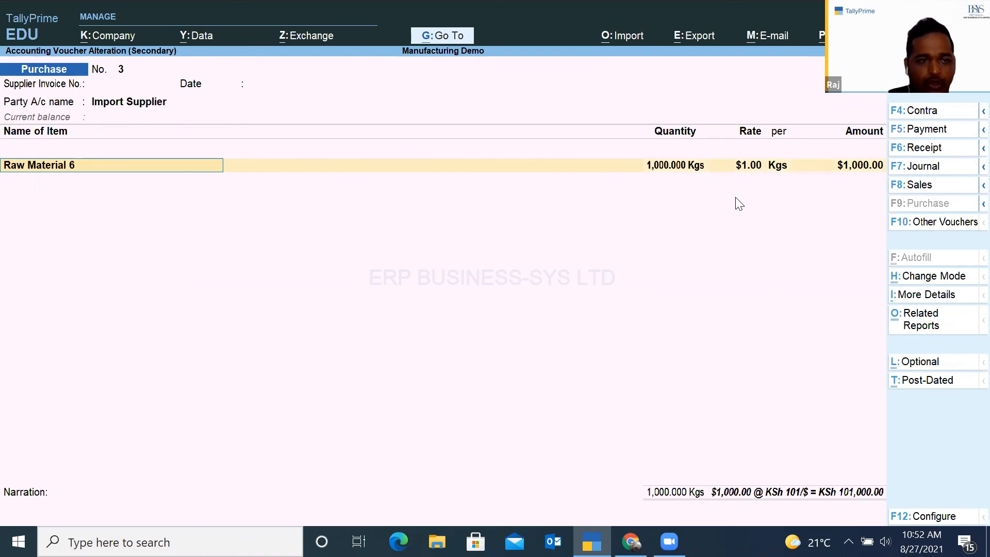
# - Open the item allocation of Raw Material 6 and bring up its forex rate of exchange
pyautogui.press('Return')
pyautogui.press('Return')
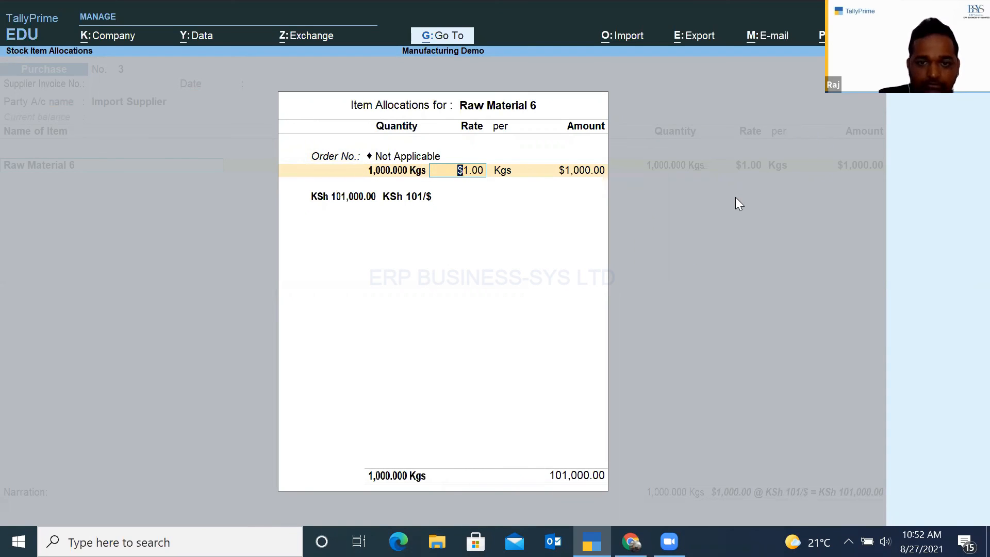
pyautogui.press('Return')
pyautogui.press('Return')
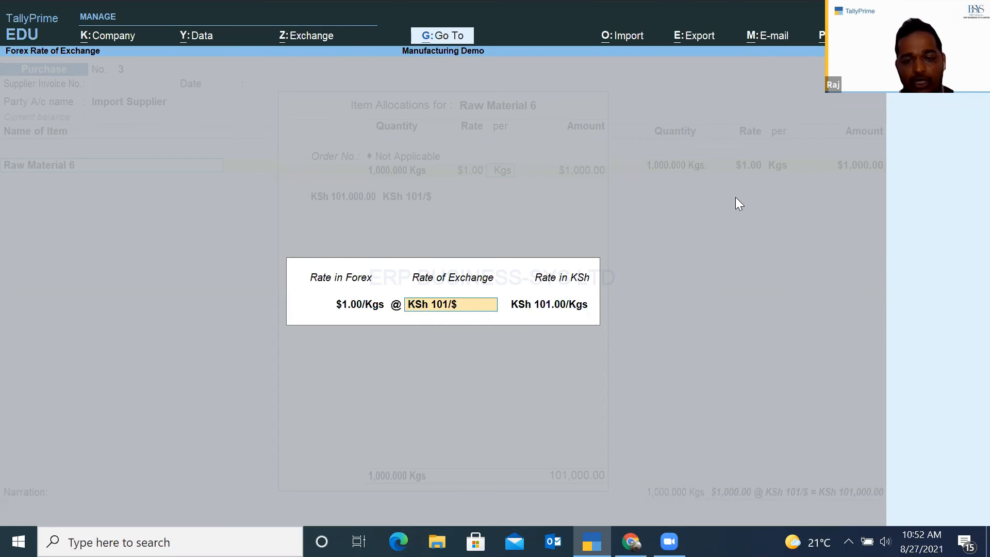
# - Confirm the rate of exchange and the Raw Material 6 allocation unchanged, and accept purchase voucher No. 3
pyautogui.press('Return')
pyautogui.press('Return')
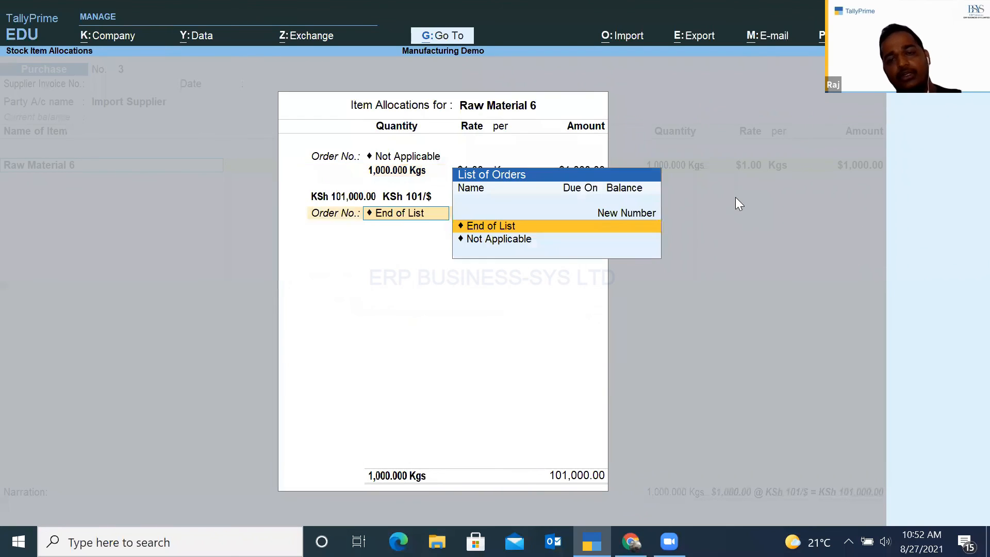
pyautogui.press('Return')
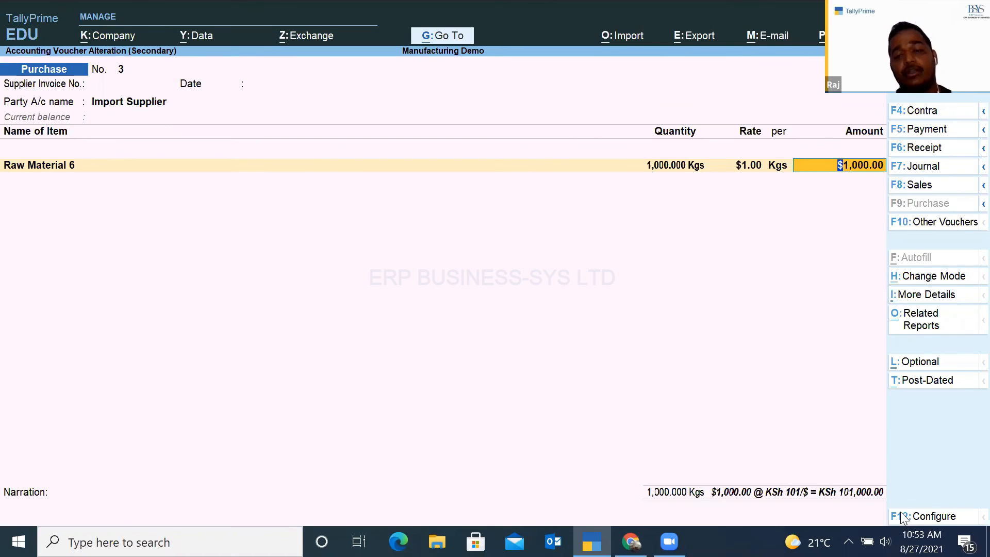
pyautogui.press('Return')
pyautogui.press('Return')
pyautogui.press('Return')
pyautogui.press('Return')
pyautogui.press('Return')
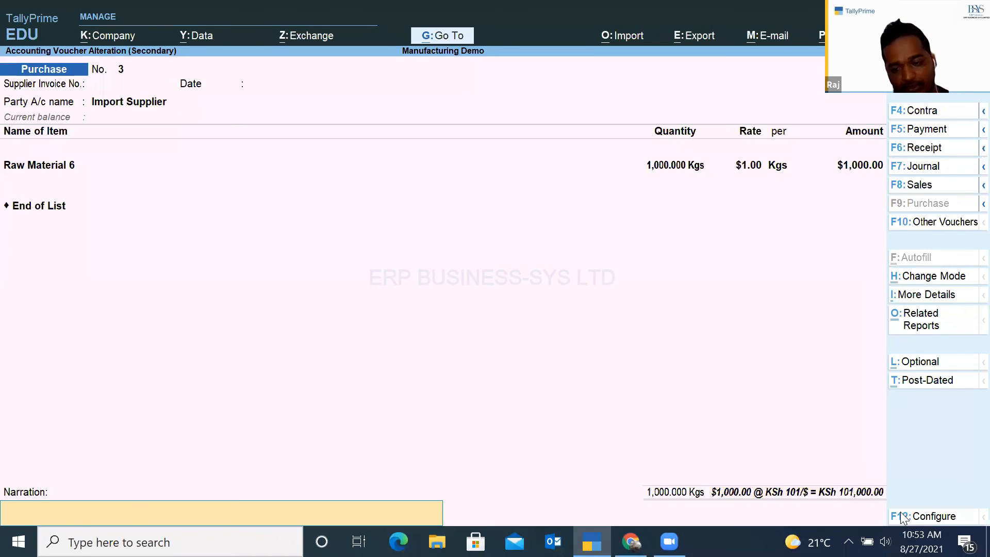
pyautogui.press('Return')
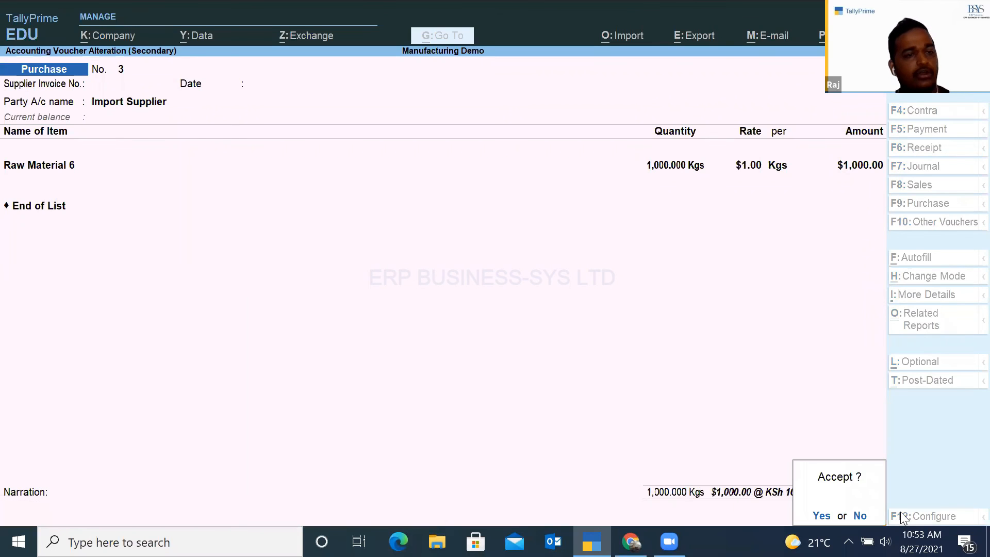
pyautogui.press('Return')
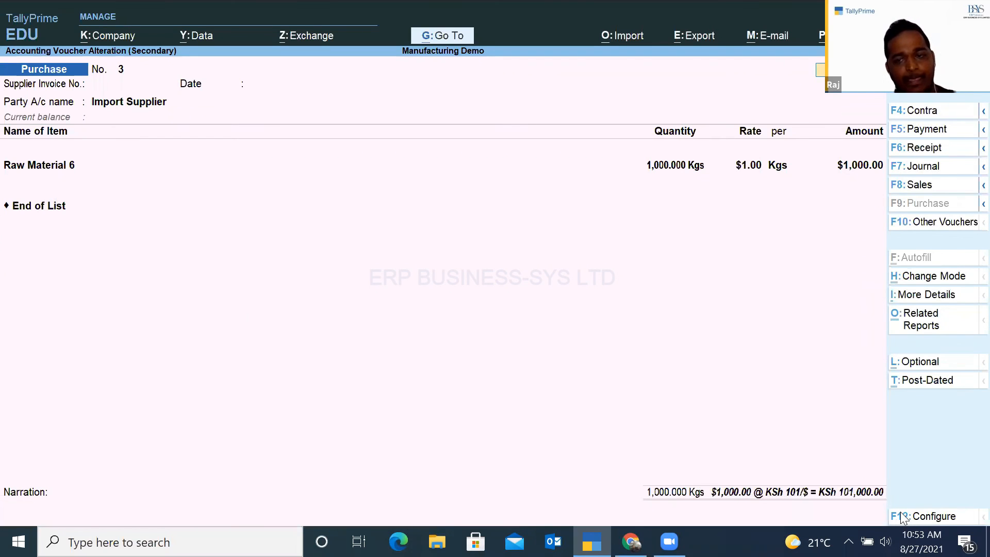
# - Leave the voucher and the Day Book, and open the Import Supplier ledger from the account books
pyautogui.press('Escape')
pyautogui.press('Return')
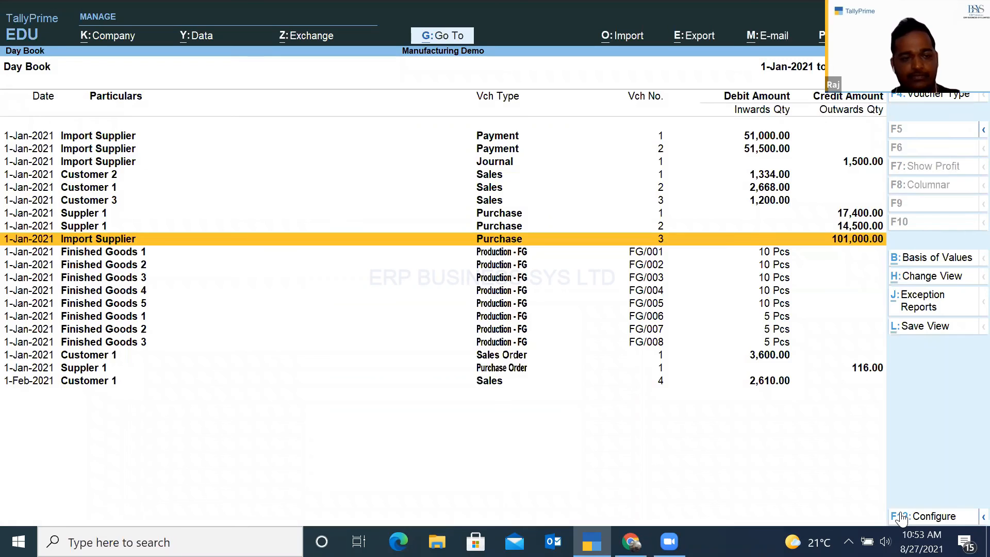
pyautogui.press('Escape')
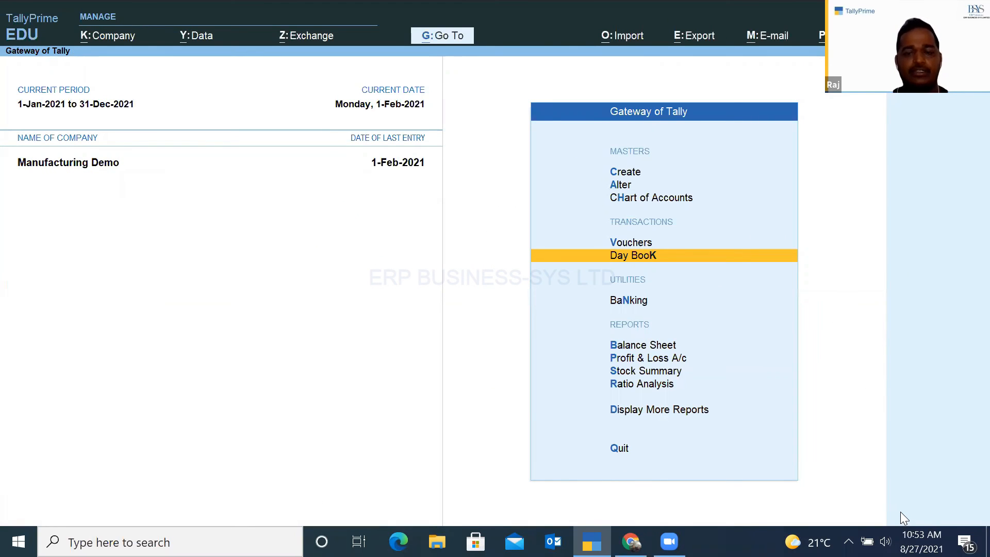
pyautogui.press('d')
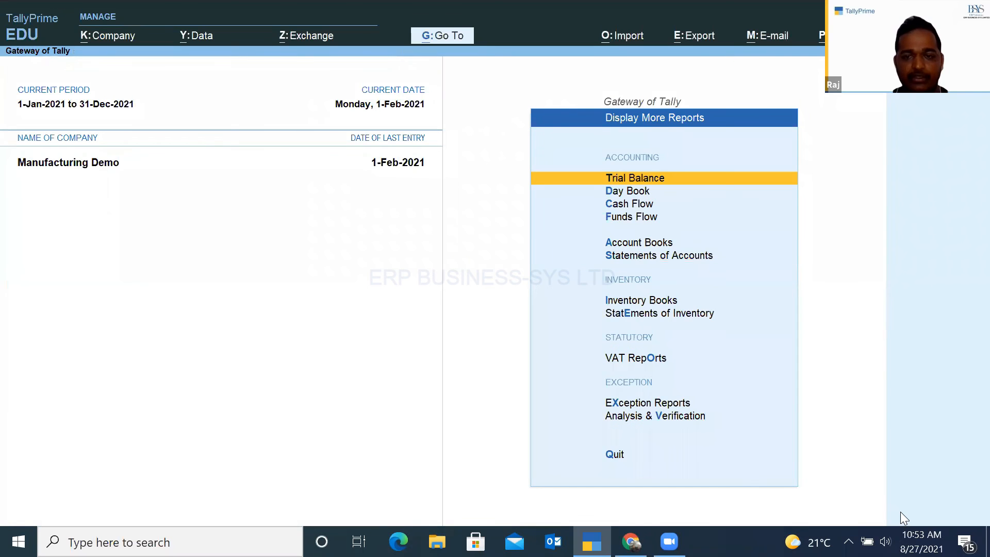
pyautogui.write('alIm')
pyautogui.press('Down')
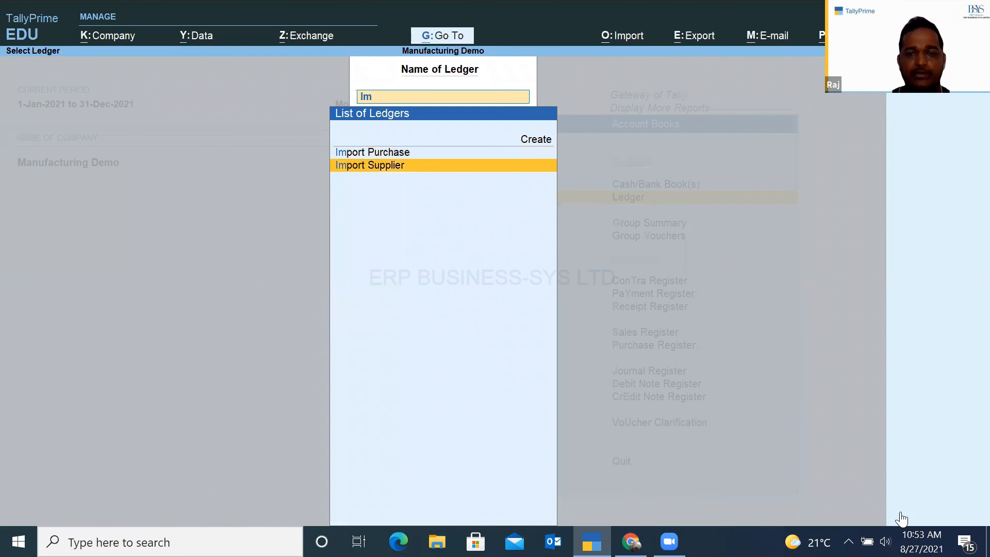
pyautogui.press('Return')
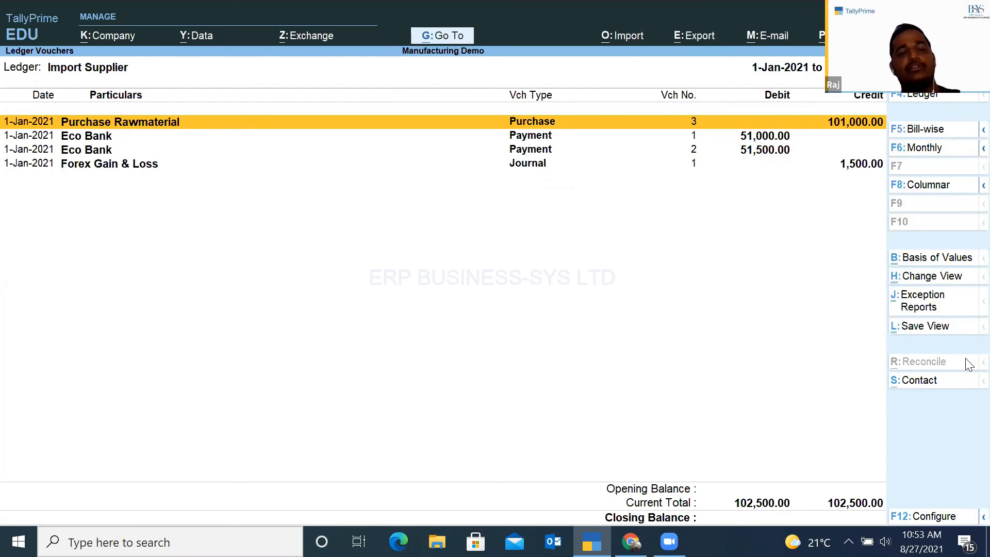
# - Check the exchange rate in Eco Bank payment voucher No. 1 of the Import Supplier ledger, and close the voucher unchanged
pyautogui.press('Down')
pyautogui.press('Down')
pyautogui.press('Up')
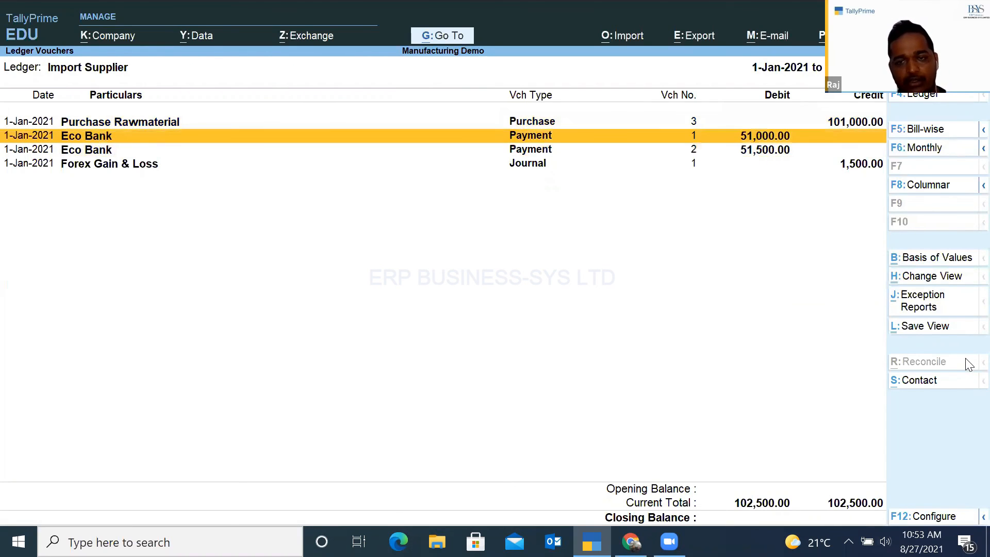
pyautogui.press('Return')
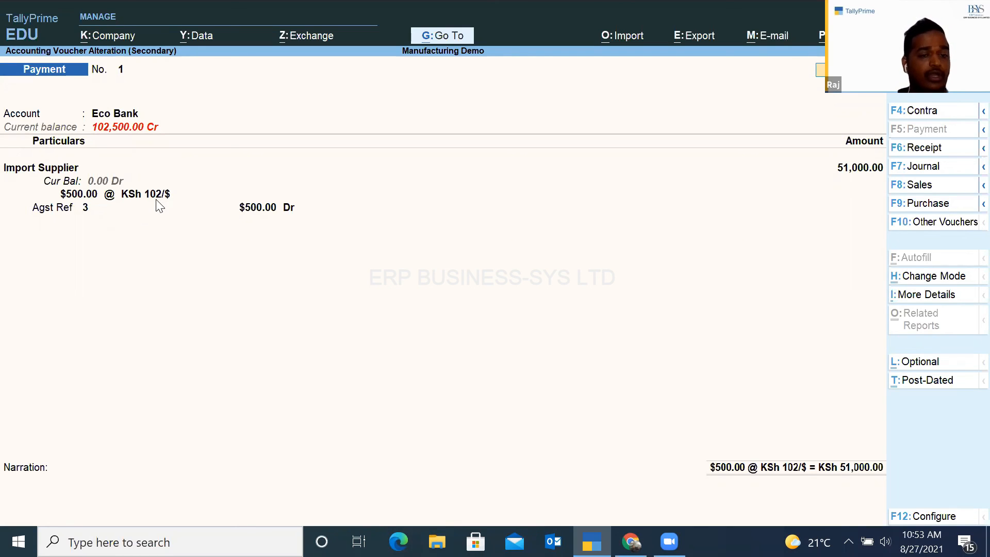
pyautogui.press('Escape')
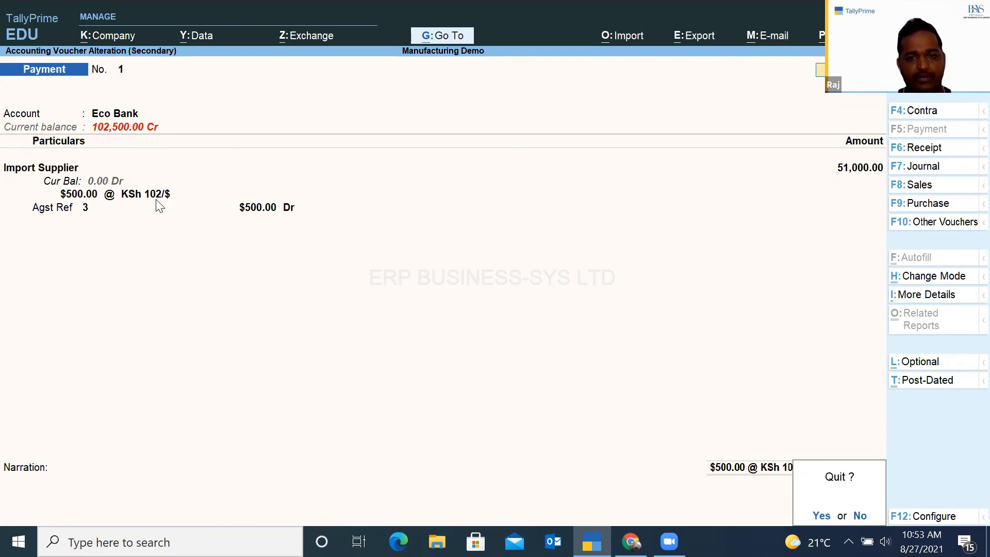
pyautogui.press('y')
# - Reopen the Import Supplier ledger and delete the Forex Gain & Loss journal voucher No. 1
pyautogui.press('Escape')
pyautogui.press('Return')
pyautogui.press('Down')
pyautogui.press('Down')
pyautogui.press('Down')
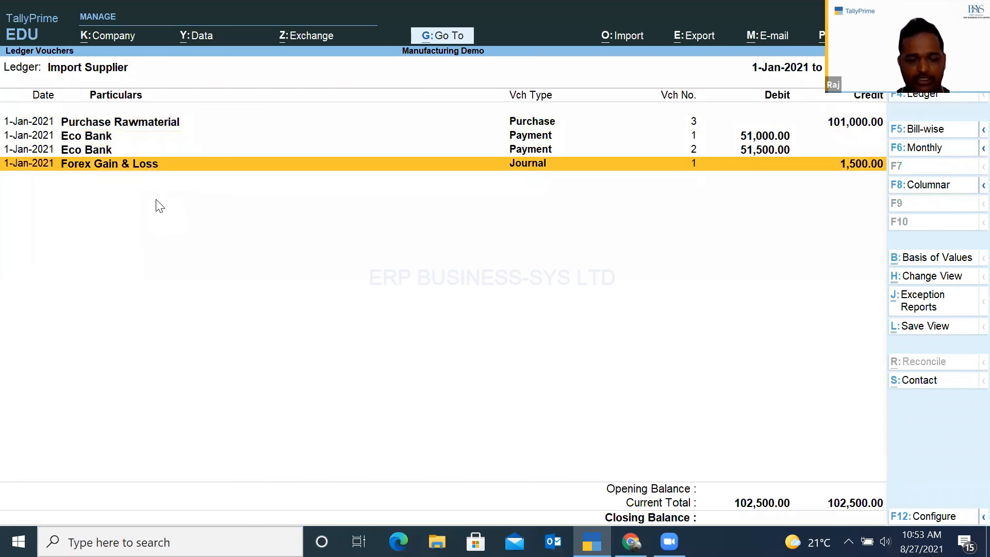
pyautogui.press('Return')
pyautogui.hotkey('alt', 'd')
pyautogui.press('y')
# - Compare the exchange rates in Eco Bank payment vouchers No. 1 and No. 2, closing each voucher unchanged
pyautogui.press('Up')
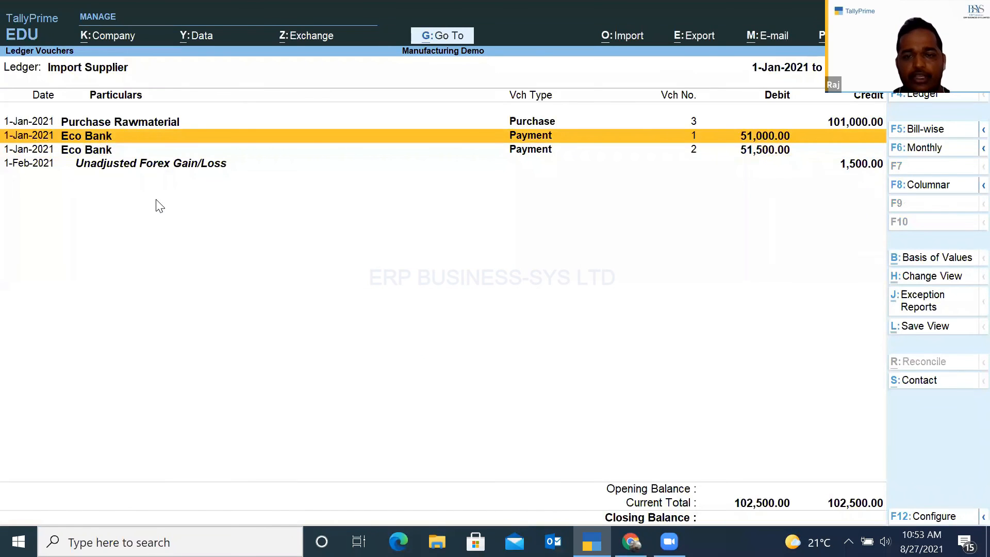
pyautogui.press('Return')
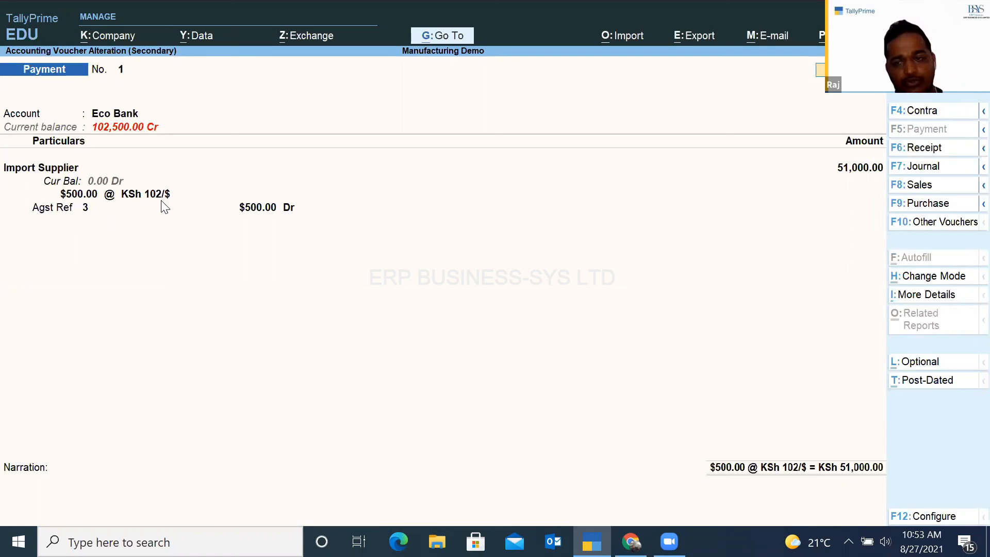
pyautogui.press('Escape')
pyautogui.press('Down')
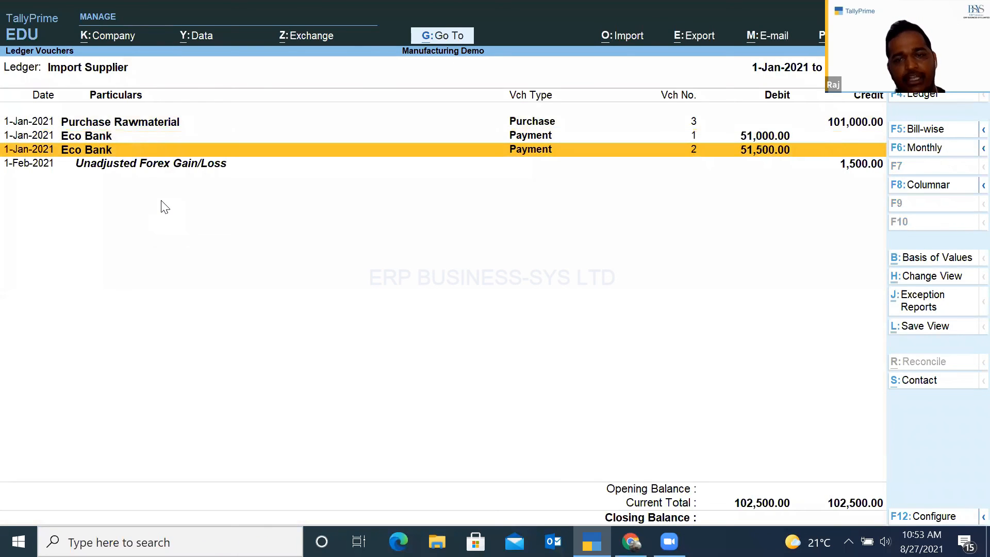
pyautogui.press('Return')
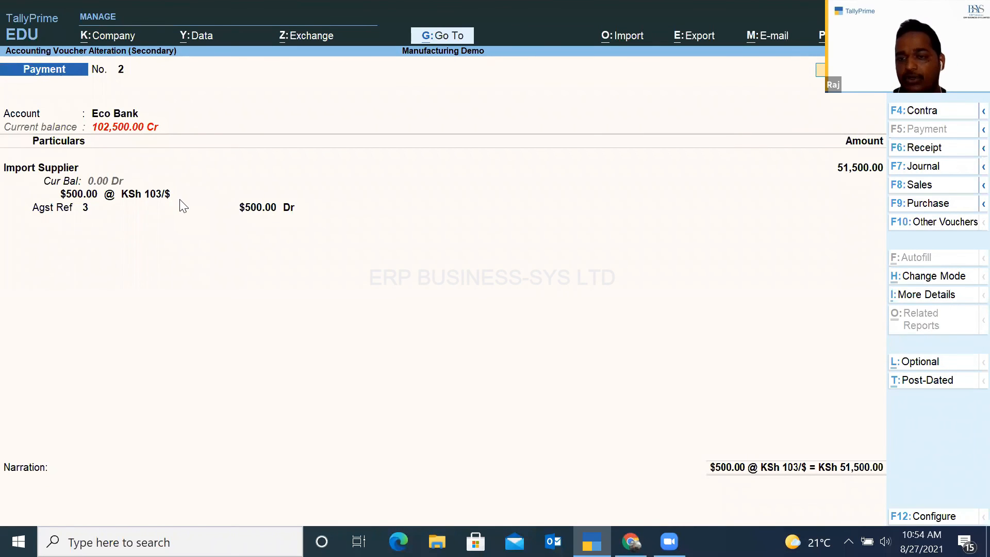
pyautogui.press('Escape')
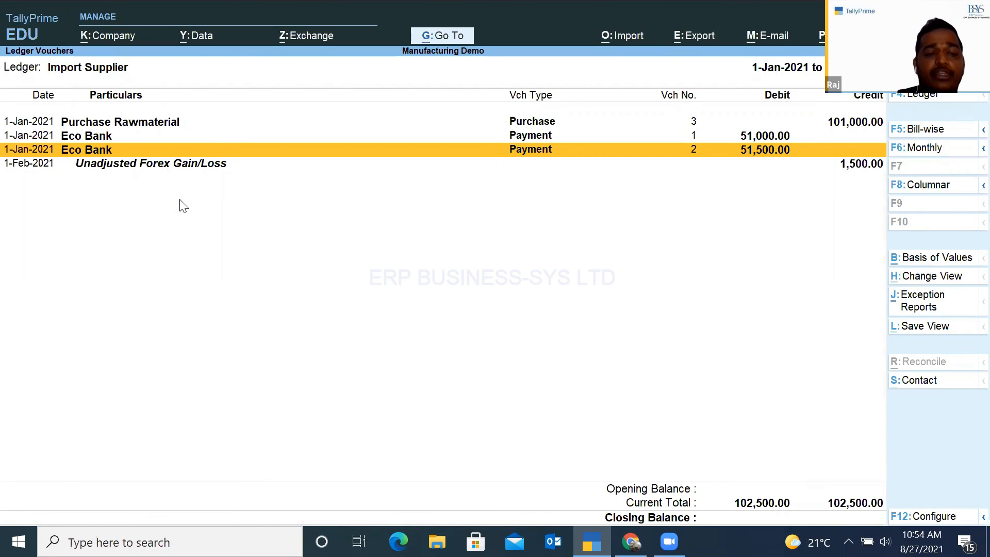
# - Leave the Import Supplier ledger and examine the unadjusted forex gain/loss in the Balance Sheet
pyautogui.press('Down')
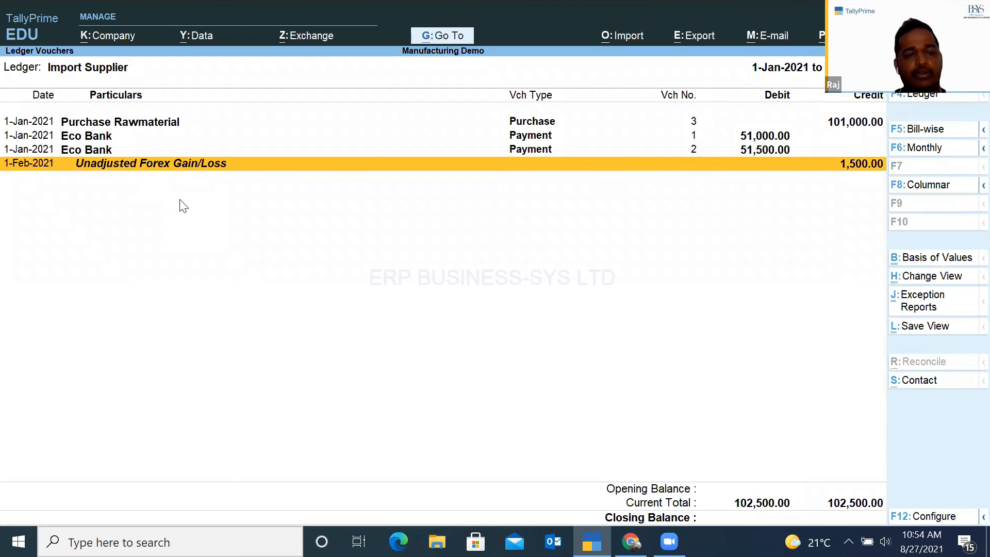
pyautogui.press('Escape')
pyautogui.press('Escape')
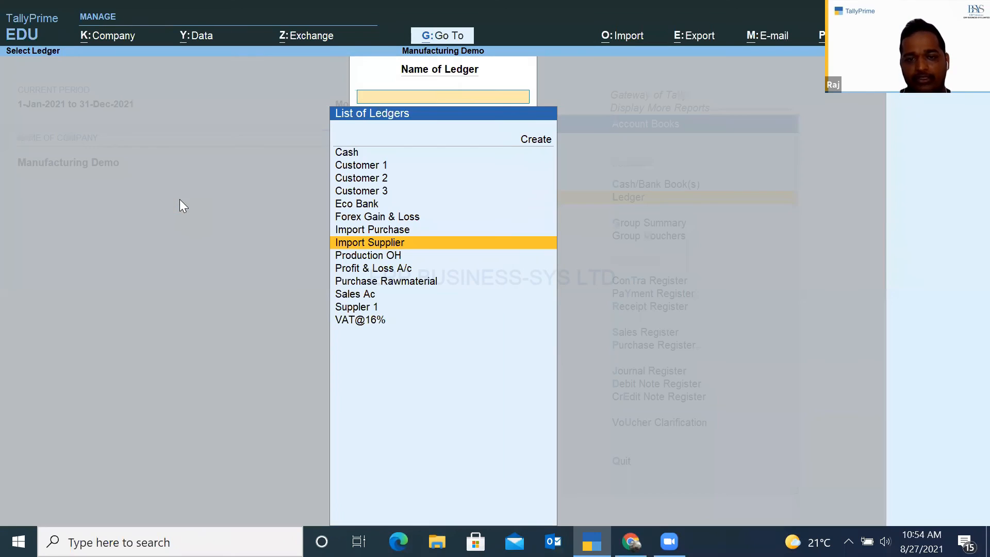
pyautogui.press('Escape')
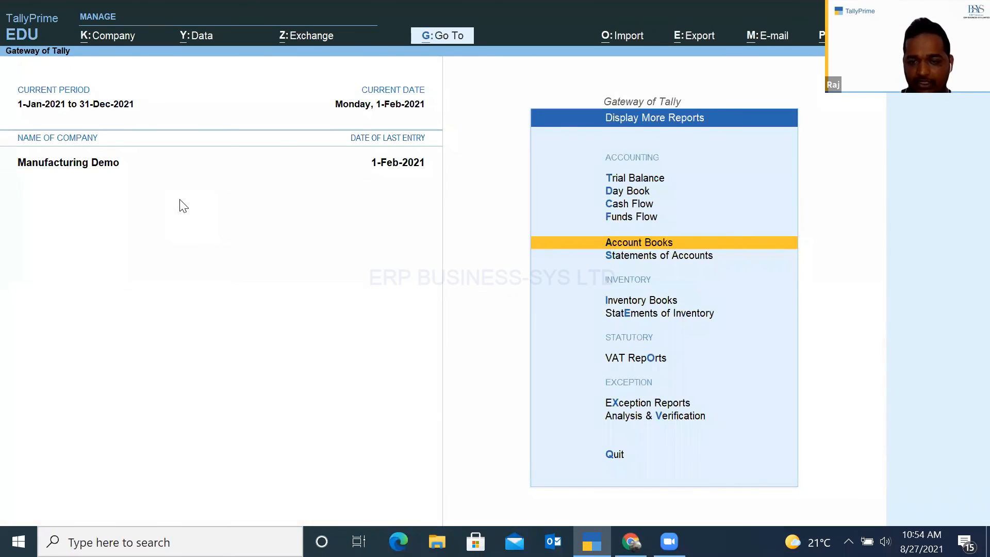
pyautogui.press('Escape')
pyautogui.press('Up')
pyautogui.press('Up')
pyautogui.press('Up')
pyautogui.press('Up')
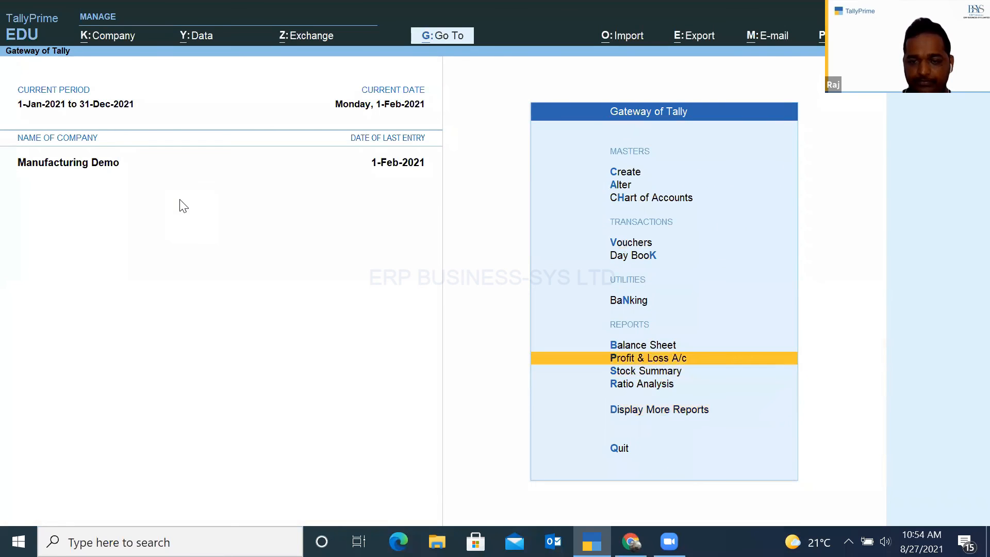
pyautogui.press('Return')
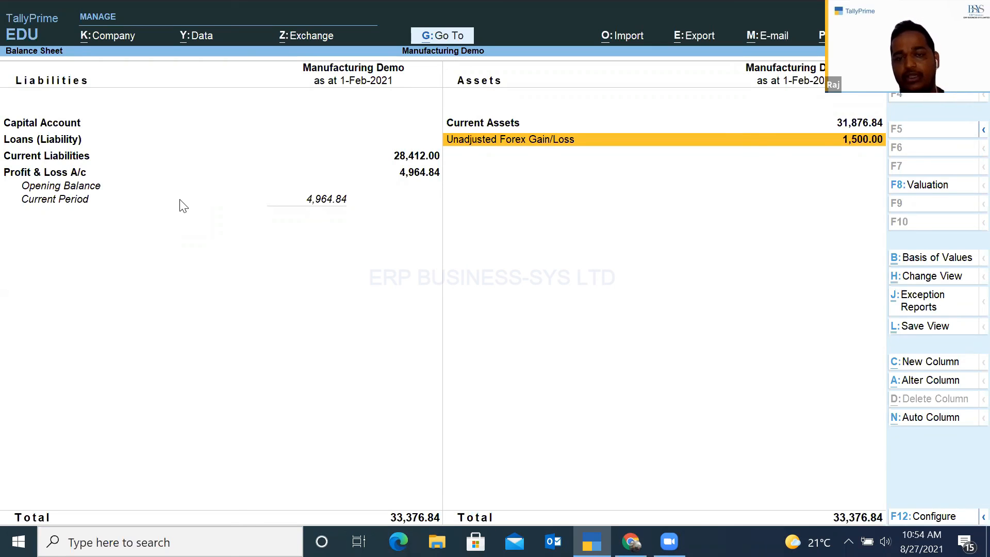
pyautogui.press('Up')
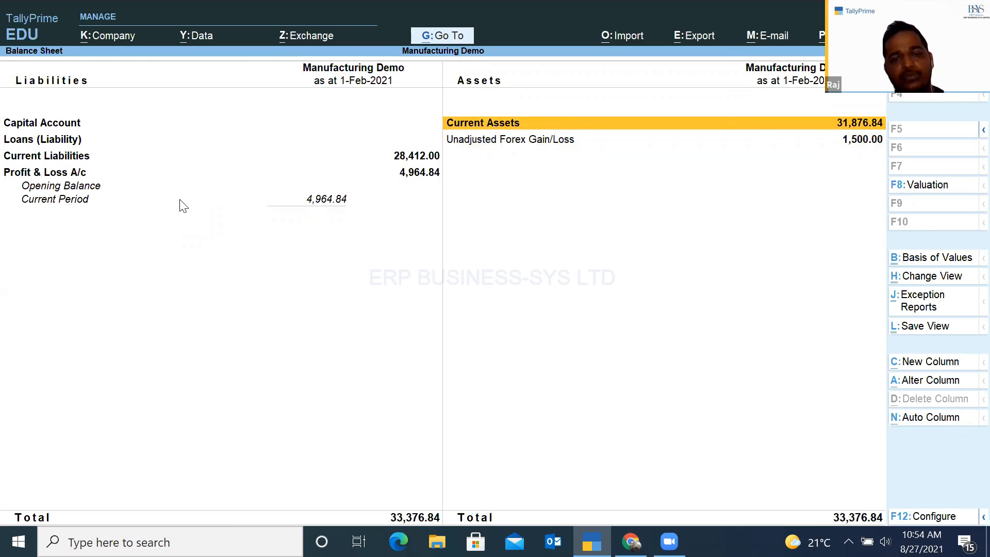
# - Leave the Balance Sheet and start a journal voucher with the Forex Adj voucher class
pyautogui.press('Escape')
pyautogui.press('Escape')
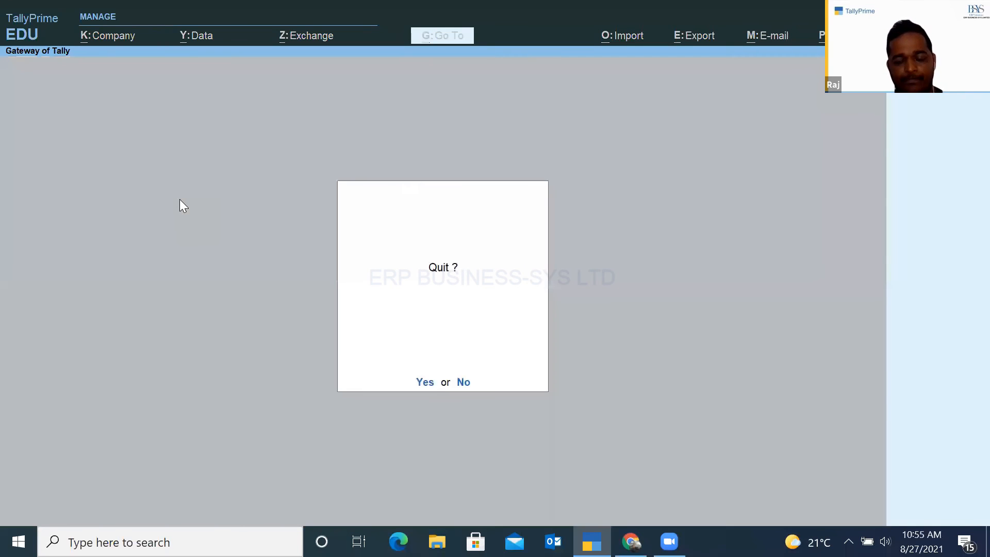
pyautogui.press('Escape')
pyautogui.press('Down')
pyautogui.press('Down')
pyautogui.press('Down')
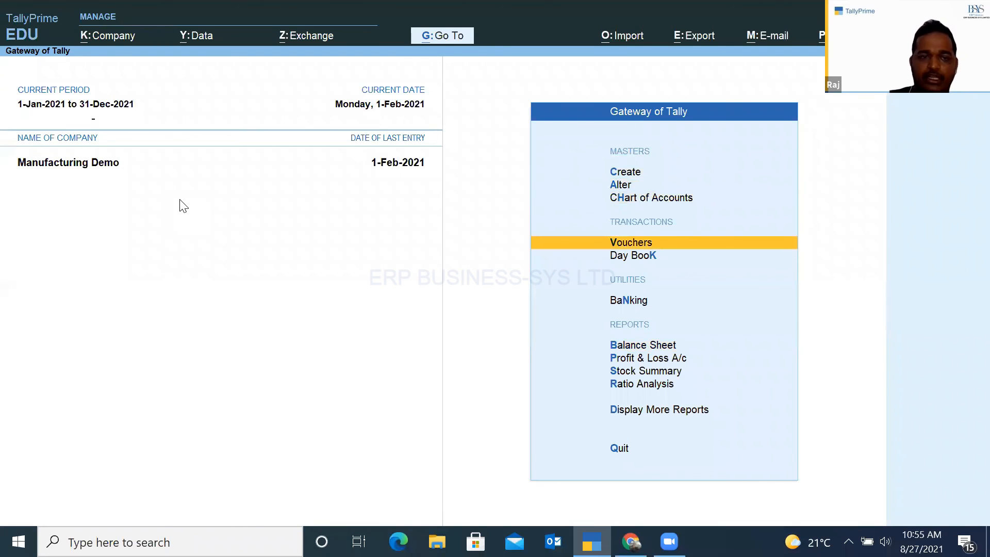
pyautogui.press('Return')
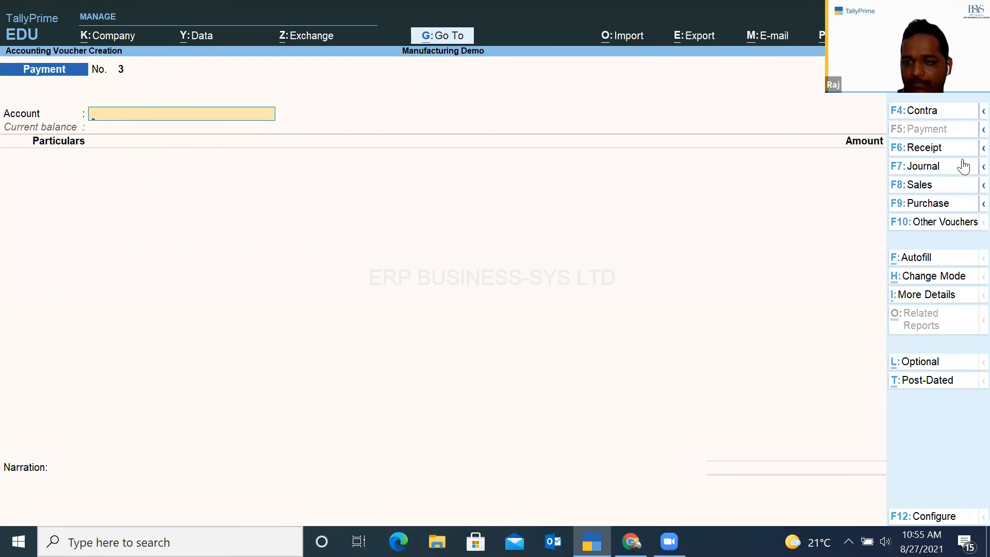
pyautogui.click(947, 172)
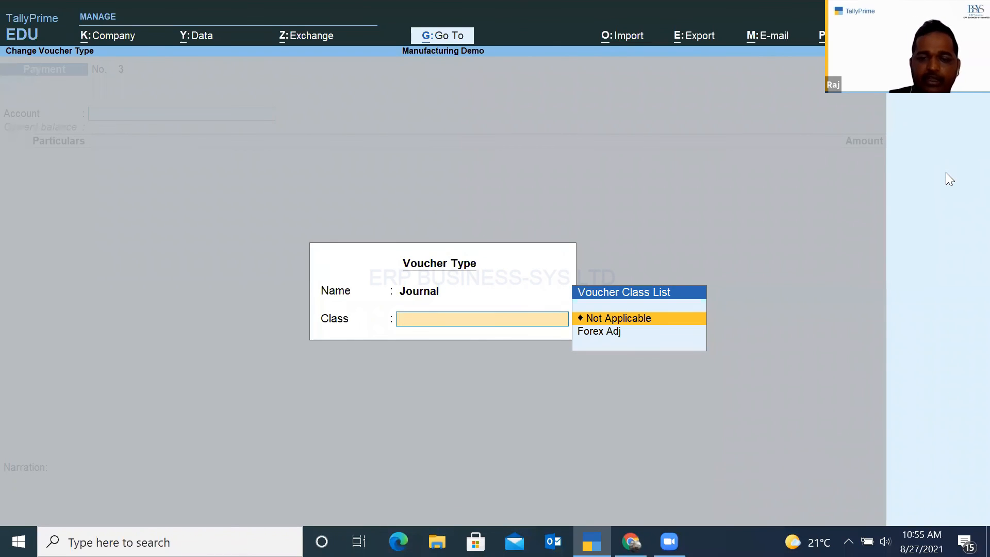
pyautogui.press('Down')
pyautogui.press('Return')
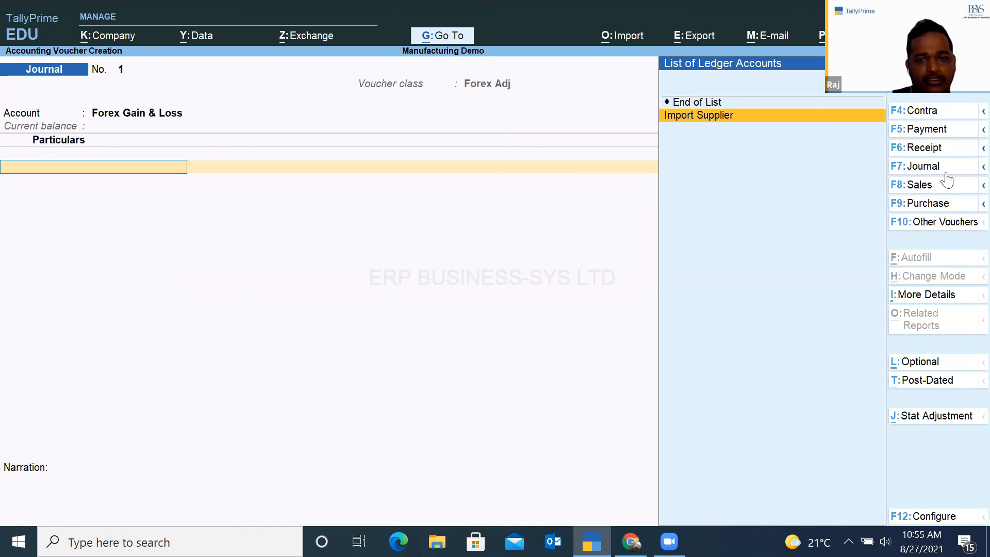
# - Adjust the forex difference on Import Supplier's pending bill 3, accept the journal voucher and return to the Gateway of Tally
pyautogui.press('Return')
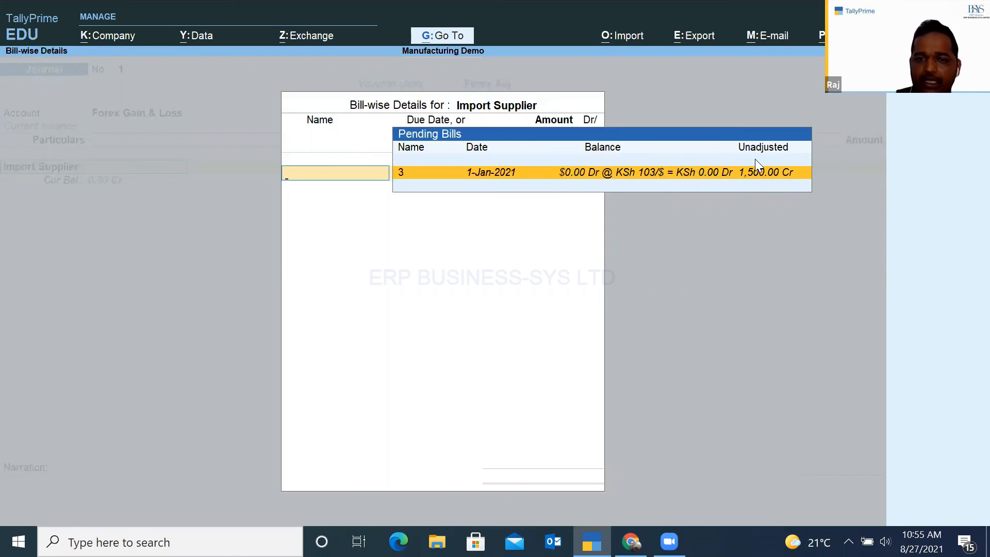
pyautogui.press('Return')
pyautogui.press('Return')
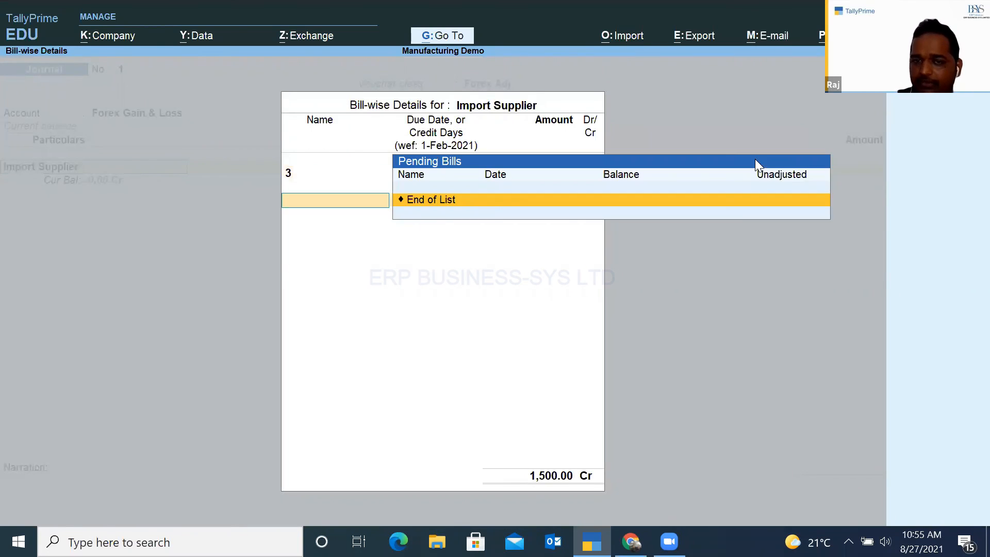
pyautogui.press('Return')
pyautogui.press('Return')
pyautogui.press('Return')
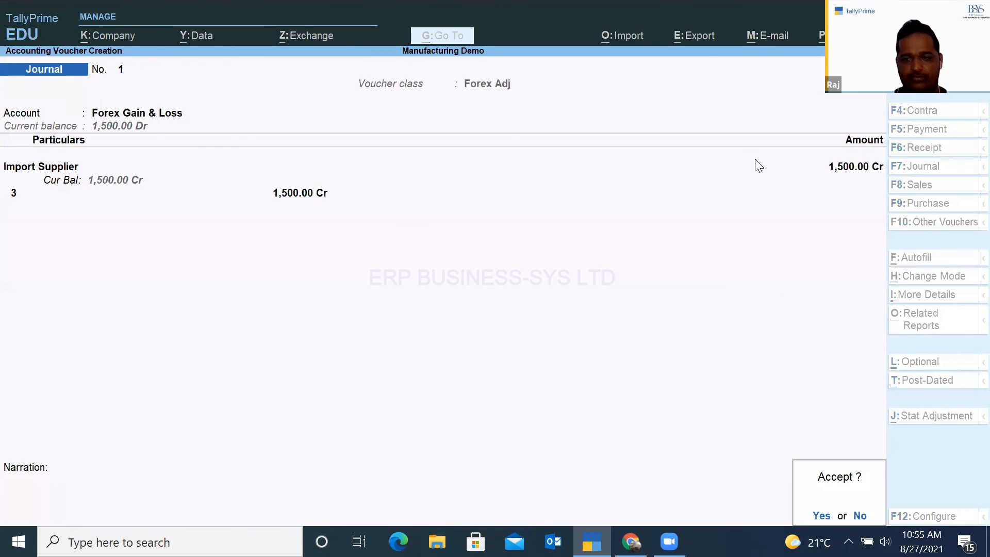
pyautogui.press('Return')
pyautogui.press('Escape')
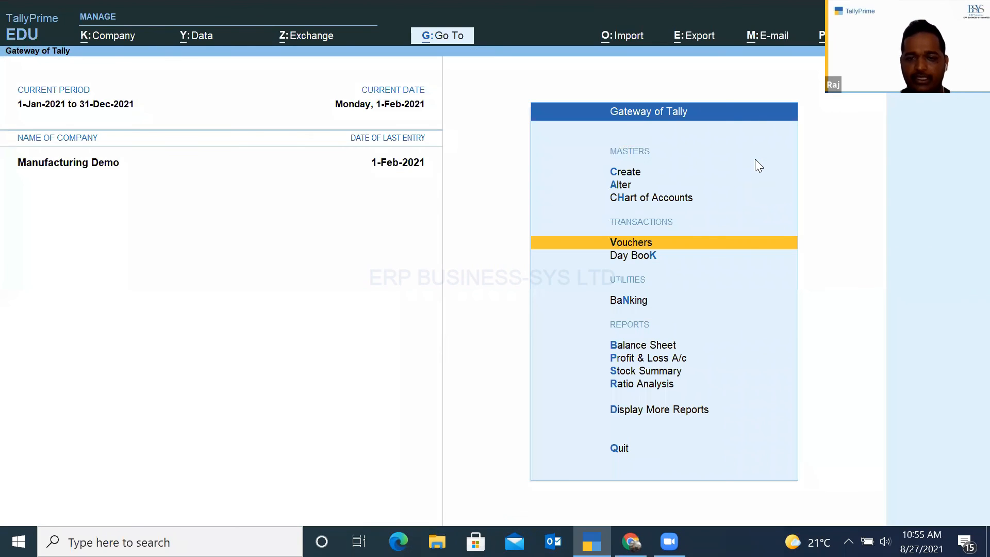
# - Open the Balance Sheet to check the effect of the forex adjustment
pyautogui.press('Down')
pyautogui.press('Down')
pyautogui.press('Down')
pyautogui.press('Return')
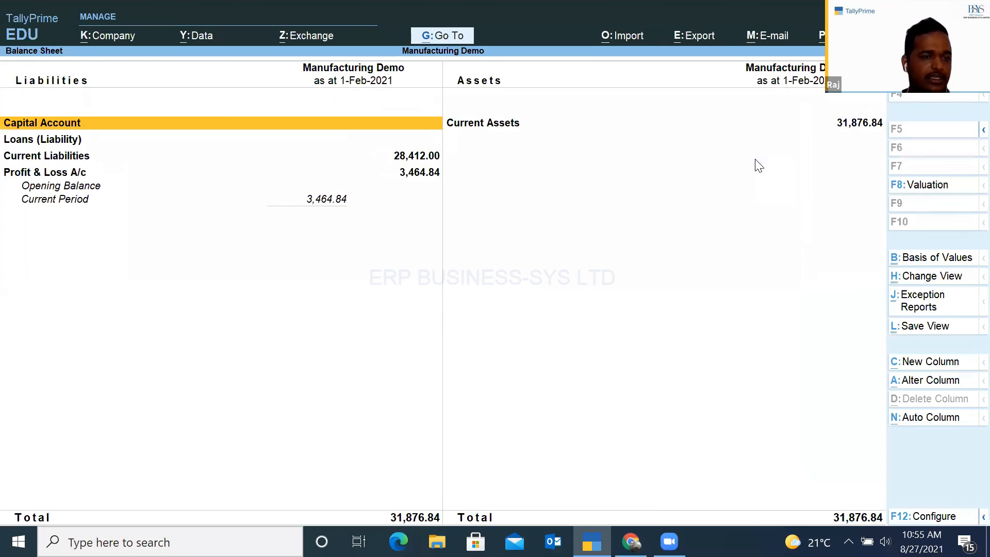
# - Leave the Balance Sheet, open the Profit & Loss A/c and drill into Indirect Expenses to examine the Forex Gain & Loss ledger
pyautogui.press('Escape')
pyautogui.press('Down')
pyautogui.press('Return')
pyautogui.press('Down')
pyautogui.press('Down')
pyautogui.press('Down')
pyautogui.press('Down')
pyautogui.press('Return')
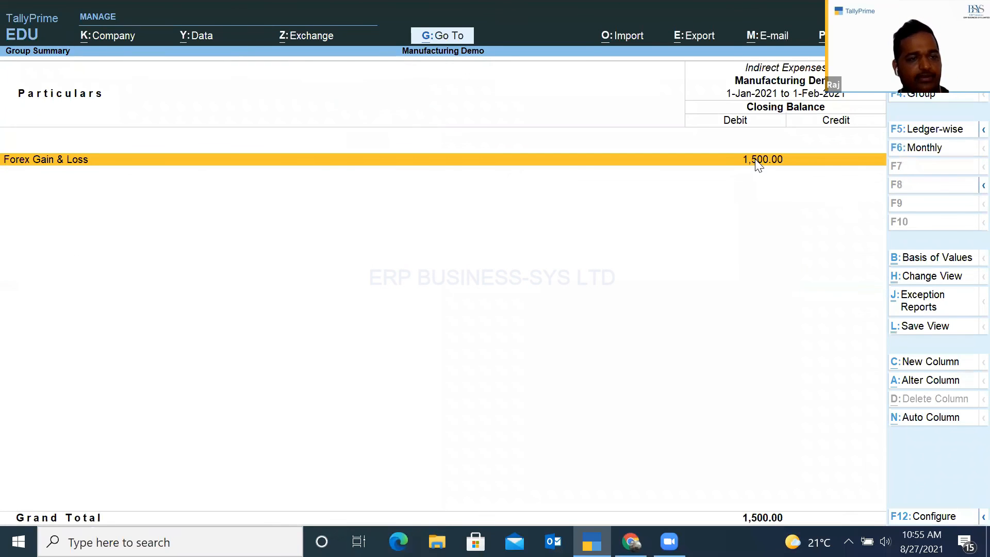
# - Show the Profit & Loss A/c in detailed format, review the Forex Gain & Loss line and return to the Gateway of Tally
pyautogui.press('Escape')
pyautogui.hotkey('alt', 'F5')
pyautogui.press('Down')
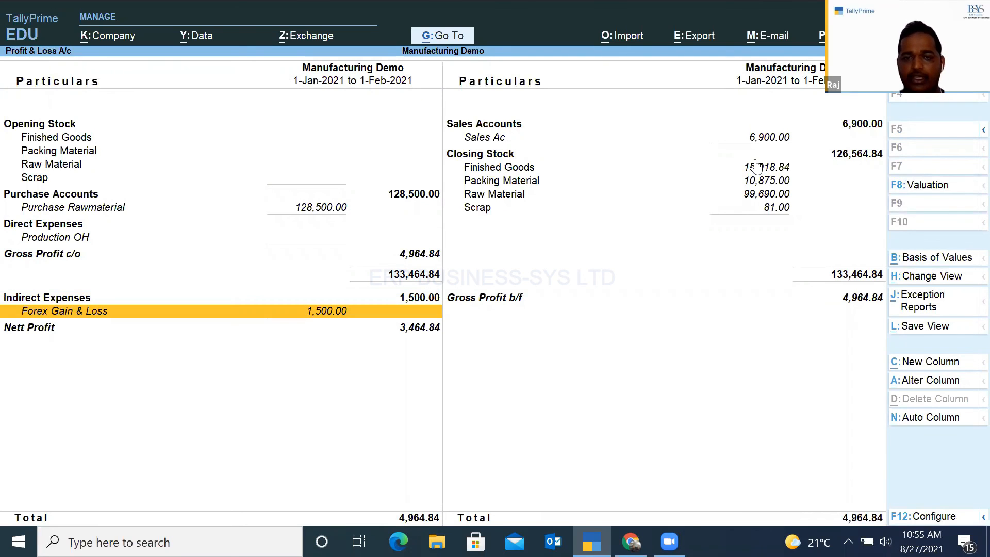
pyautogui.press('Escape')
pyautogui.press('Escape')
pyautogui.press('Escape')
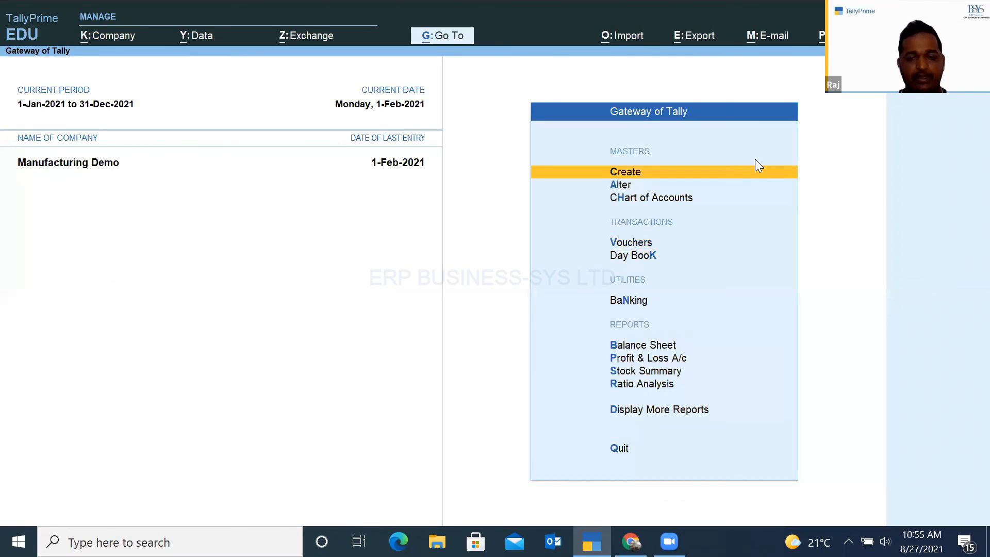
# - Open the Import Supplier ledger from the account books
pyautogui.press('d')
pyautogui.press('a')
pyautogui.write('l')
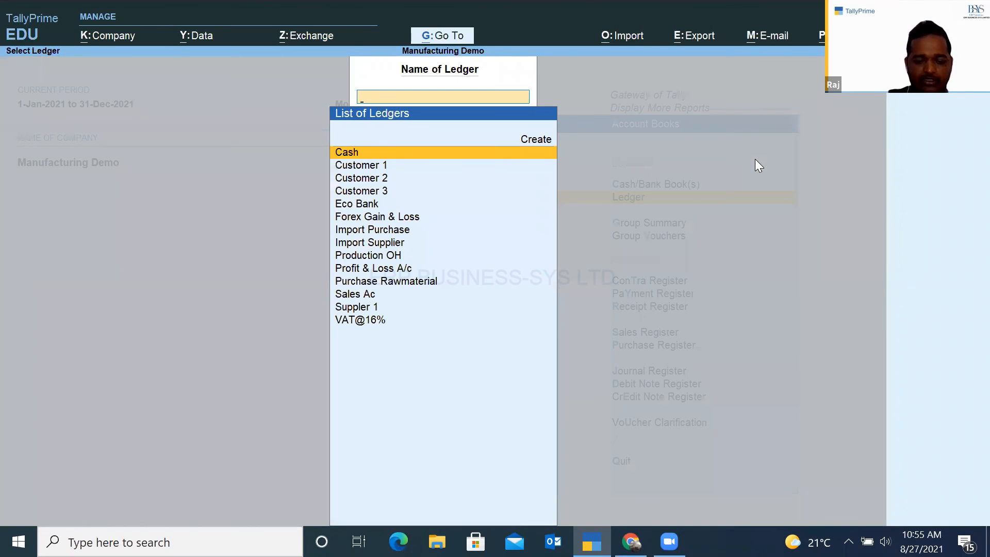
pyautogui.write('im')
pyautogui.press('Down')
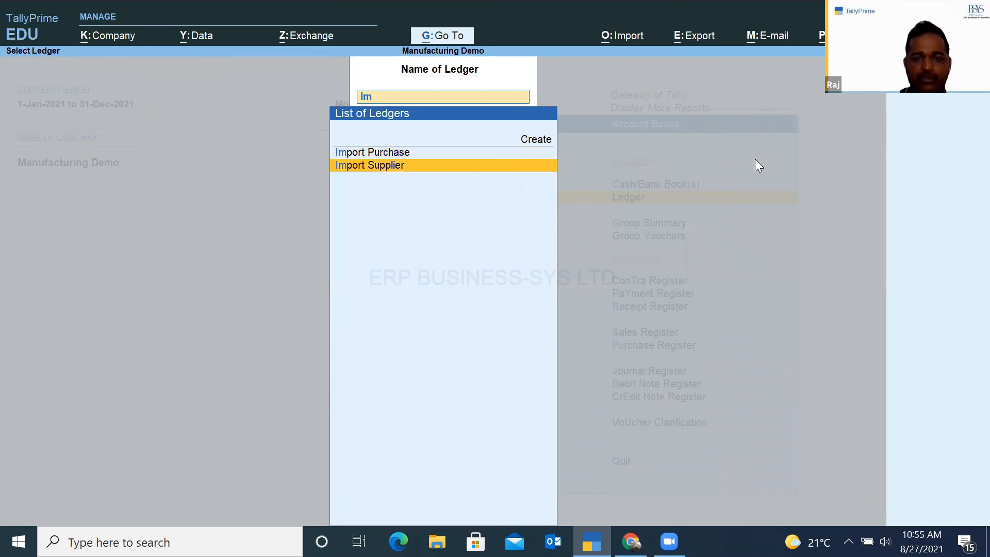
pyautogui.press('Return')
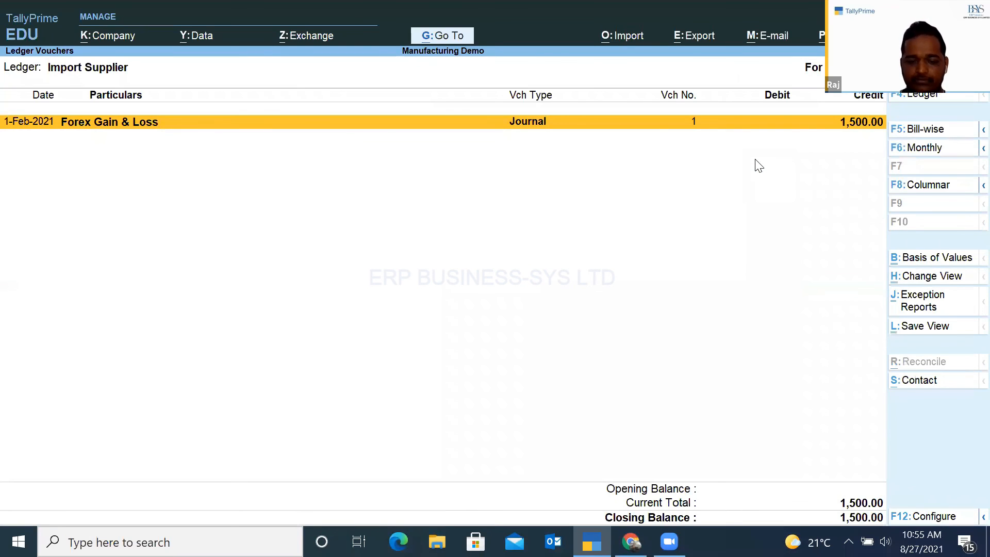
# - Change the Import Supplier ledger's period to start from 1-Jan-2021 and select the Forex Gain & Loss journal entry
pyautogui.hotkey('alt', 'F2')
pyautogui.press('BackSpace')
pyautogui.write('jan')
pyautogui.press('Return')
pyautogui.press('Return')
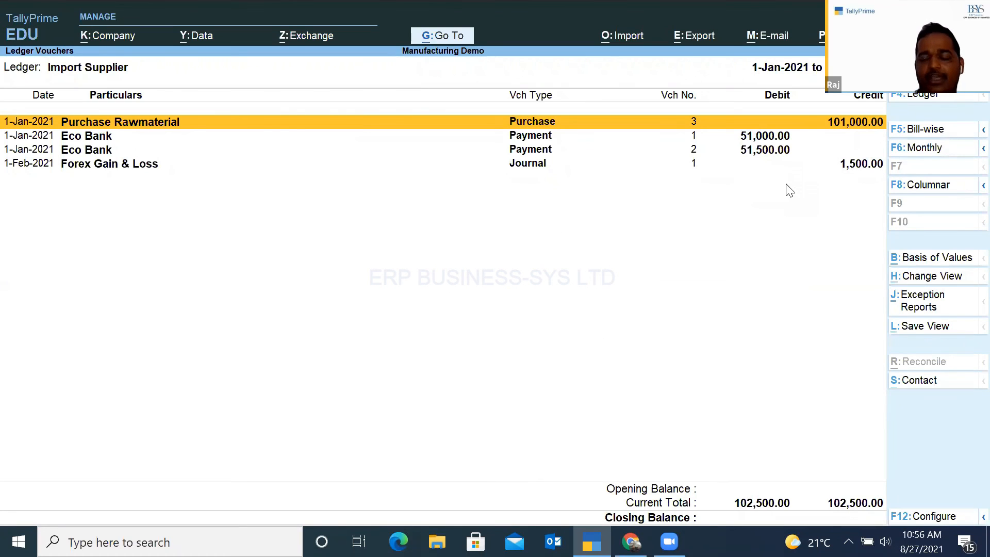
pyautogui.click(851, 164)
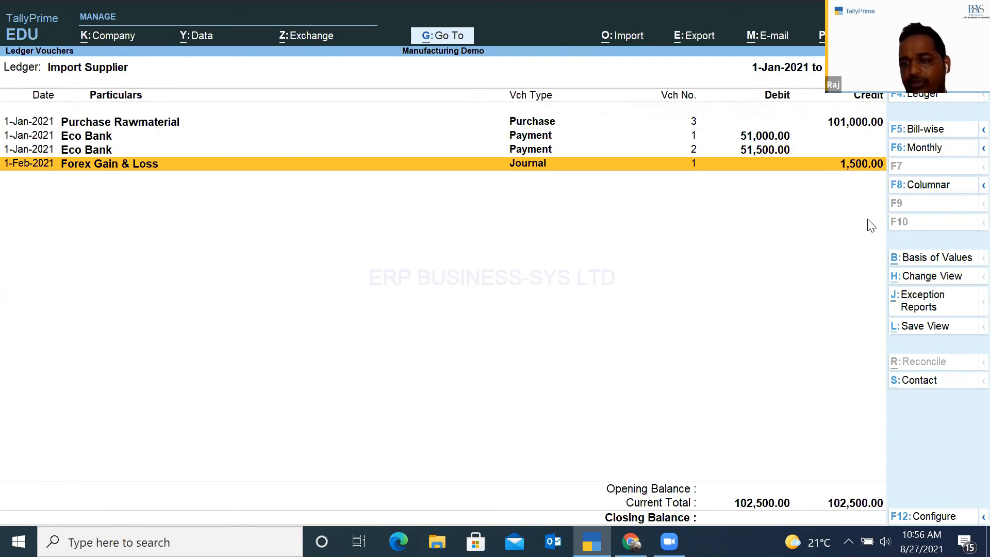
# - Set Show Forex transactions only to Yes in the ledger's basis of values
pyautogui.click(940, 282)
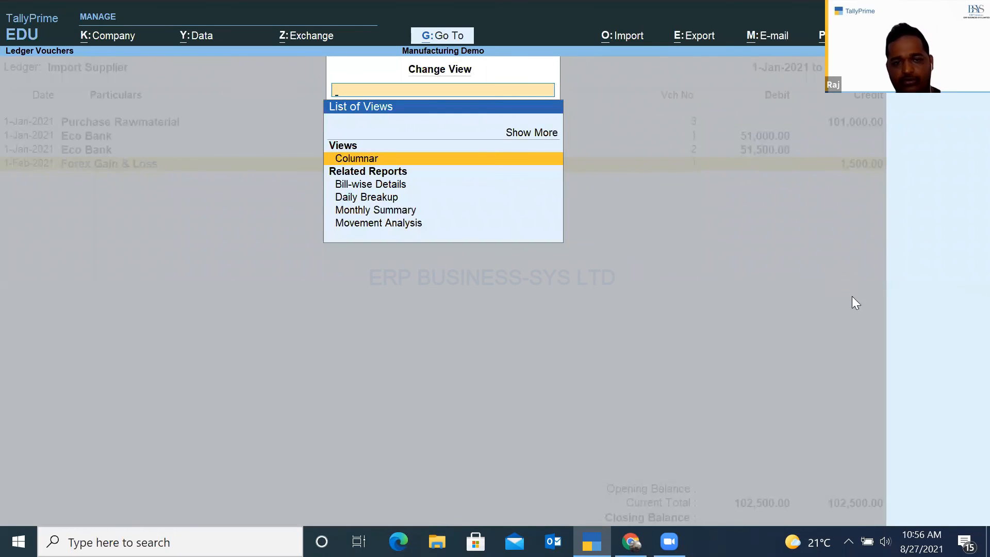
pyautogui.press('Escape')
pyautogui.click(941, 261)
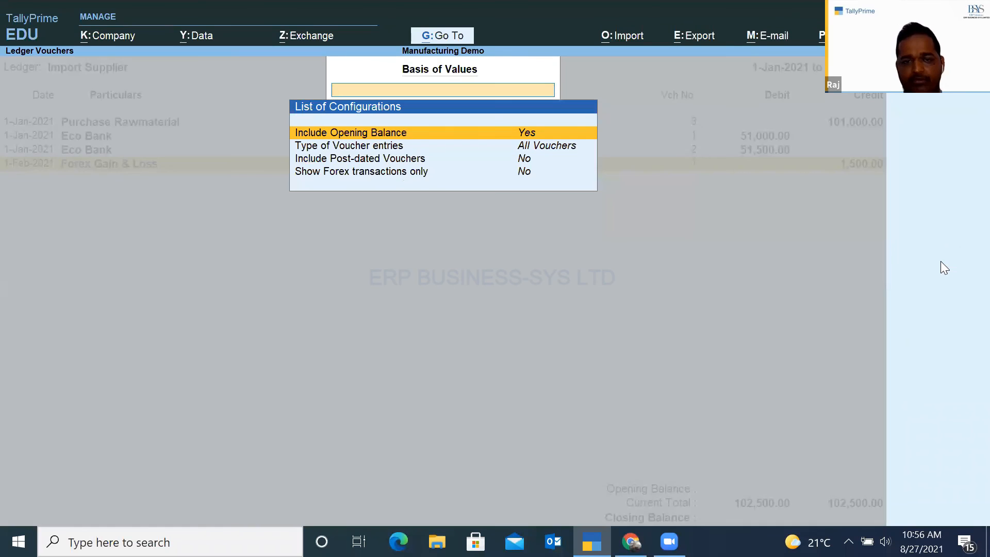
pyautogui.press('Down')
pyautogui.press('Down')
pyautogui.press('Down')
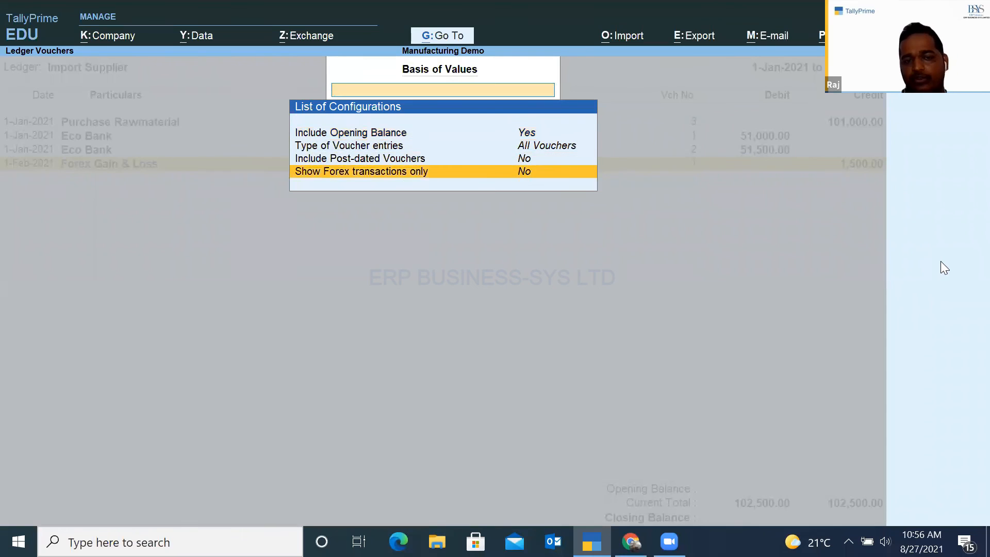
pyautogui.press('Return')
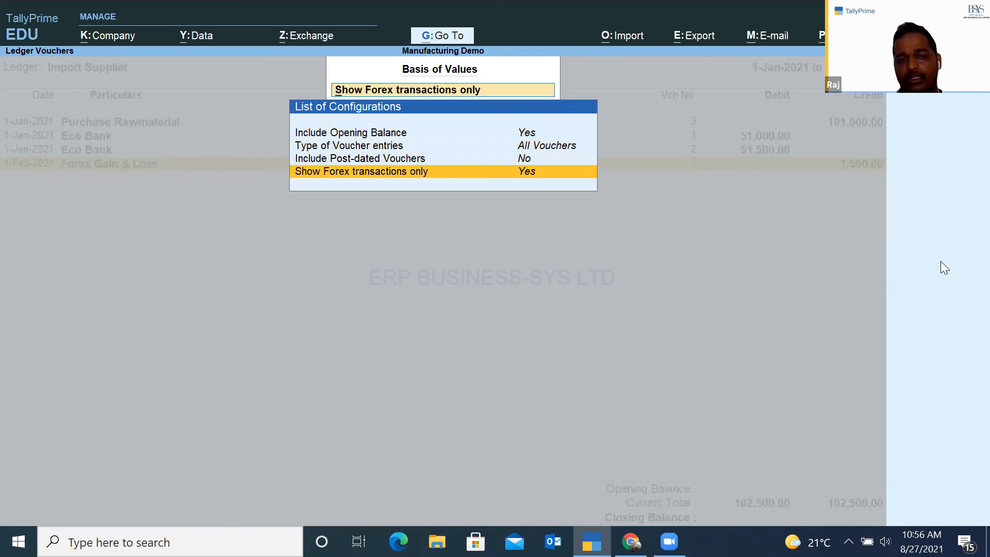
pyautogui.press('Escape')
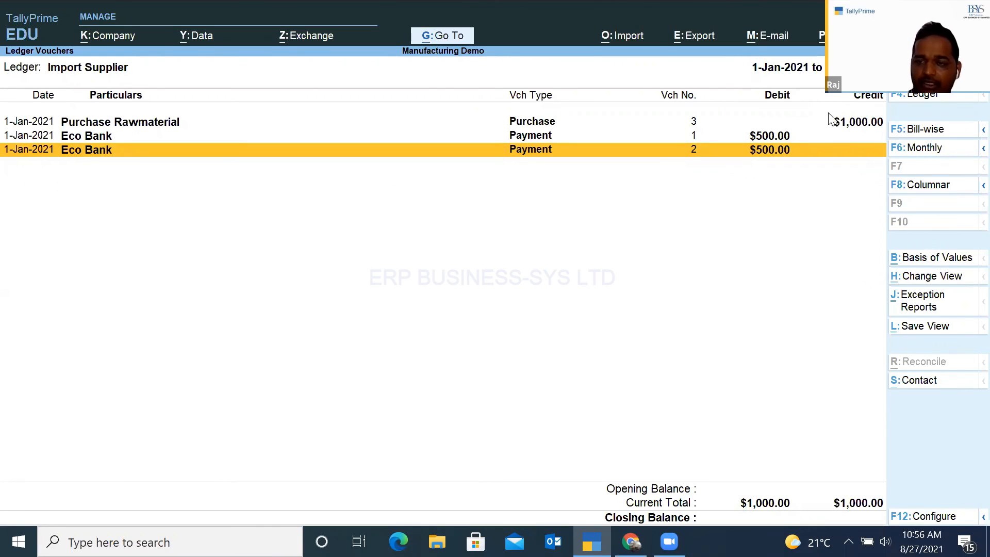
# - Review the dollar amounts of the purchase and the two Eco Bank payments, and return to the Gateway of Tally
pyautogui.click(854, 127)
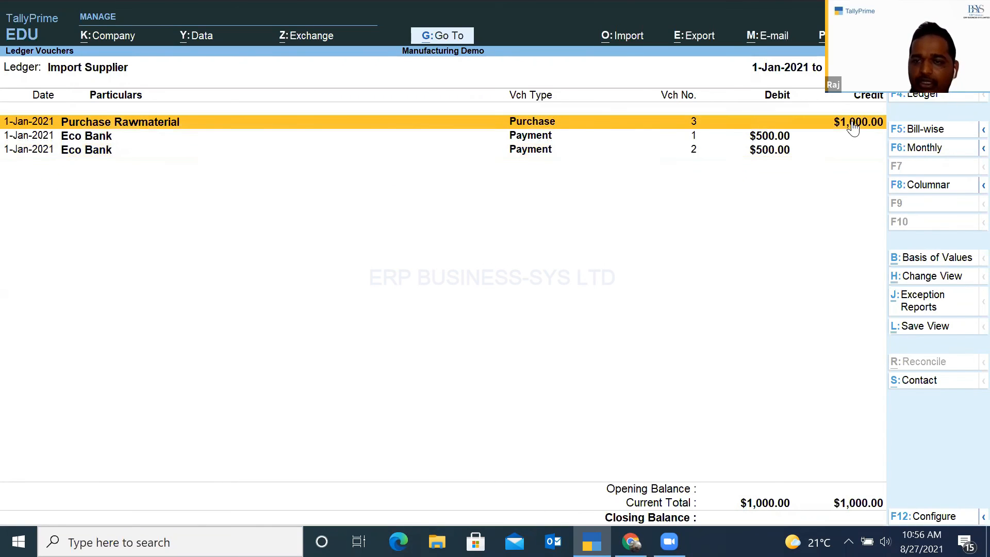
pyautogui.click(770, 139)
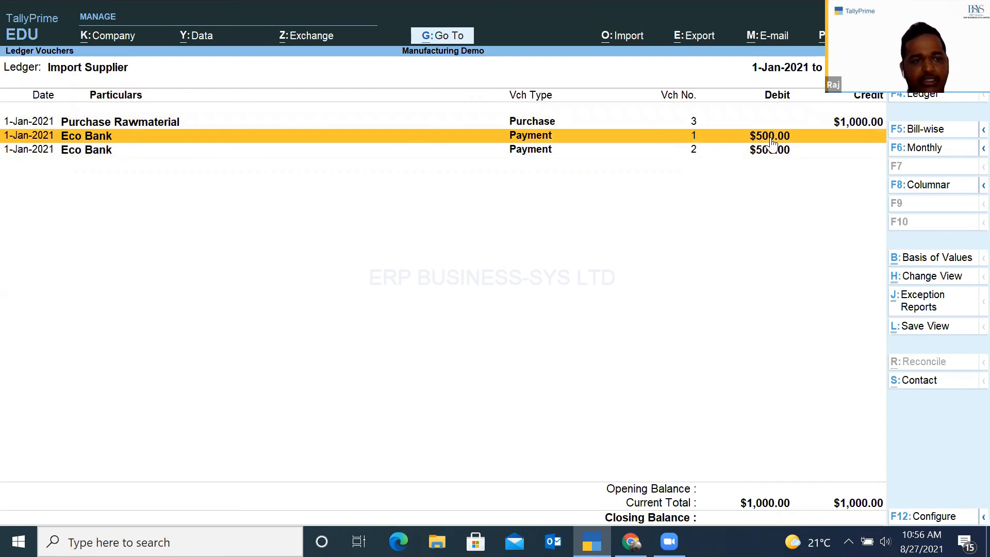
pyautogui.click(784, 152)
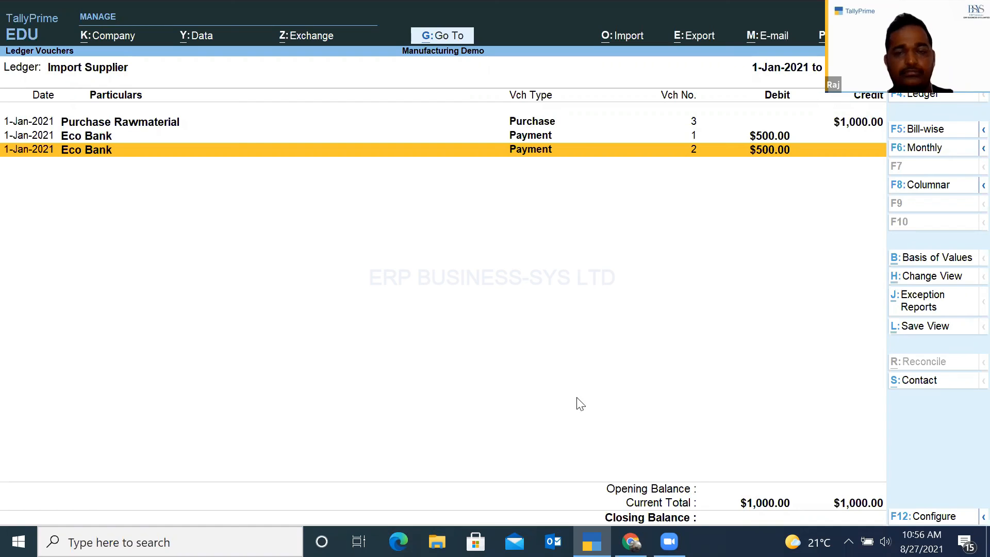
pyautogui.press('Escape')
pyautogui.press('Escape')
pyautogui.press('Escape')
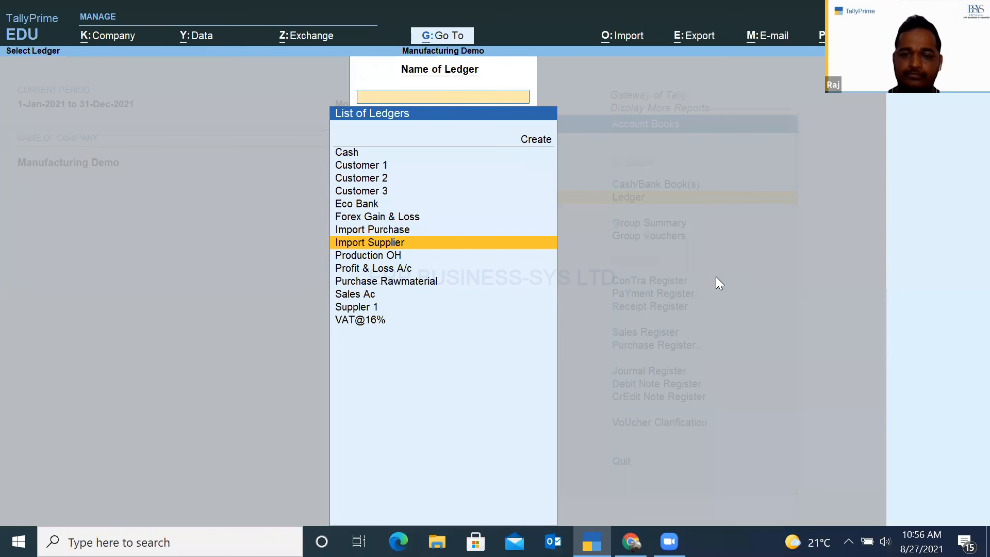
pyautogui.press('Escape')
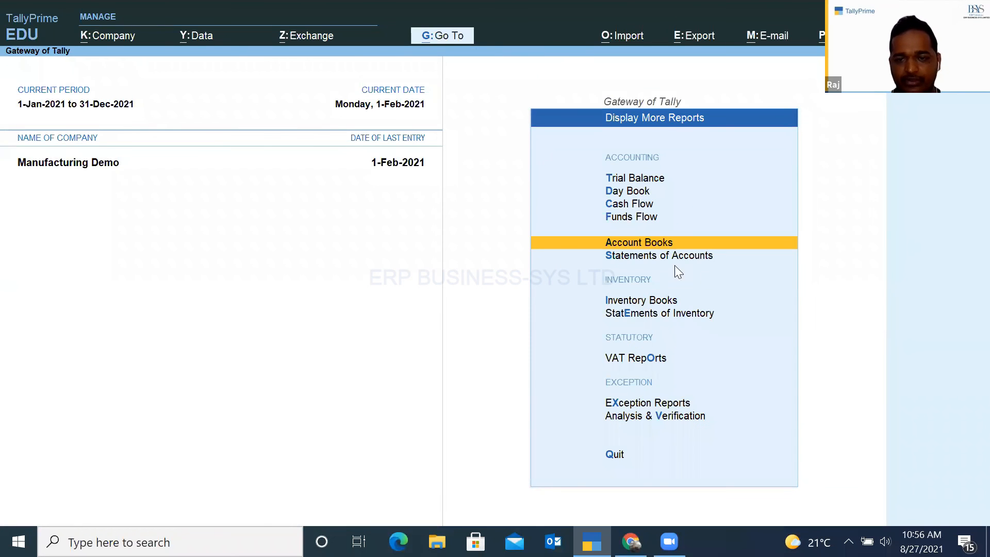
pyautogui.press('Escape')
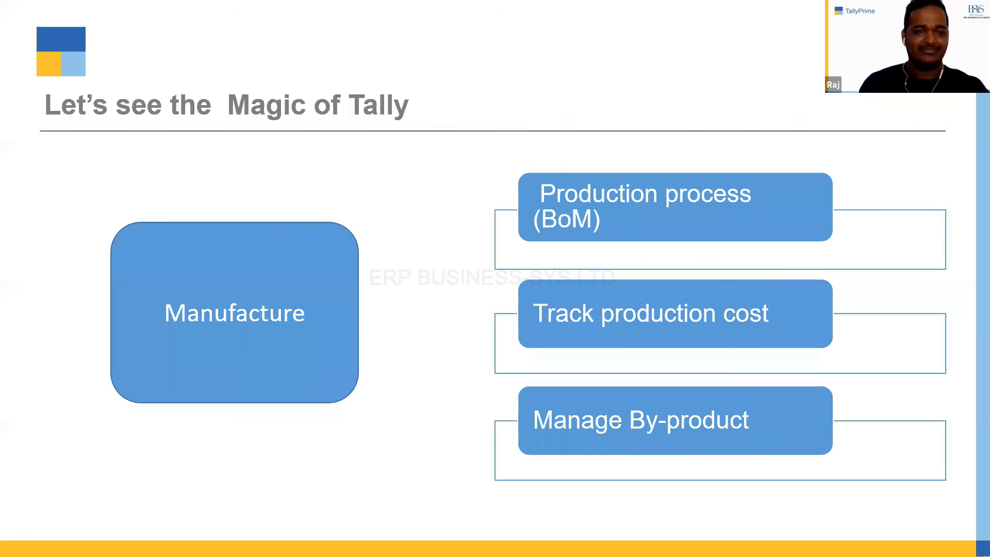
pyautogui.click(455, 149)
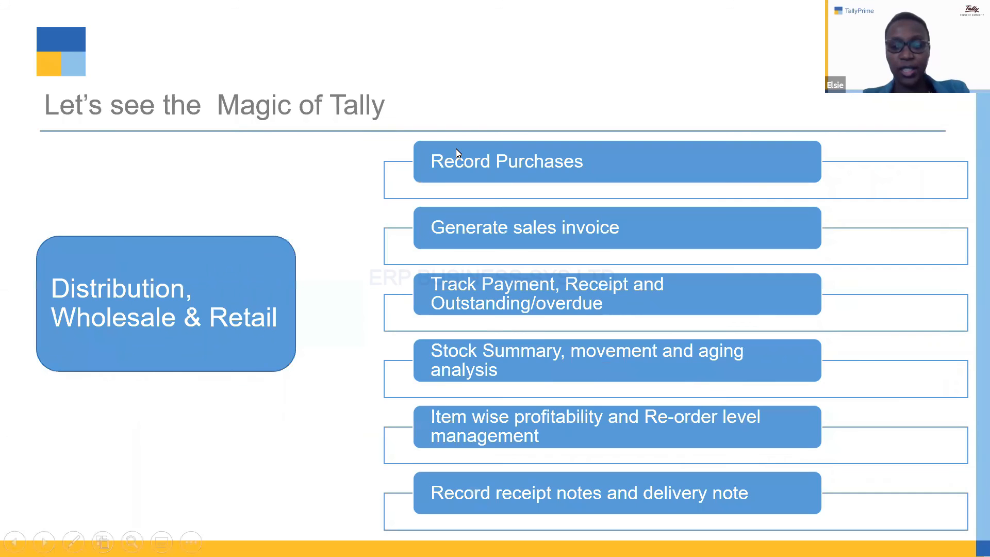
pyautogui.click(456, 149)
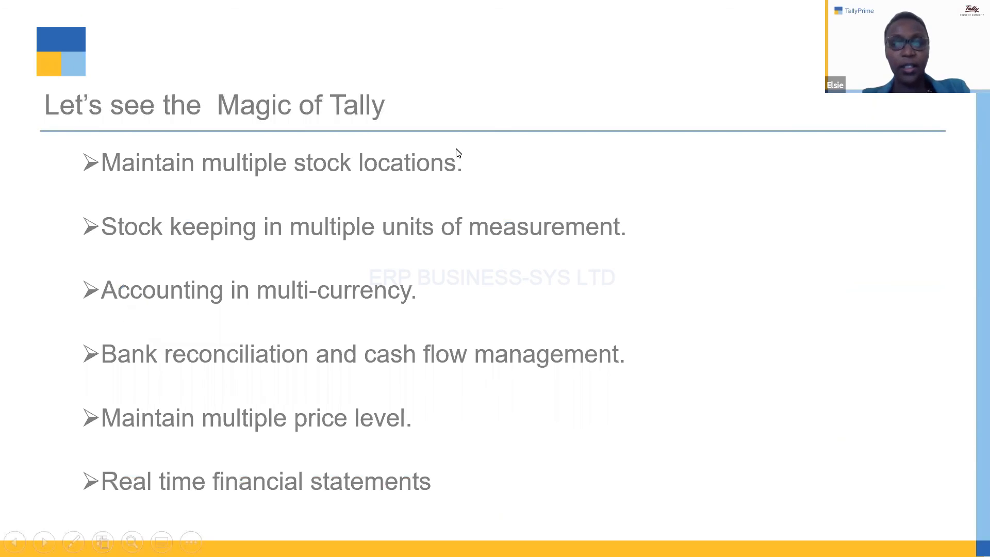